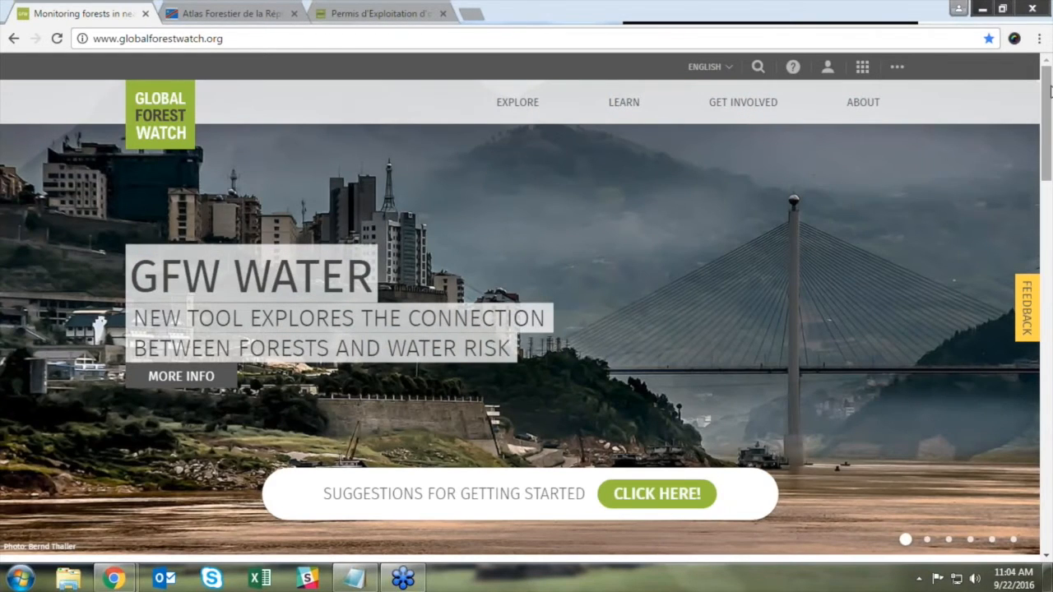
# Step: Scroll the Global Forest Watch home page and open the GFW Interactive Map tile
pyautogui.moveTo(1050, 86); pyautogui.dragTo(1050, 160)
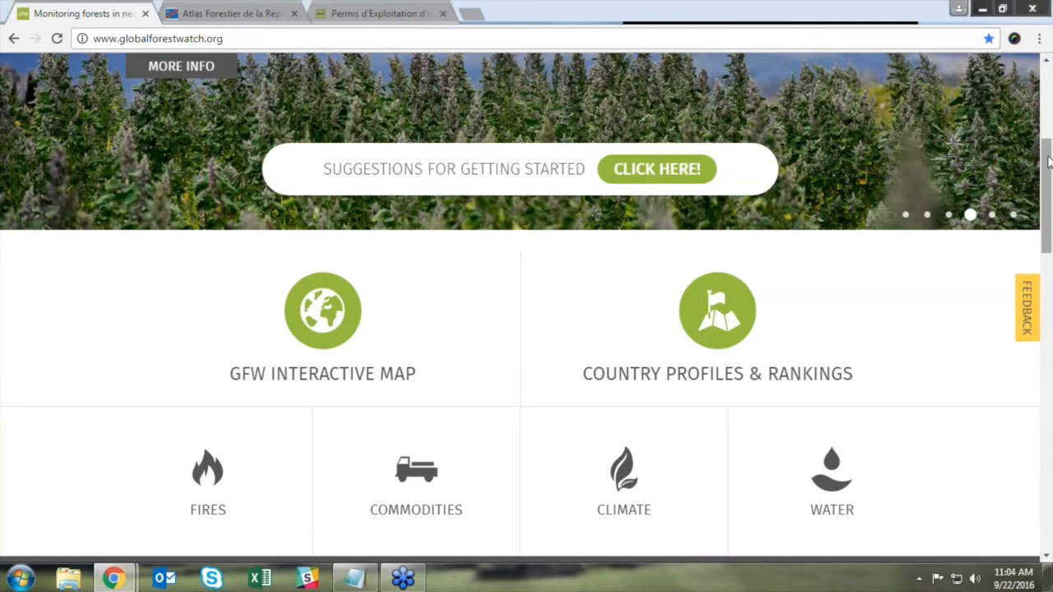
pyautogui.moveTo(1049, 162); pyautogui.dragTo(1047, 188)
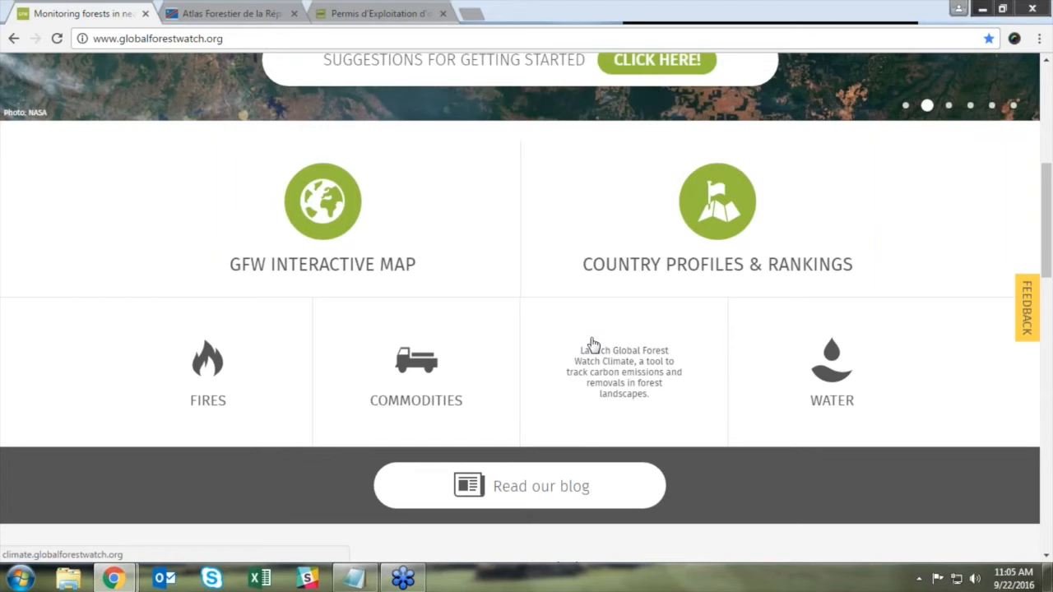
pyautogui.moveTo(853, 23); pyautogui.dragTo(613, 35)
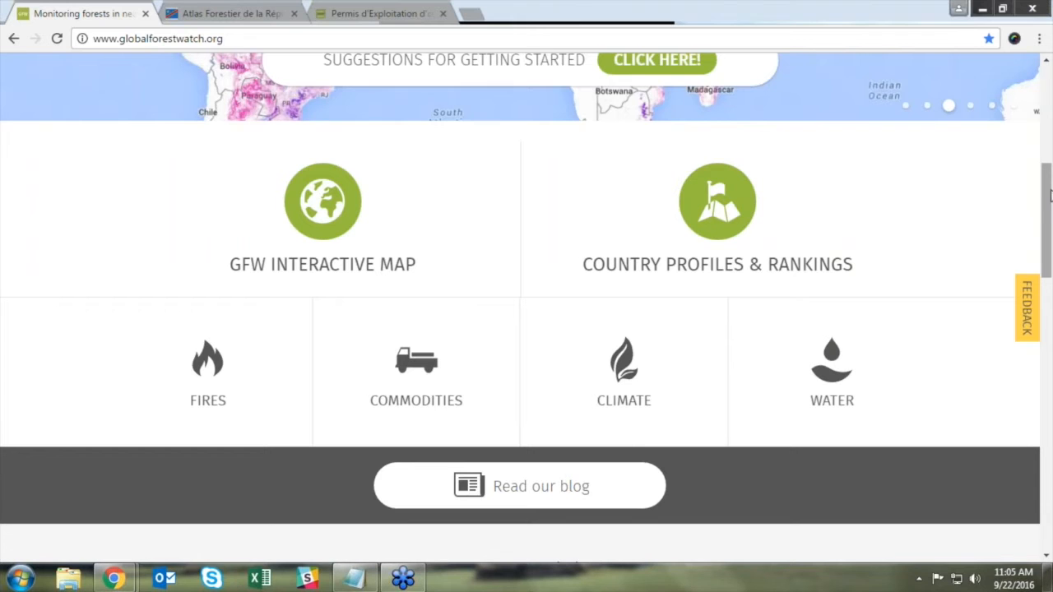
pyautogui.moveTo(1050, 194); pyautogui.dragTo(1037, 303)
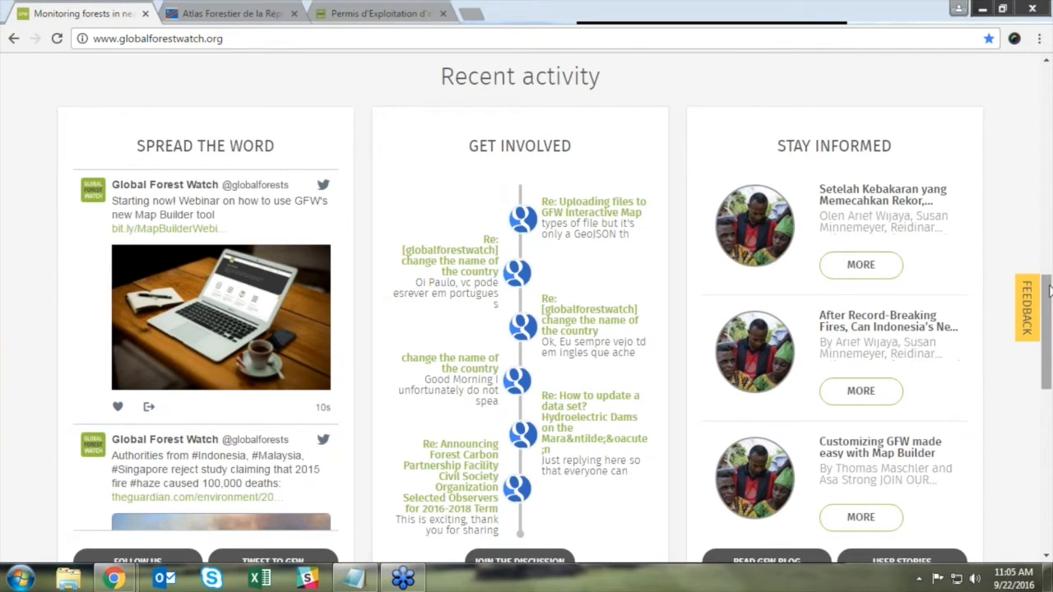
pyautogui.moveTo(1049, 292); pyautogui.dragTo(1034, 75)
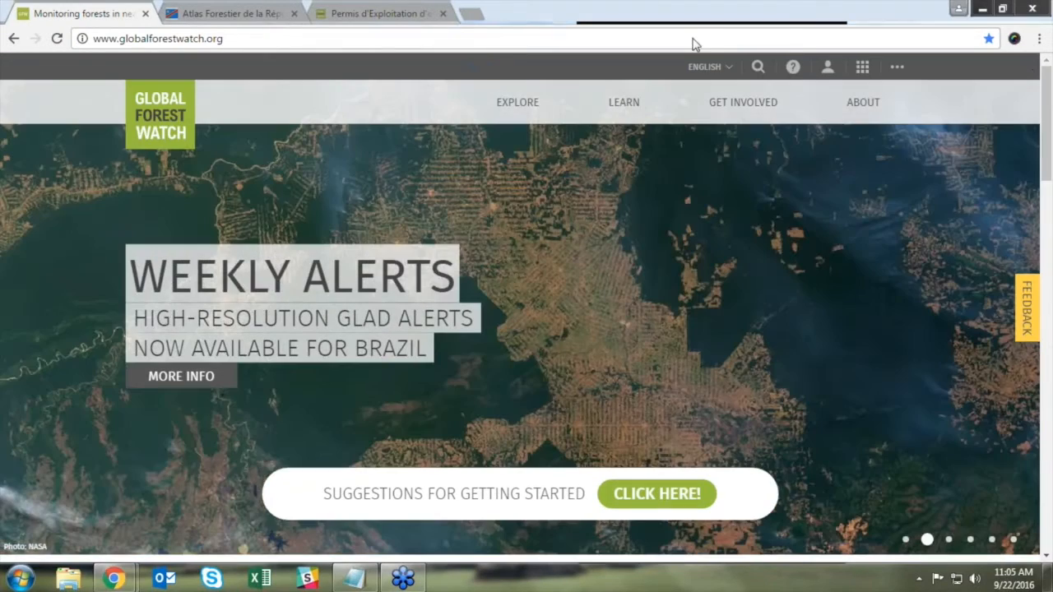
pyautogui.moveTo(862, 102)
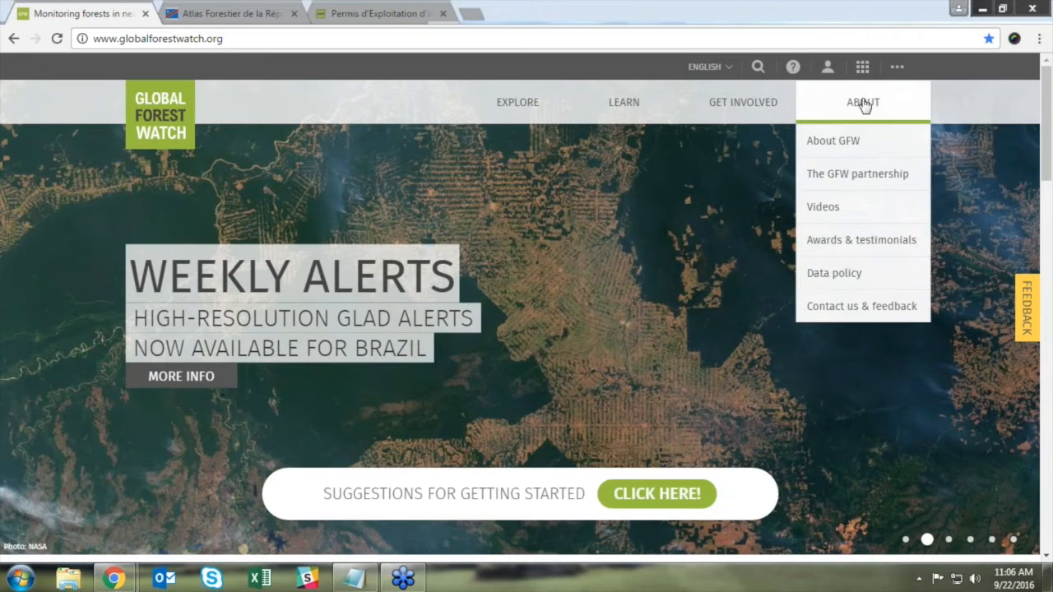
pyautogui.moveTo(580, 102)
pyautogui.moveTo(1048, 103); pyautogui.dragTo(1047, 177)
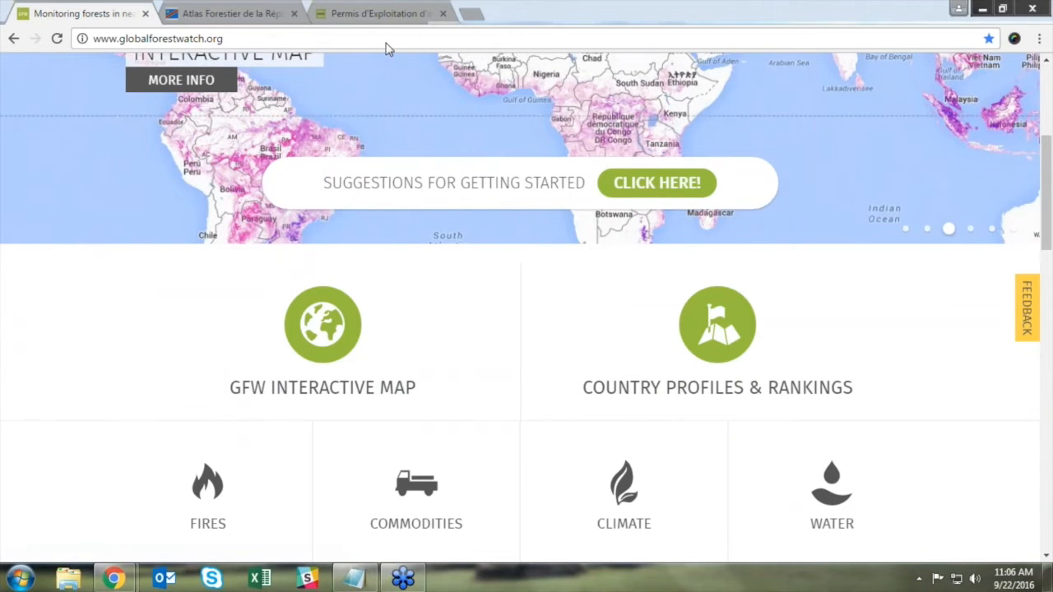
pyautogui.click(400, 318)
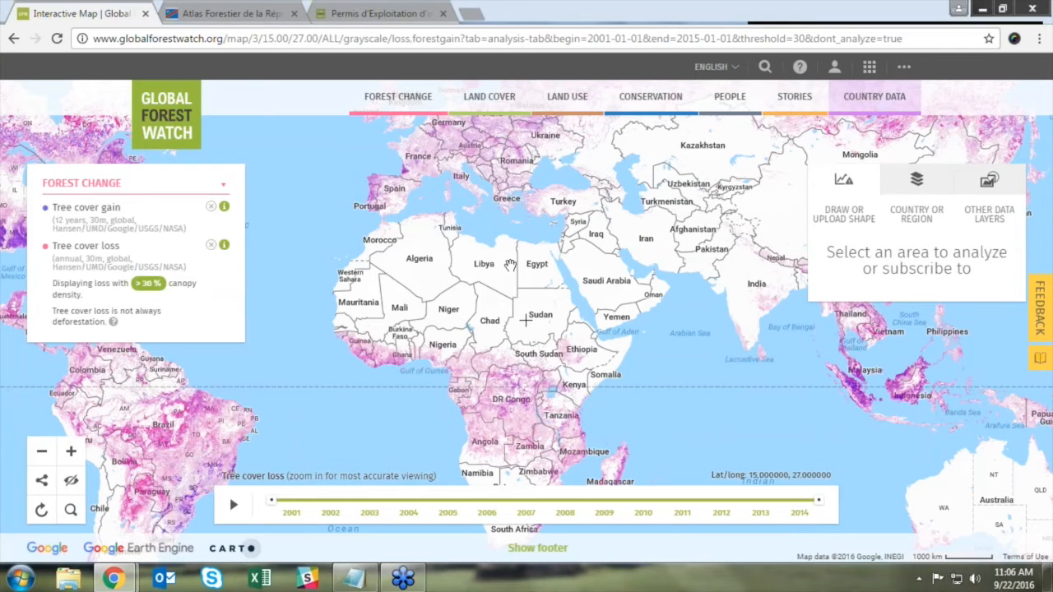
# Step: Pan the map to centre the Atlantic, toggle the side panels off and on, and play the loss timeline
pyautogui.moveTo(429, 264); pyautogui.dragTo(664, 288)
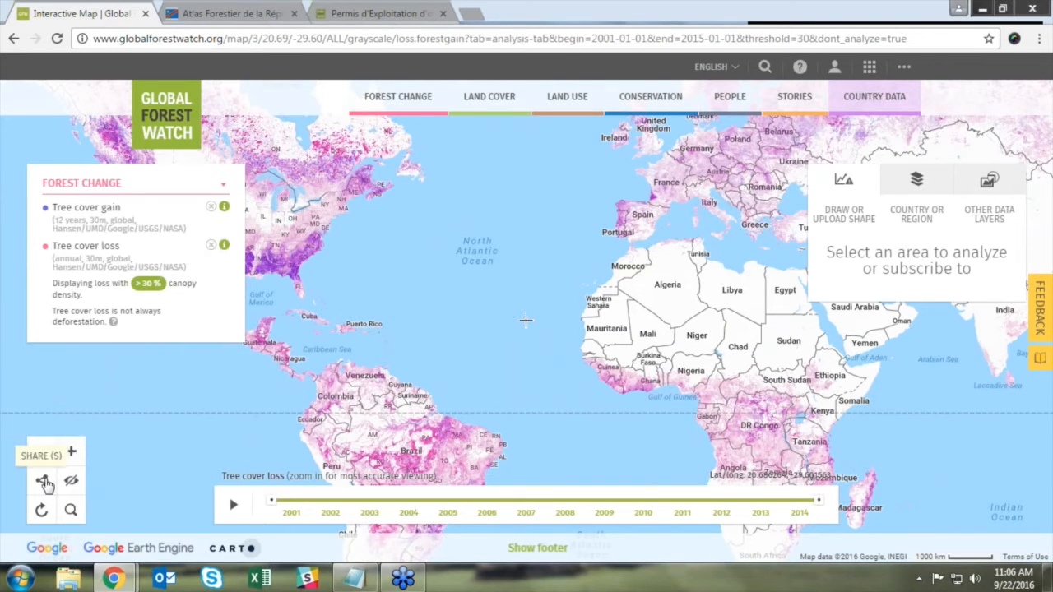
pyautogui.click(72, 481)
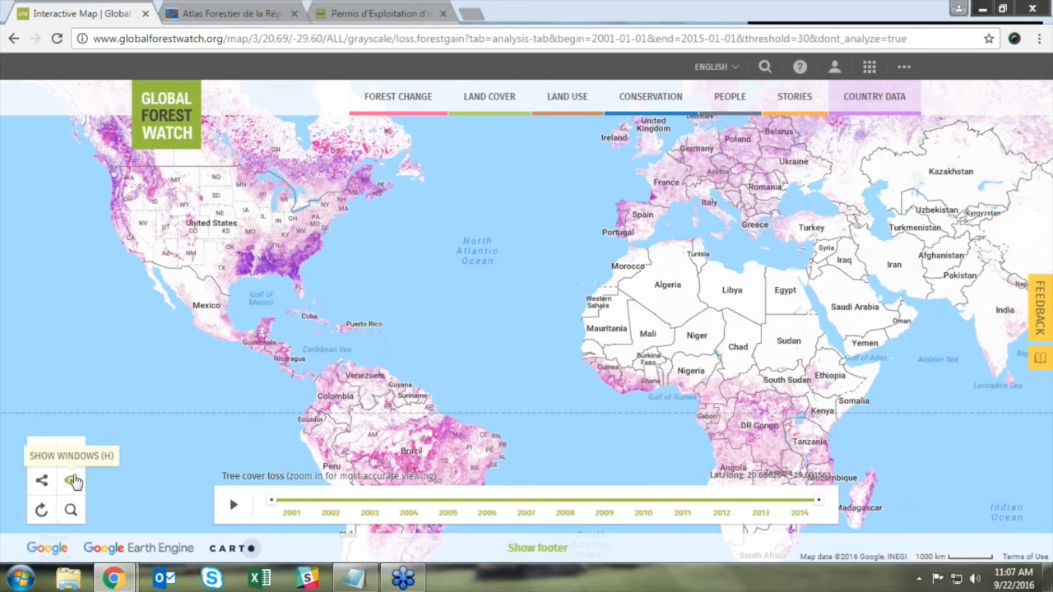
pyautogui.click(73, 480)
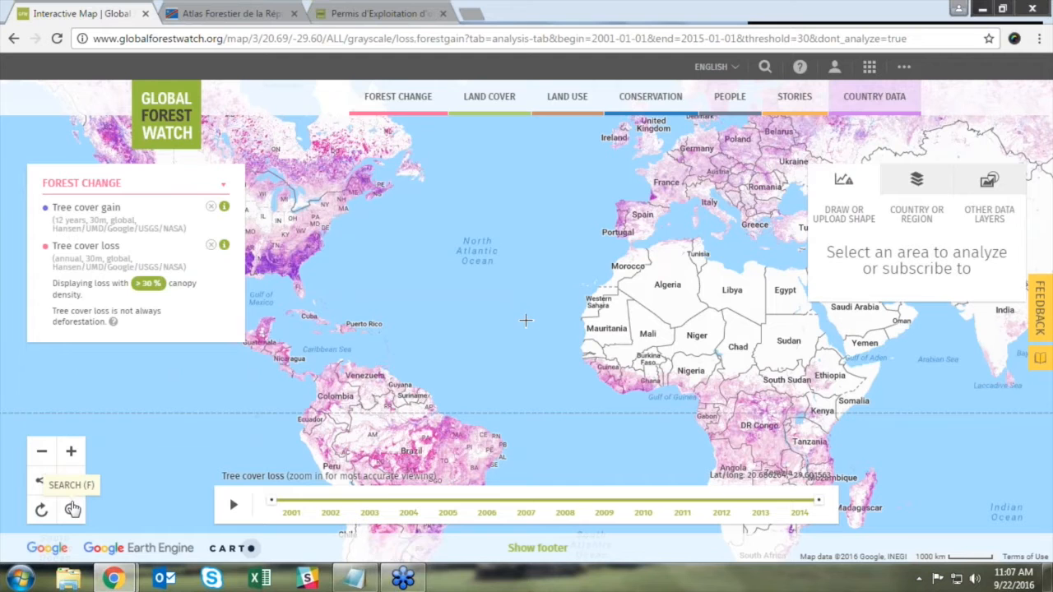
pyautogui.moveTo(300, 388); pyautogui.dragTo(387, 389)
pyautogui.click(234, 505)
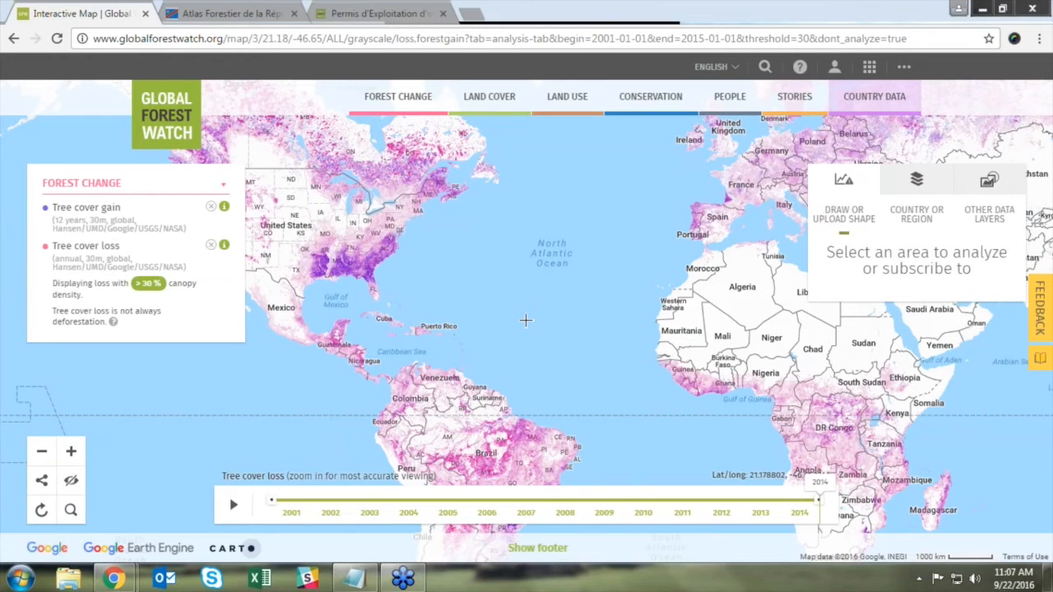
# Step: Browse the base map list and the UrtheCast imagery options, then return to the analysis options
pyautogui.click(917, 183)
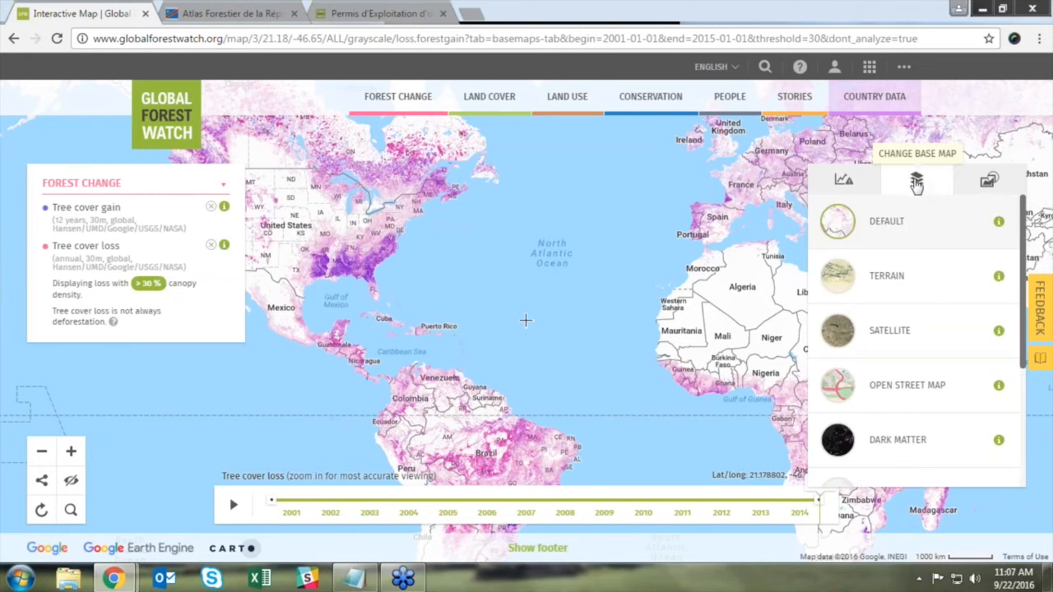
pyautogui.click(977, 195)
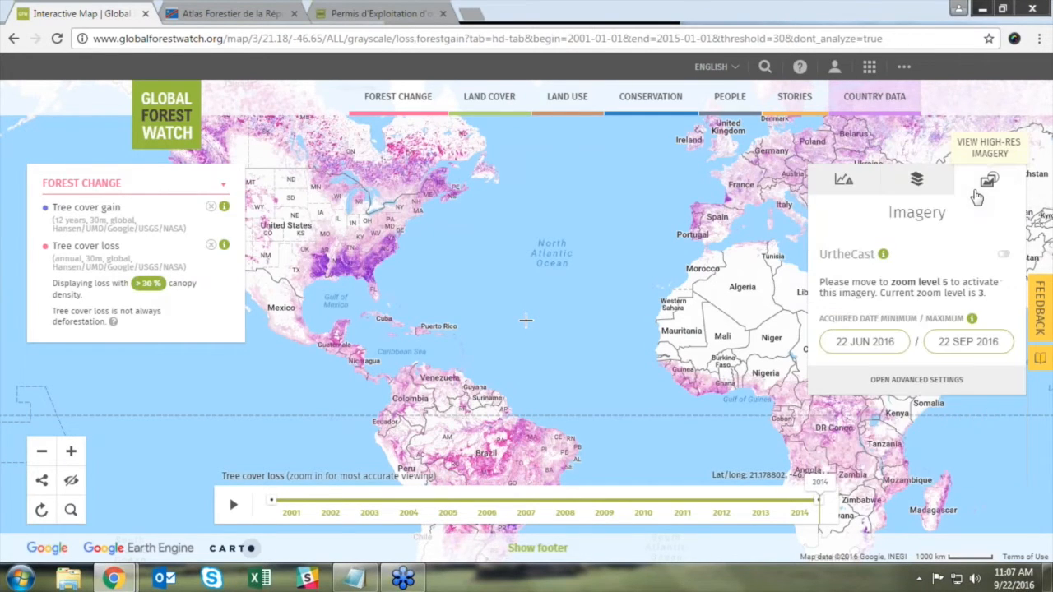
pyautogui.click(854, 189)
# Step: Zoom in to level 14 near Pueblo Nuevo, northern Guatemala, to see loss and gain patches
pyautogui.scroll(1, 313, 340)
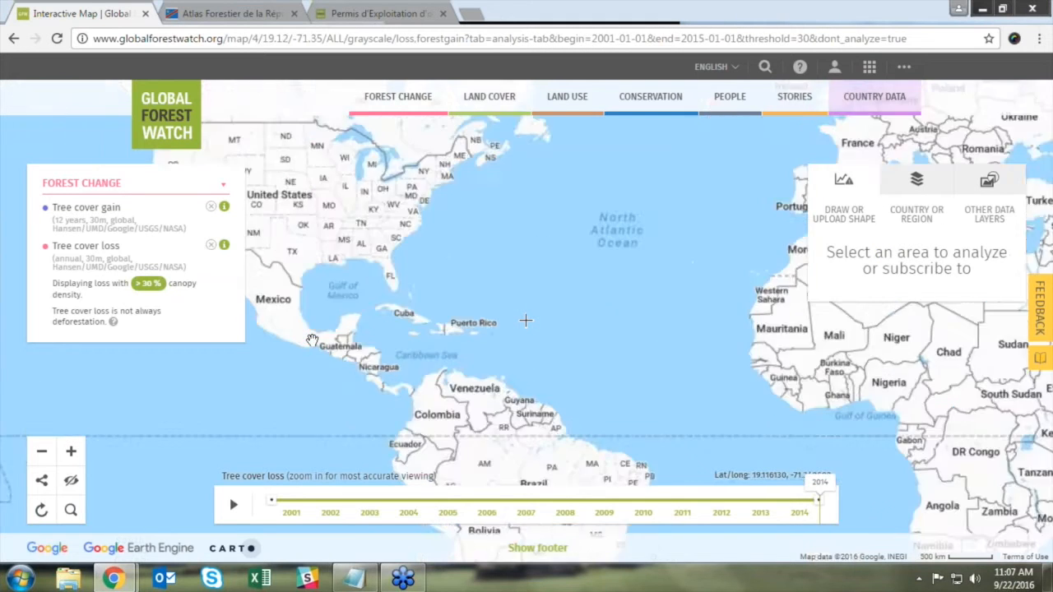
pyautogui.scroll(1, 329, 342)
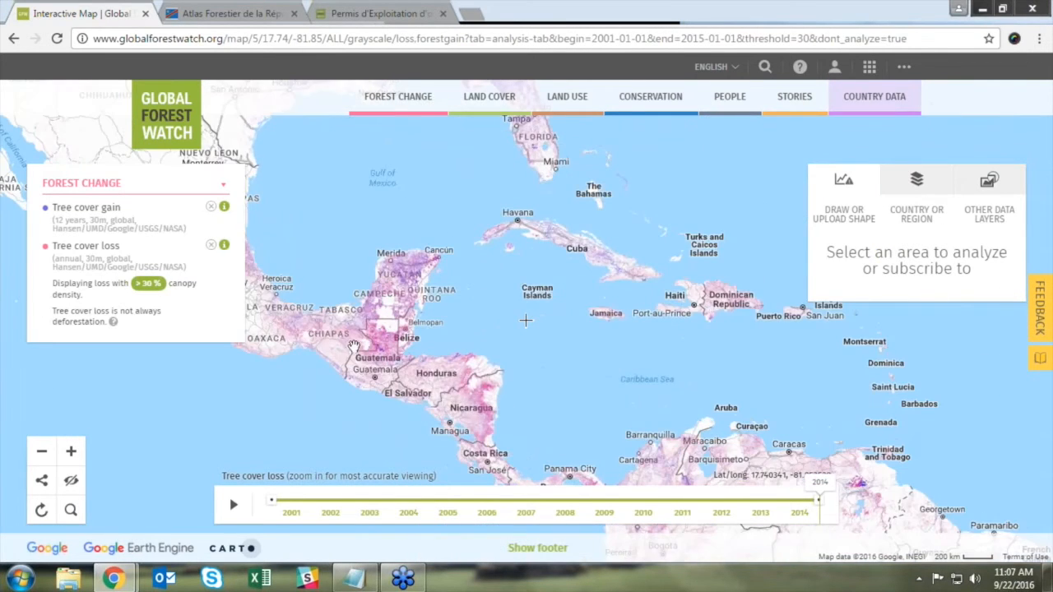
pyautogui.scroll(1, 354, 346)
pyautogui.scroll(1, 370, 356)
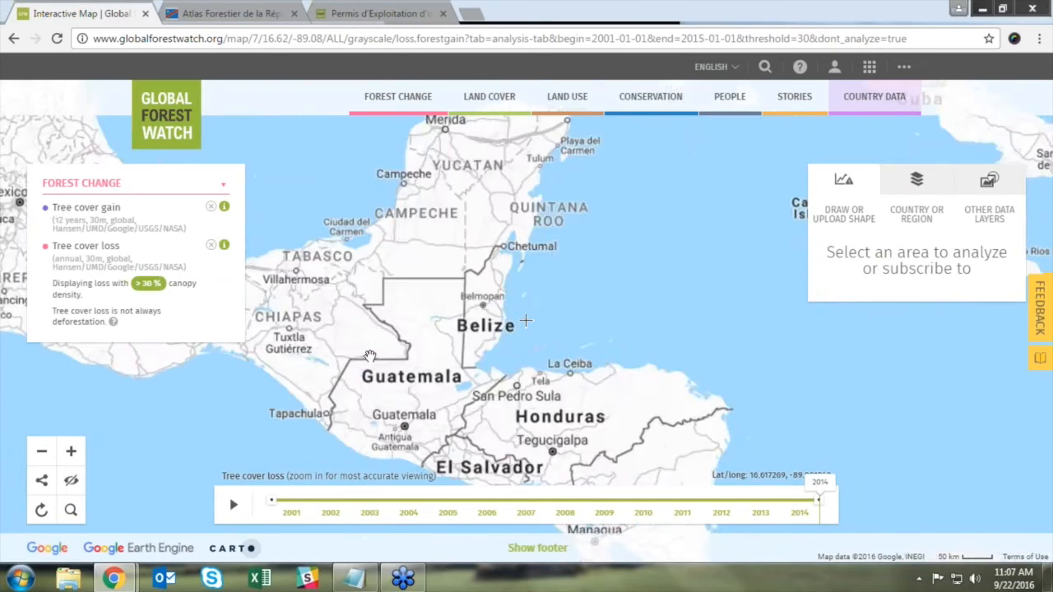
pyautogui.scroll(1, 374, 362)
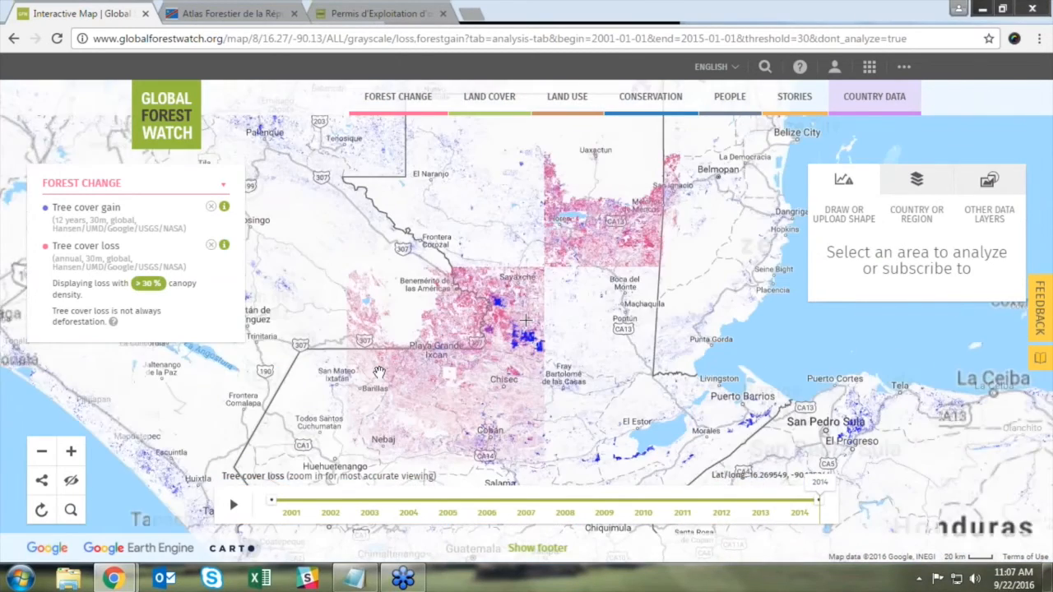
pyautogui.scroll(1, 380, 372)
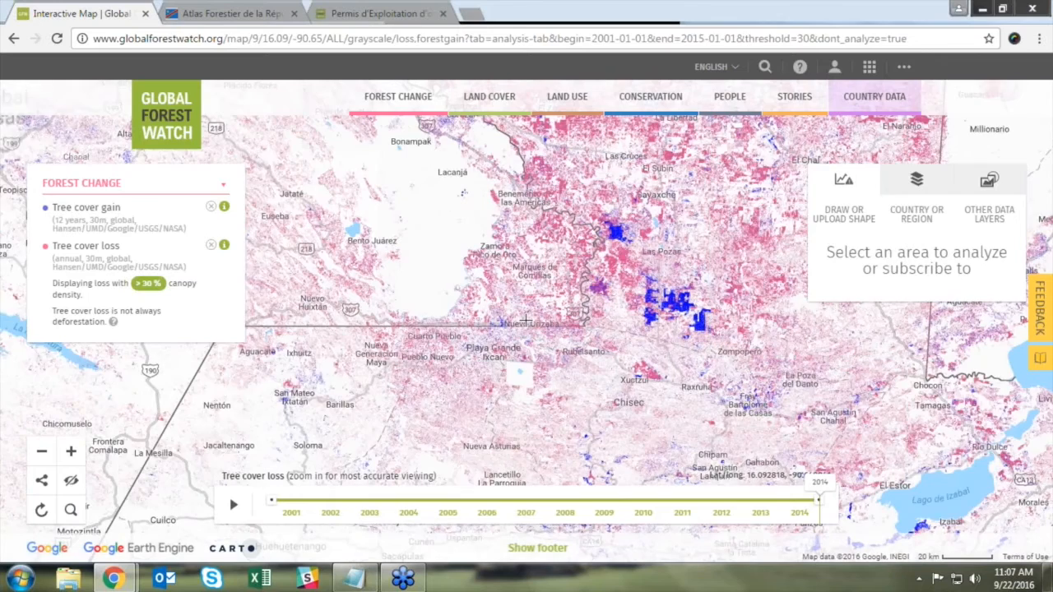
pyautogui.scroll(1, 381, 374)
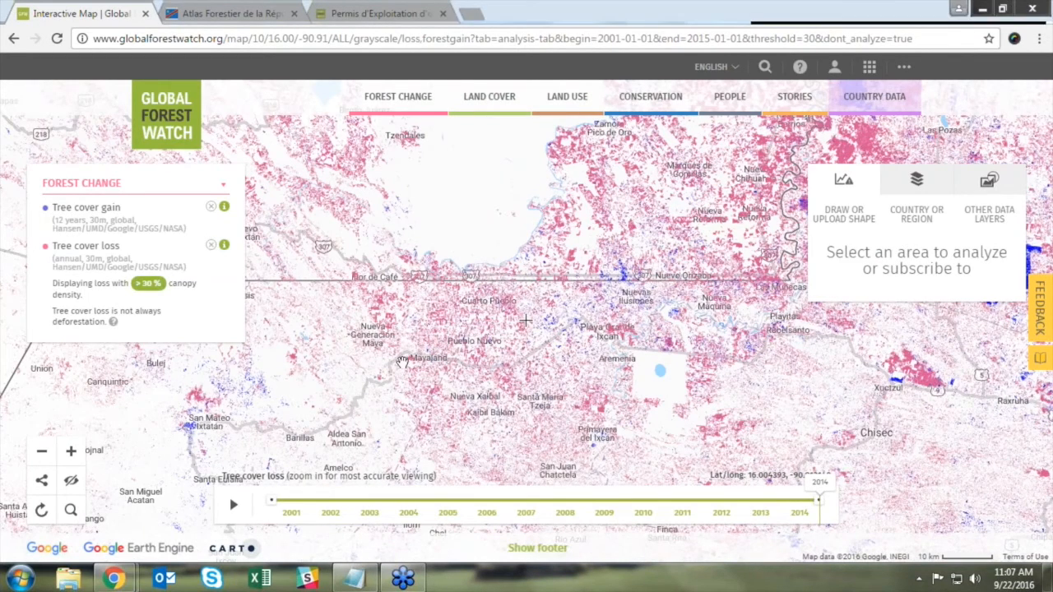
pyautogui.scroll(1, 422, 332)
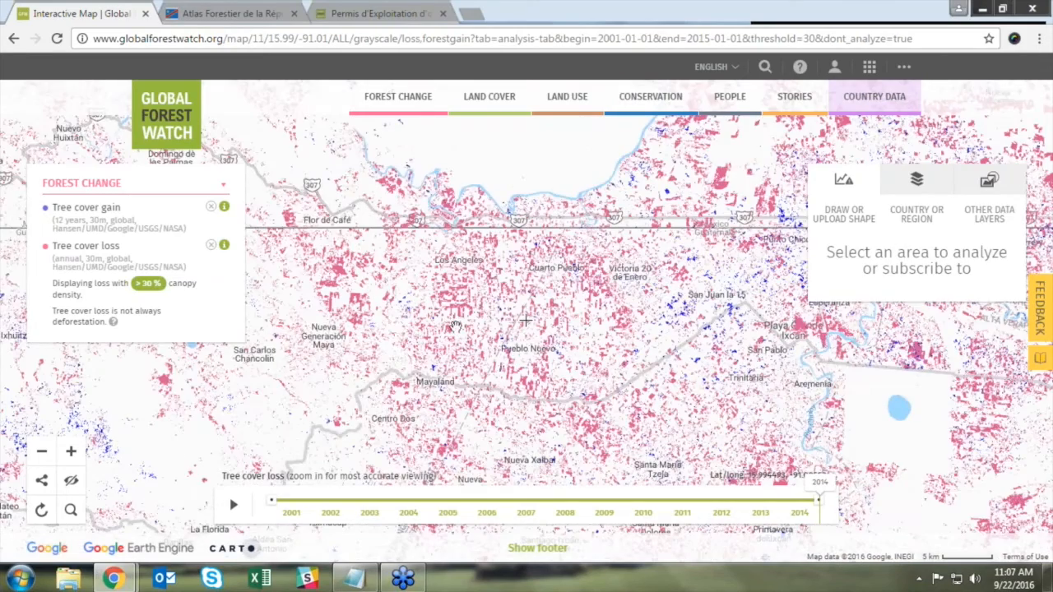
pyautogui.scroll(1, 462, 312)
pyautogui.scroll(1, 524, 321)
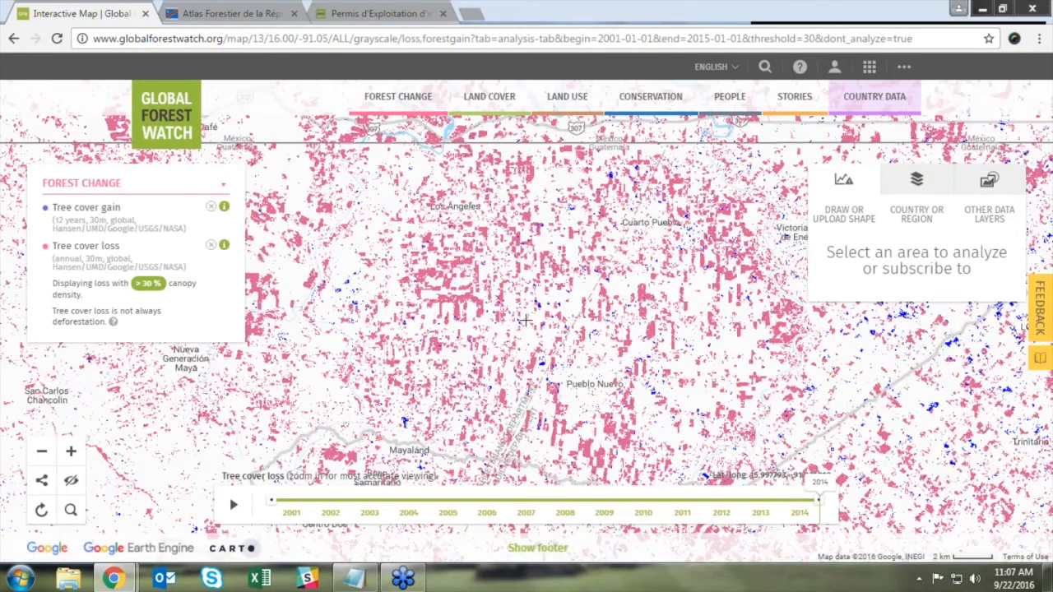
pyautogui.scroll(1, 524, 321)
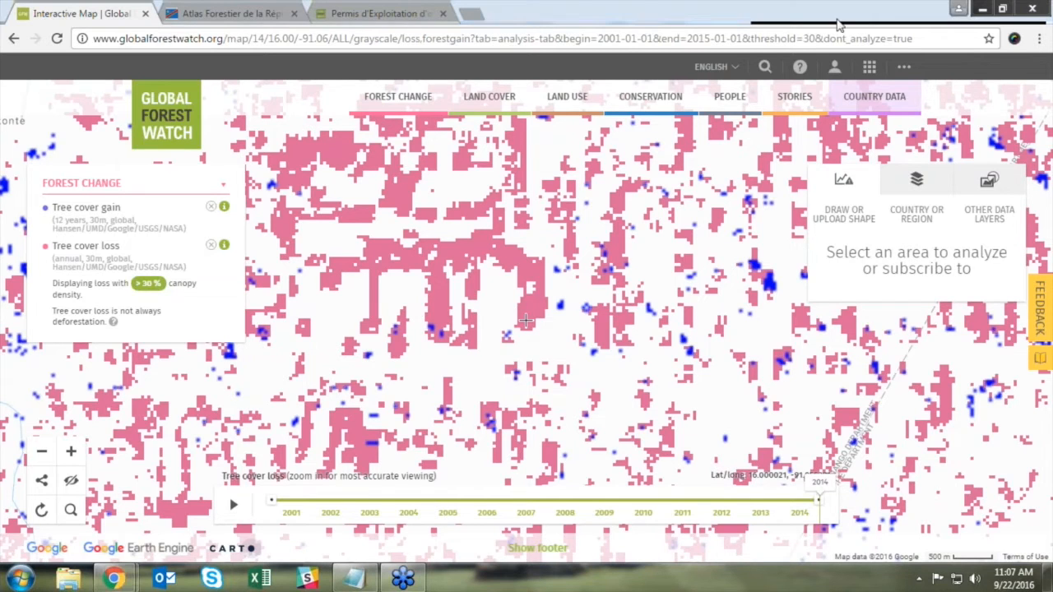
# Step: Change the base map to Satellite imagery, then return to the analysis options
pyautogui.click(917, 179)
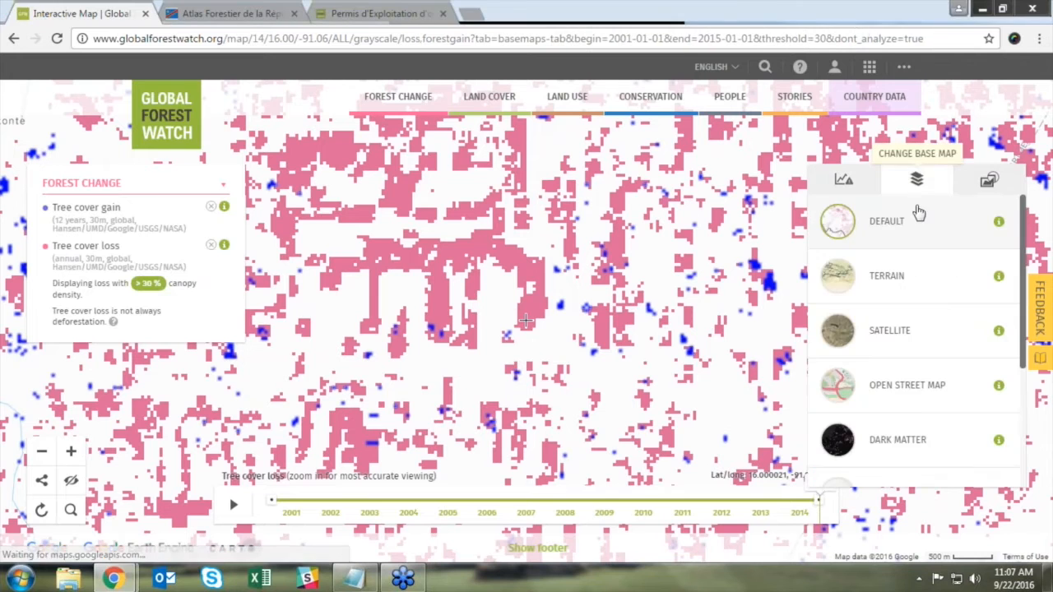
pyautogui.click(911, 344)
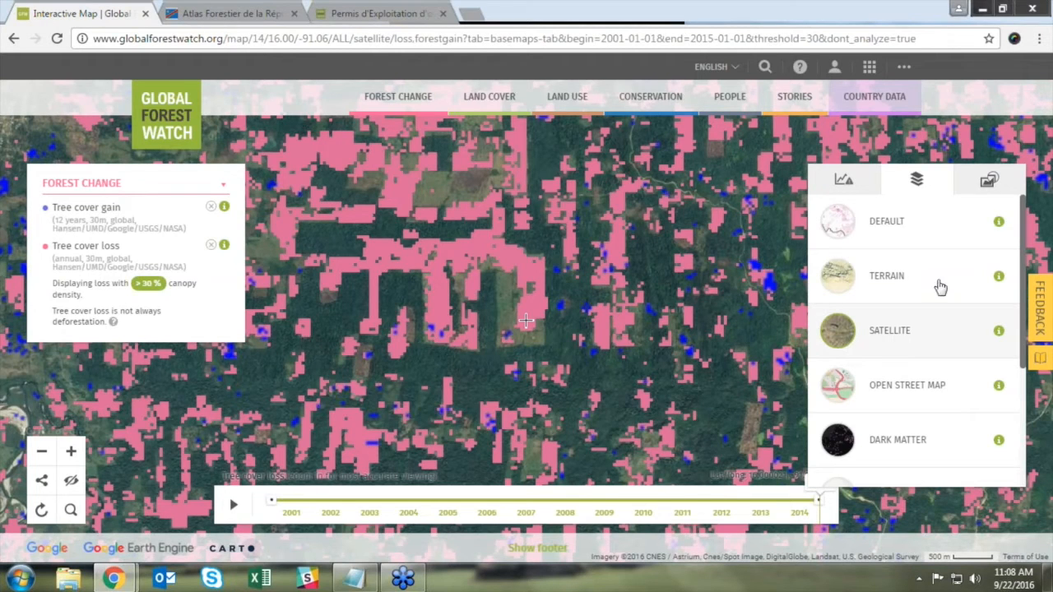
pyautogui.click(843, 181)
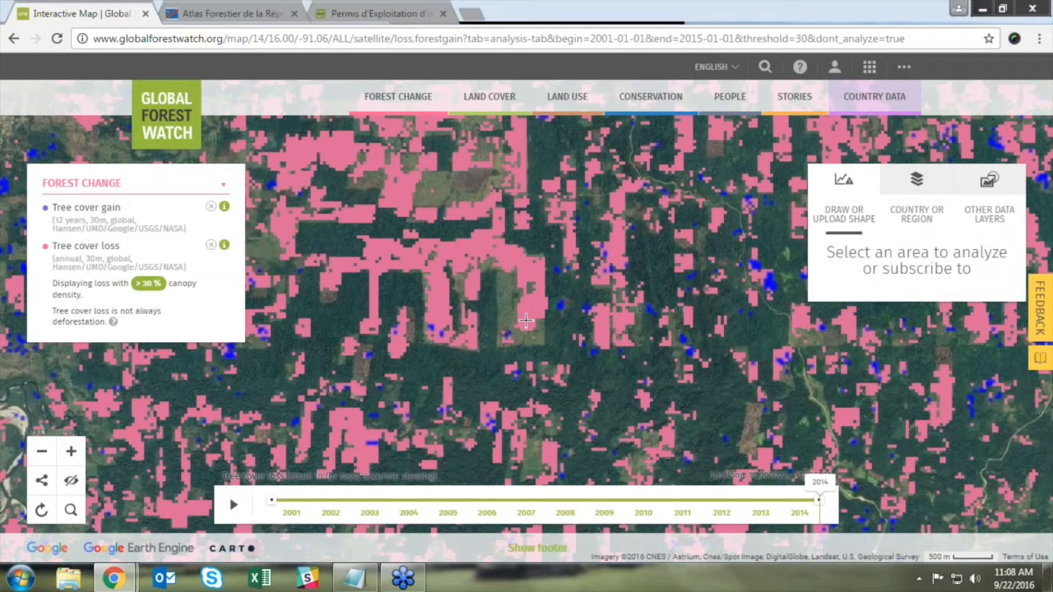
# Step: Draw a four-corner analysis polygon, discard its analysis, and bring up the Forest Change layer list
pyautogui.click(854, 223)
pyautogui.click(873, 329)
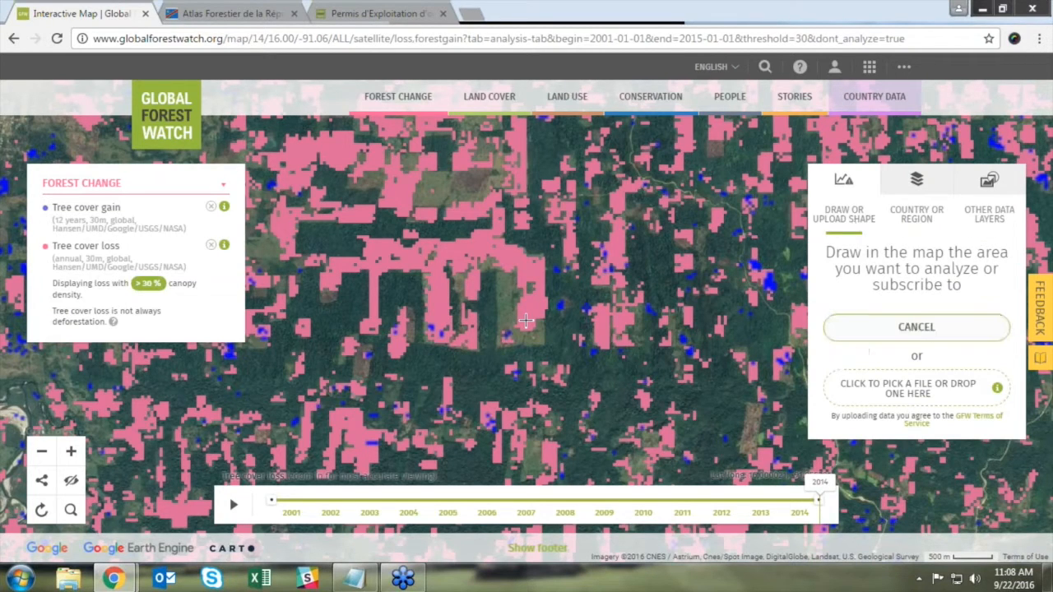
pyautogui.click(732, 299)
pyautogui.click(679, 367)
pyautogui.click(758, 404)
pyautogui.click(786, 320)
pyautogui.click(732, 301)
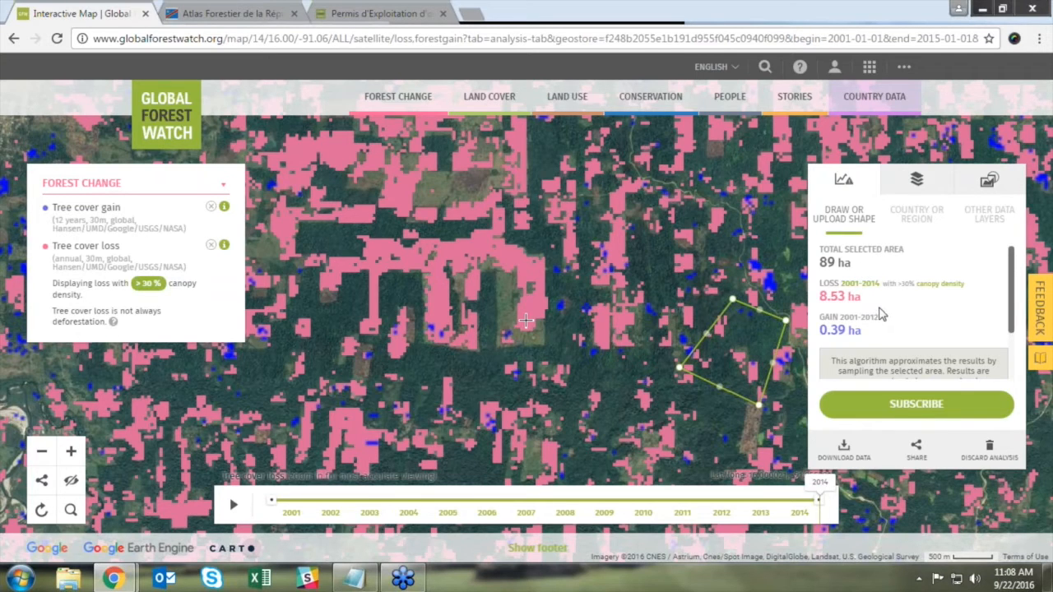
pyautogui.click(989, 450)
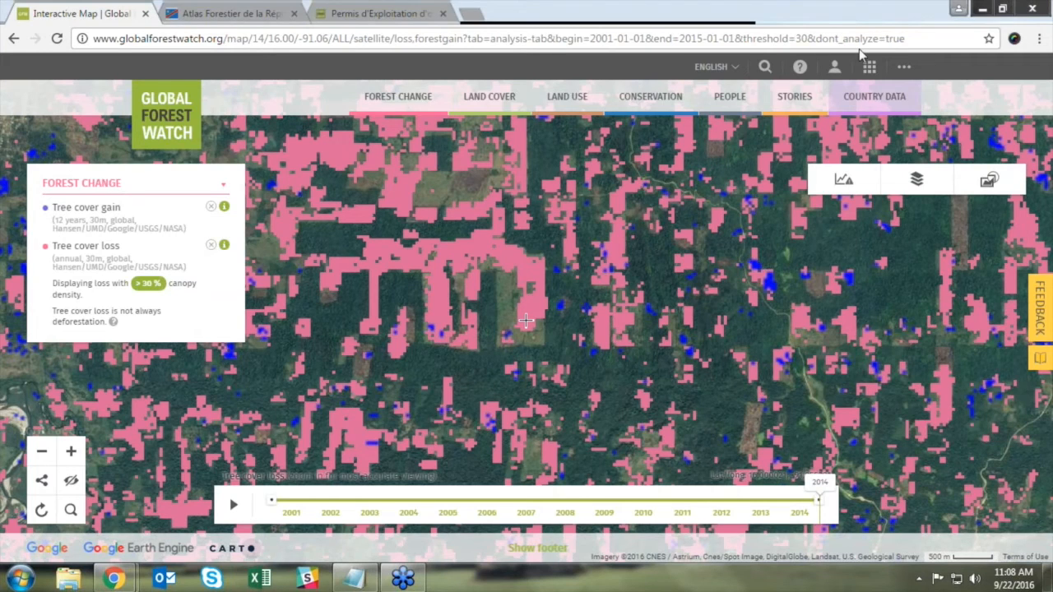
pyautogui.click(417, 108)
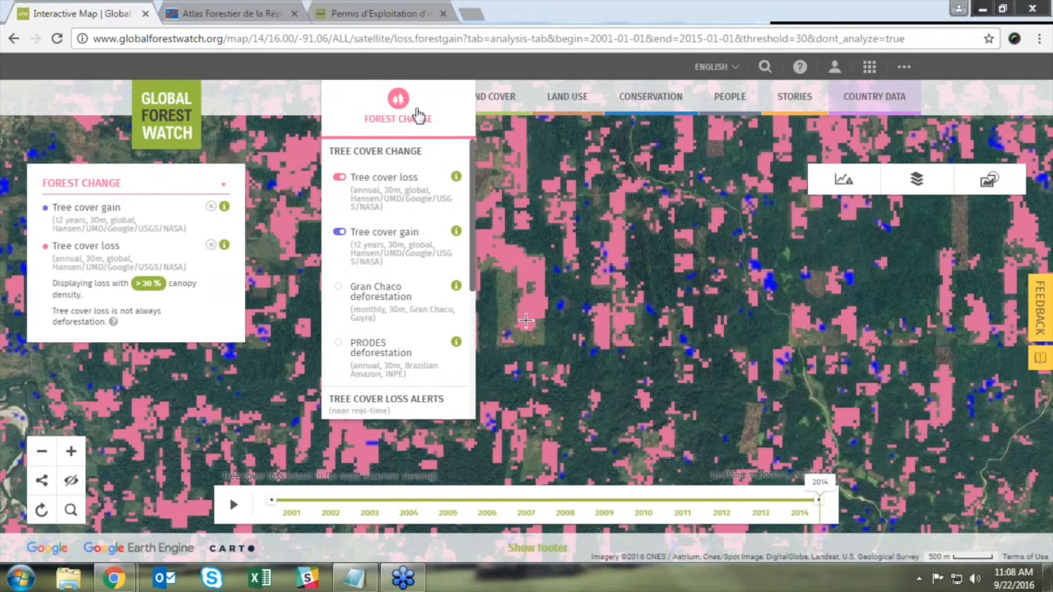
pyautogui.rightClick(427, 150)
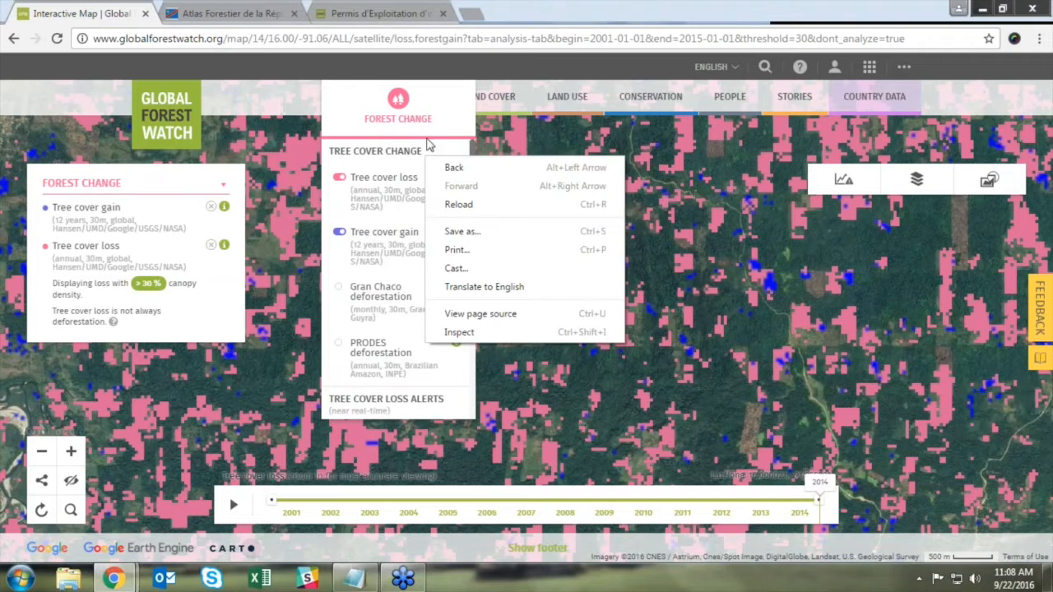
pyautogui.click(500, 98)
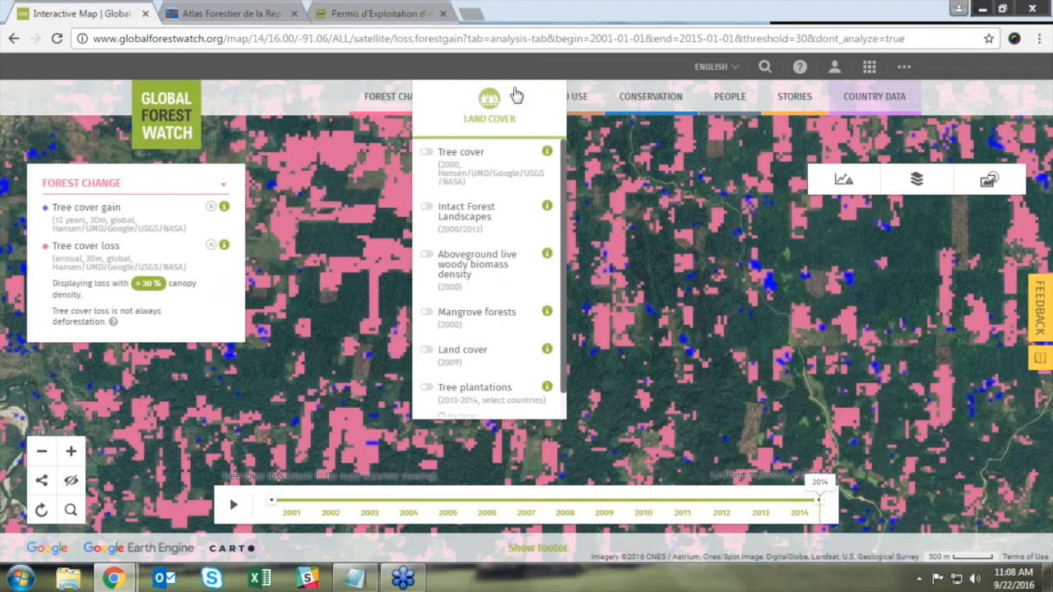
pyautogui.click(567, 104)
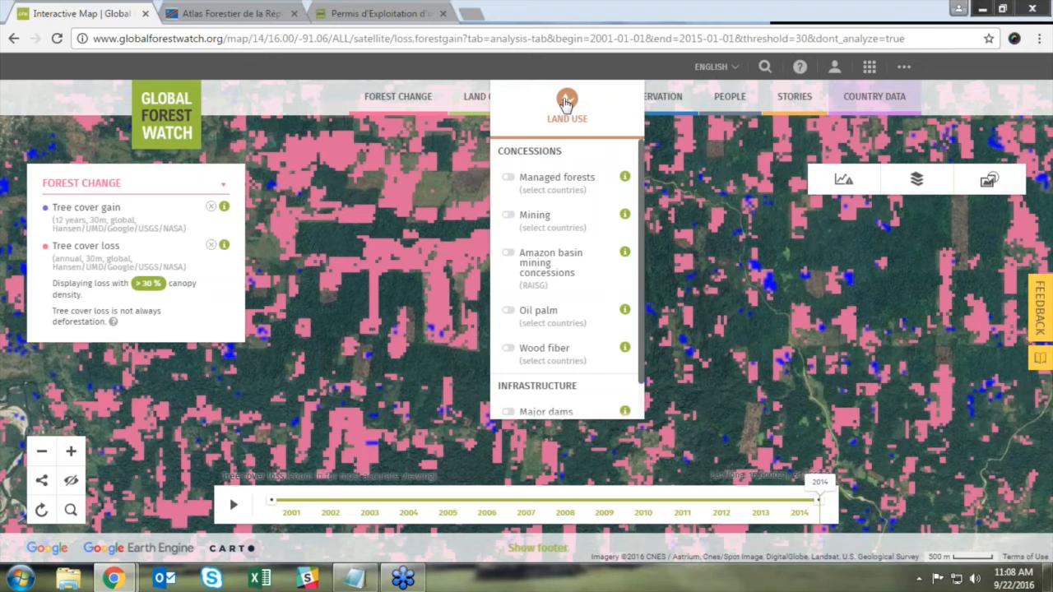
pyautogui.click(663, 96)
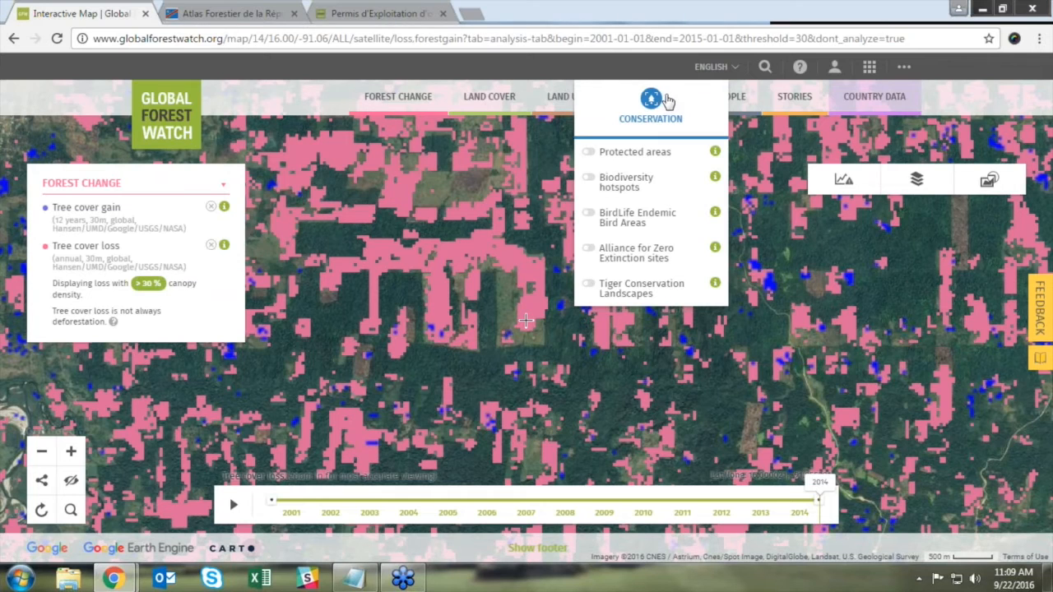
pyautogui.click(749, 100)
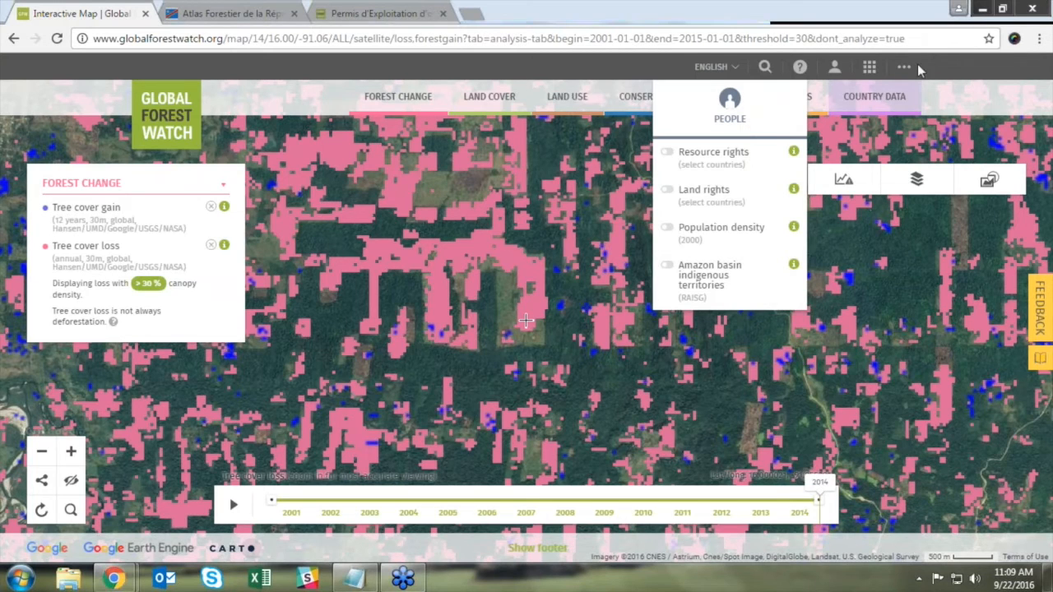
pyautogui.click(796, 108)
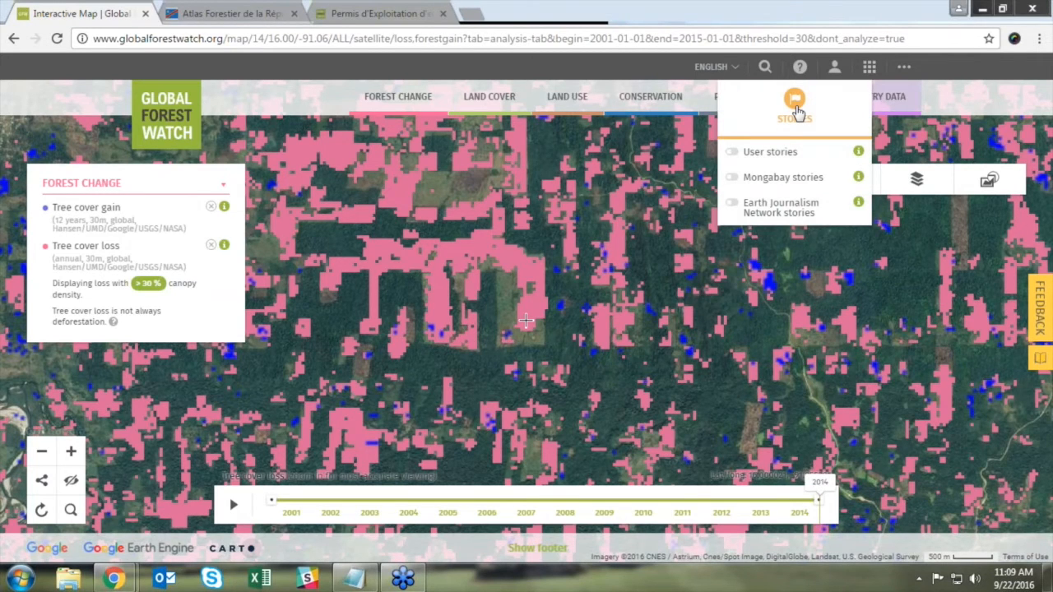
pyautogui.click(878, 101)
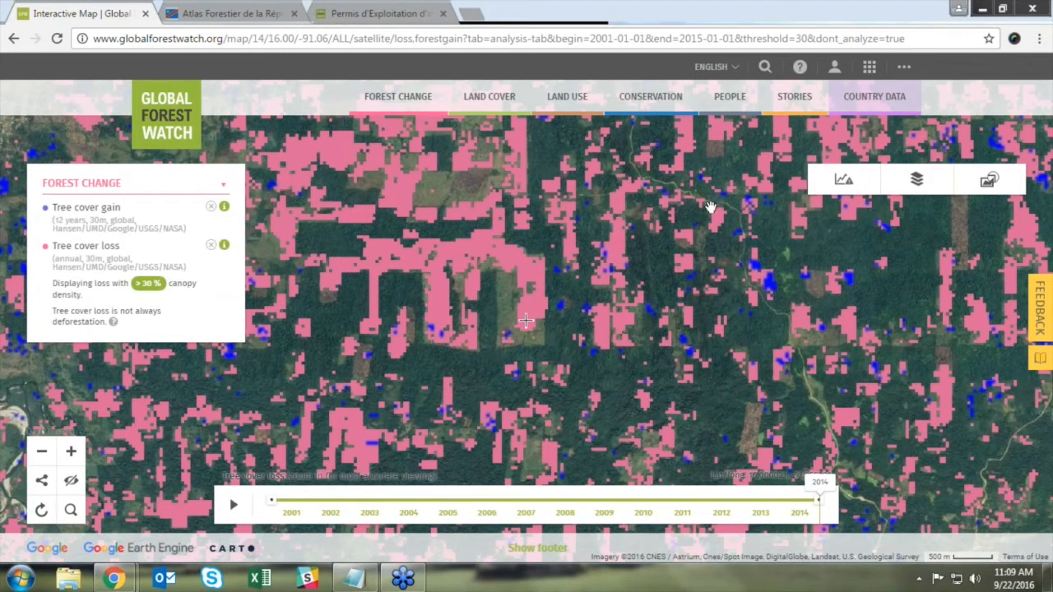
# Step: Reset the map to the default grey base map showing global 2001–2014 tree cover loss
pyautogui.click(43, 511)
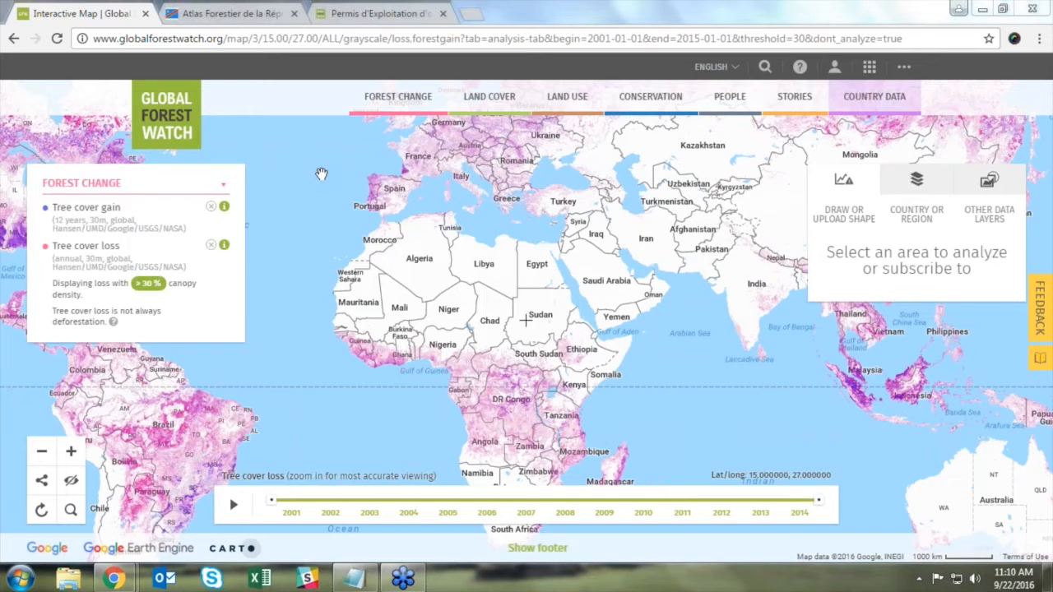
# Step: Switch to the Atlas Forestier de la RDC tab, nudge the map, and bring up the THÈMES list
pyautogui.click(237, 13)
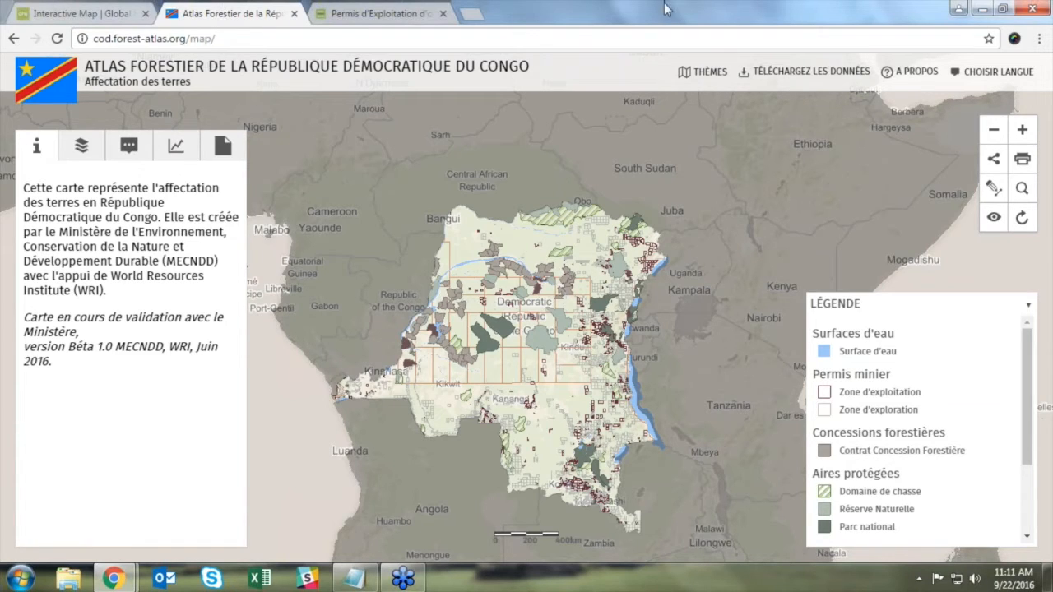
pyautogui.moveTo(537, 203); pyautogui.dragTo(552, 142)
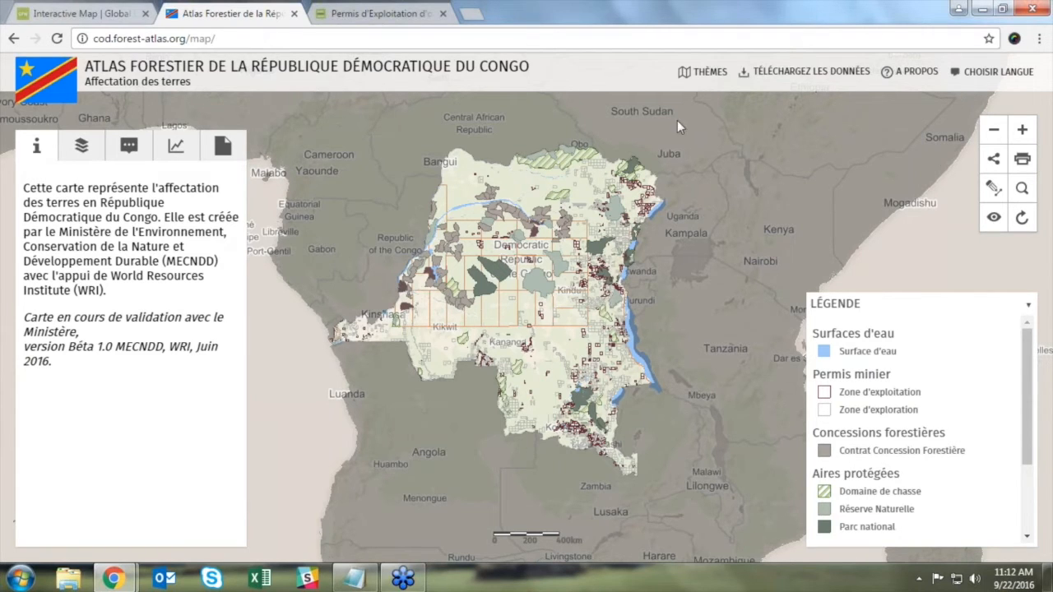
pyautogui.click(707, 73)
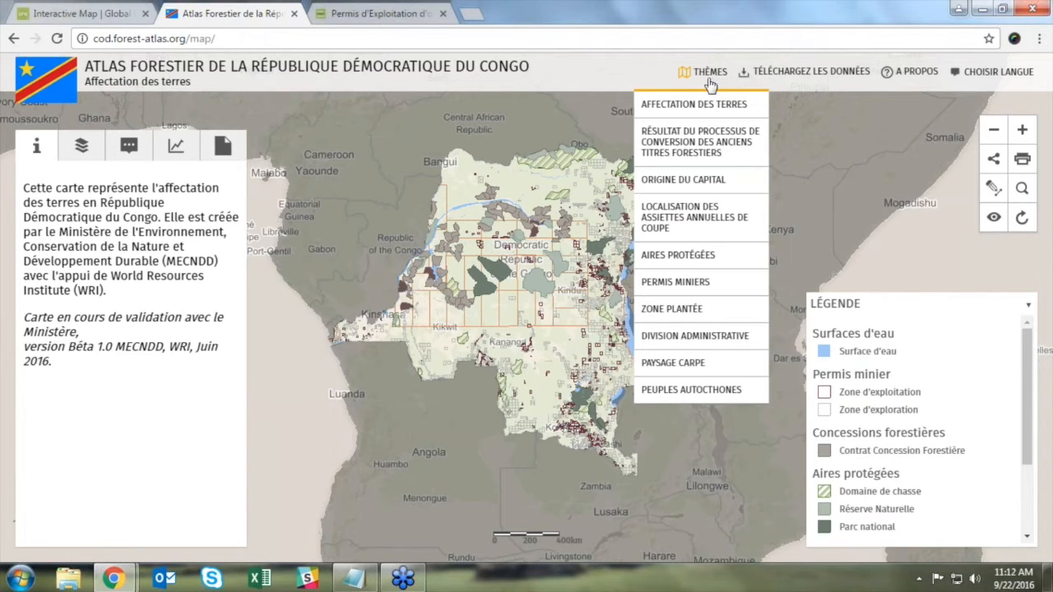
# Step: View the PERMIS MINIERS theme over the DRC, then switch to the ORIGINE DU CAPITAL theme
pyautogui.click(704, 283)
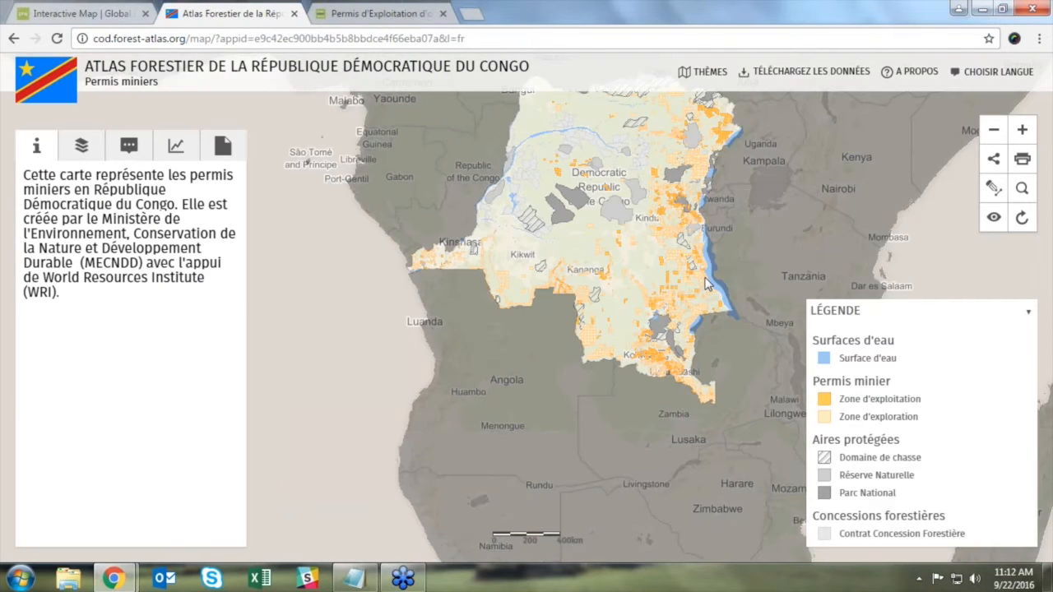
pyautogui.moveTo(758, 216); pyautogui.dragTo(700, 320)
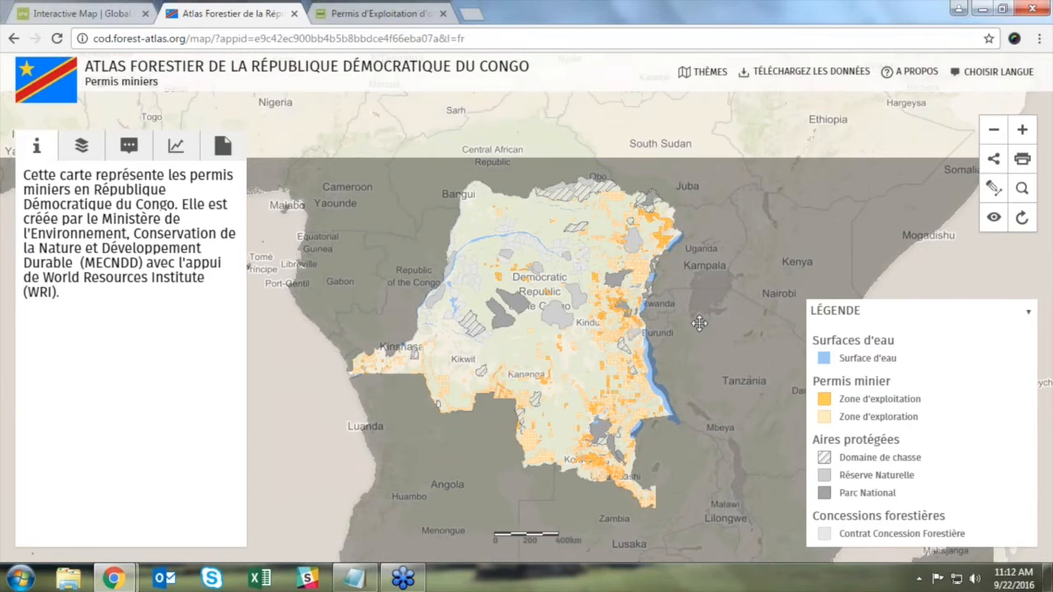
pyautogui.scroll(2, 603, 334)
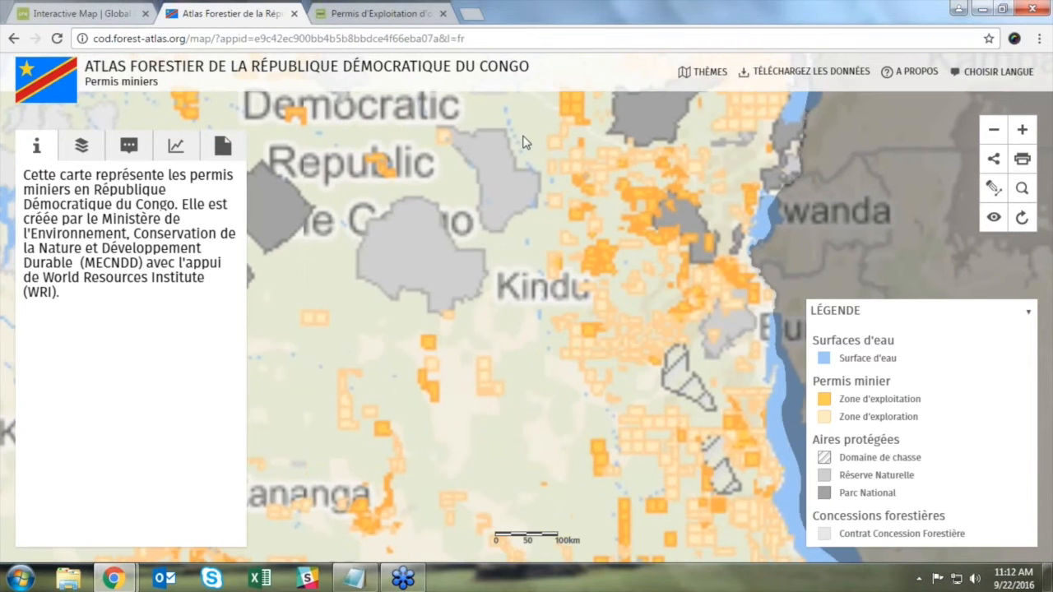
pyautogui.click(709, 75)
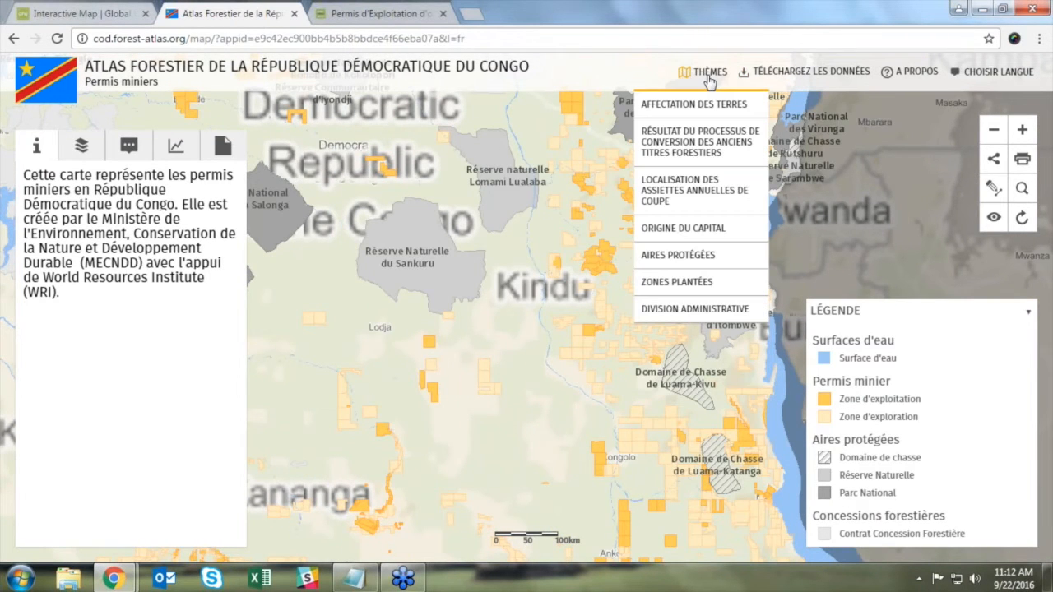
pyautogui.click(677, 232)
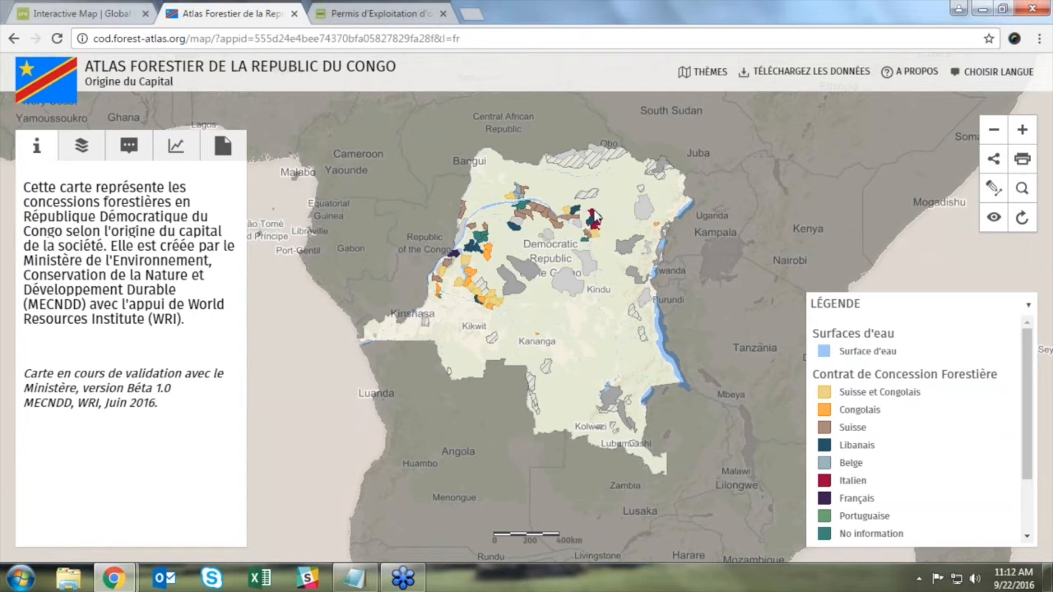
# Step: Zoom in and identify the dark-teal concession polygon, after clearing the Lindi river identification
pyautogui.moveTo(593, 213); pyautogui.dragTo(593, 214)
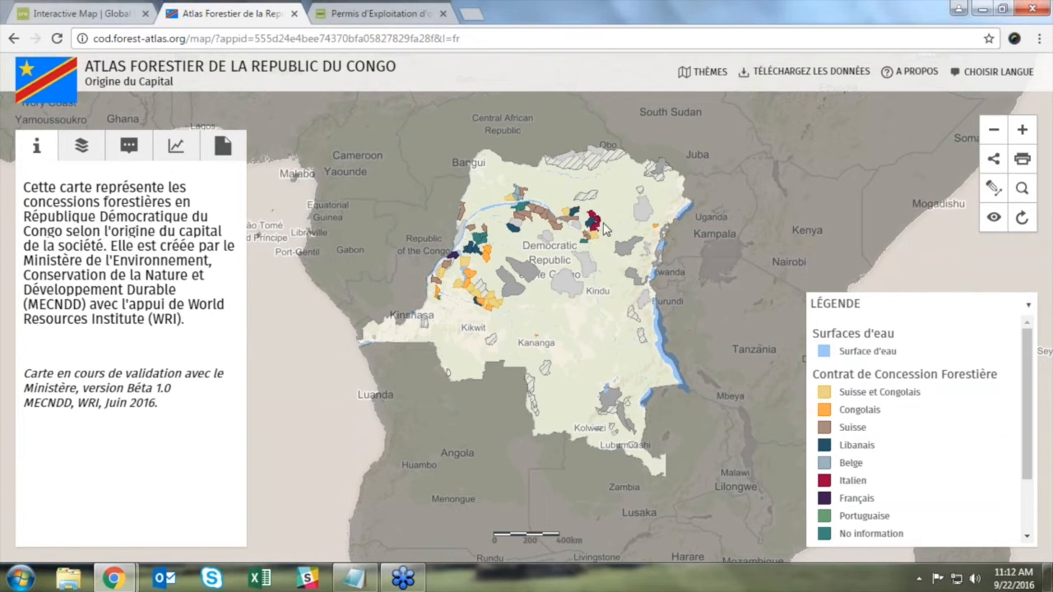
pyautogui.scroll(2, 596, 226)
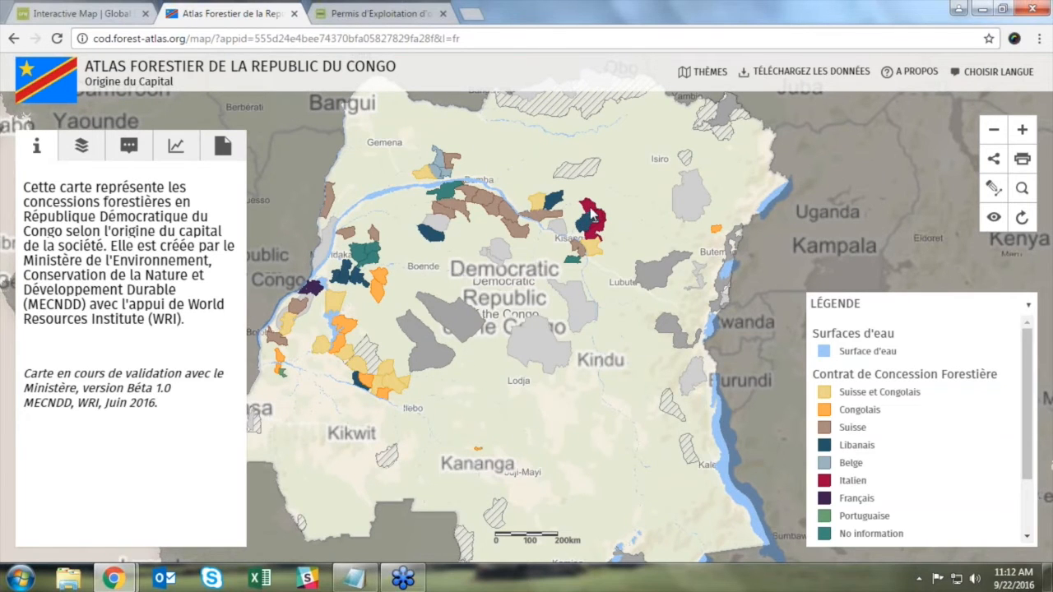
pyautogui.click(574, 219)
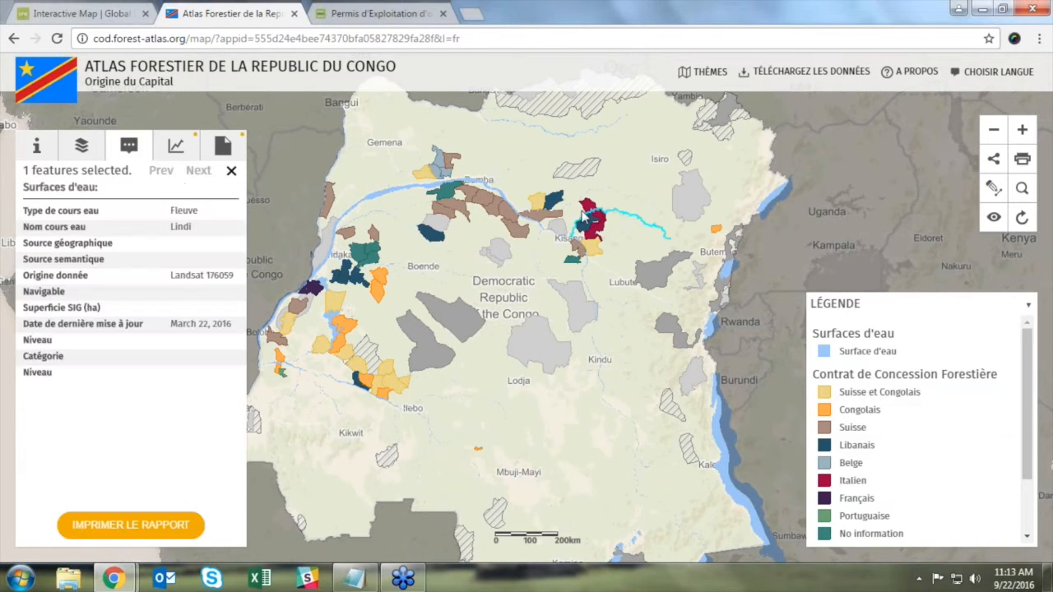
pyautogui.click(555, 205)
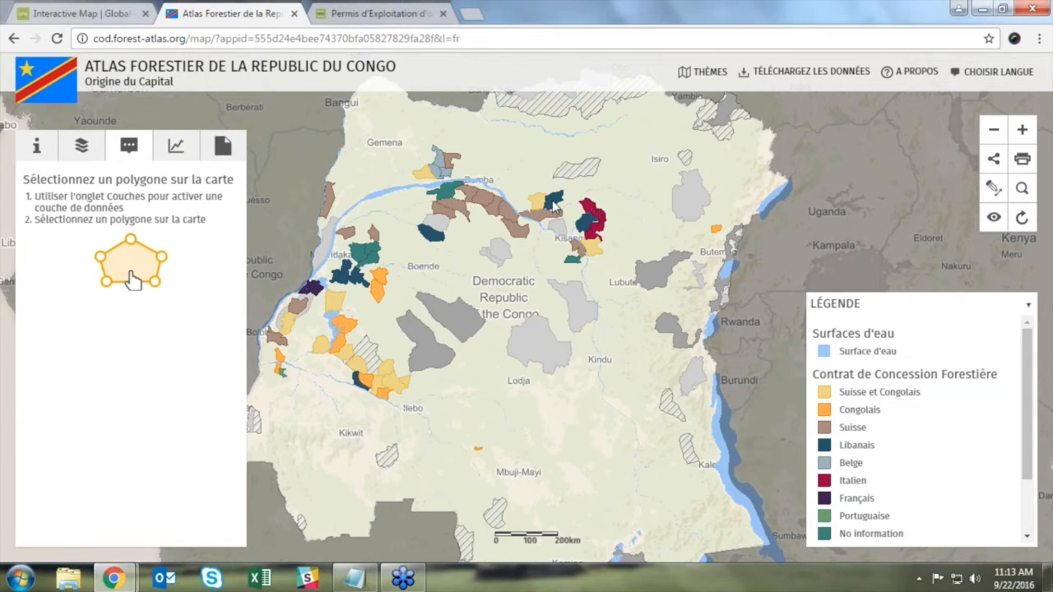
pyautogui.click(552, 205)
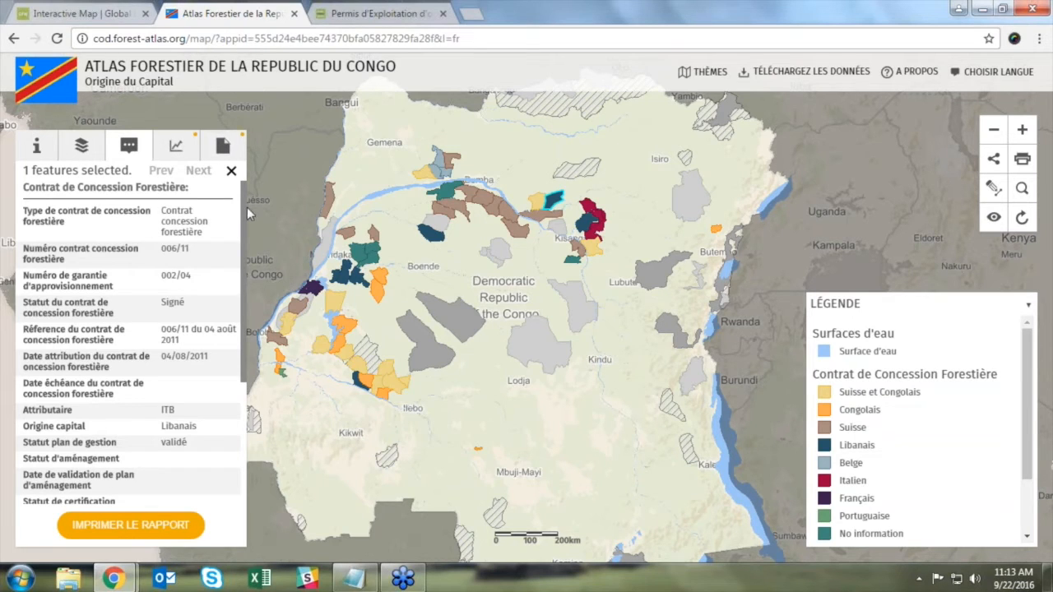
# Step: Review the concession's attributes and run its tree cover analysis: 906 Ha lost, 681 Ha gained
pyautogui.scroll(-1, 242, 213)
pyautogui.moveTo(242, 213)
pyautogui.mouseDown()
pyautogui.moveTo(243, 269)
pyautogui.moveTo(244, 208)
pyautogui.mouseUp()
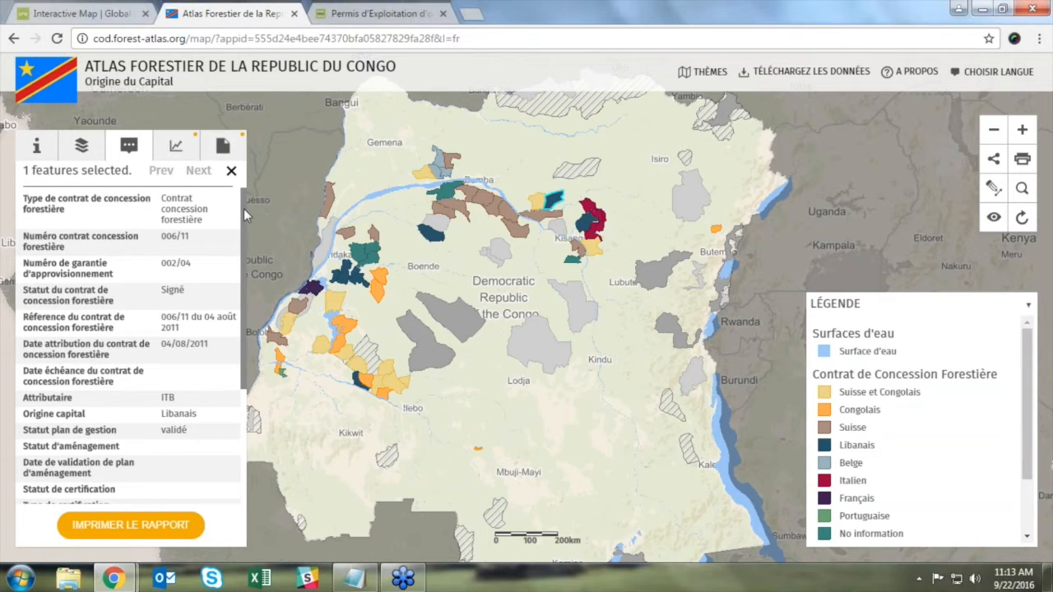
pyautogui.moveTo(243, 209)
pyautogui.mouseDown()
pyautogui.moveTo(241, 223)
pyautogui.moveTo(241, 213)
pyautogui.mouseUp()
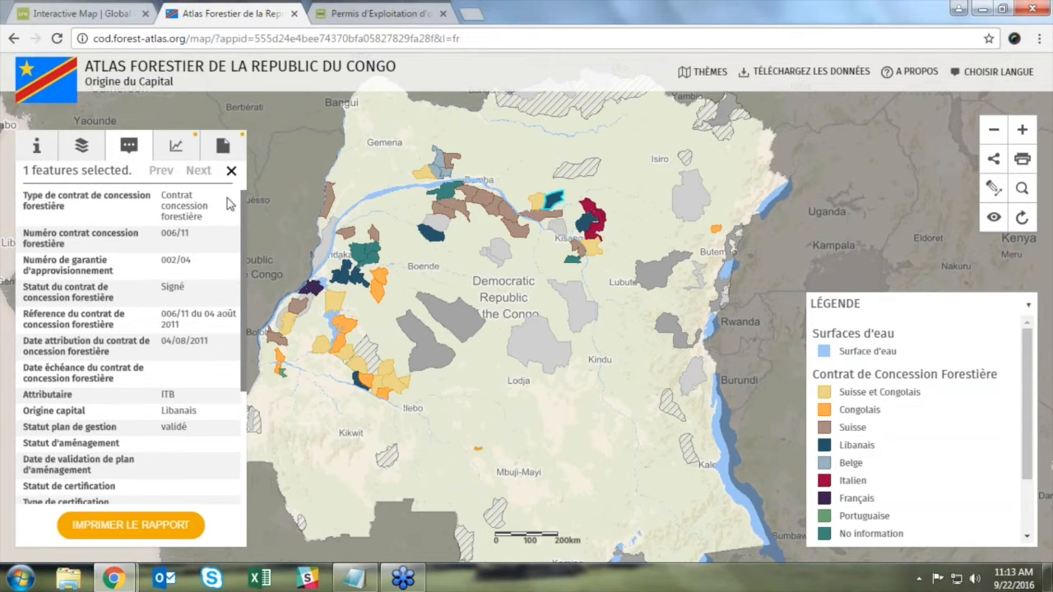
pyautogui.click(175, 146)
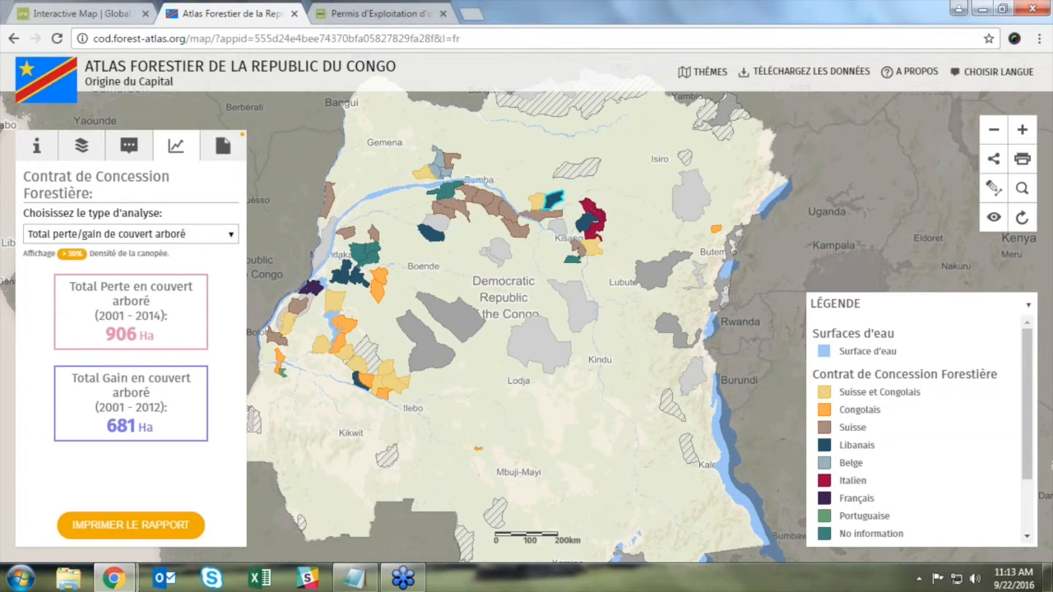
# Step: Chart the concession's yearly 2001–2014 tree cover loss at >30% canopy density
pyautogui.click(231, 237)
pyautogui.click(208, 264)
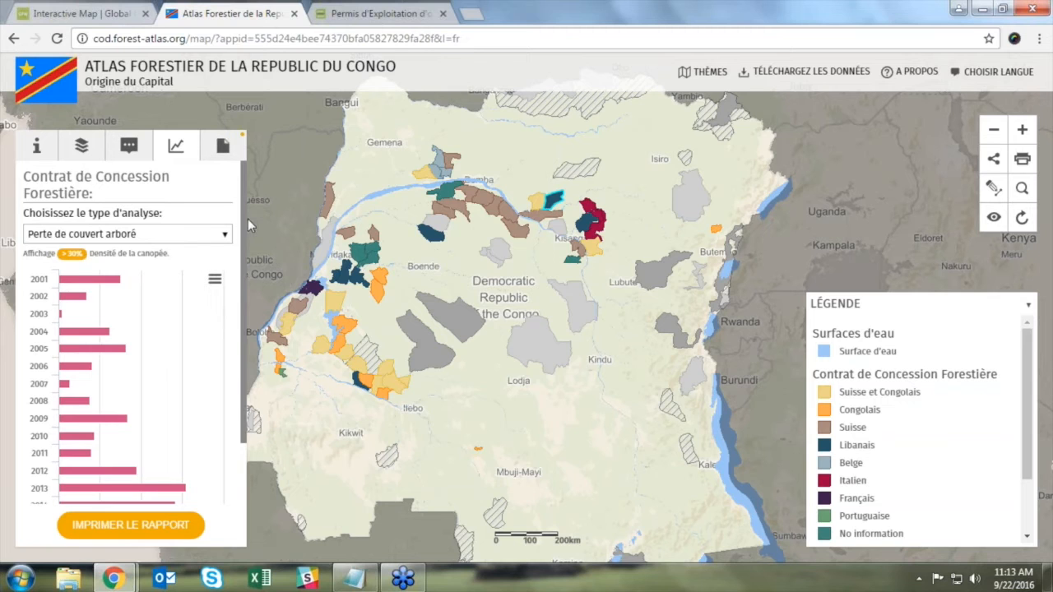
pyautogui.scroll(-1, 242, 229)
pyautogui.scroll(-2, 241, 229)
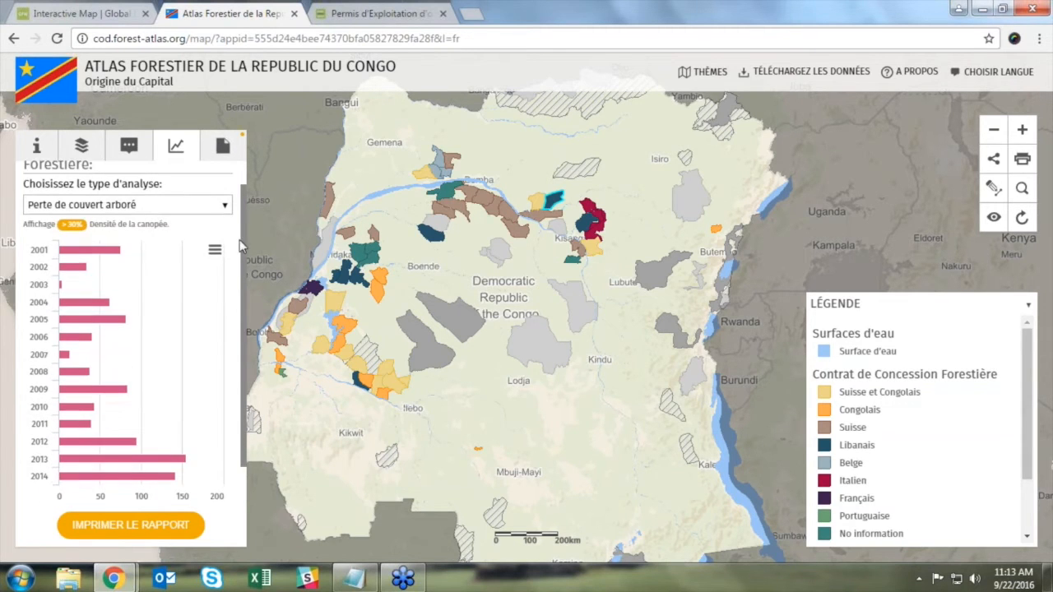
# Step: Check the analysis-type list, keep 'Perte de couvert arboré', and show the FRENCH/ENGLISH language choices
pyautogui.click(223, 208)
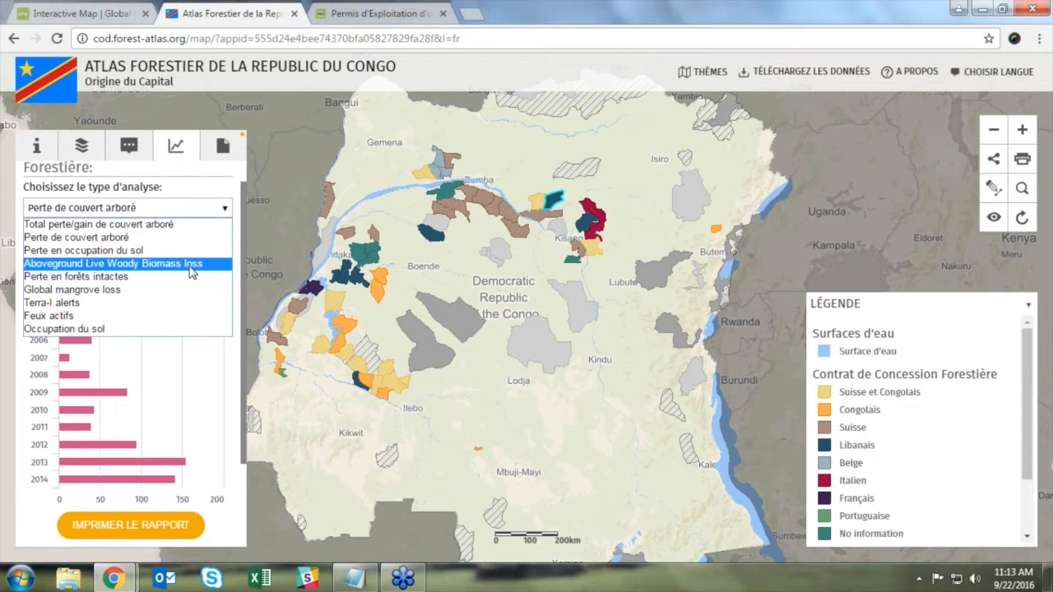
pyautogui.click(222, 212)
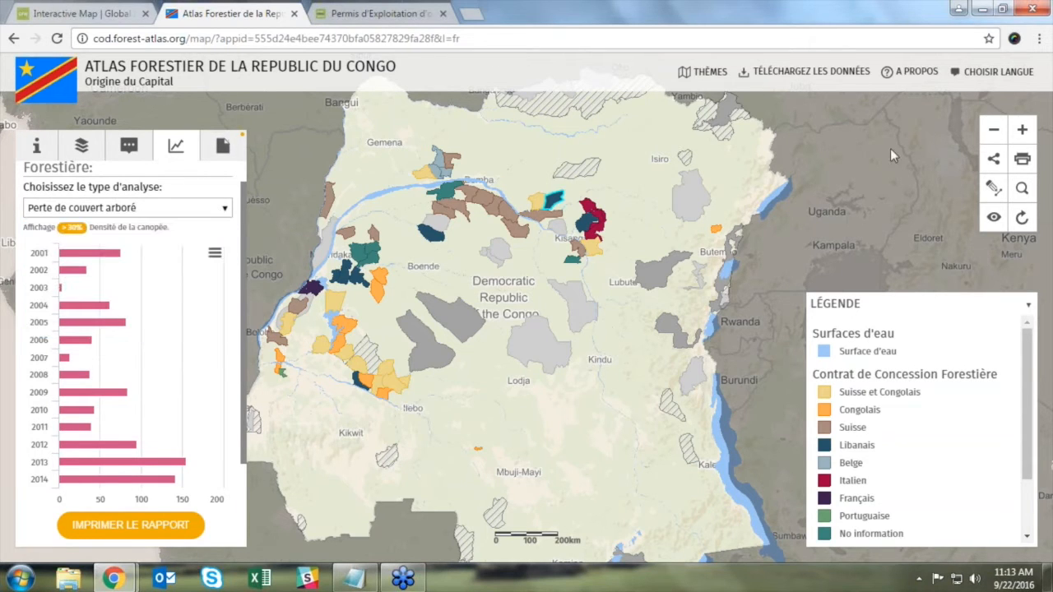
pyautogui.moveTo(995, 73)
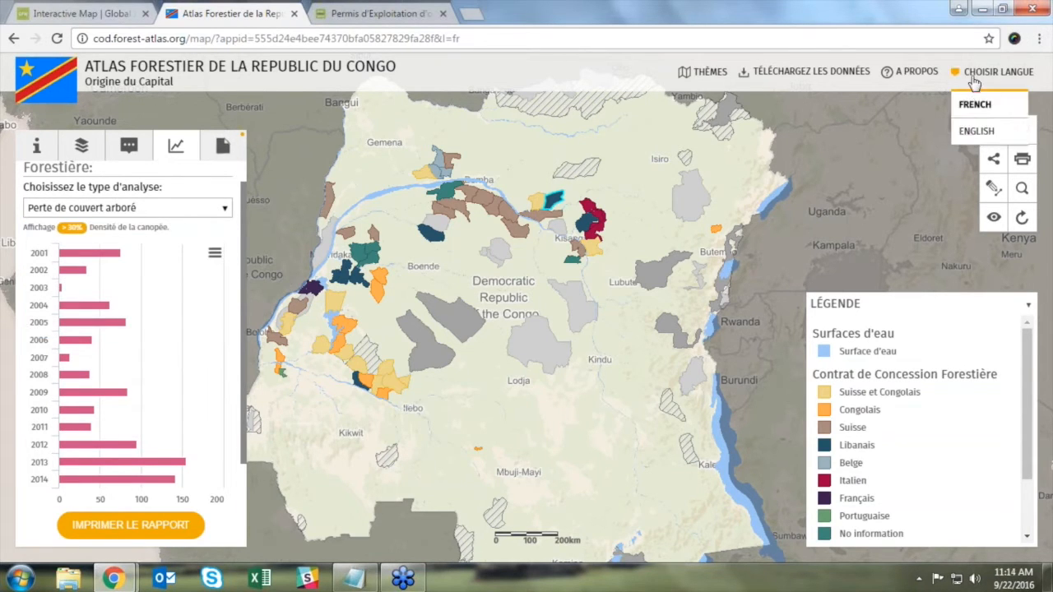
# Step: Choose ENGLISH from the CHOISIR LANGUE menu of the Atlas Forestier de la RDC
pyautogui.click(975, 133)
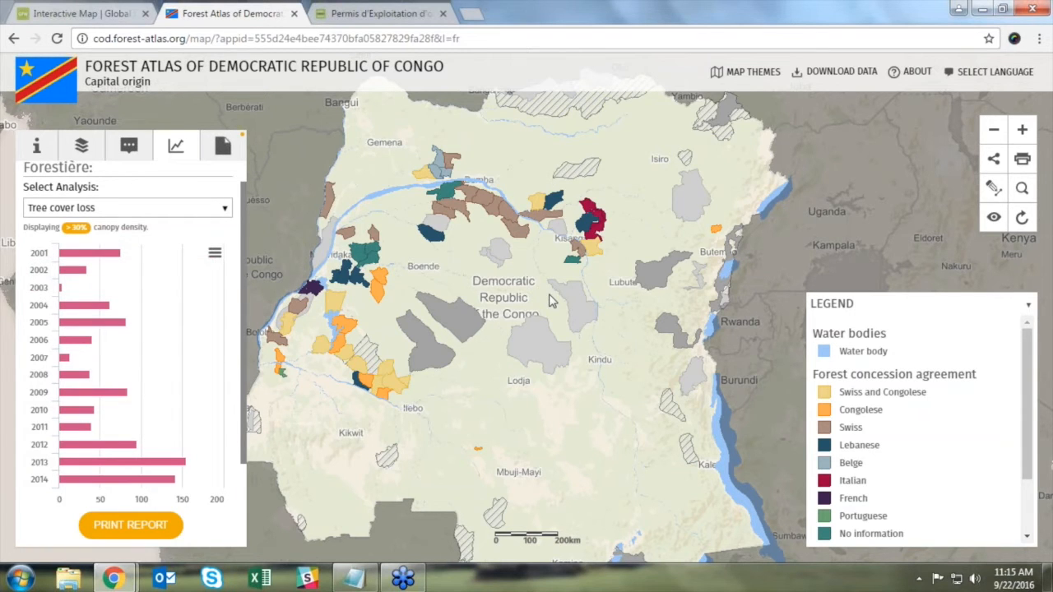
# Step: Switch to the 'Permis d'Exploitation d'or' tab with the Odzala gold permits map
pyautogui.click(373, 23)
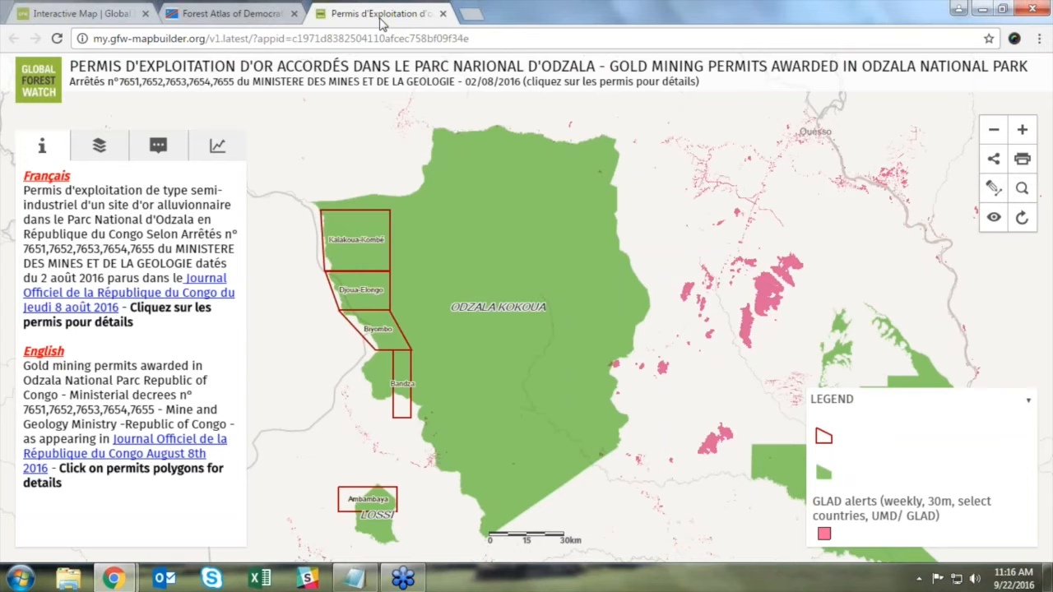
# Step: Bring the ArcGIS Online window to the front from the Chrome taskbar preview
pyautogui.moveTo(114, 579)
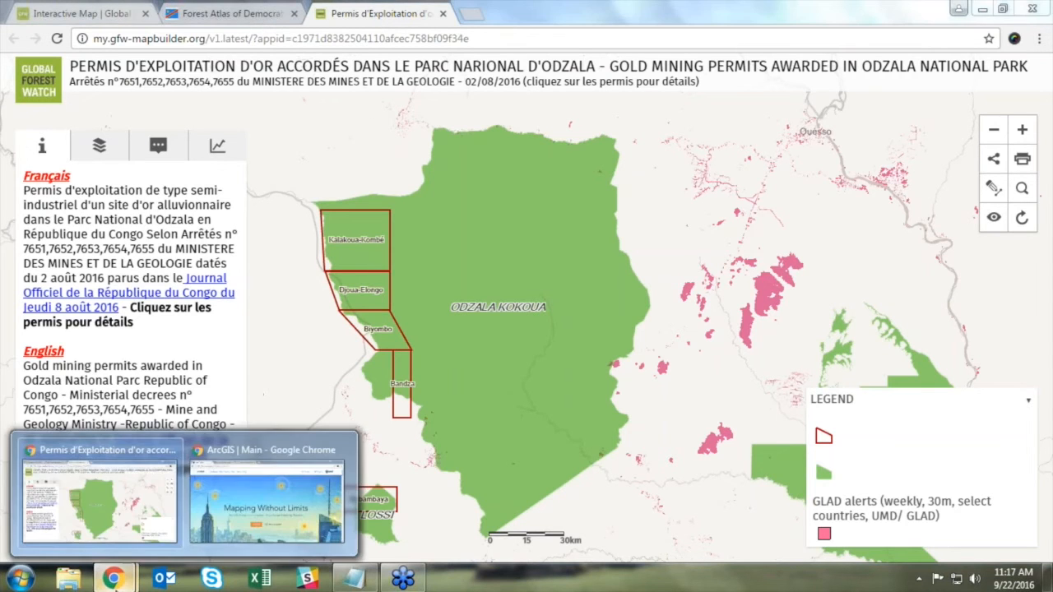
pyautogui.click(261, 492)
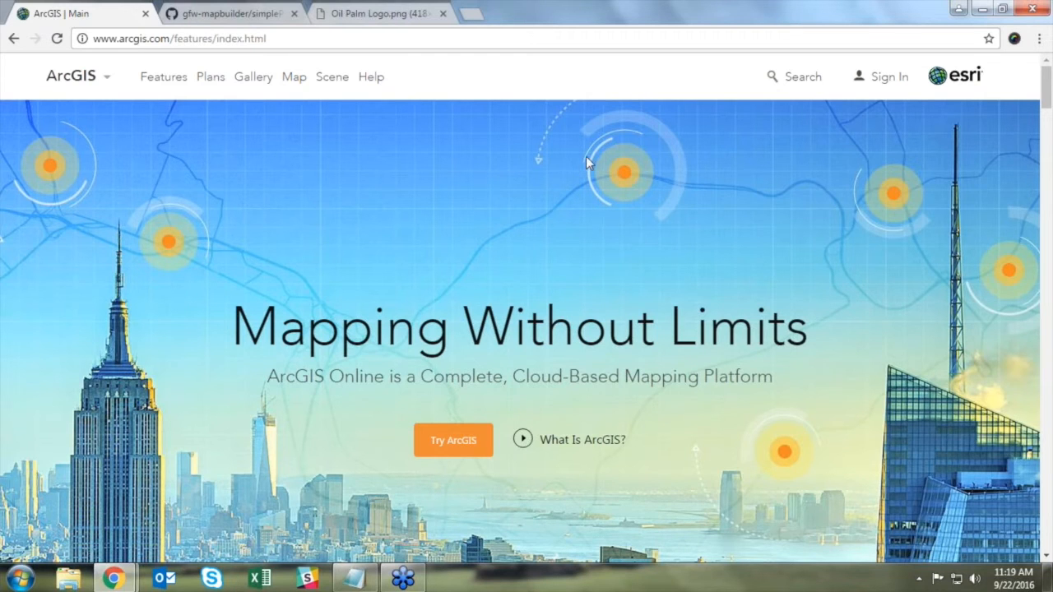
# Step: Sign in with the public GFW account's username and password, then start a new map
pyautogui.click(889, 79)
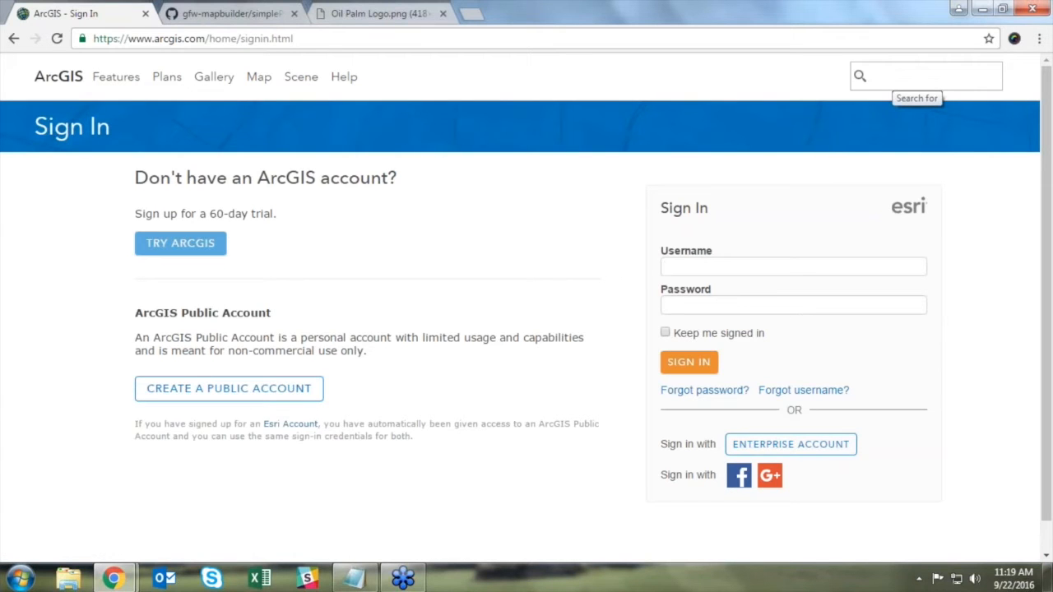
pyautogui.click(318, 396)
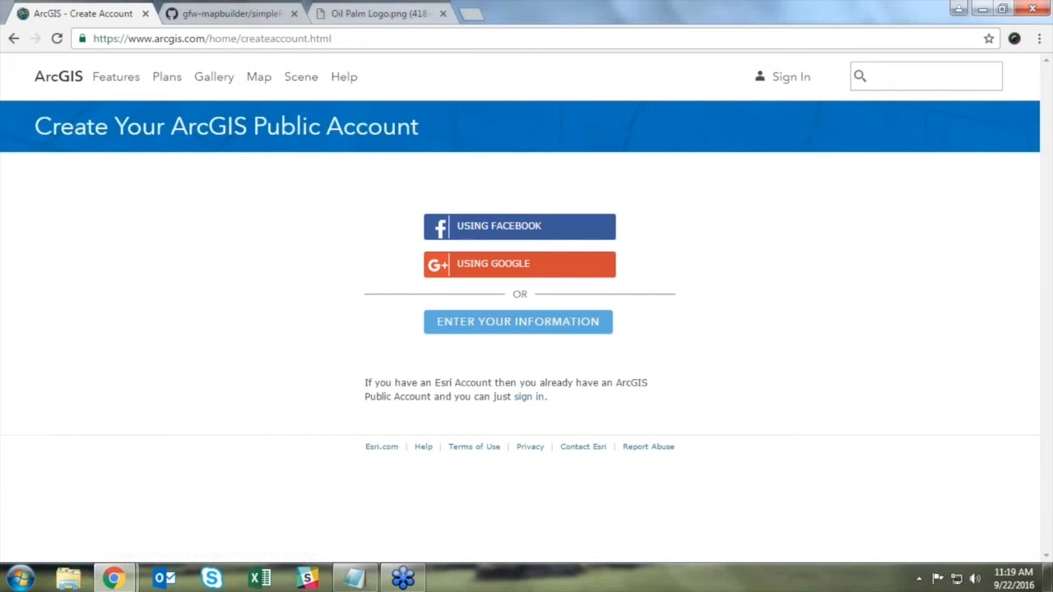
pyautogui.click(782, 90)
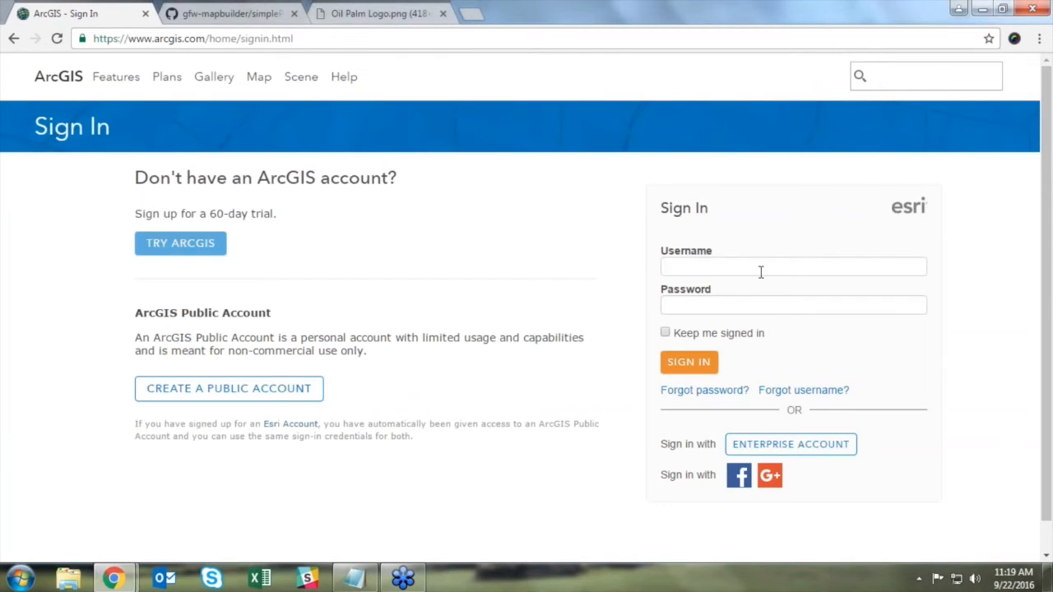
pyautogui.write('GFW_Public')
pyautogui.press('Tab')
pyautogui.write('**********')
pyautogui.press('Return')
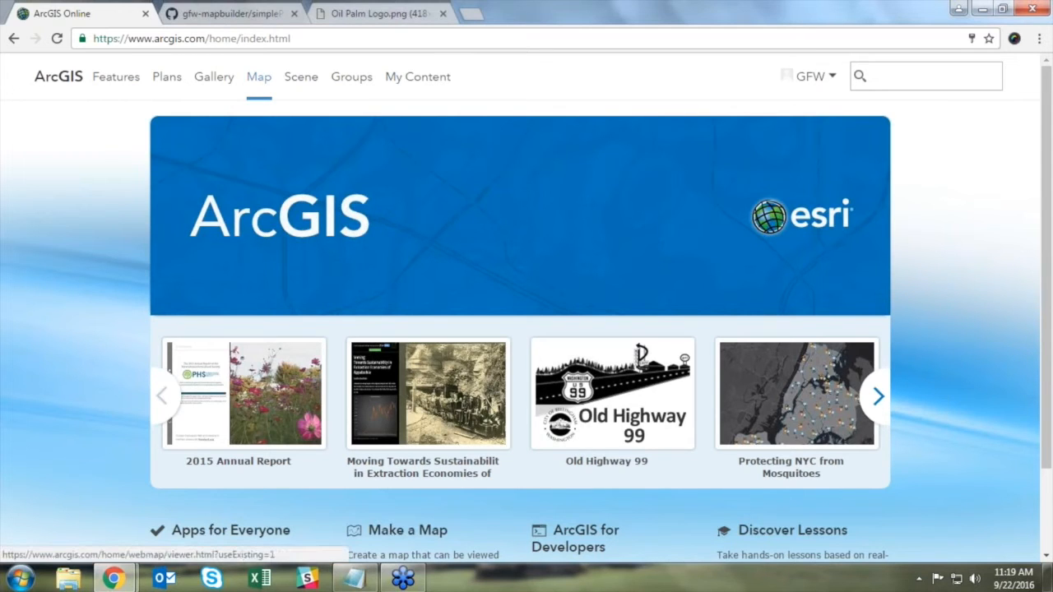
pyautogui.click(261, 86)
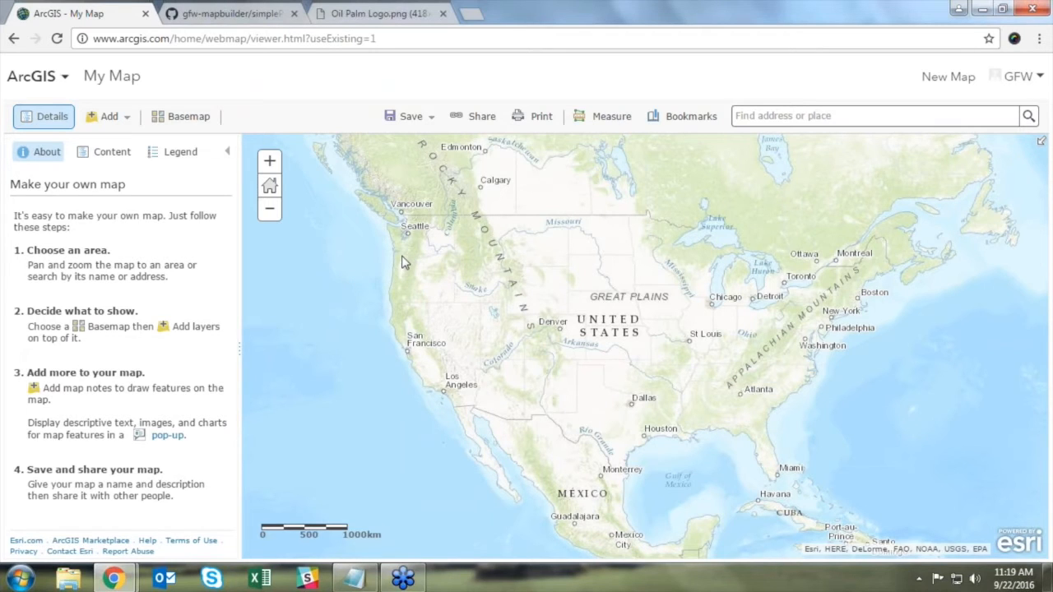
# Step: Open the Search for Layers panel from the Add menu in Map Viewer
pyautogui.click(107, 116)
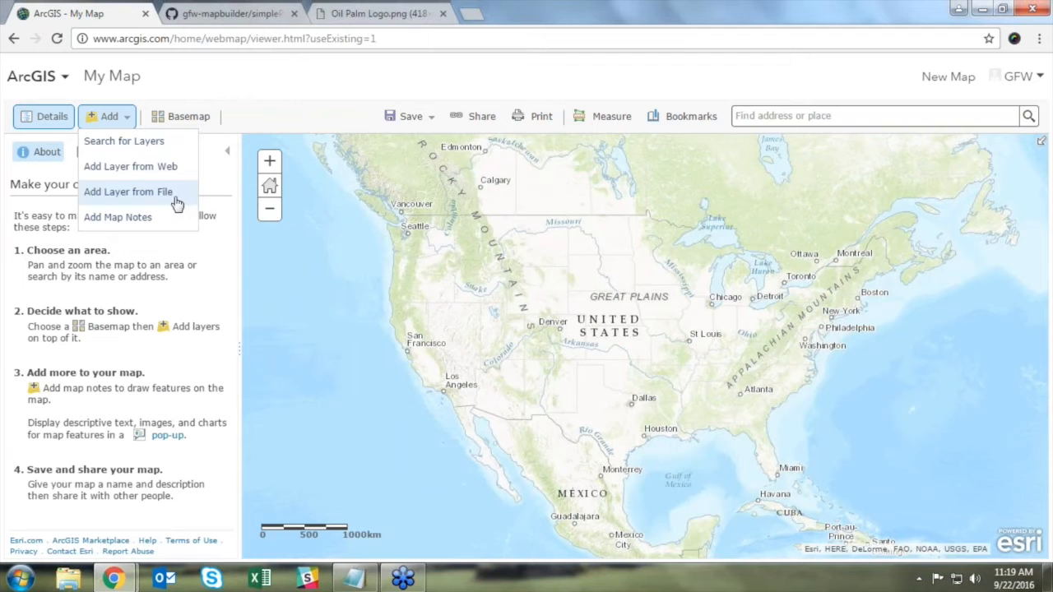
pyautogui.click(163, 149)
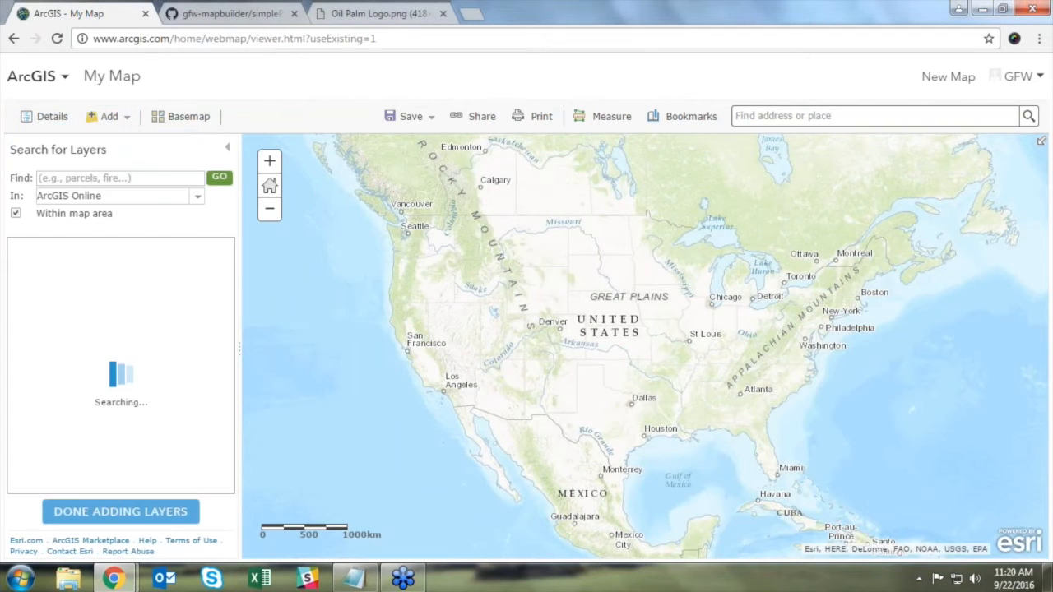
# Step: Search 'Global Fore' outside the map area and add the Indonesia oil palm concessions layer
pyautogui.click(158, 179)
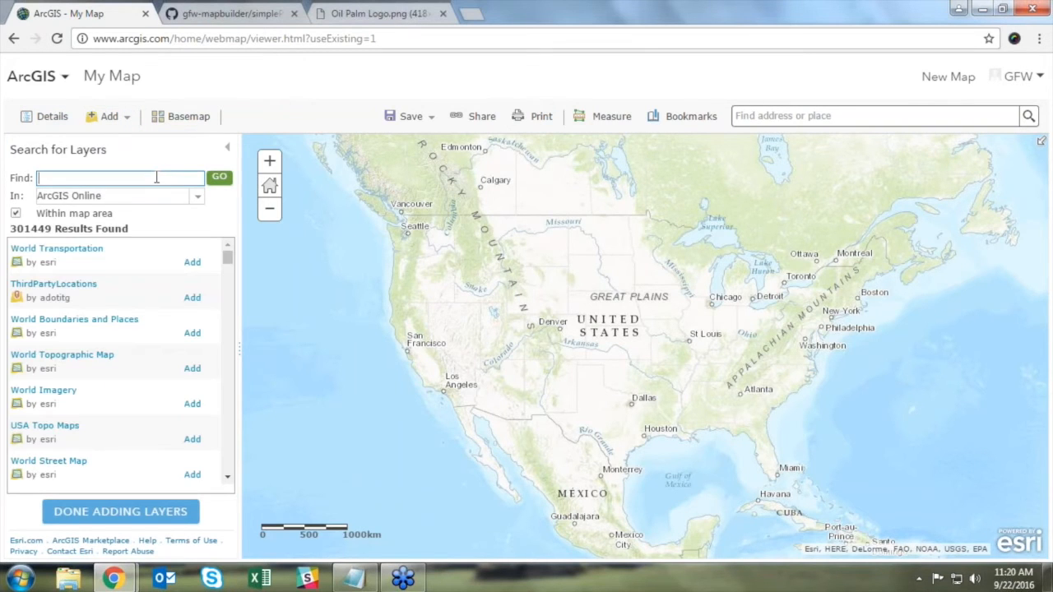
pyautogui.write('Global Forest Watch')
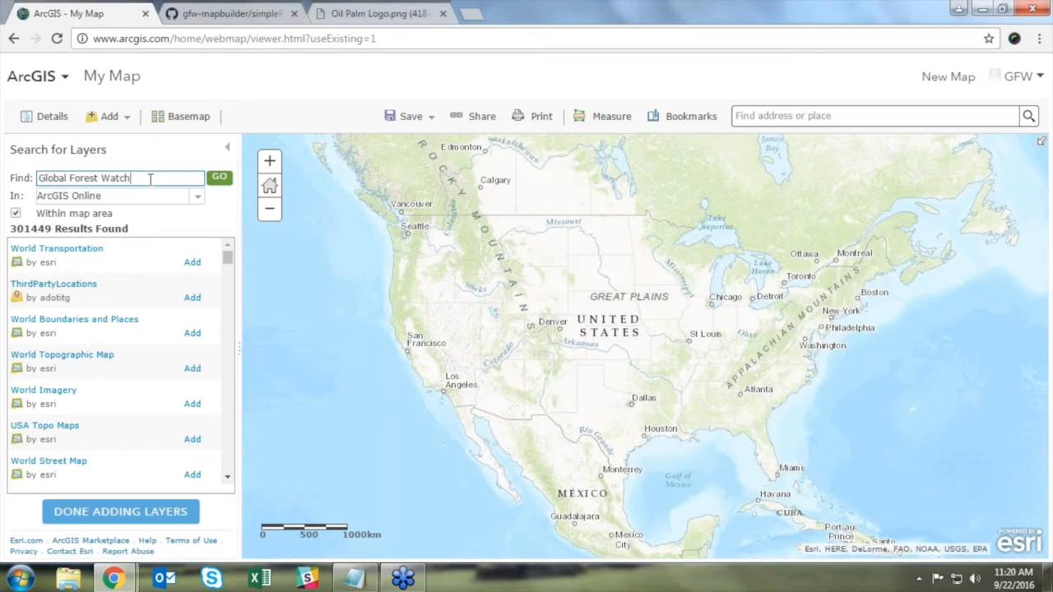
pyautogui.click(16, 213)
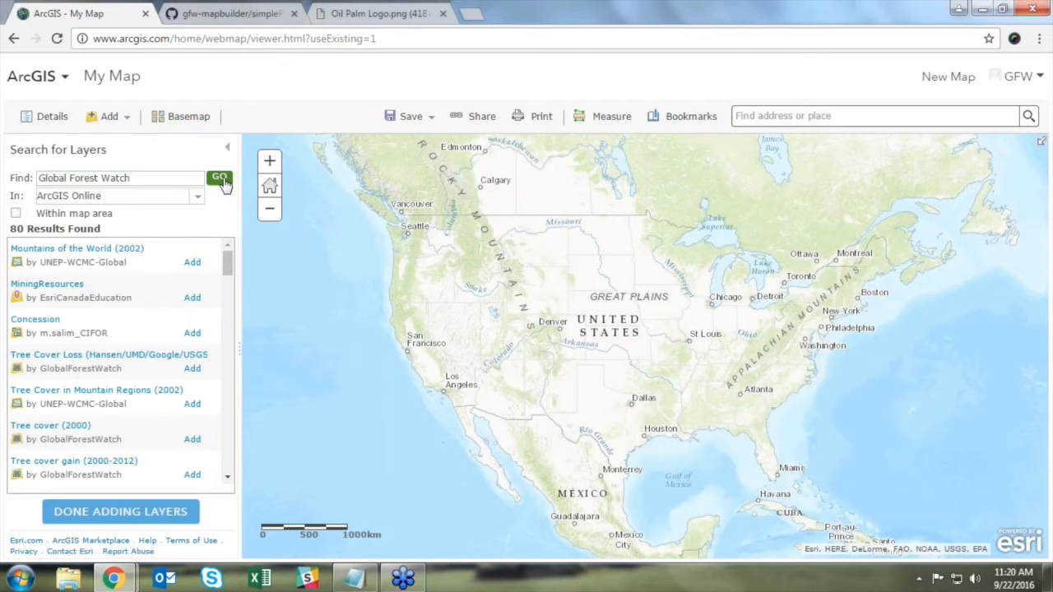
pyautogui.moveTo(228, 267); pyautogui.dragTo(229, 278)
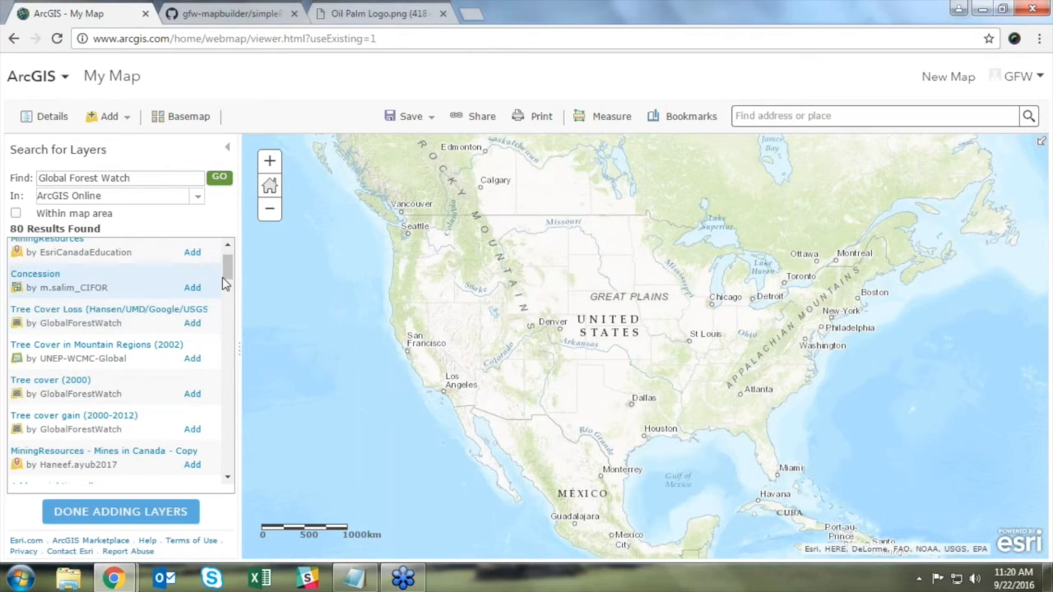
pyautogui.moveTo(229, 271); pyautogui.dragTo(228, 275)
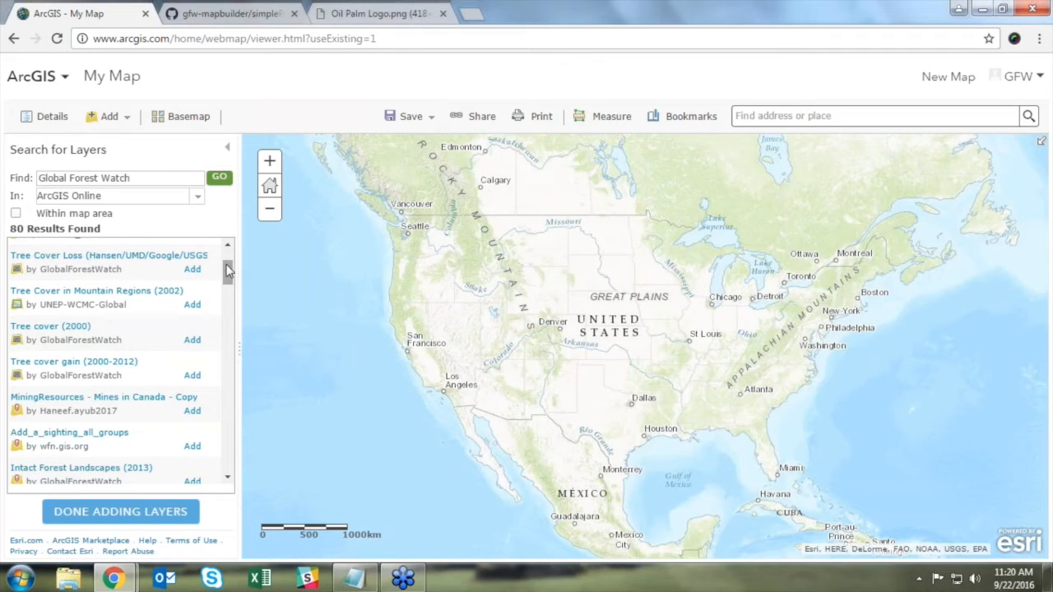
pyautogui.moveTo(228, 273); pyautogui.dragTo(225, 311)
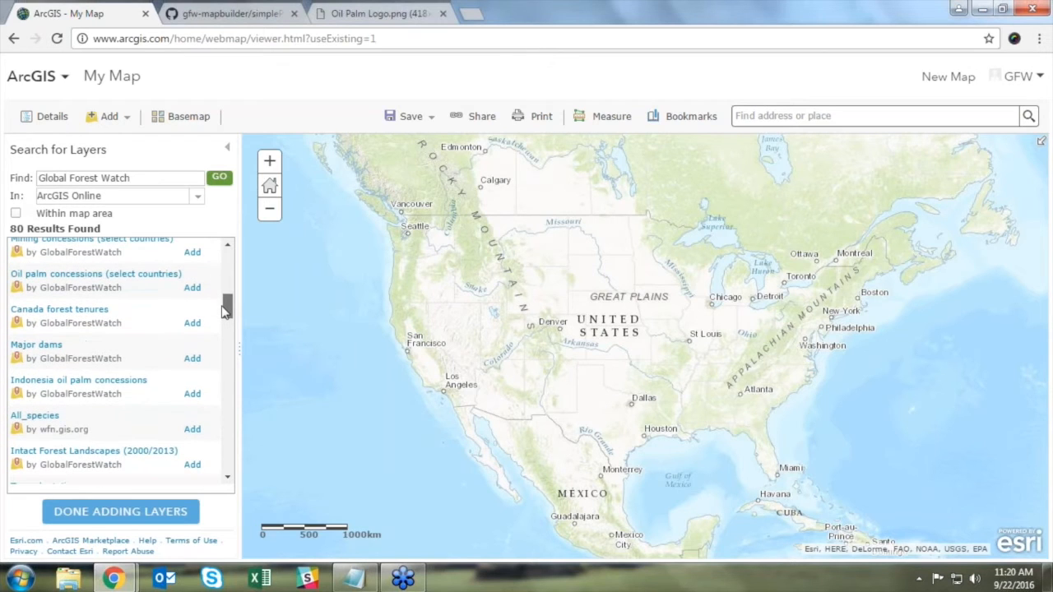
pyautogui.click(195, 395)
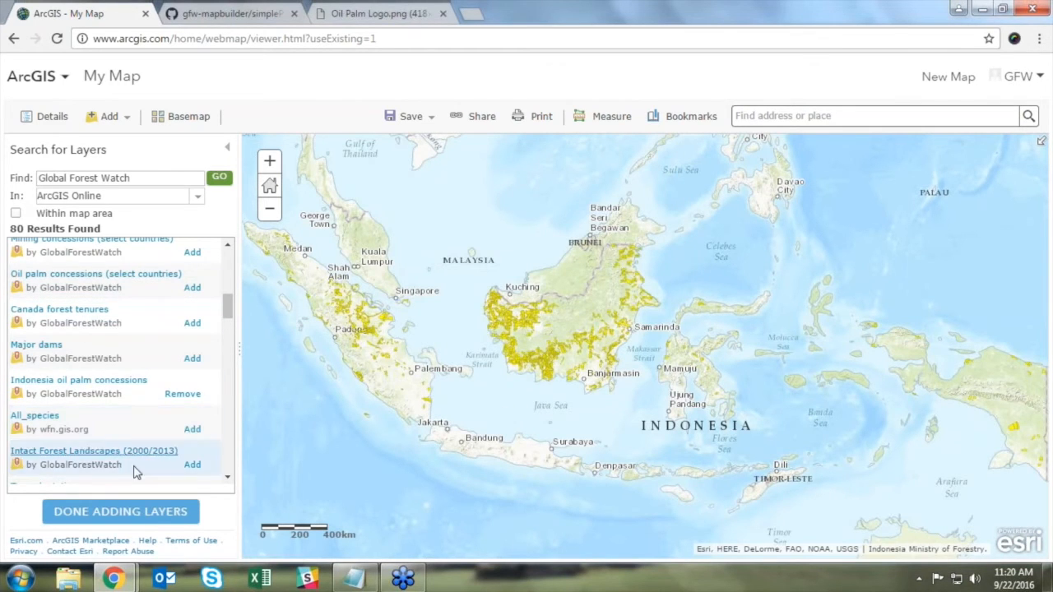
pyautogui.click(121, 516)
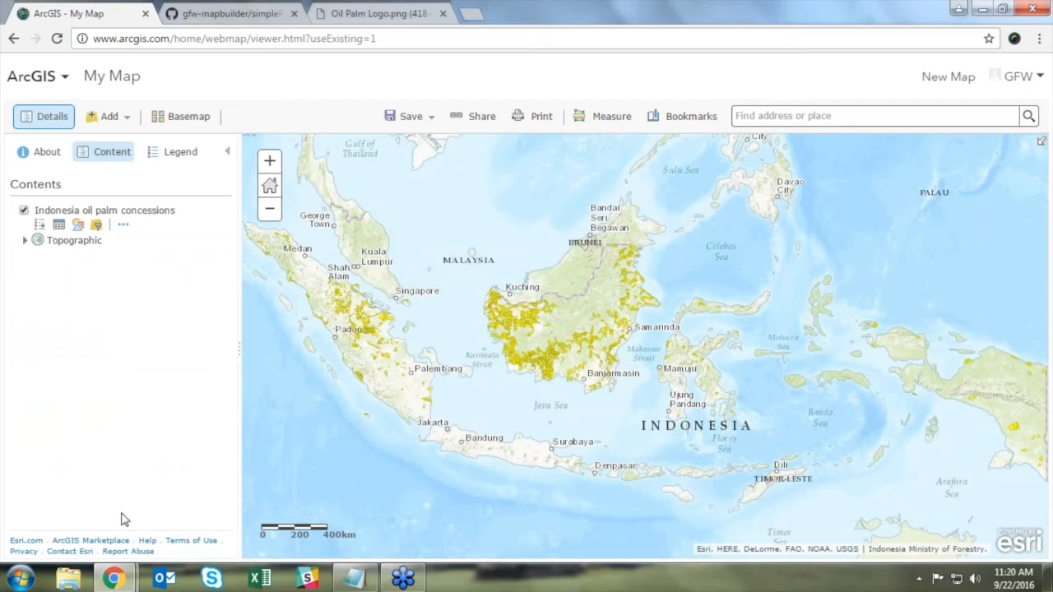
pyautogui.click(59, 224)
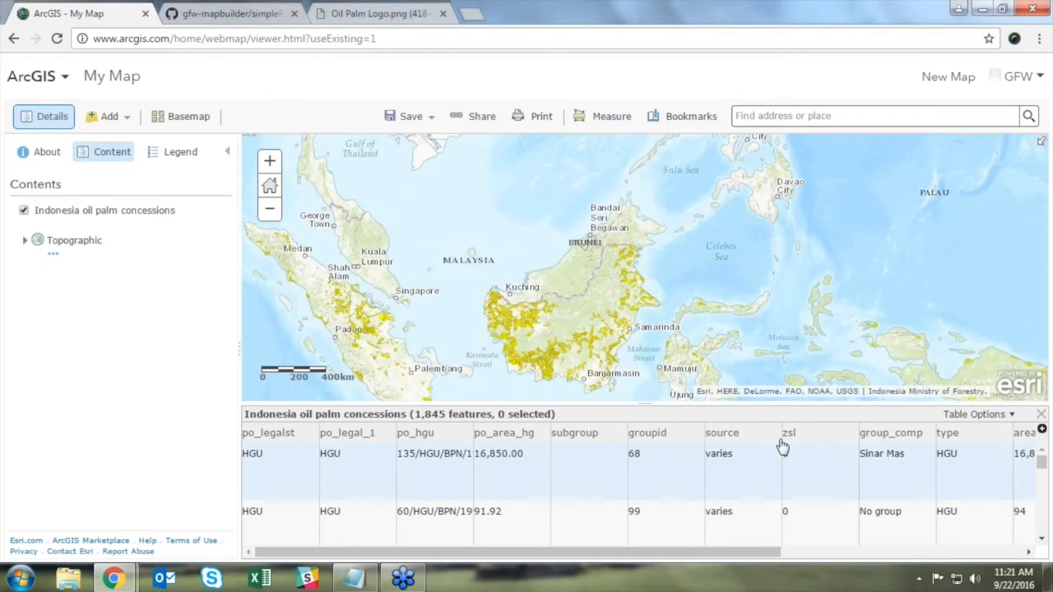
pyautogui.moveTo(91, 227)
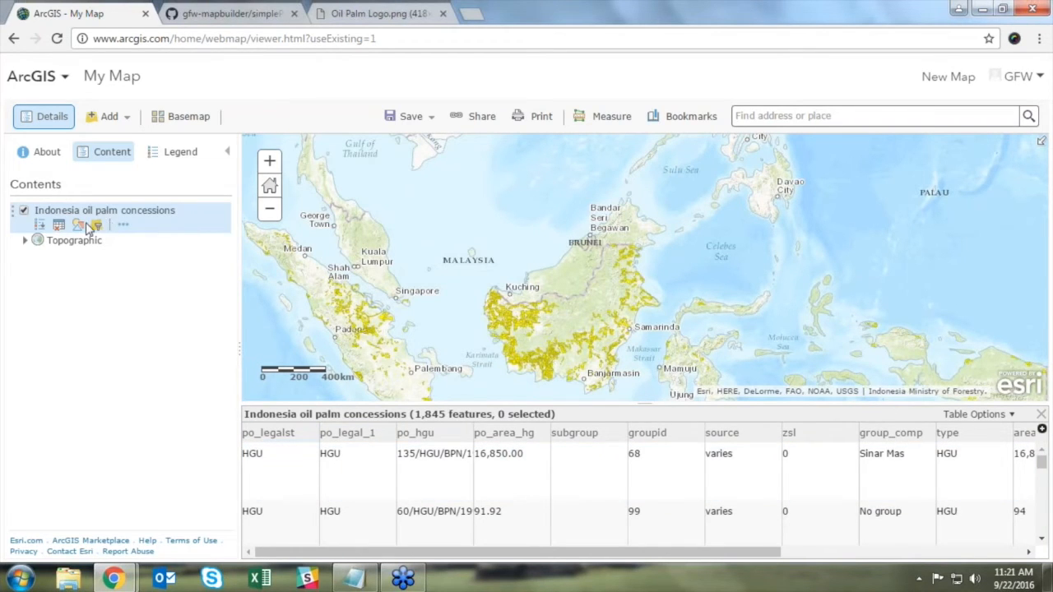
pyautogui.click(97, 227)
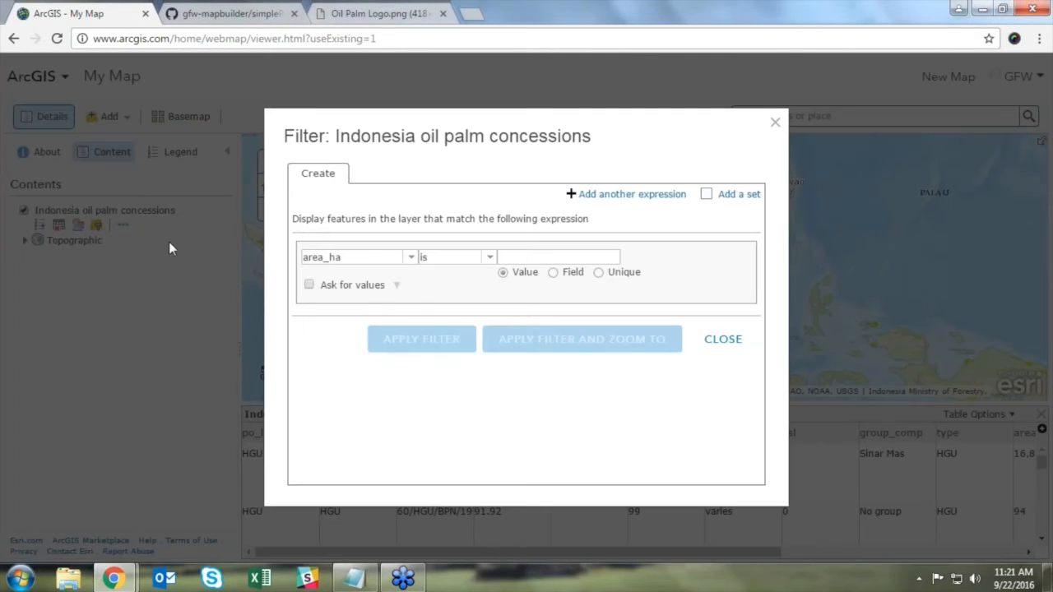
pyautogui.click(413, 259)
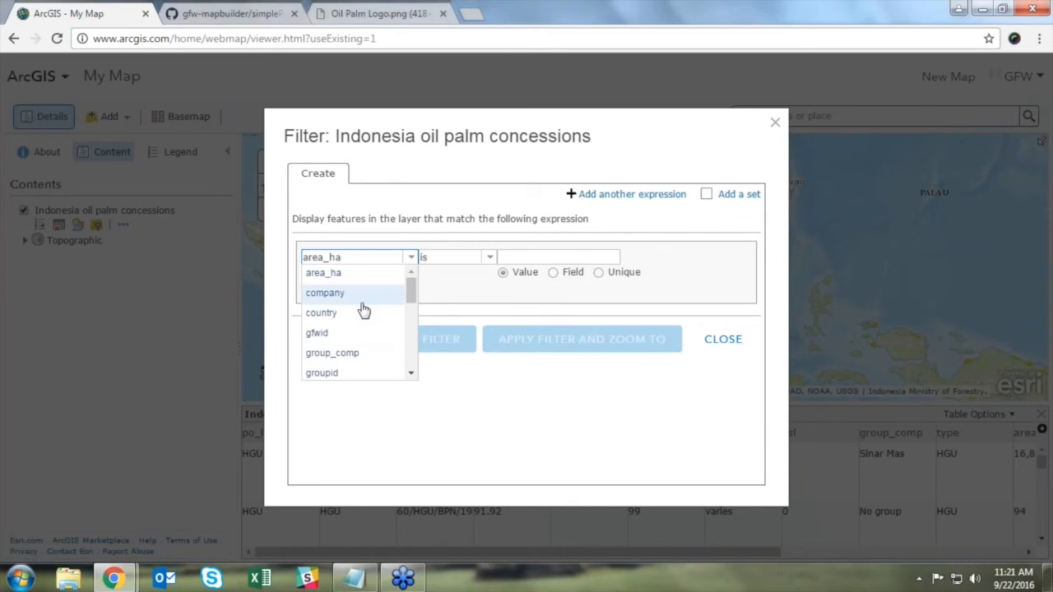
pyautogui.click(720, 342)
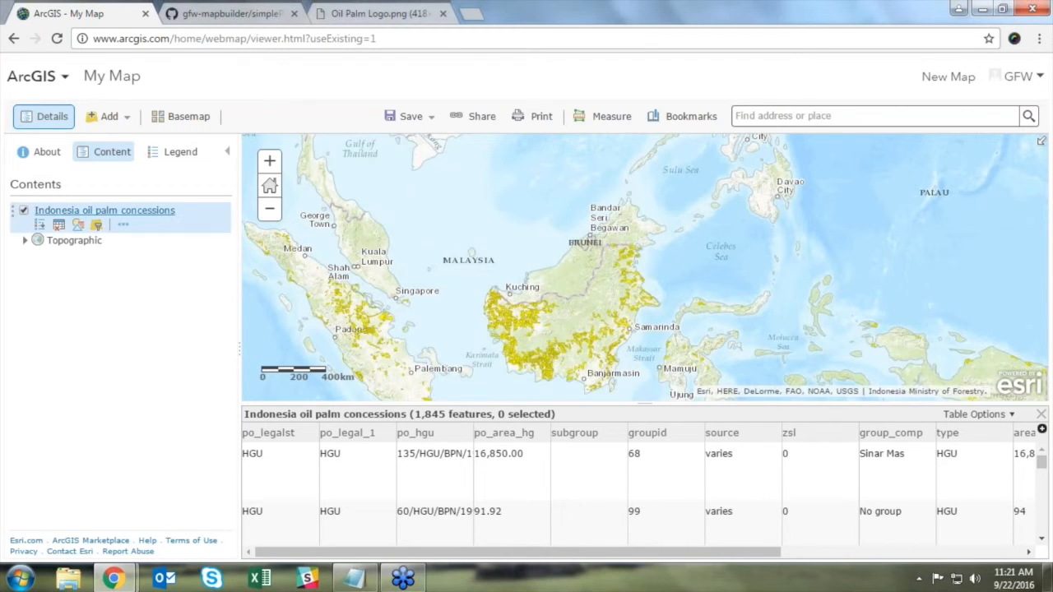
pyautogui.click(59, 225)
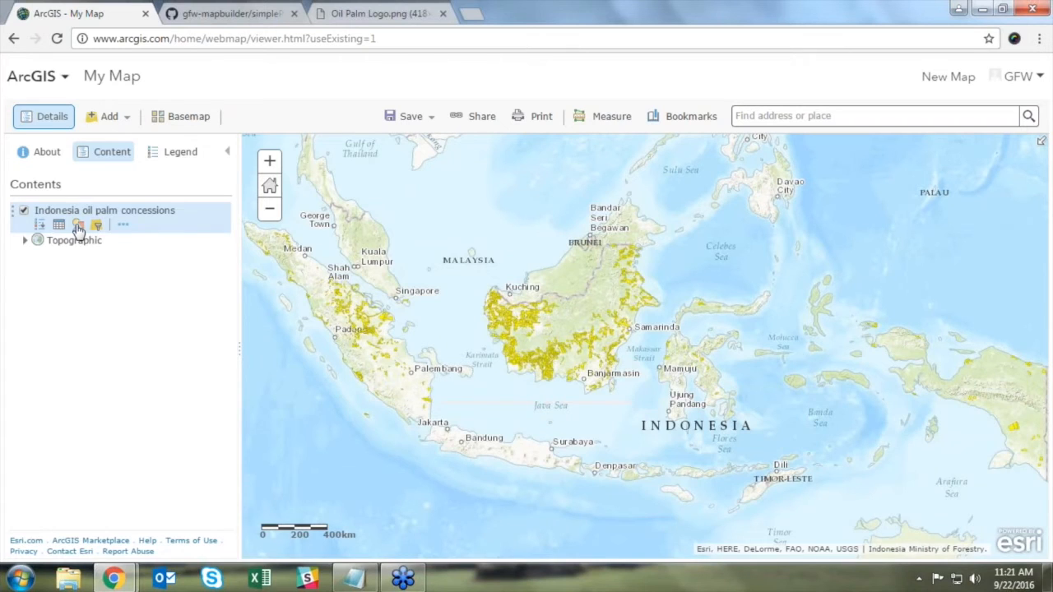
# Step: Try styling the concessions by group_comp, then revert to Show location only
pyautogui.click(78, 226)
pyautogui.click(203, 232)
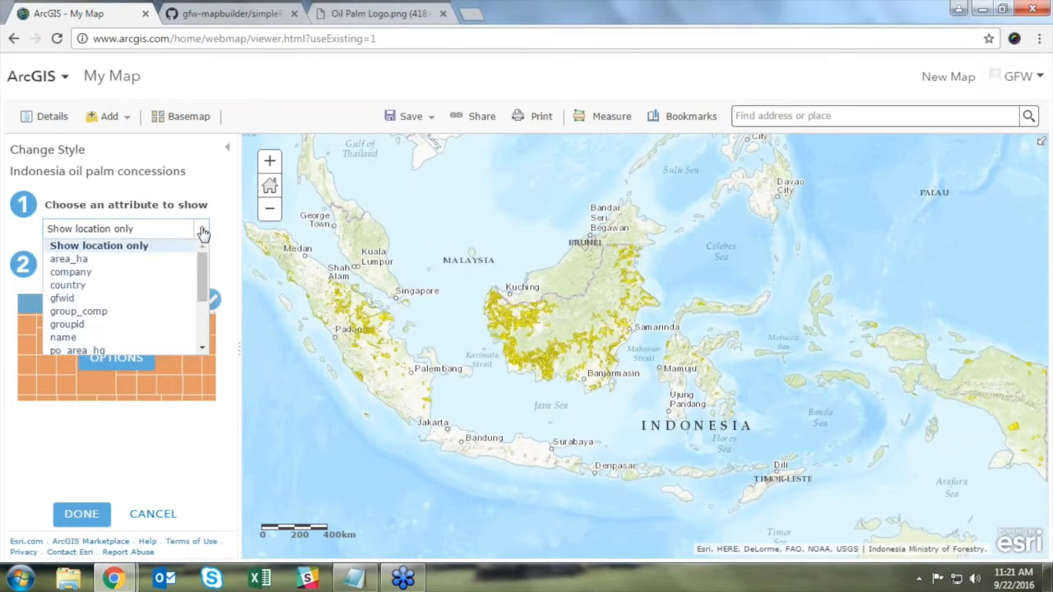
pyautogui.click(124, 312)
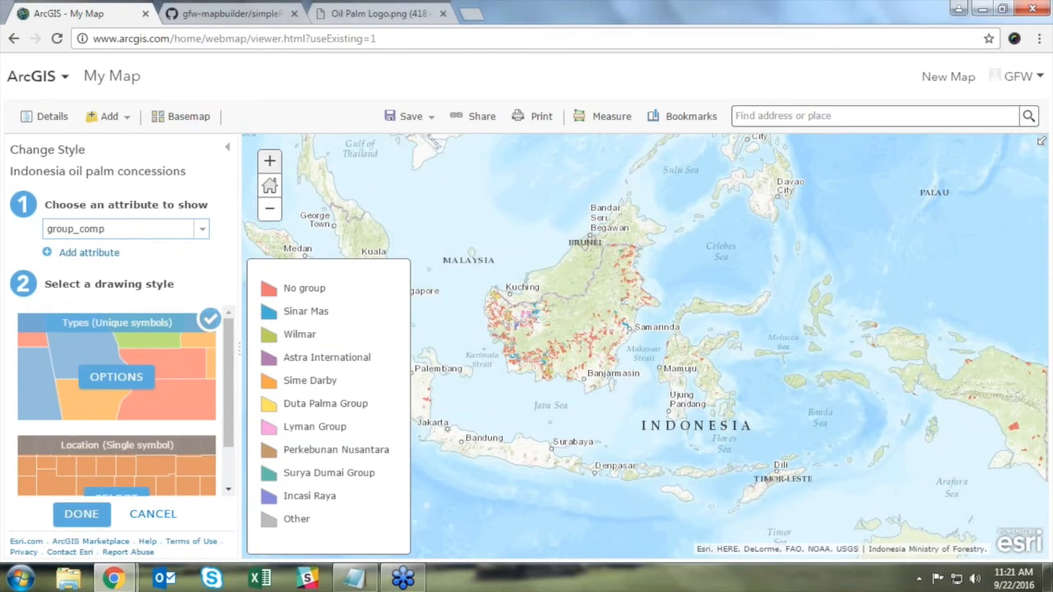
pyautogui.click(270, 162)
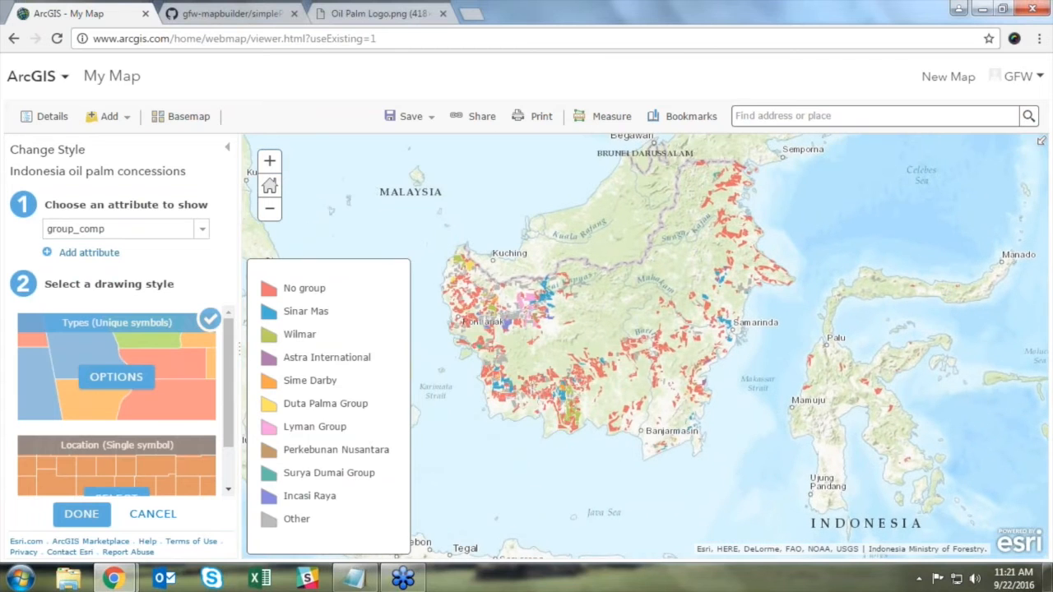
pyautogui.click(124, 228)
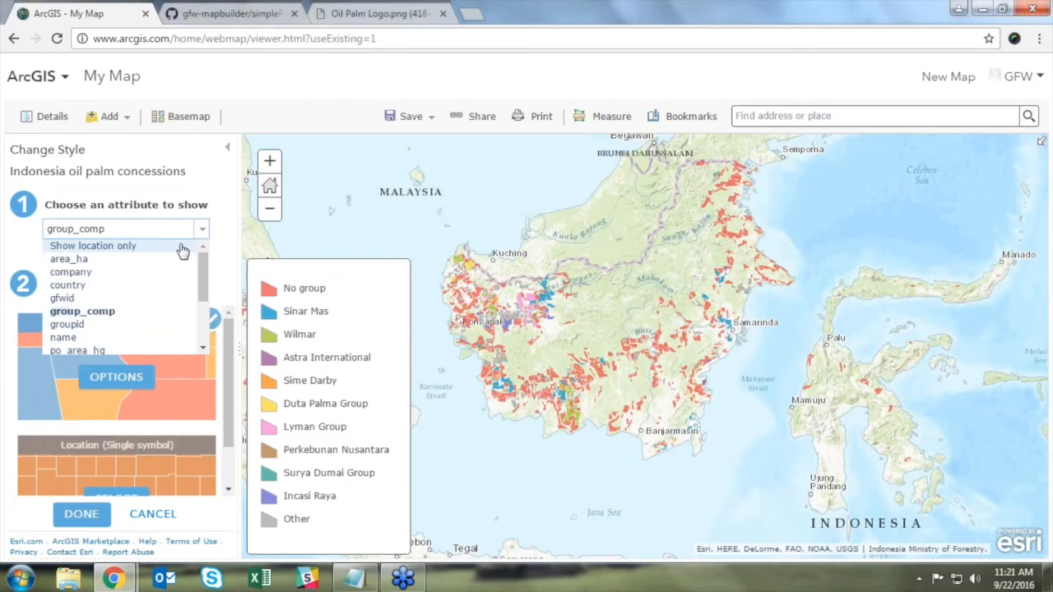
pyautogui.click(91, 242)
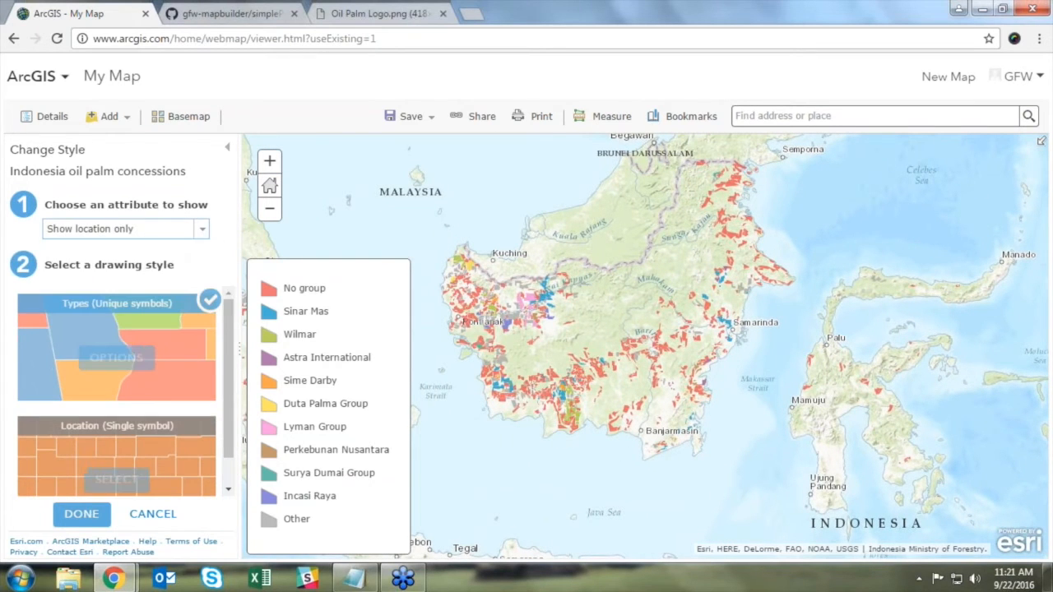
# Step: Set the single-symbol fill to darker orange #E64C00 and apply the style
pyautogui.click(117, 359)
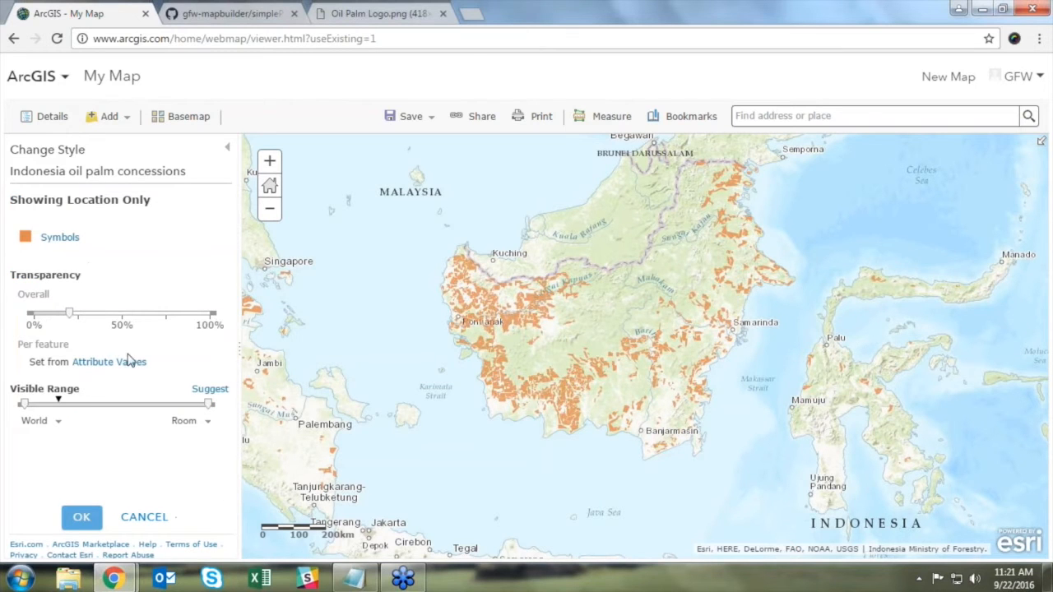
pyautogui.click(66, 238)
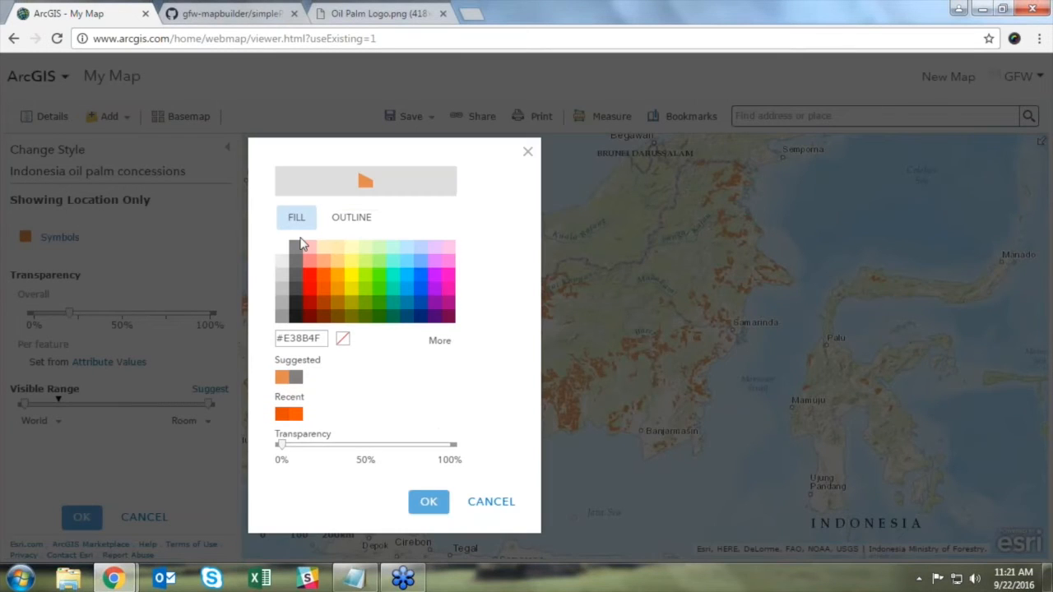
pyautogui.click(323, 288)
pyautogui.click(431, 504)
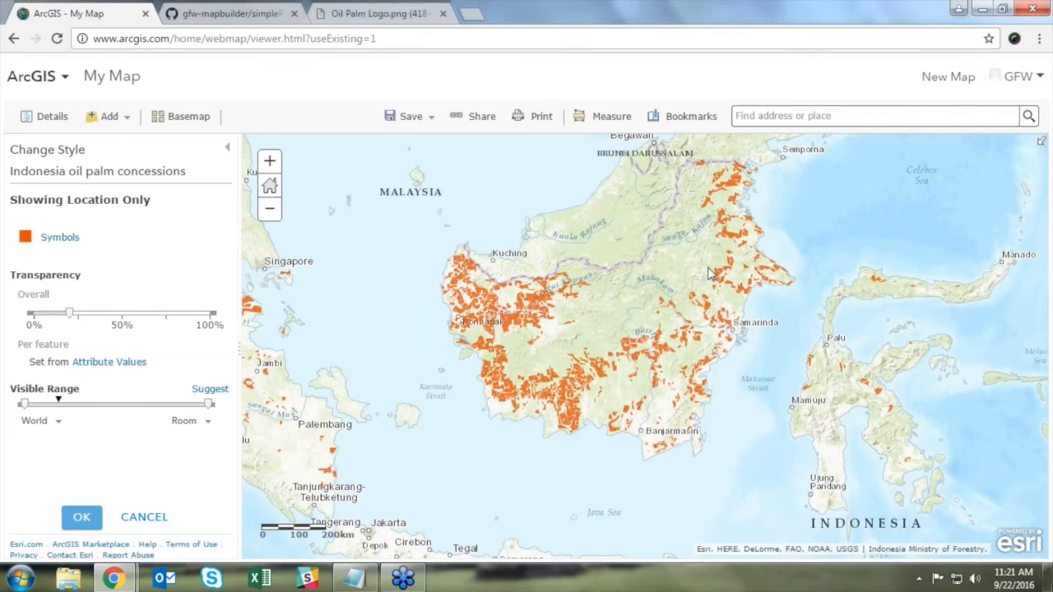
pyautogui.click(84, 518)
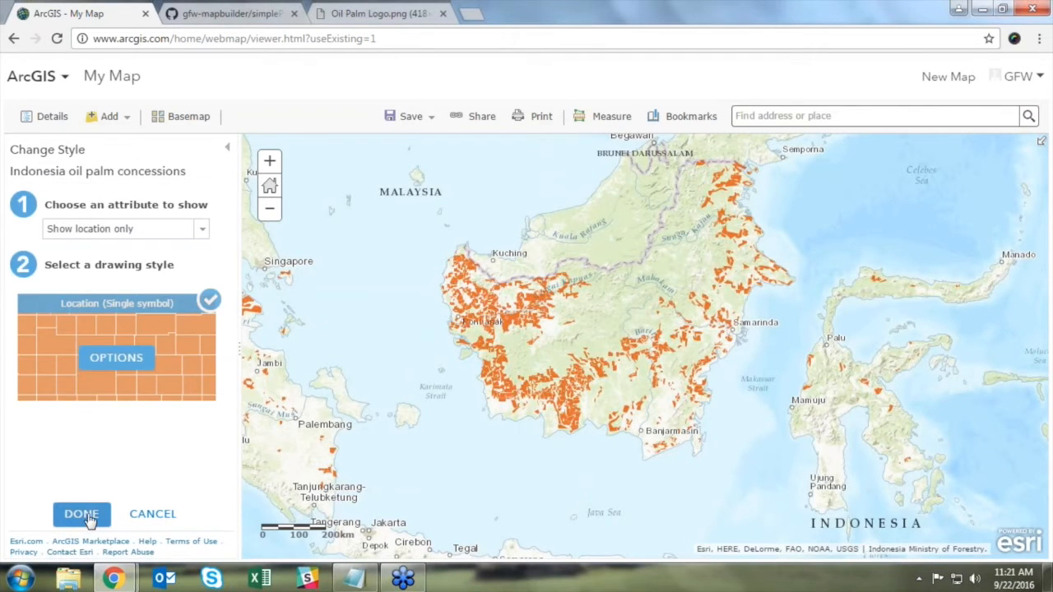
pyautogui.click(82, 514)
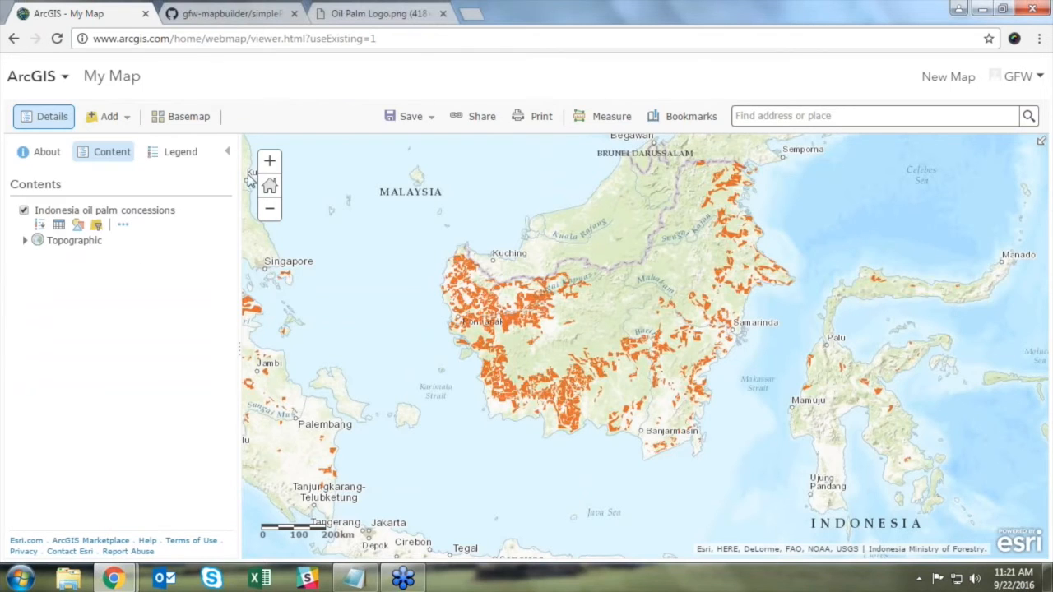
pyautogui.click(269, 161)
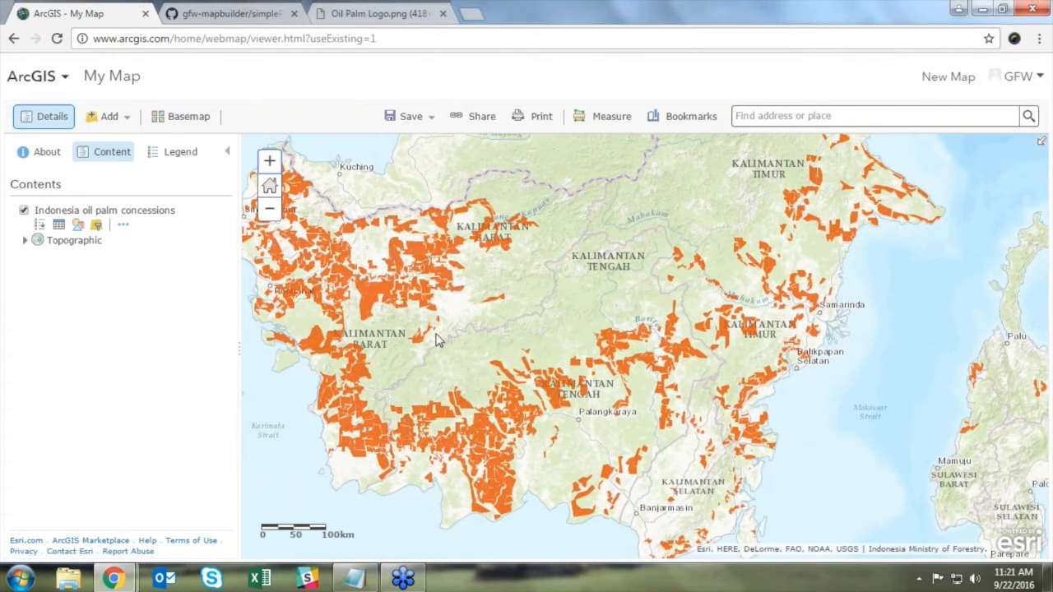
pyautogui.click(470, 403)
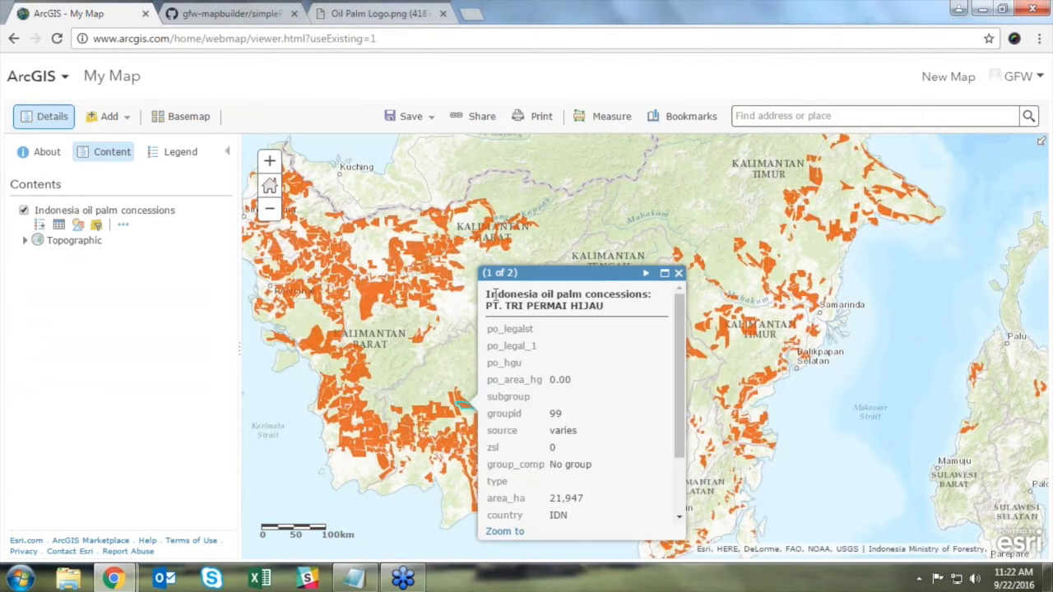
pyautogui.moveTo(676, 382); pyautogui.dragTo(671, 345)
pyautogui.click(678, 272)
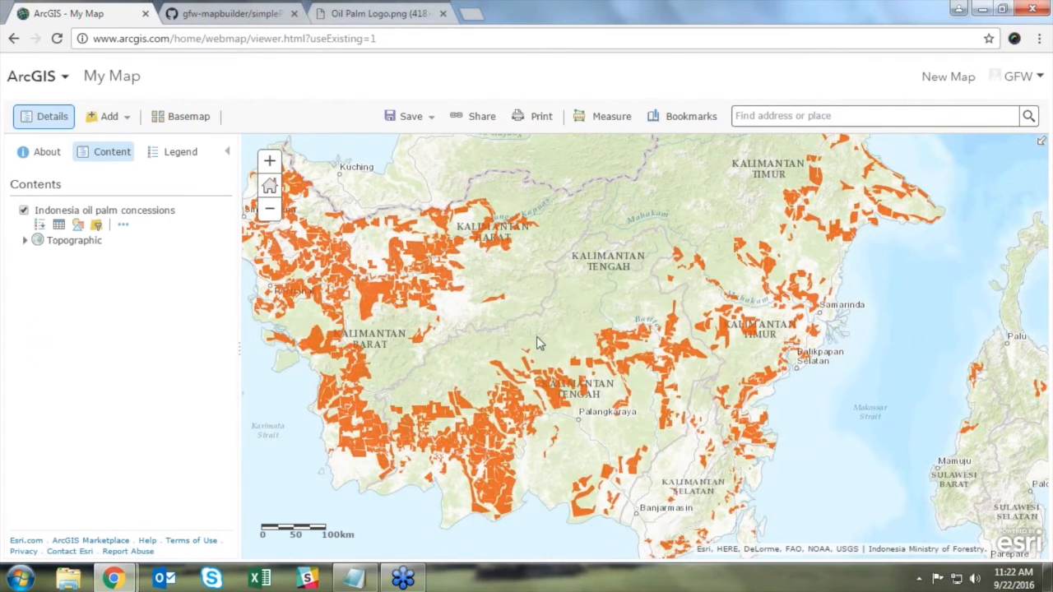
pyautogui.moveTo(541, 338); pyautogui.dragTo(632, 338)
pyautogui.click(276, 209)
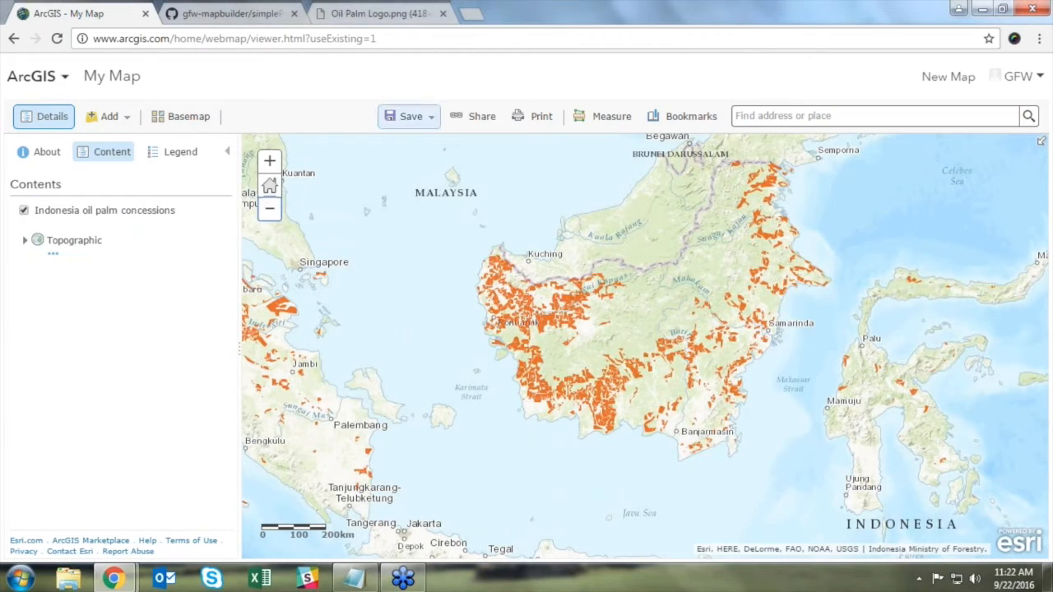
# Step: Save the map with the title 'Indonesia Oil Palm Concessions'
pyautogui.click(423, 128)
pyautogui.click(426, 144)
pyautogui.click(469, 272)
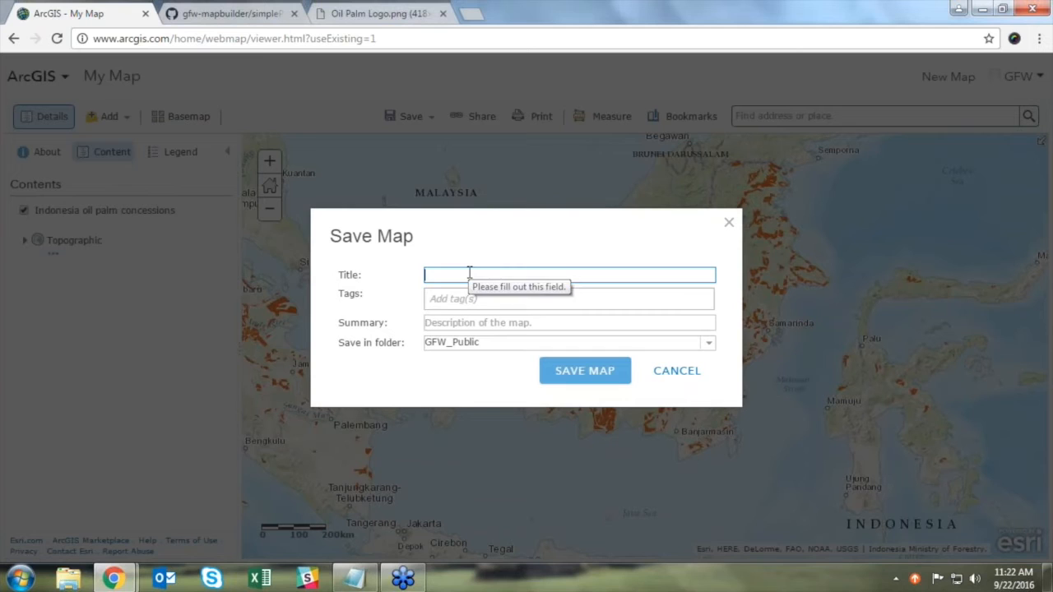
pyautogui.write('Indone')
pyautogui.write('sia Oil Palm Con')
pyautogui.write('ession')
pyautogui.press('BackSpace')
pyautogui.press('BackSpace')
pyautogui.press('BackSpace')
pyautogui.press('BackSpace')
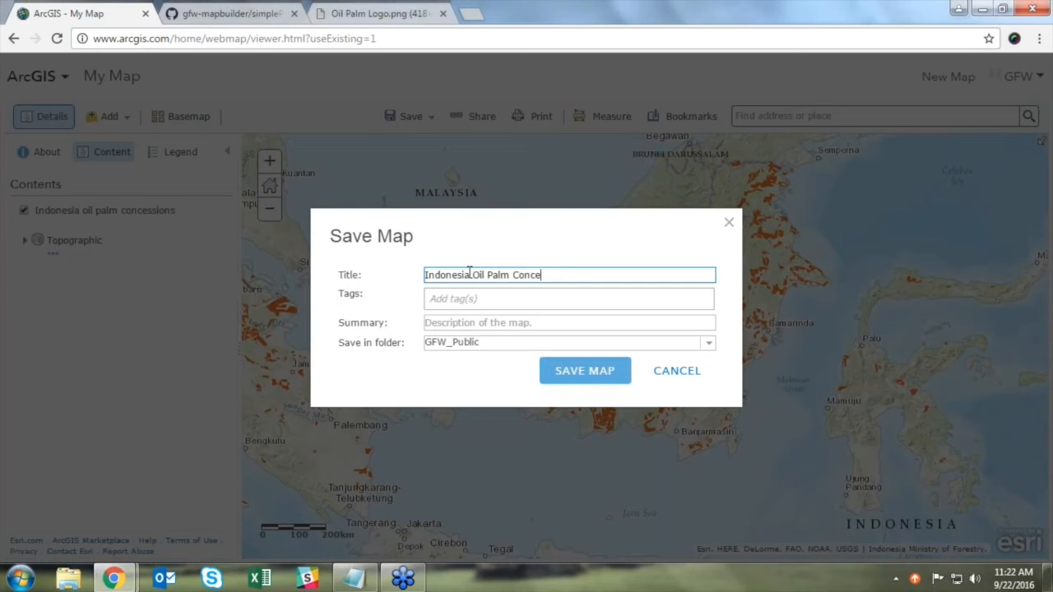
pyautogui.write('ons')
# Step: Tag it Indonesia and Oil Palm, add a summary about oil palm concessions, and save
pyautogui.press('Tab')
pyautogui.write('Indon')
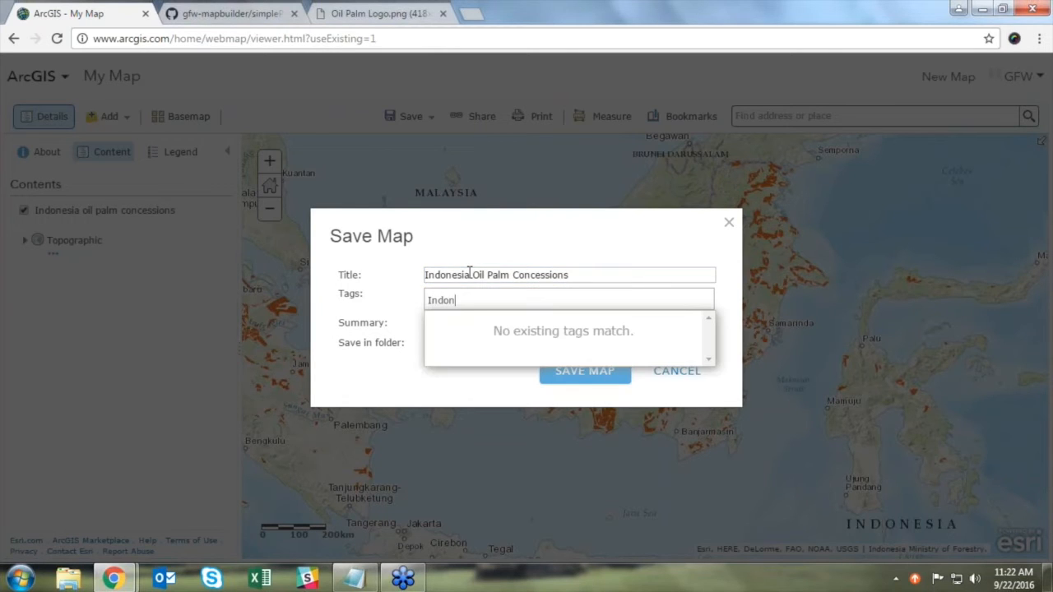
pyautogui.write('esia')
pyautogui.press('Return')
pyautogui.write('Oil Palm')
pyautogui.press('Return')
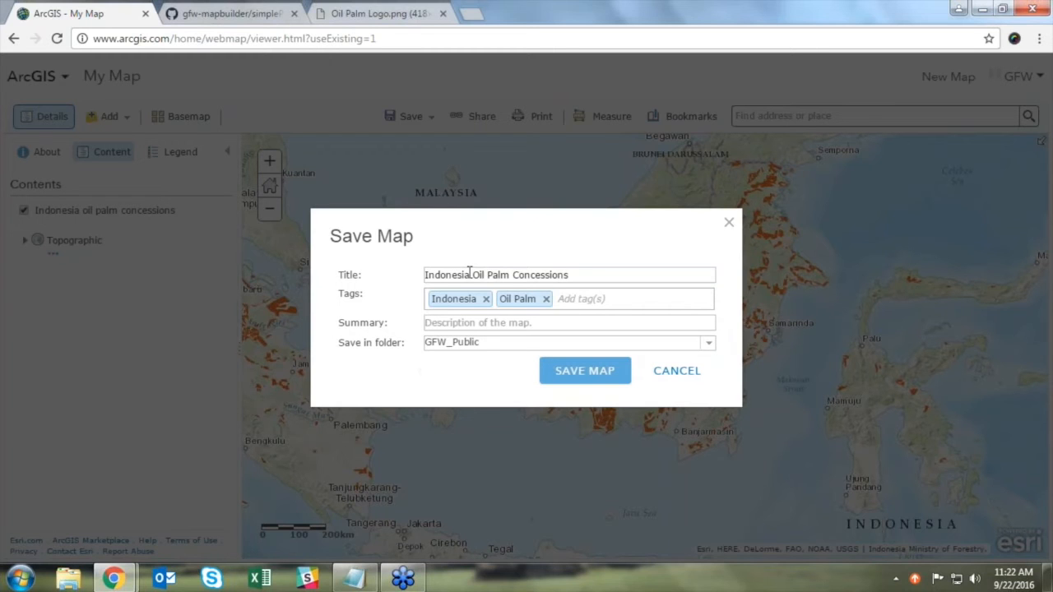
pyautogui.click(499, 324)
pyautogui.write('Map shows oil palm concessions in Indonesia.')
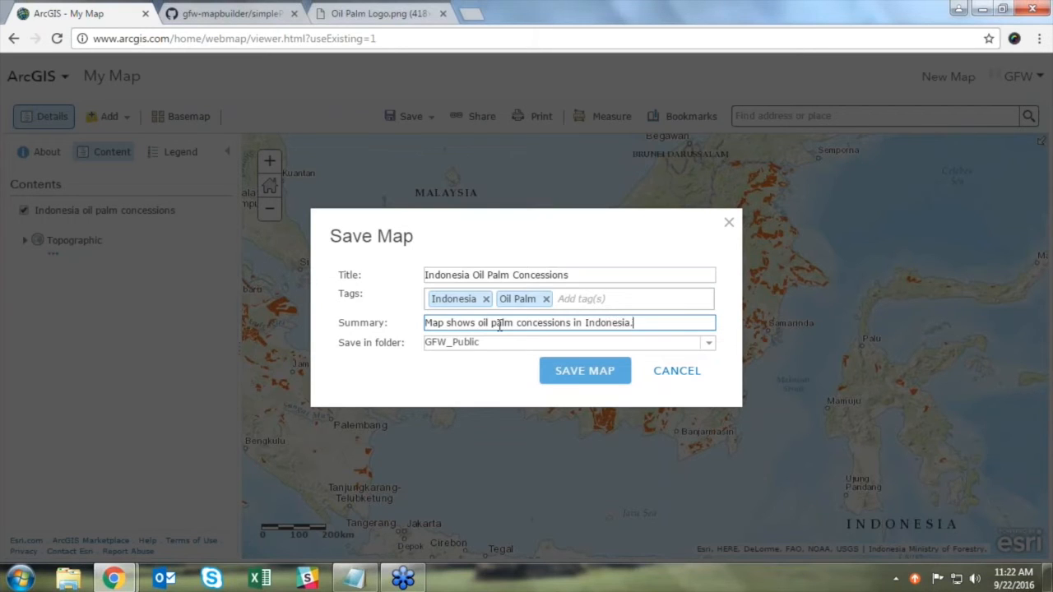
pyautogui.click(596, 372)
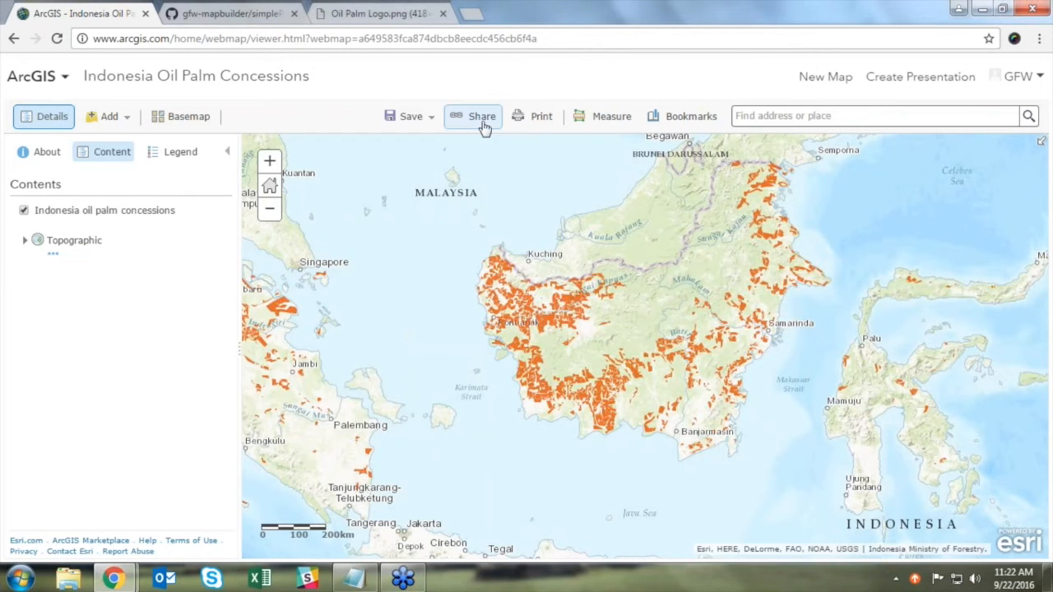
# Step: Tick Everyone (public) in the map's Share dialog, then close it
pyautogui.click(483, 123)
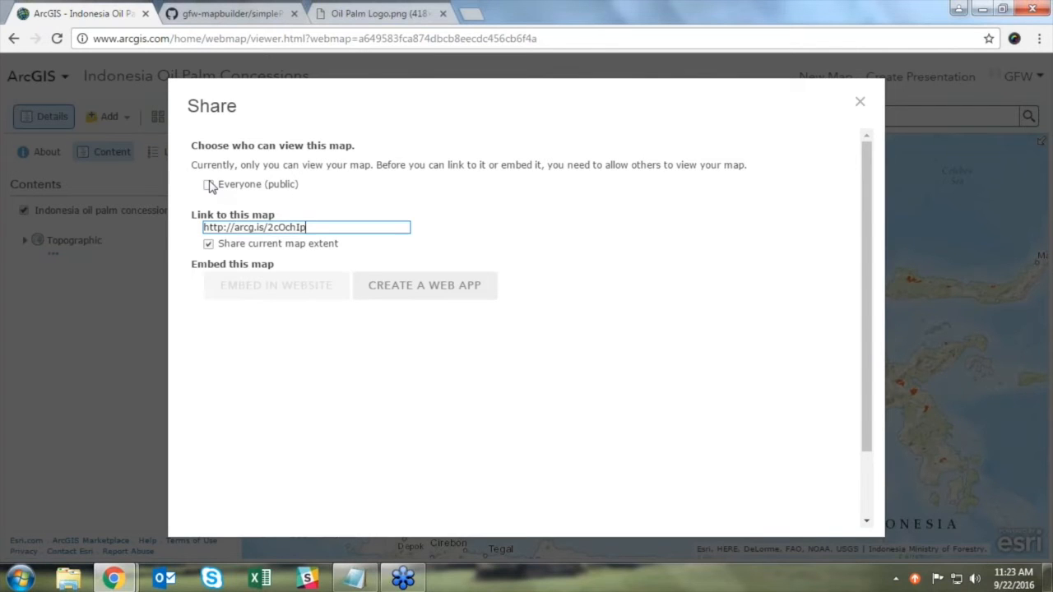
pyautogui.click(213, 186)
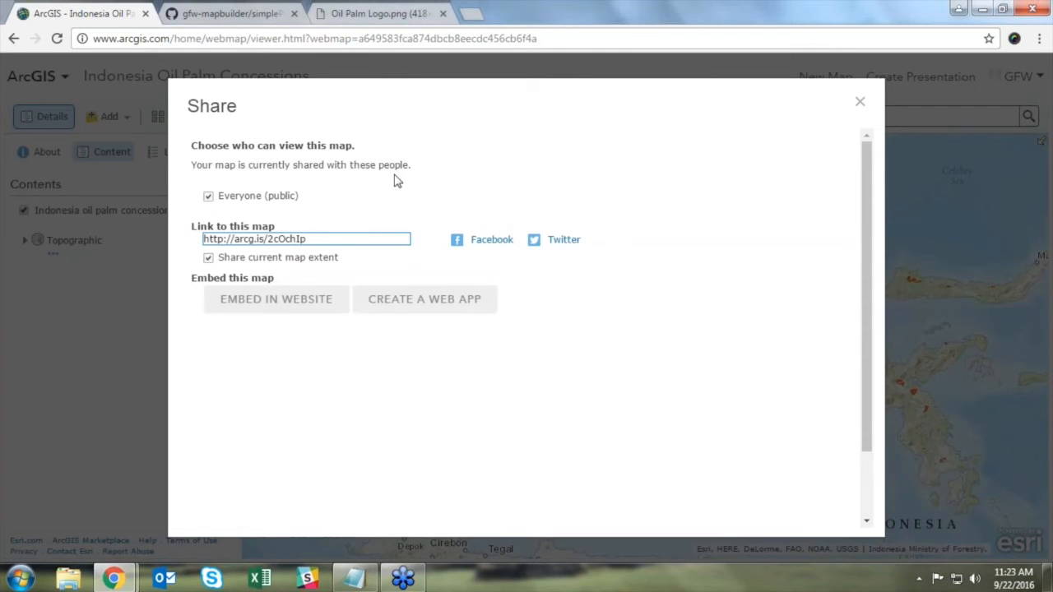
pyautogui.click(860, 105)
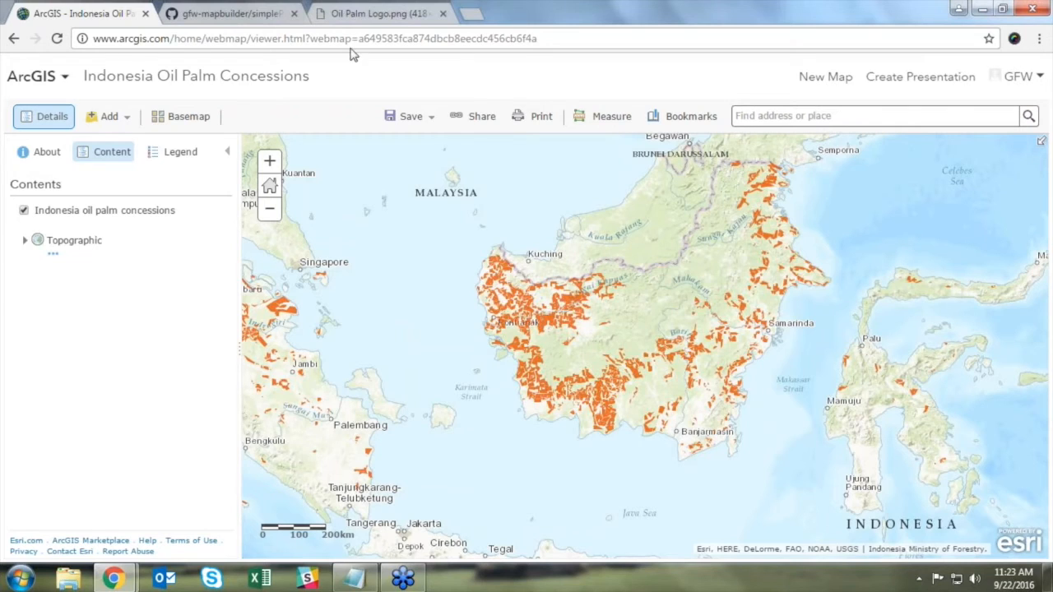
pyautogui.click(65, 79)
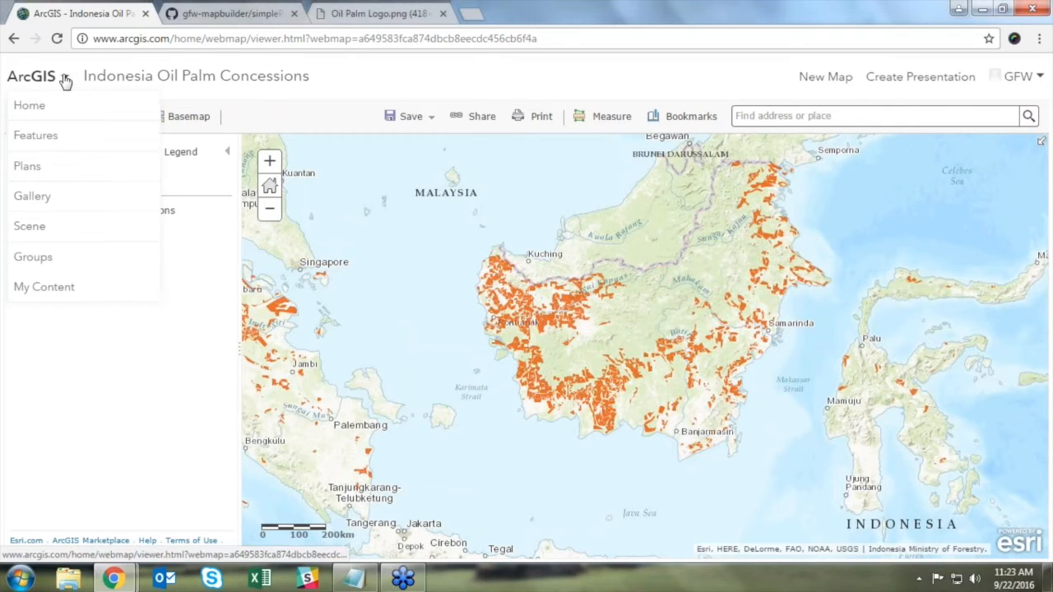
pyautogui.click(72, 290)
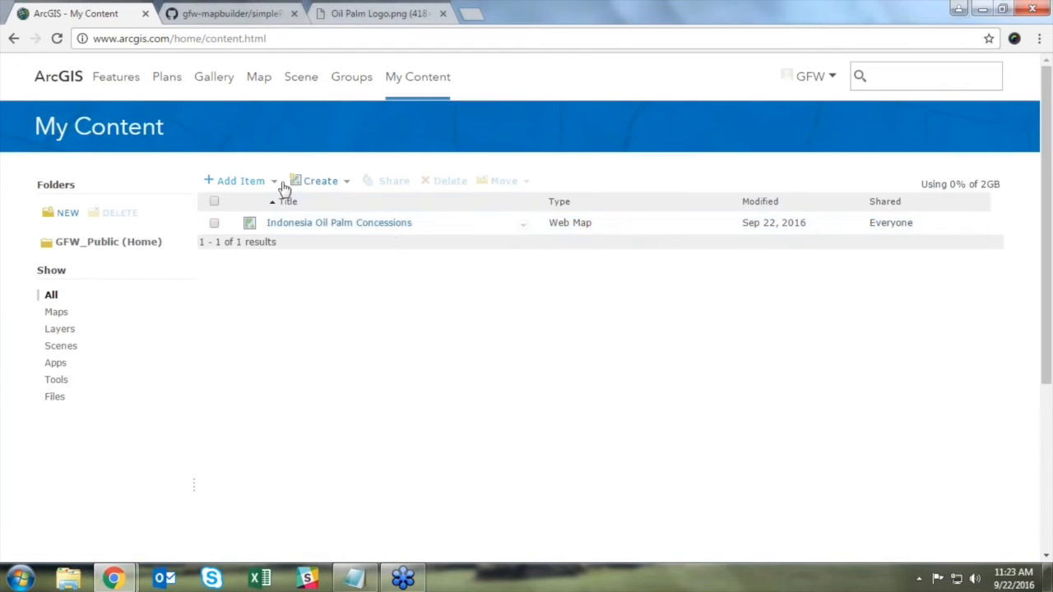
pyautogui.click(274, 183)
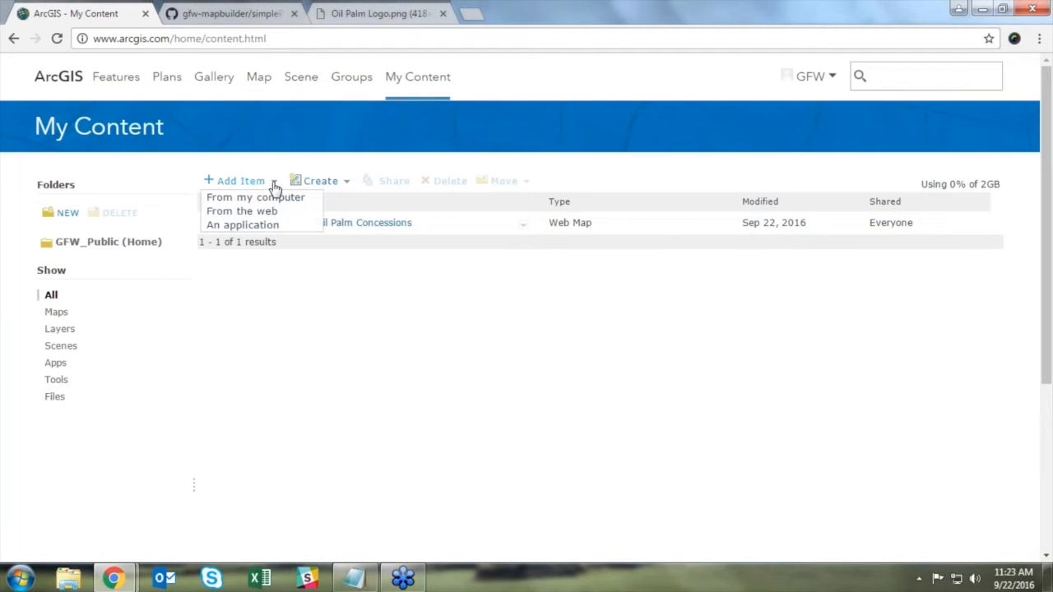
pyautogui.click(281, 228)
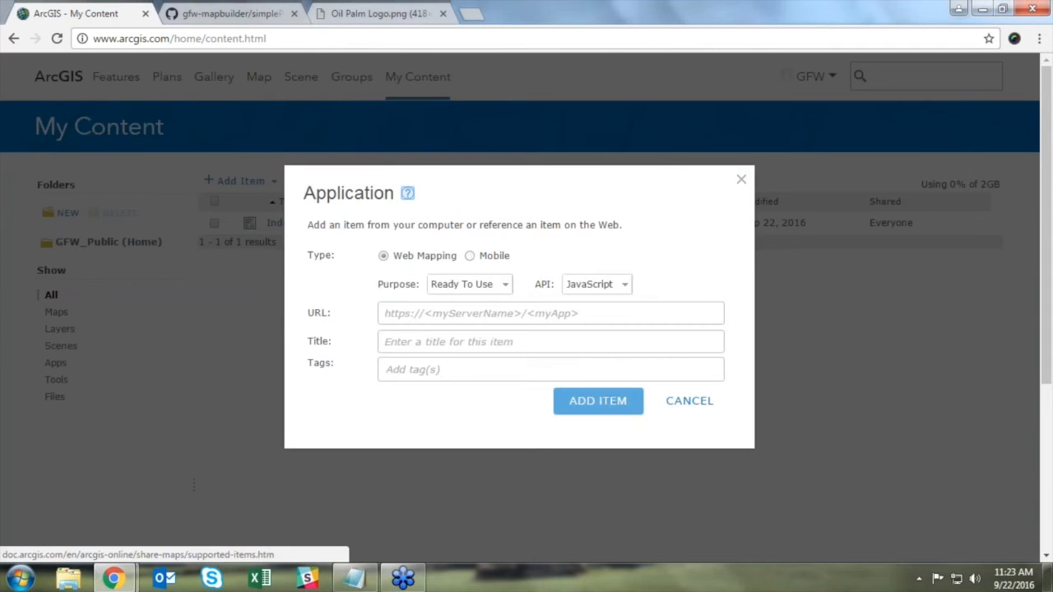
pyautogui.click(502, 286)
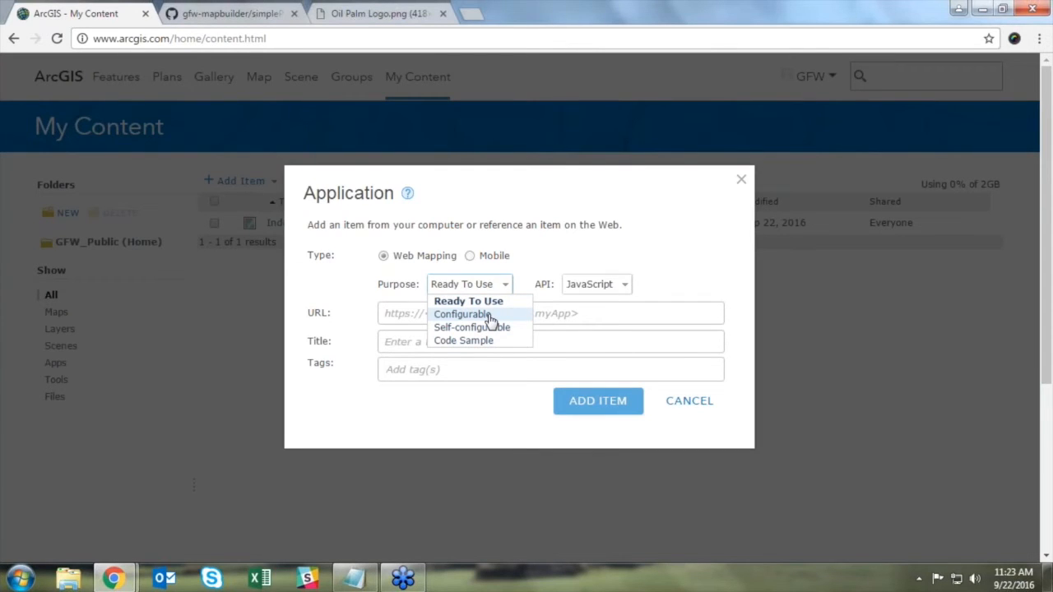
pyautogui.click(490, 316)
pyautogui.click(485, 314)
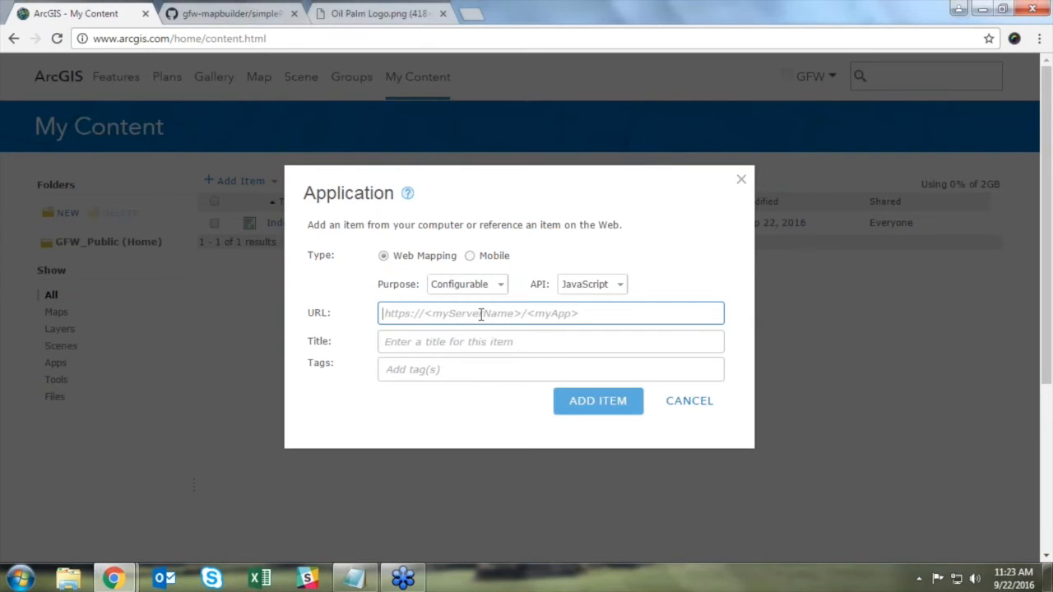
pyautogui.write('http://')
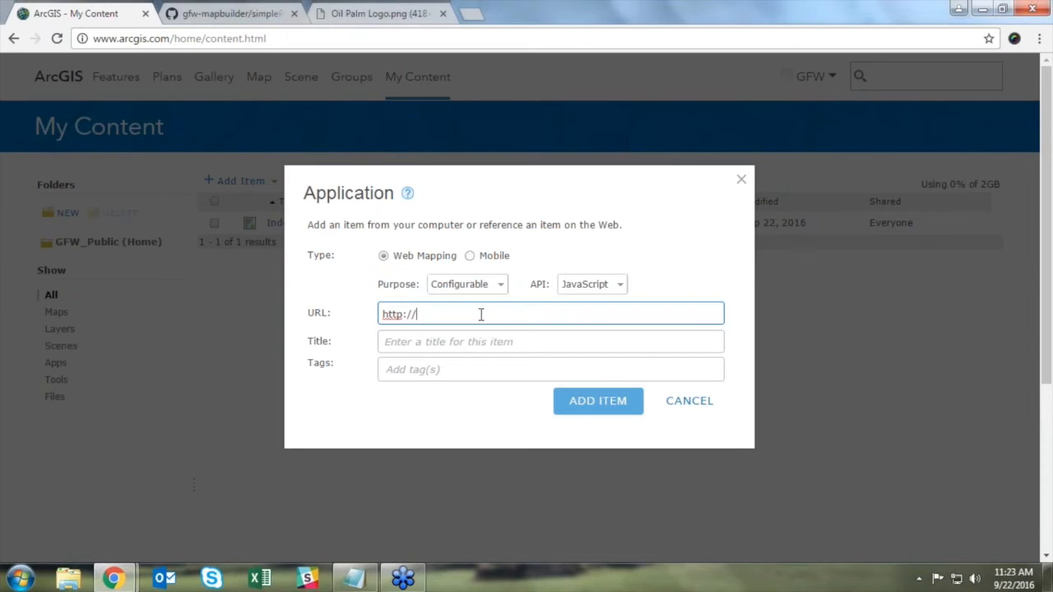
# Step: Complete the application URL as my.gfw-mapbuilder.org/v1.latest
pyautogui.write('my.gfw-mapbu')
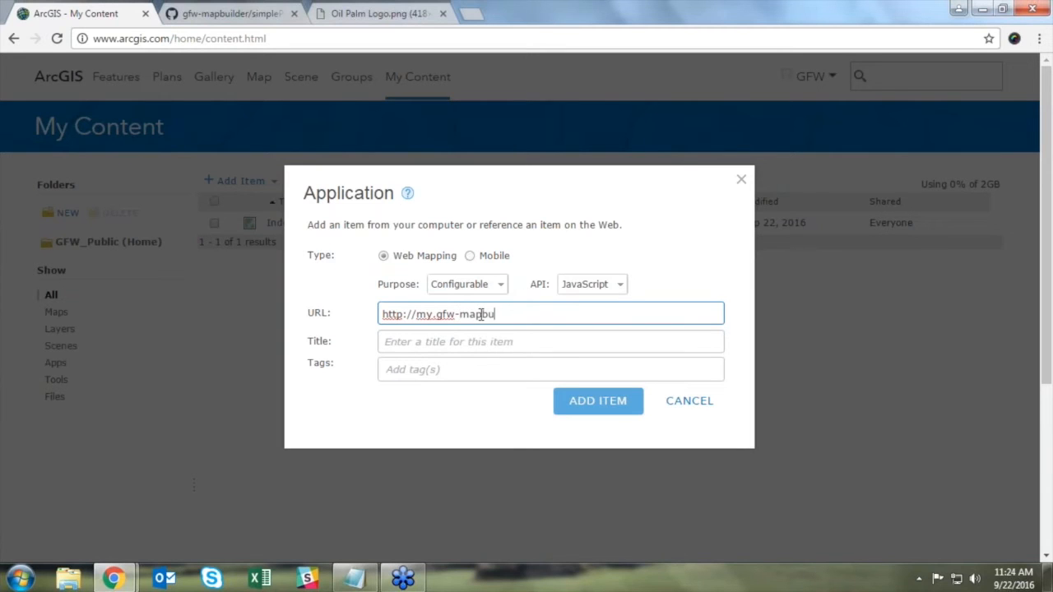
pyautogui.write('ilder.org/v1.latese')
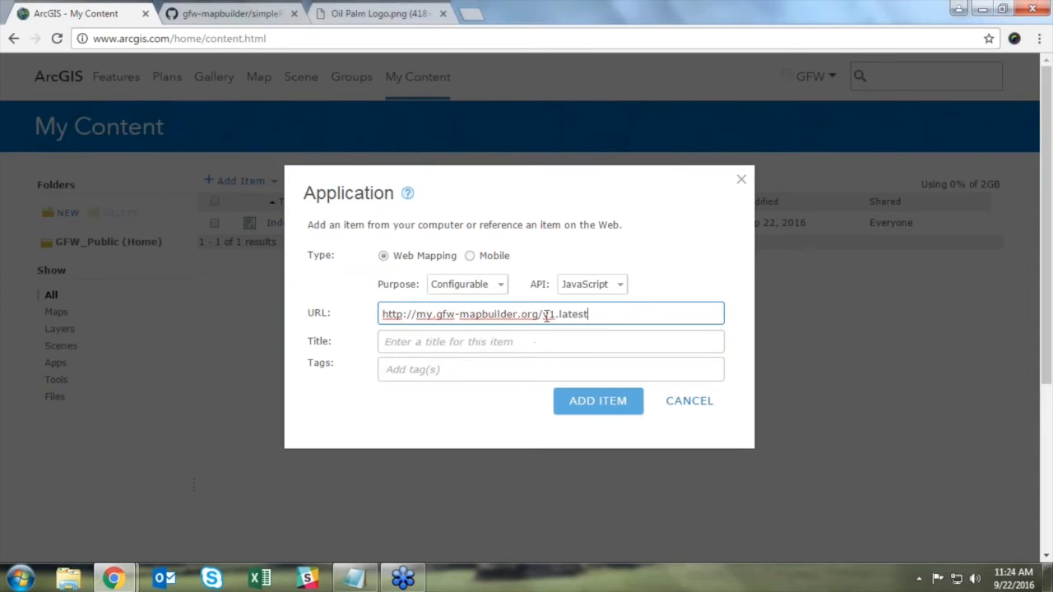
pyautogui.moveTo(544, 316); pyautogui.dragTo(600, 311)
pyautogui.click(600, 311)
pyautogui.moveTo(383, 316); pyautogui.dragTo(541, 317)
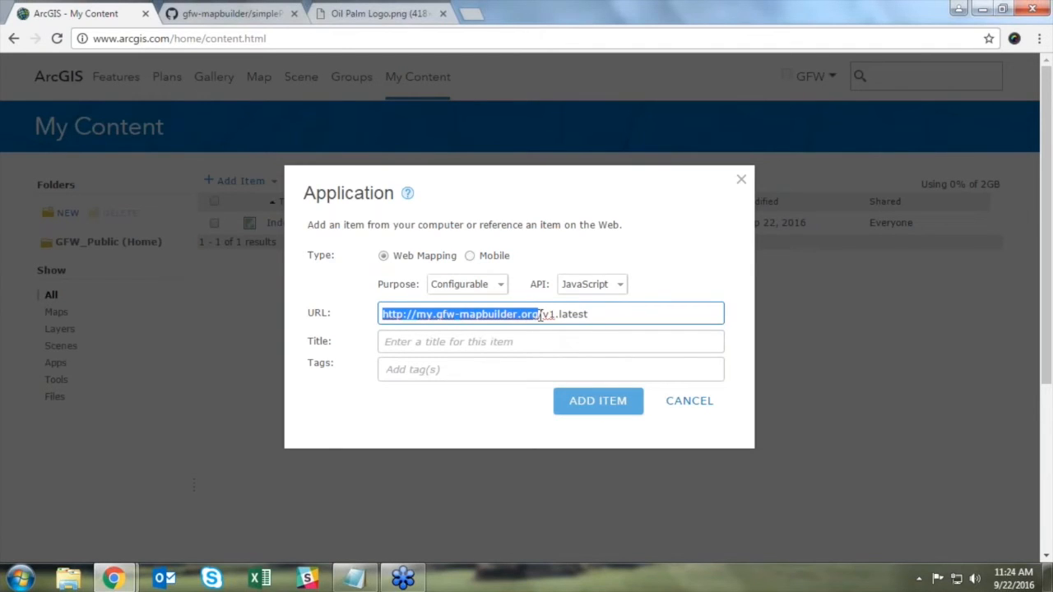
pyautogui.click(589, 315)
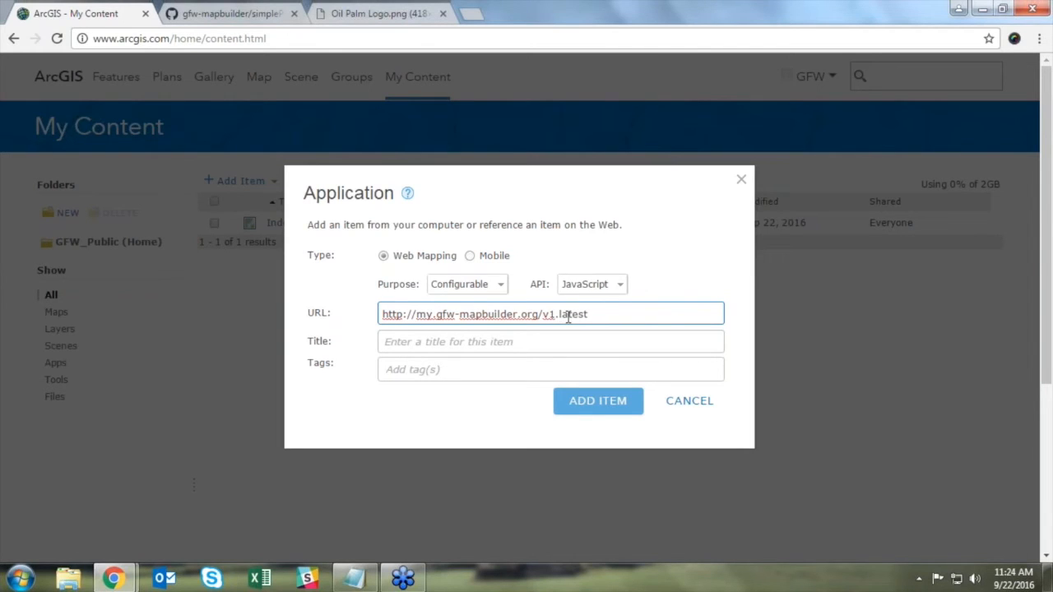
# Step: Title the item 'Indonesia Oil Palm Concessions', tag it Indonesia and Oil Palm, and add it
pyautogui.click(539, 340)
pyautogui.write('v1')
pyautogui.press('BackSpace')
pyautogui.write('Indonesi')
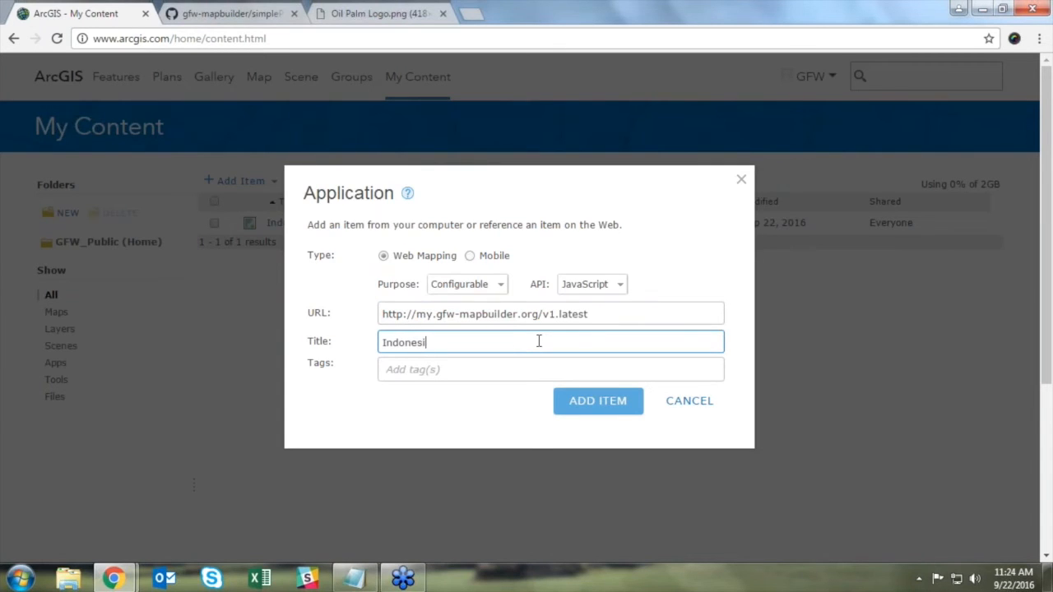
pyautogui.write('a Oil Pam')
pyautogui.press('BackSpace')
pyautogui.press('BackSpace')
pyautogui.write('alm Concessions')
pyautogui.press('Tab')
pyautogui.write('Indonesia,Oil Palm,')
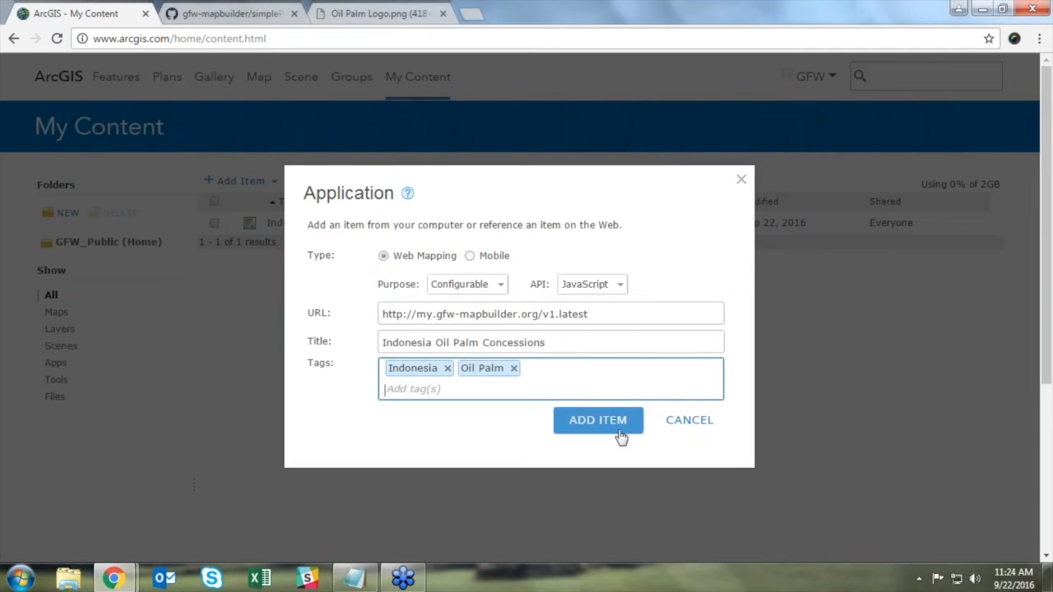
pyautogui.click(630, 428)
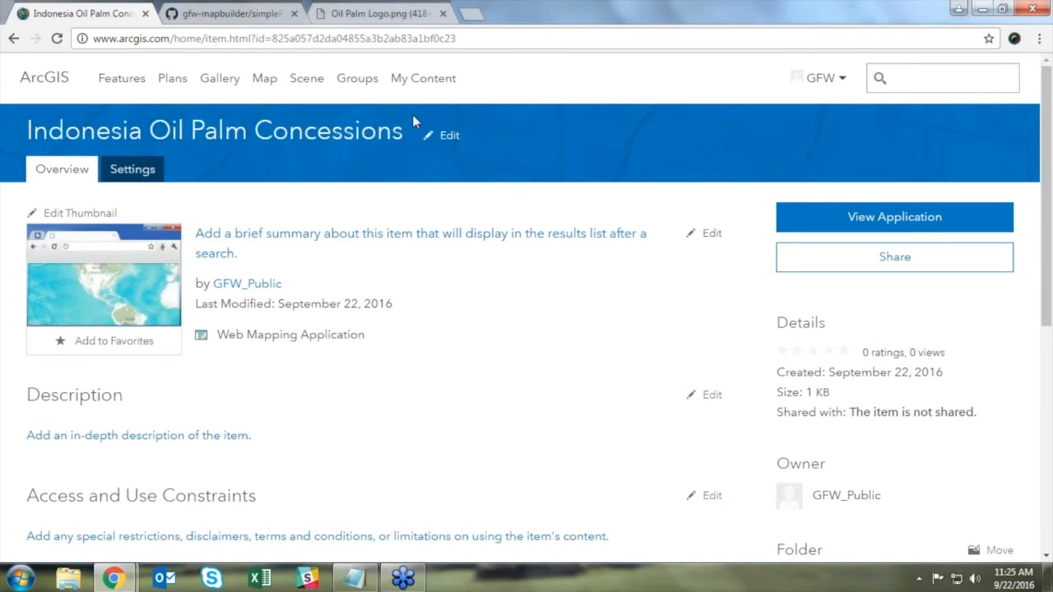
# Step: Turn on 'Prevent this item from being accidentally deleted' in the item settings and save
pyautogui.click(149, 173)
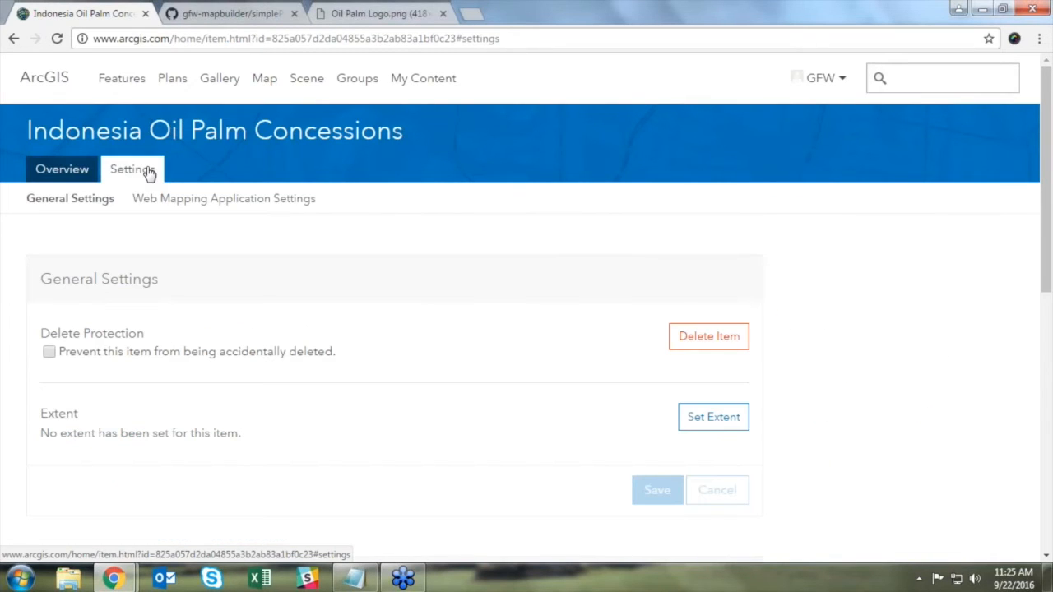
pyautogui.click(49, 352)
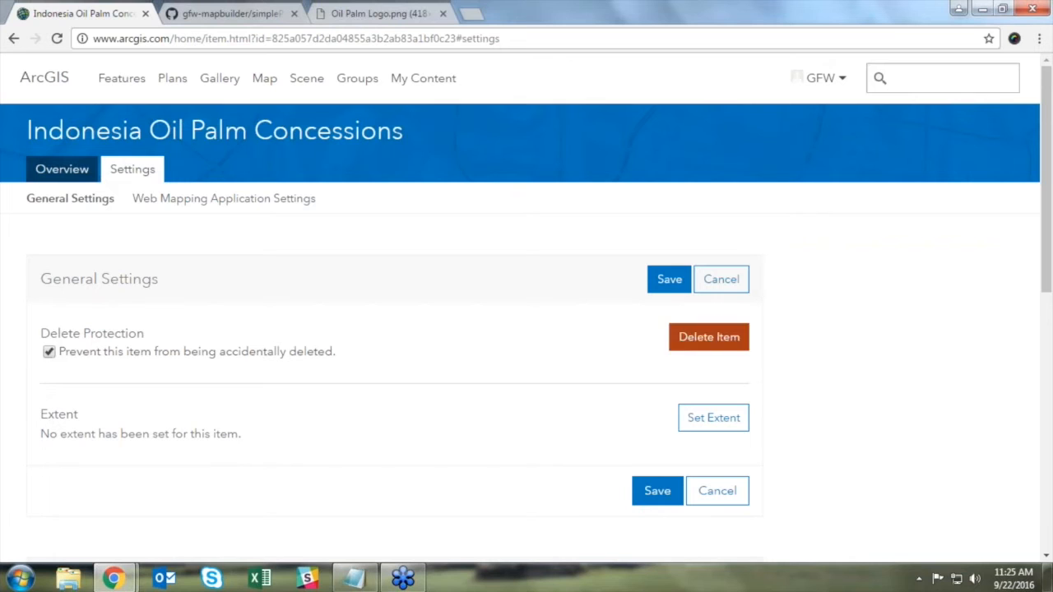
pyautogui.click(670, 283)
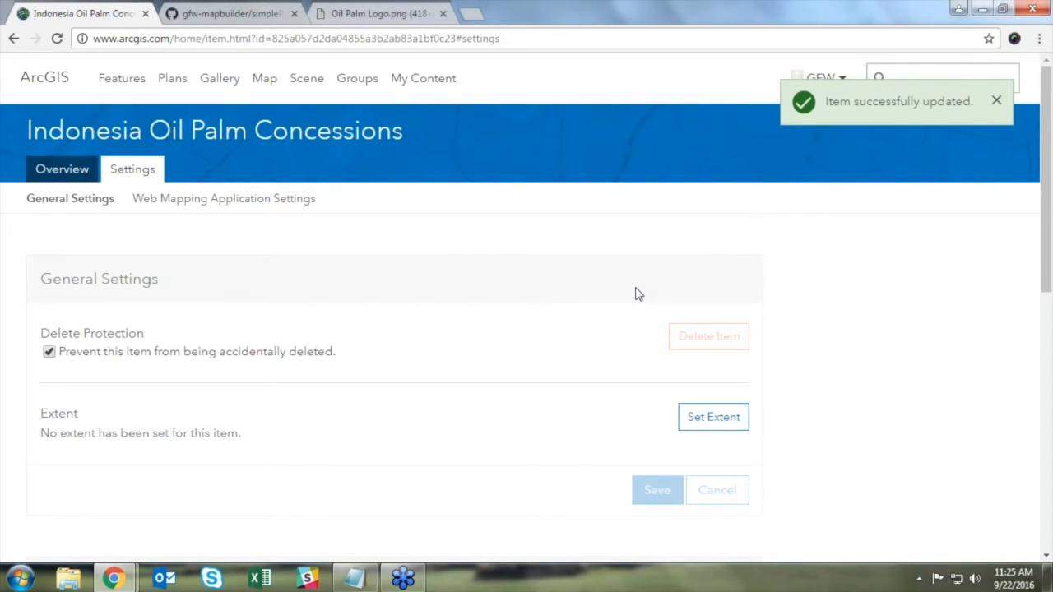
# Step: Set the Web Mapping Application purpose to Configurable and save the settings
pyautogui.scroll(-5, 635, 294)
pyautogui.scroll(-2, 633, 298)
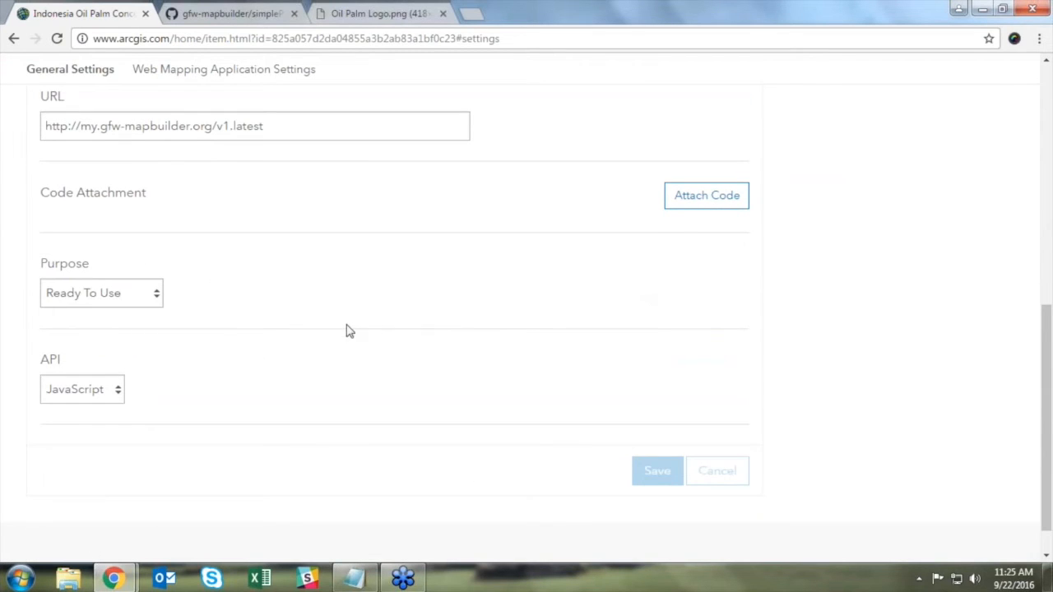
pyautogui.click(151, 296)
pyautogui.click(143, 335)
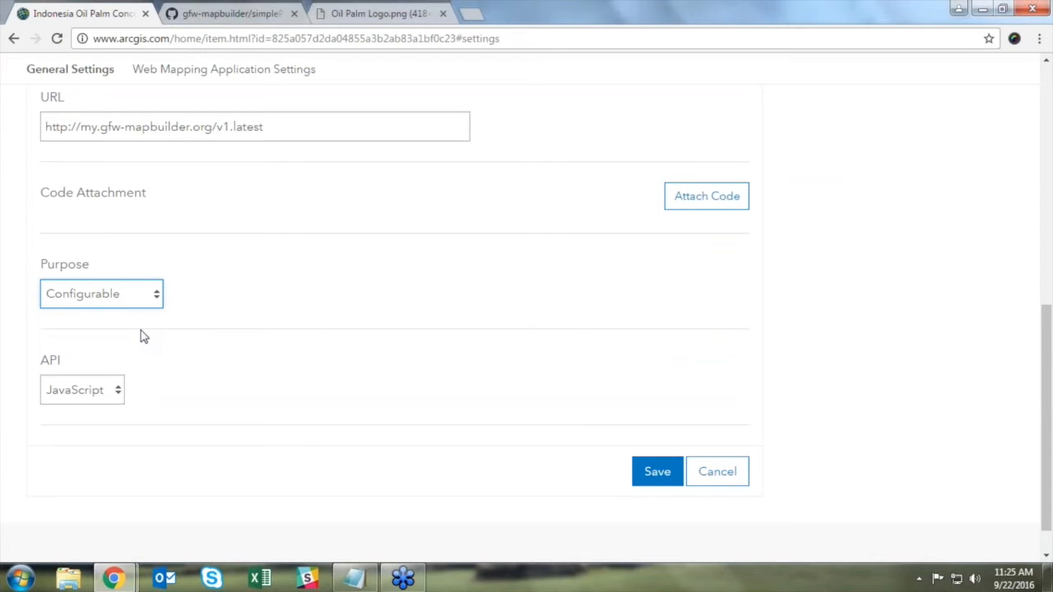
pyautogui.click(658, 472)
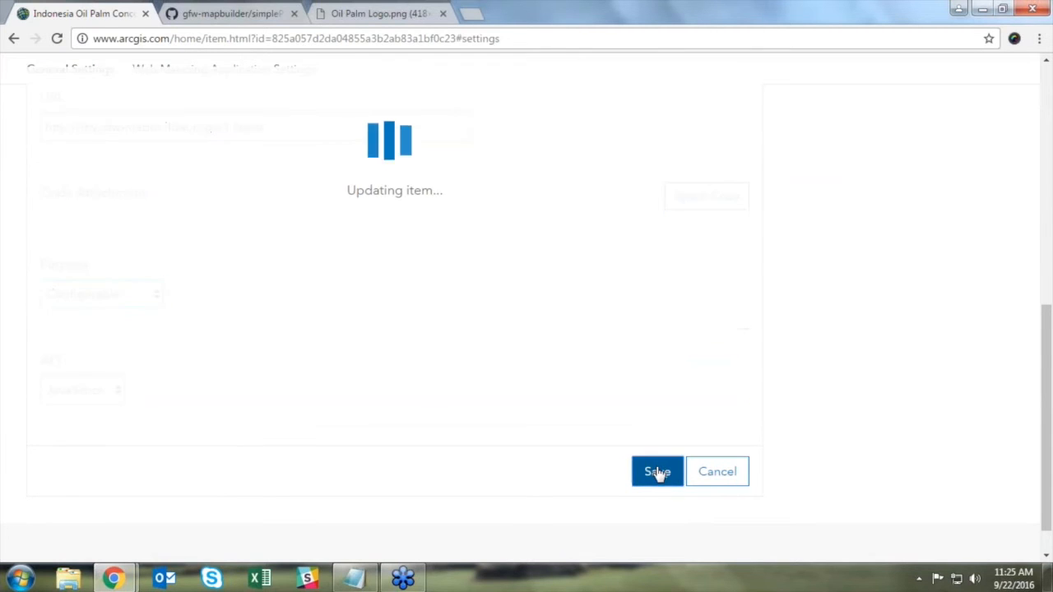
pyautogui.scroll(-3, 494, 456)
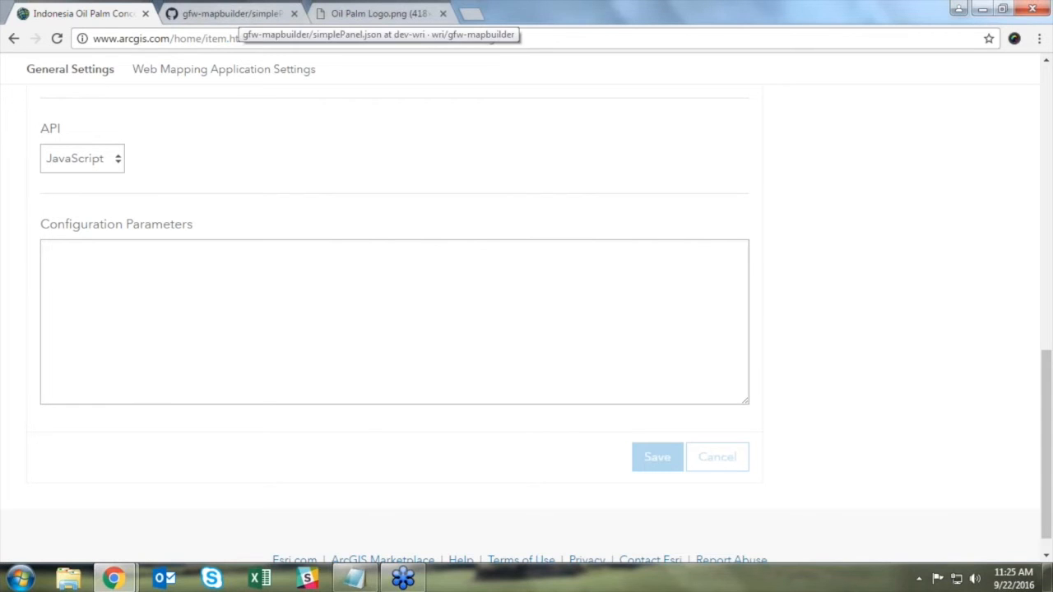
# Step: Select all of the simplePanel.json lines on GitHub, then return to the ArcGIS settings
pyautogui.click(235, 14)
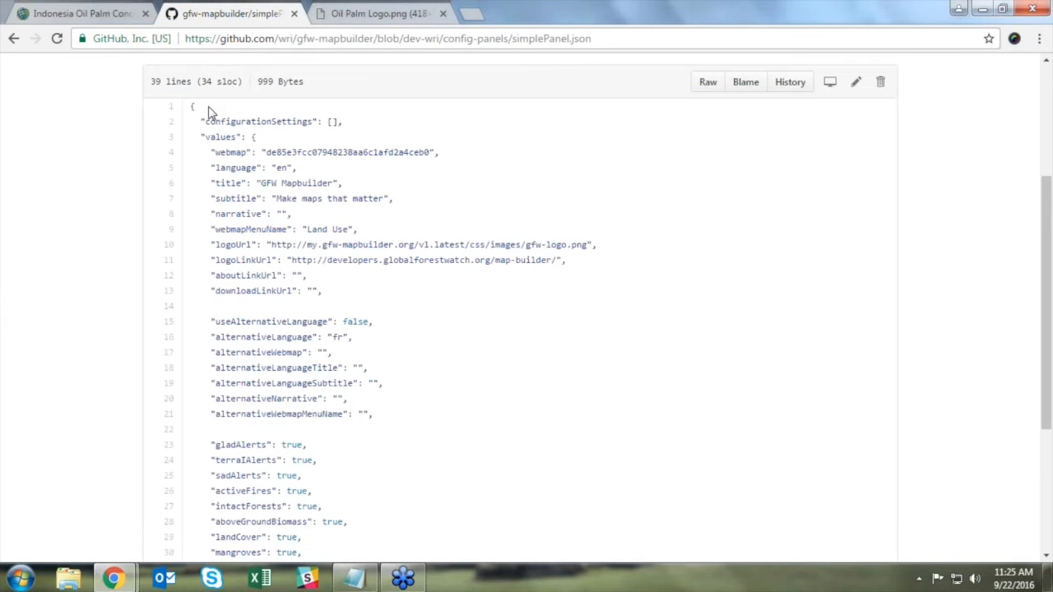
pyautogui.scroll(3, 209, 106)
pyautogui.scroll(-3, 301, 272)
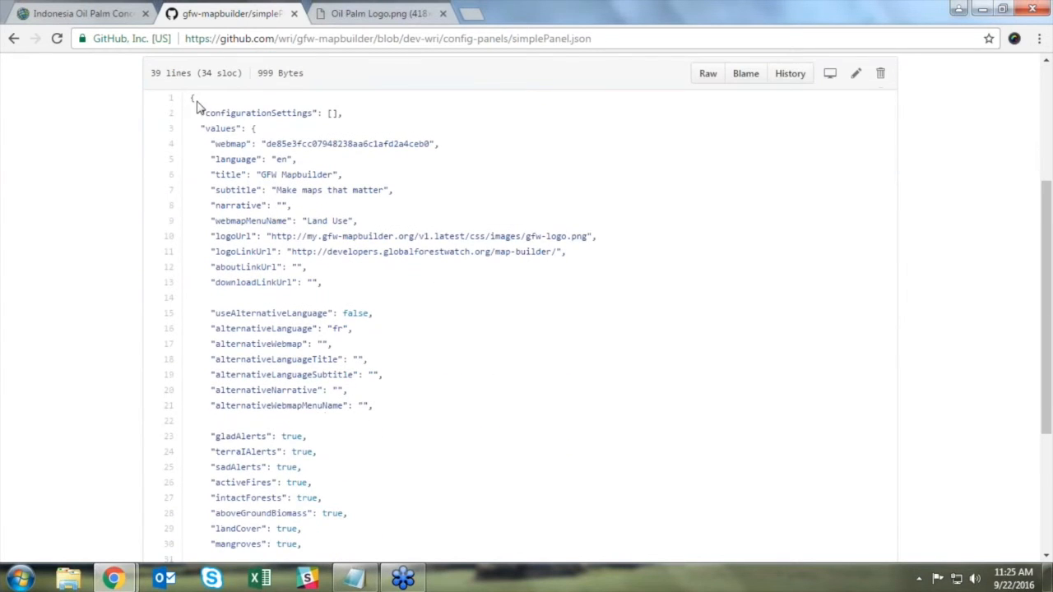
pyautogui.moveTo(191, 99); pyautogui.dragTo(387, 546)
pyautogui.scroll(-3, 366, 442)
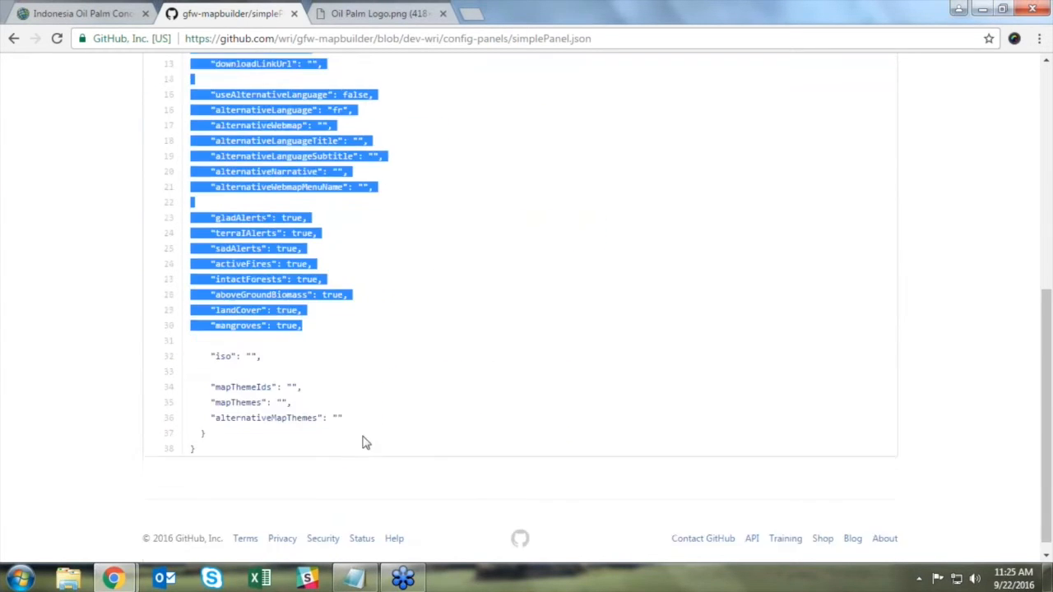
pyautogui.keyDown('shift'); pyautogui.click(200, 440); pyautogui.keyUp('shift')
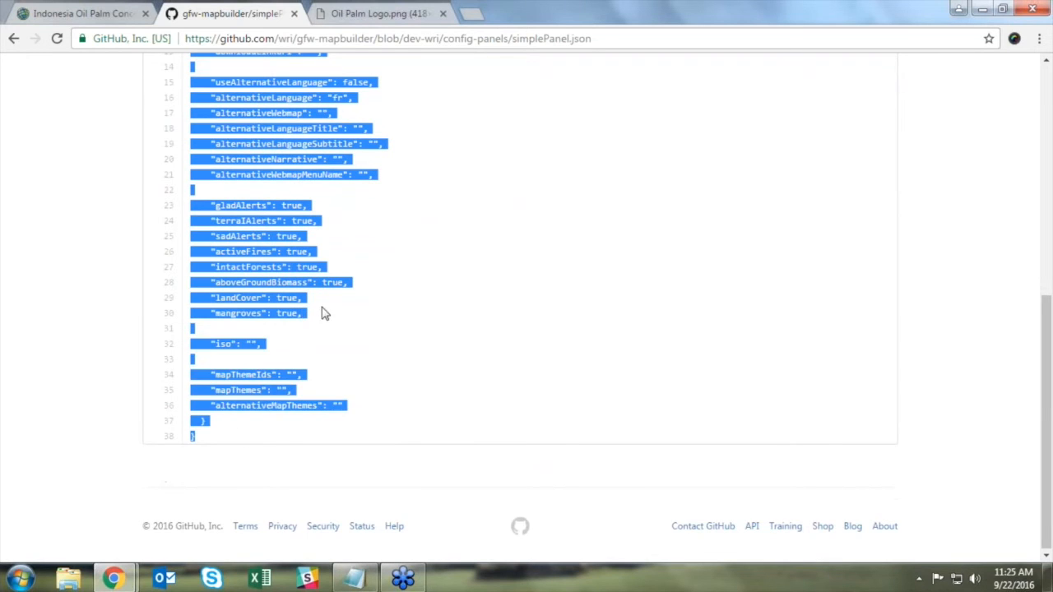
pyautogui.click(105, 13)
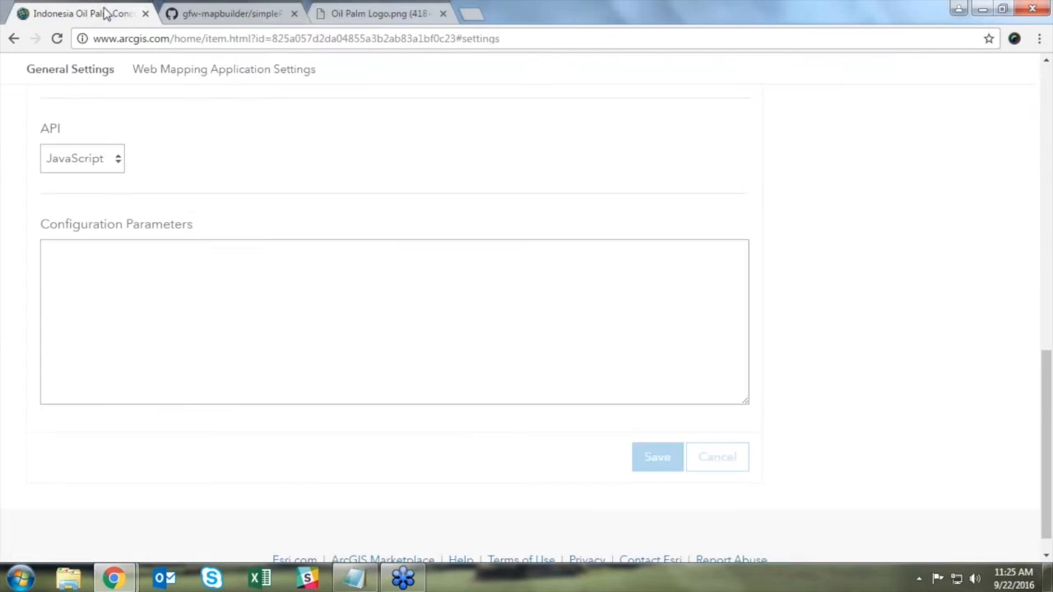
# Step: Paste the simplePanel JSON into Configuration Parameters and enlarge the box to review the webmap entry
pyautogui.click(150, 252)
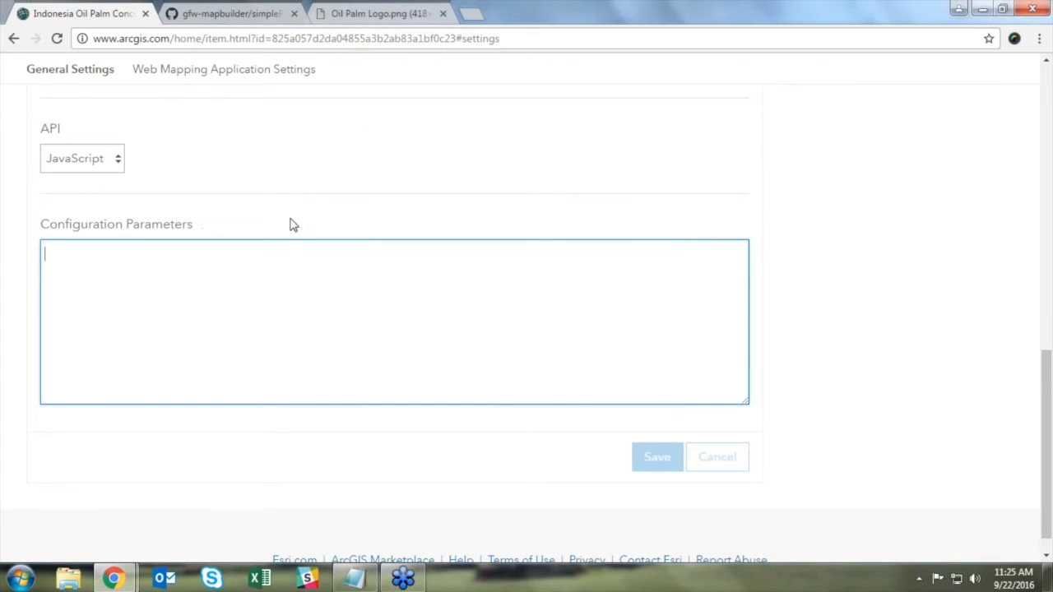
pyautogui.hotkey('ctrl', 'v')
pyautogui.moveTo(743, 402); pyautogui.dragTo(745, 578)
pyautogui.scroll(-2, 752, 354)
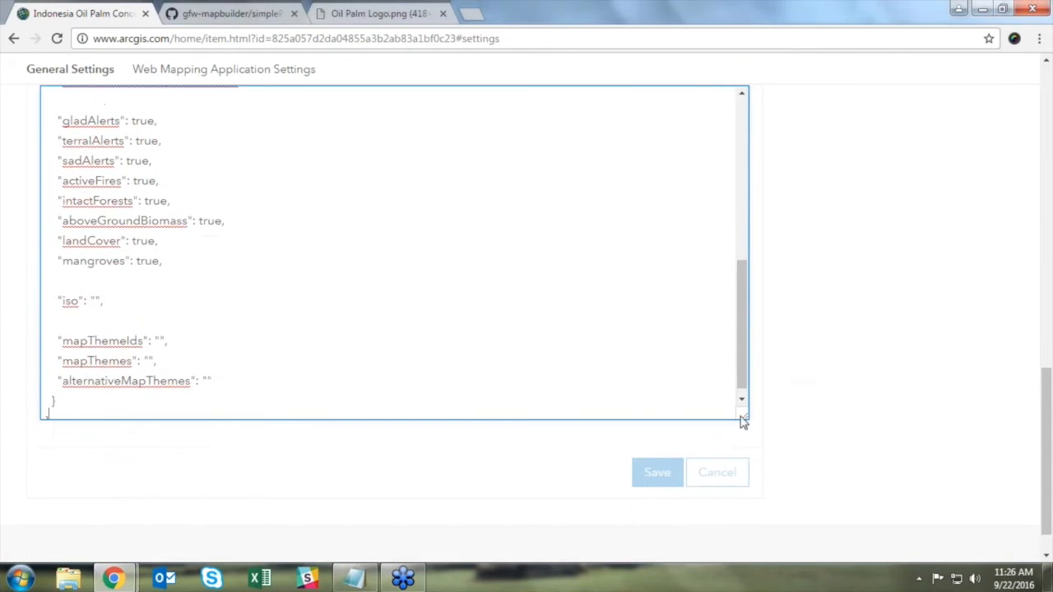
pyautogui.moveTo(743, 421); pyautogui.dragTo(743, 492)
pyautogui.moveTo(739, 402); pyautogui.dragTo(744, 215)
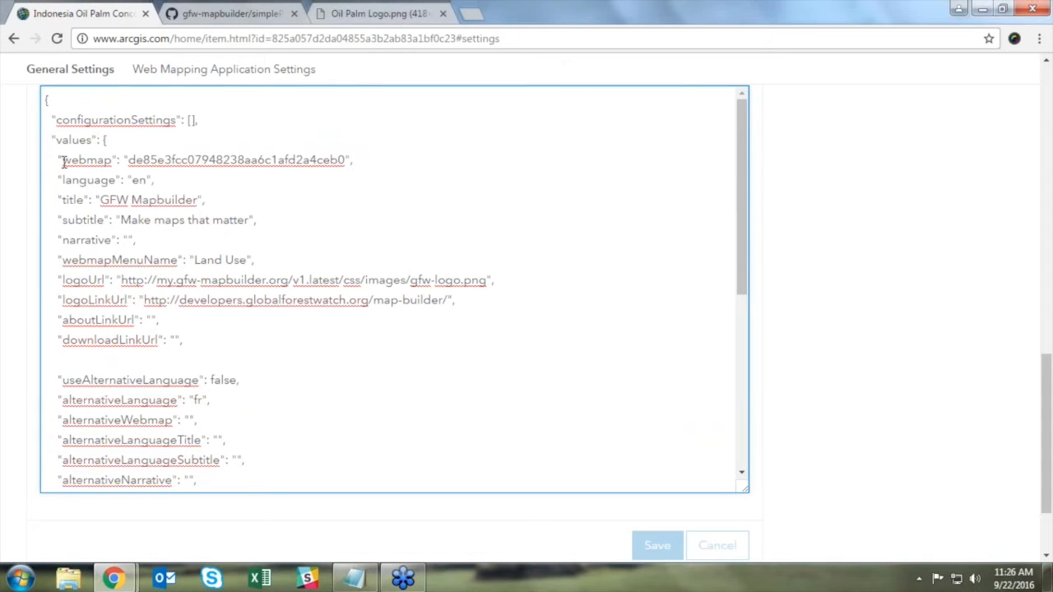
pyautogui.moveTo(64, 162); pyautogui.dragTo(110, 166)
pyautogui.click(131, 162)
pyautogui.scroll(10, 802, 243)
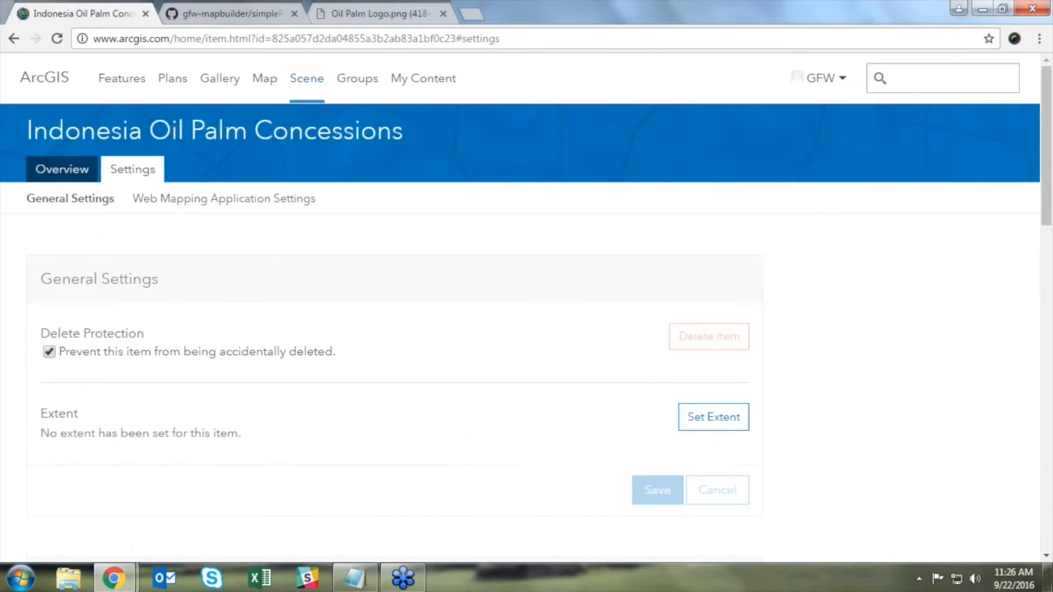
# Step: Open the Indonesia Oil Palm Concessions web map from My Content and copy its item ID
pyautogui.rightClick(414, 93)
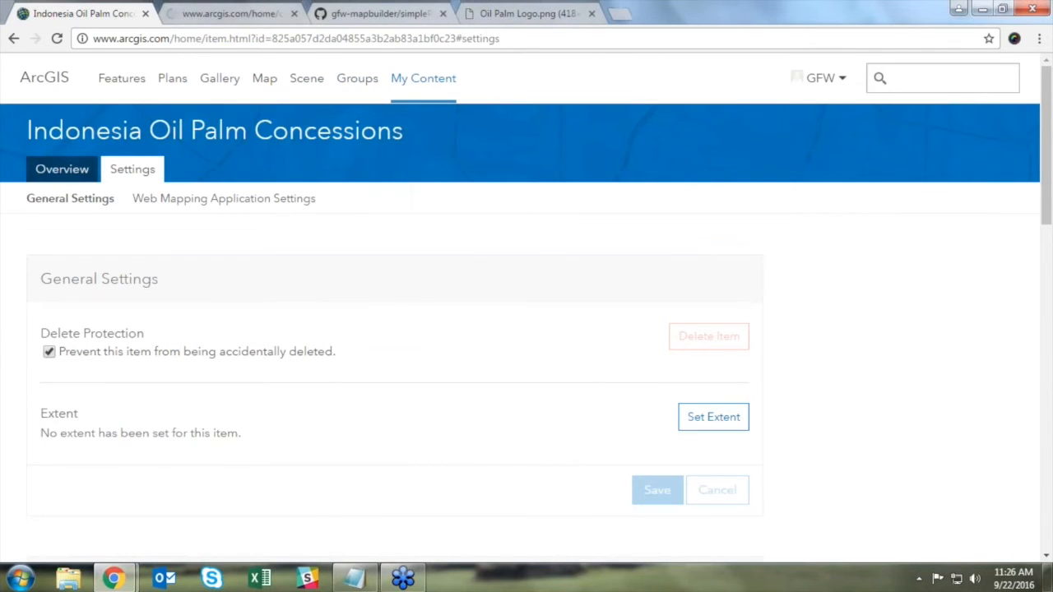
pyautogui.click(254, 18)
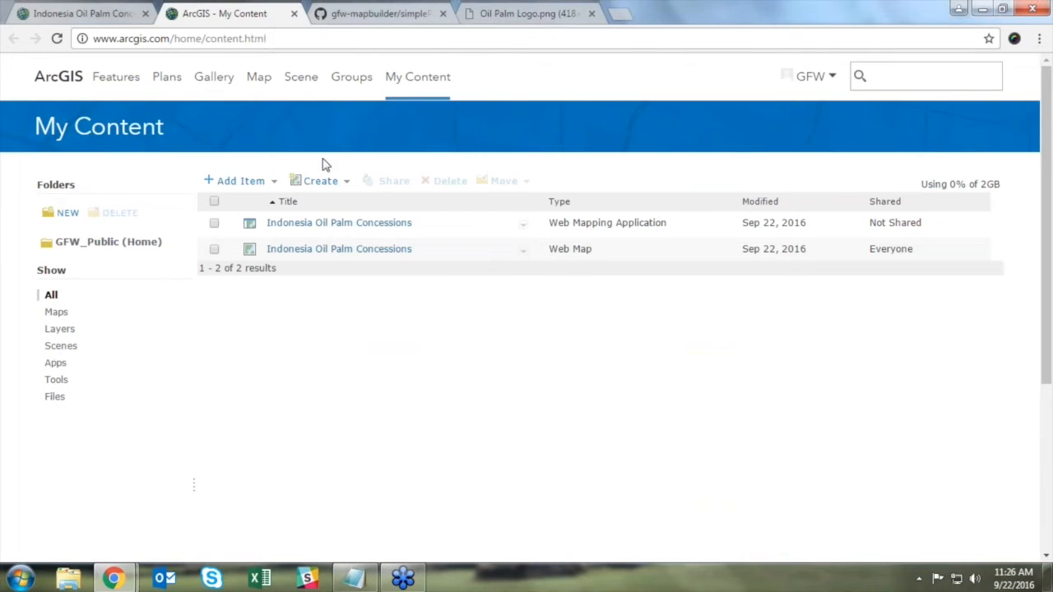
pyautogui.click(397, 250)
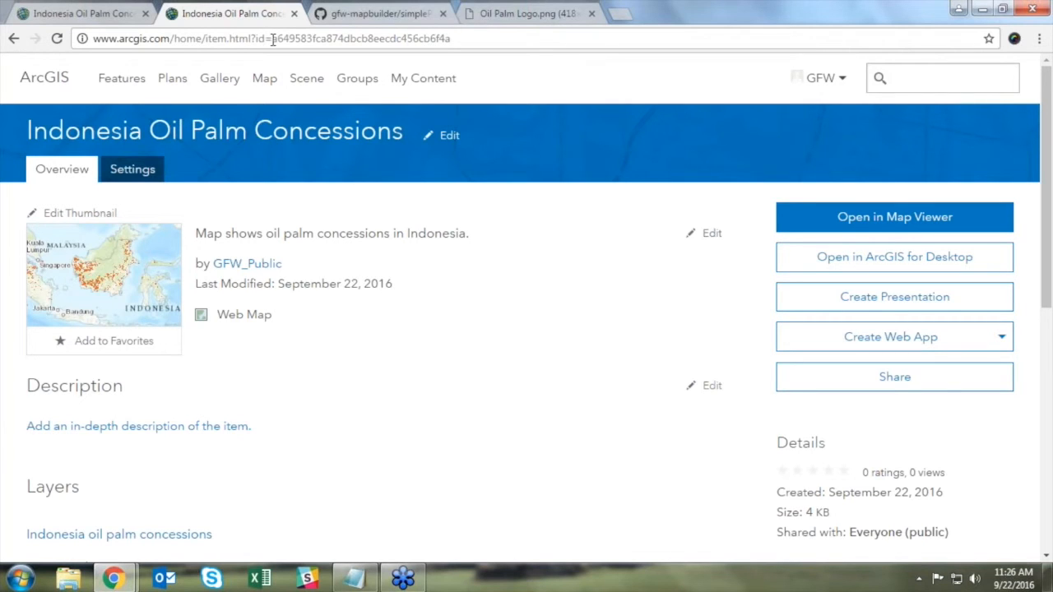
pyautogui.moveTo(274, 39); pyautogui.dragTo(456, 43)
pyautogui.hotkey('ctrl', 'c')
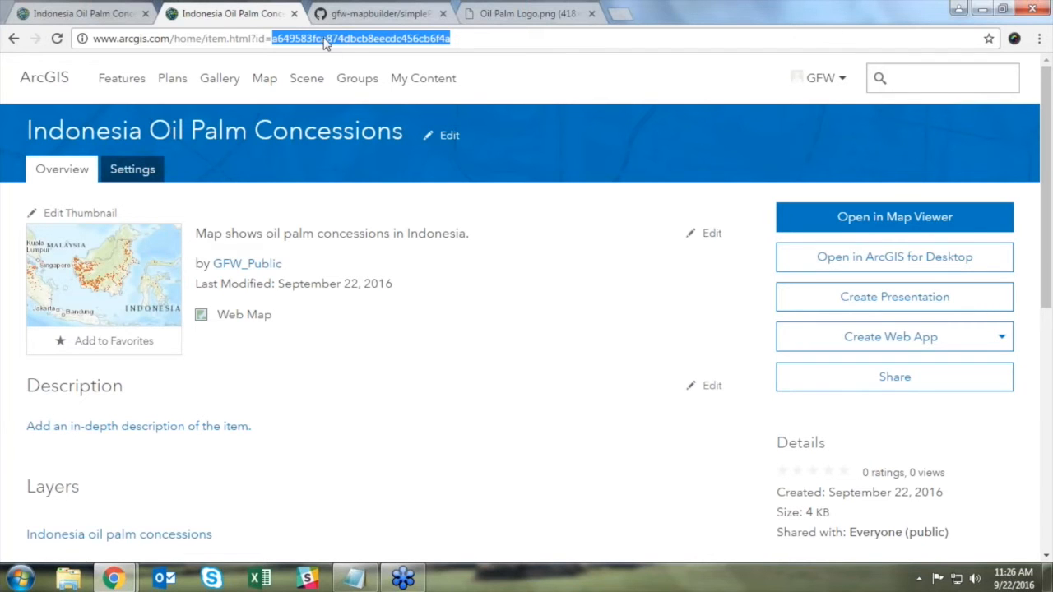
pyautogui.click(110, 17)
# Step: Replace the webmap value with the copied oil palm map ID
pyautogui.scroll(-10, 294, 296)
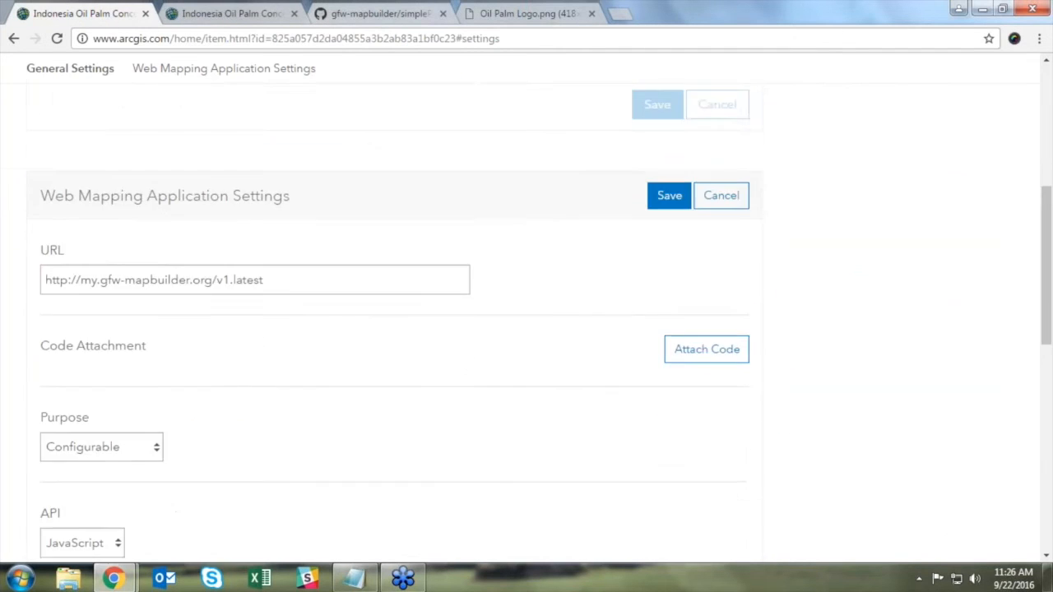
pyautogui.scroll(2, 697, 311)
pyautogui.scroll(-1, 698, 311)
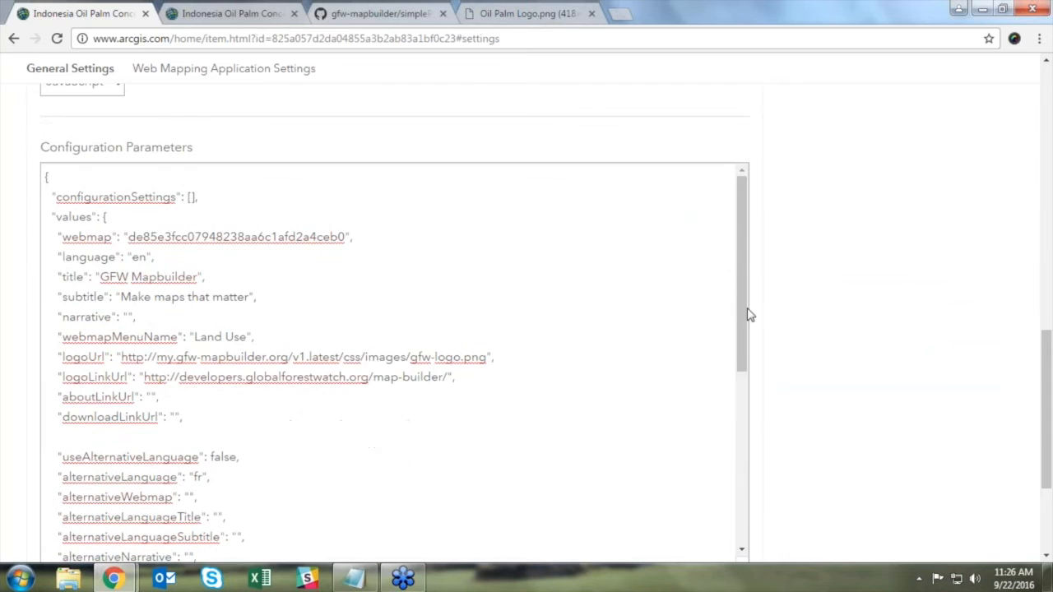
pyautogui.moveTo(129, 236); pyautogui.dragTo(343, 244)
pyautogui.hotkey('ctrl', 'v')
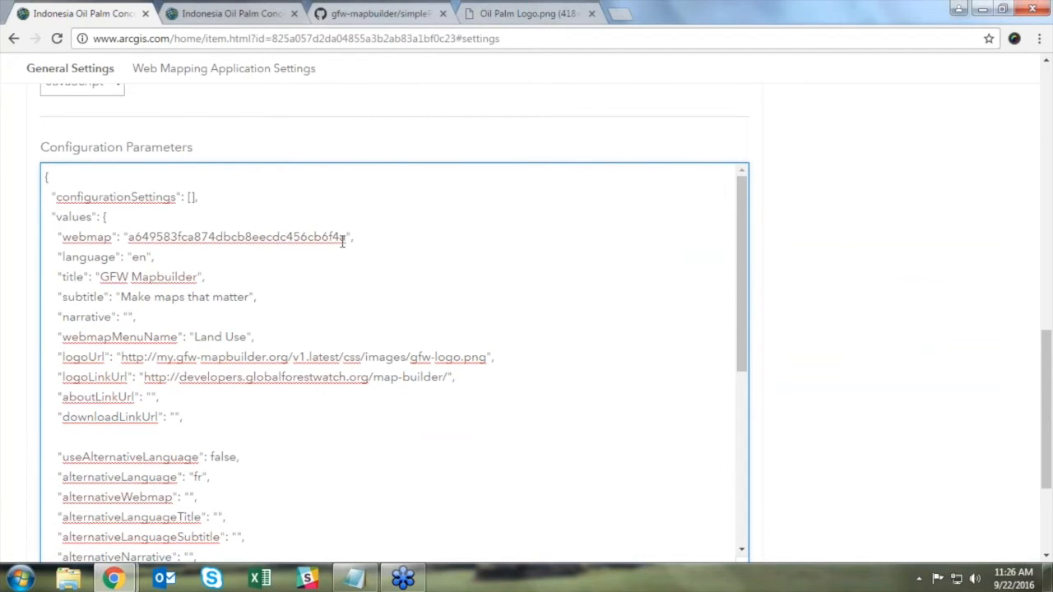
pyautogui.moveTo(743, 239); pyautogui.dragTo(745, 259)
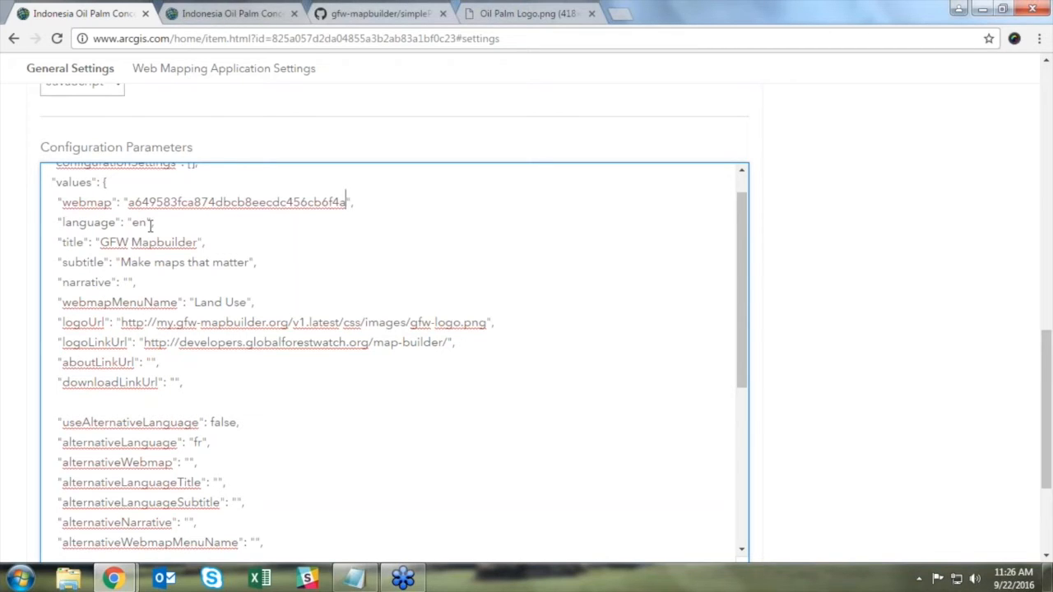
# Step: Change the title from 'GFW Mapbuilder' to 'Oil Palm Concessions Indonesia'
pyautogui.moveTo(100, 242); pyautogui.dragTo(196, 249)
pyautogui.write('Oil Palm ')
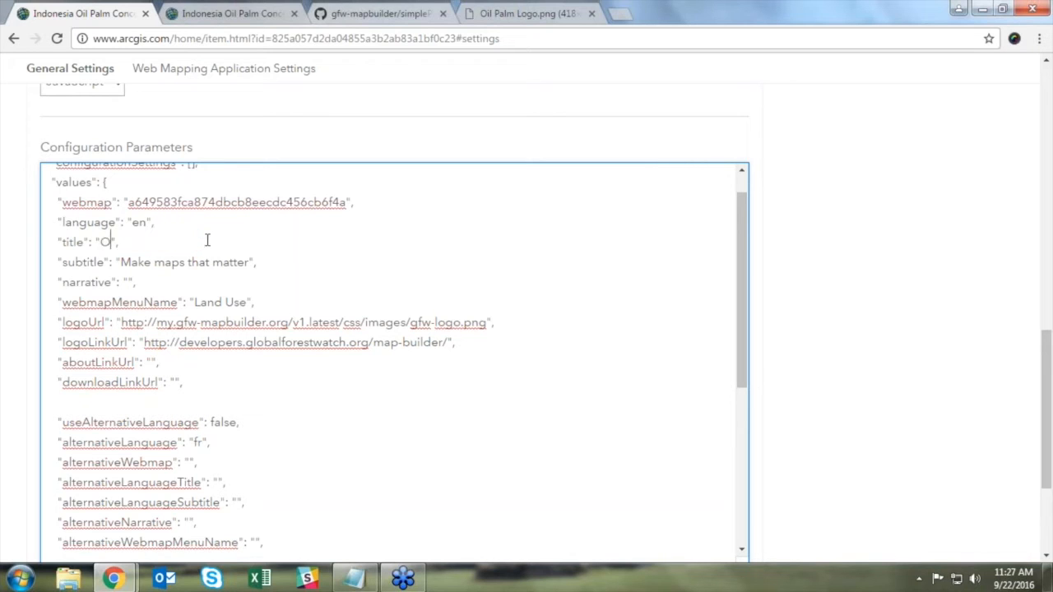
pyautogui.write('Concessions Indonesia')
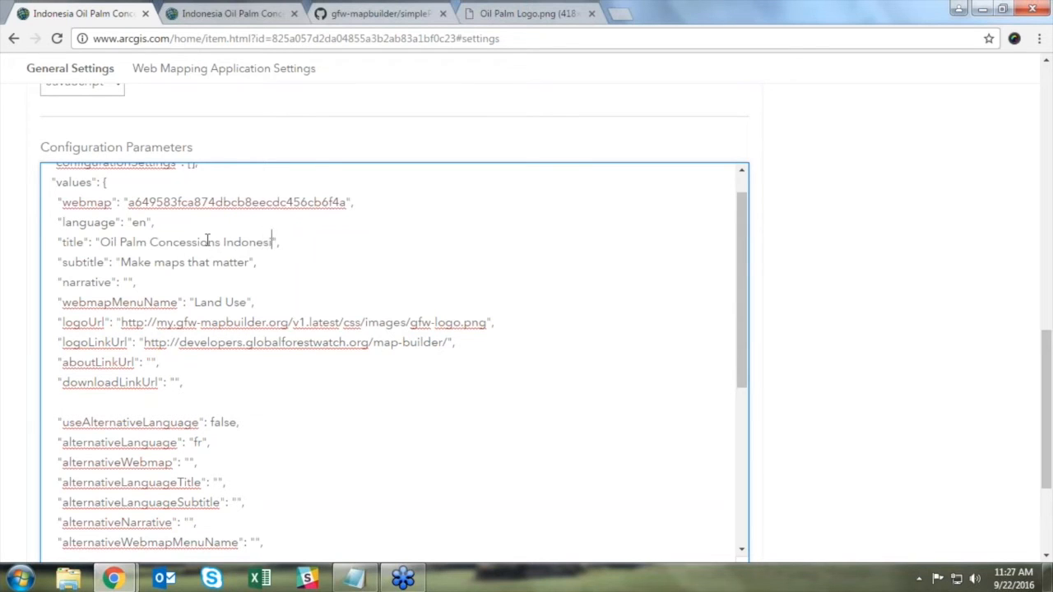
pyautogui.moveTo(121, 262); pyautogui.dragTo(248, 274)
pyautogui.click(247, 261)
# Step: Set the narrative to 'This is an application about oil palm in Indonesia.'
pyautogui.scroll(-1, 189, 238)
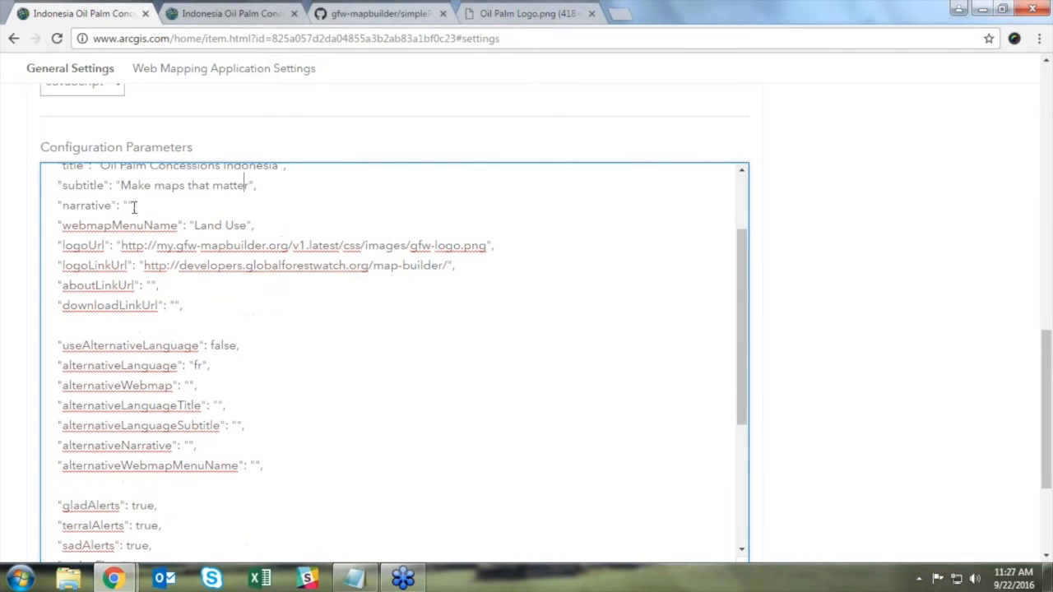
pyautogui.click(127, 204)
pyautogui.write('This ')
pyautogui.write('is a map')
pyautogui.press('BackSpace')
pyautogui.press('BackSpace')
pyautogui.press('BackSpace')
pyautogui.write('n application')
pyautogui.write(' about ')
pyautogui.write('oil palm in Ins')
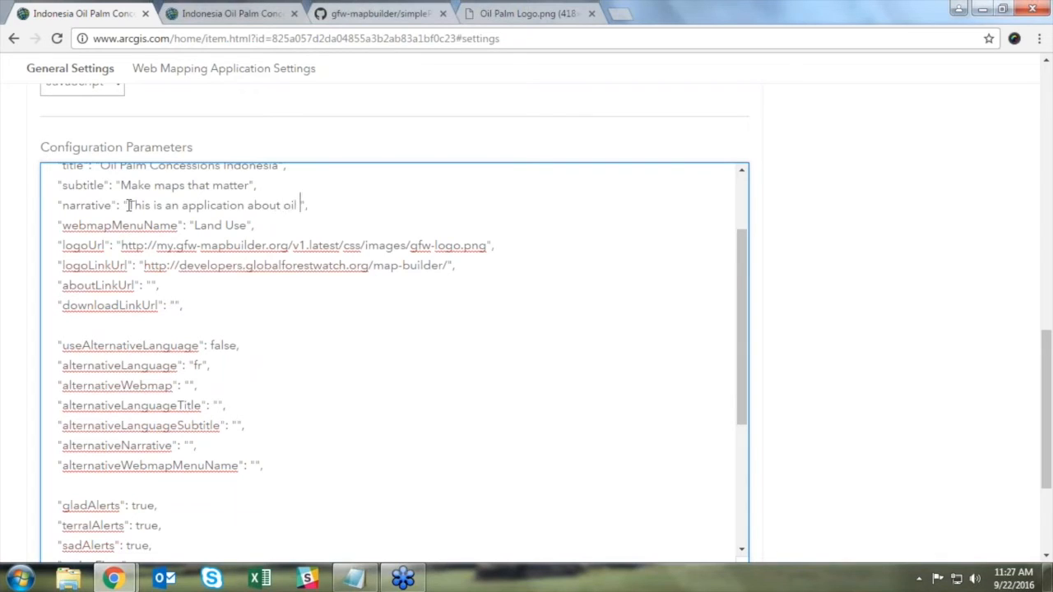
pyautogui.press('BackSpace')
pyautogui.write('donesia.')
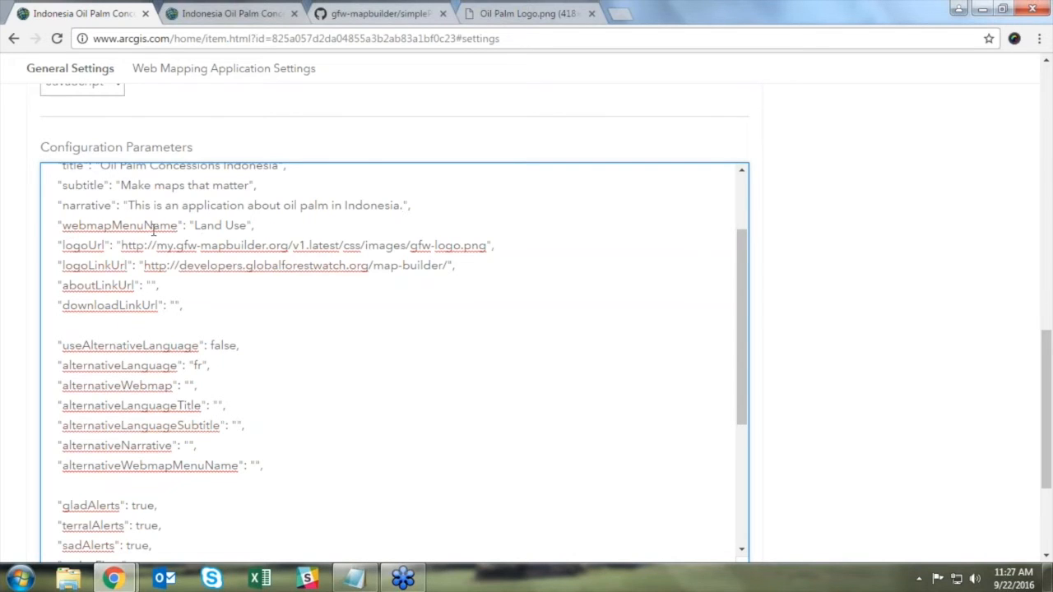
pyautogui.moveTo(197, 226); pyautogui.dragTo(248, 225)
pyautogui.click(248, 226)
pyautogui.click(520, 13)
pyautogui.moveTo(402, 38); pyautogui.dragTo(85, 38)
pyautogui.hotkey('ctrl', 'c')
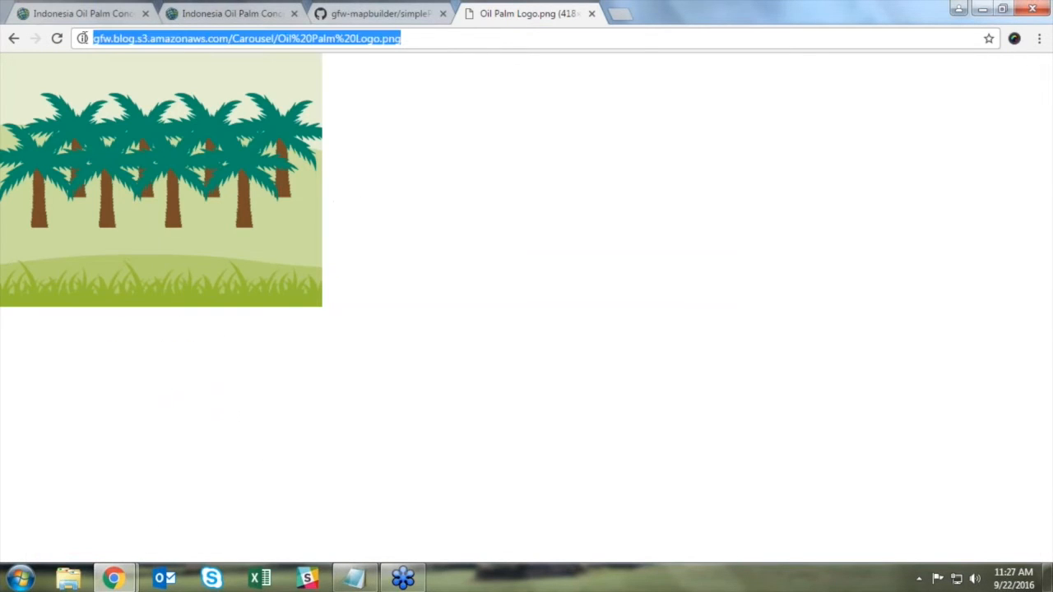
pyautogui.click(70, 11)
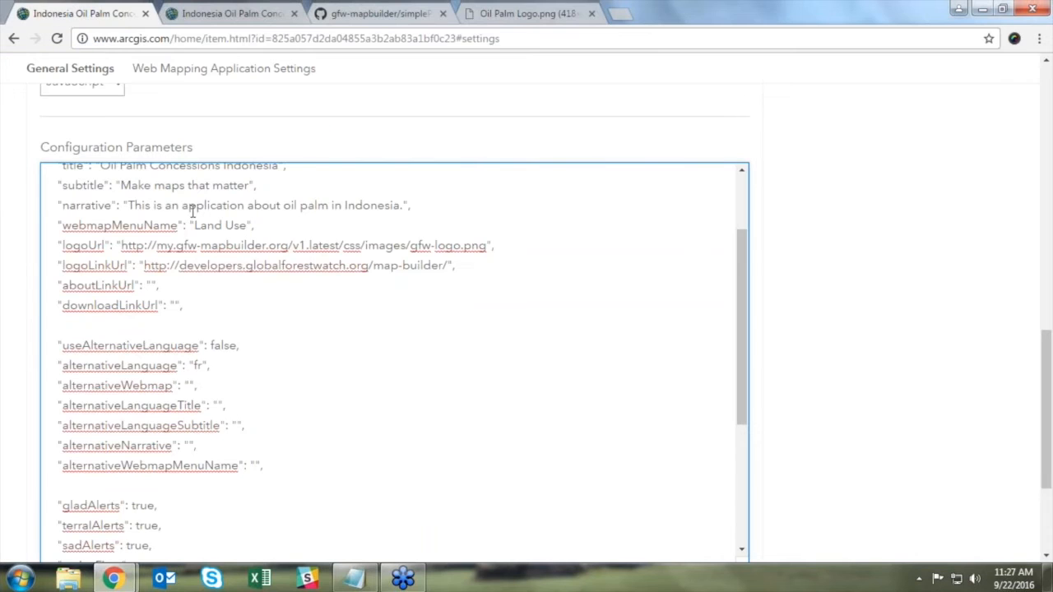
pyautogui.moveTo(157, 245); pyautogui.dragTo(485, 246)
pyautogui.hotkey('ctrl', 'v')
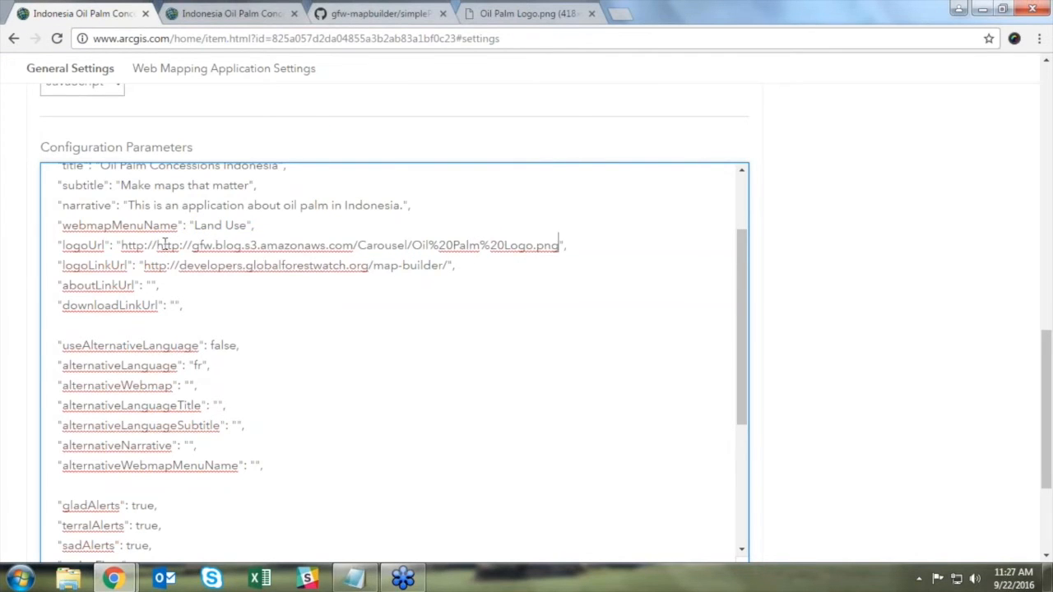
pyautogui.moveTo(157, 245); pyautogui.dragTo(121, 245)
pyautogui.press('BackSpace')
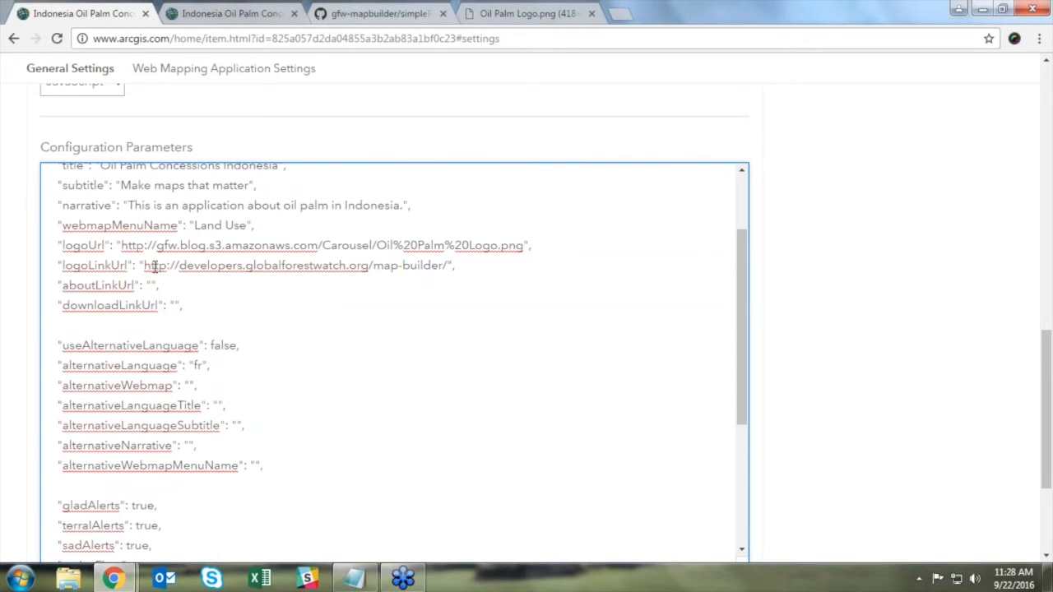
pyautogui.moveTo(145, 265); pyautogui.dragTo(445, 264)
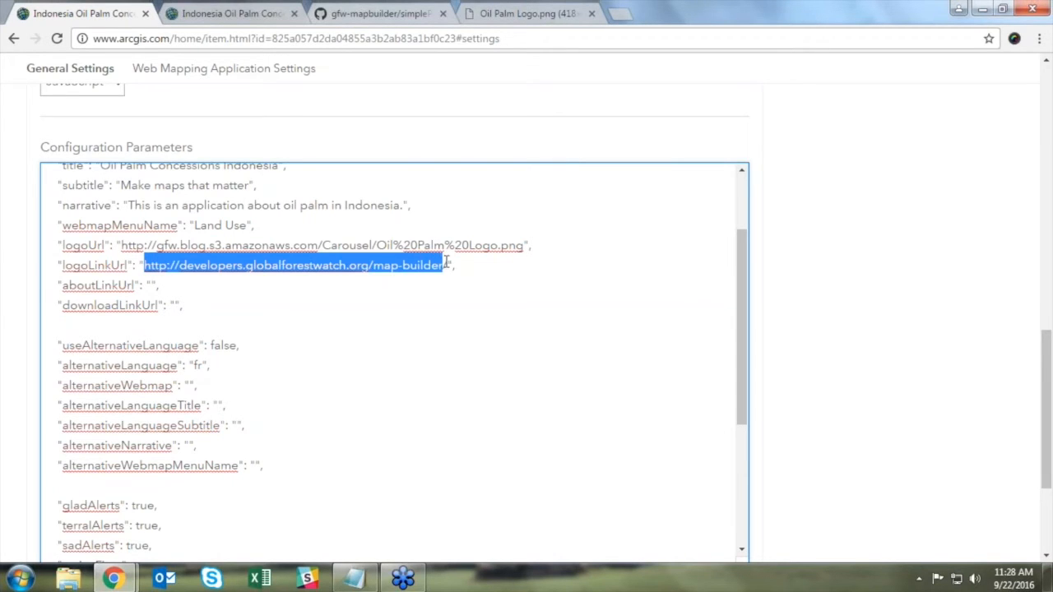
pyautogui.write('http://')
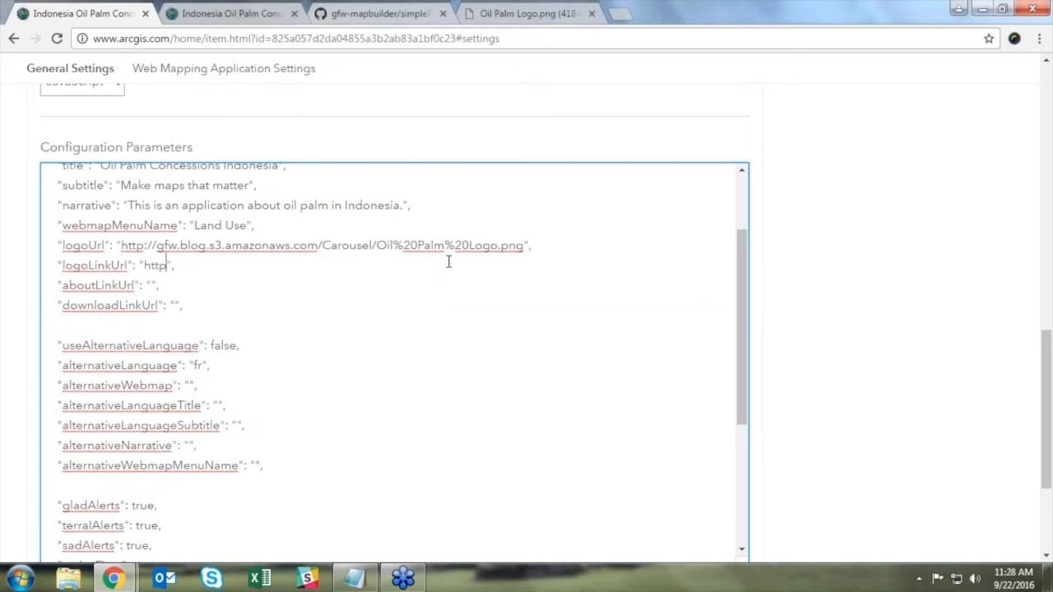
pyautogui.write('globalforestwatch')
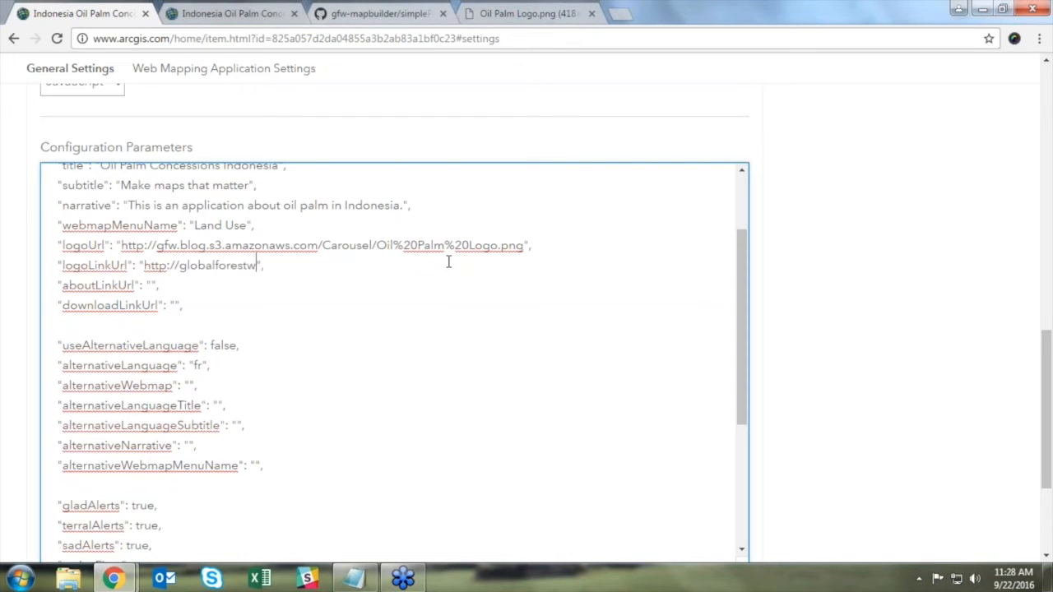
pyautogui.write('.org')
pyautogui.moveTo(742, 279); pyautogui.dragTo(742, 311)
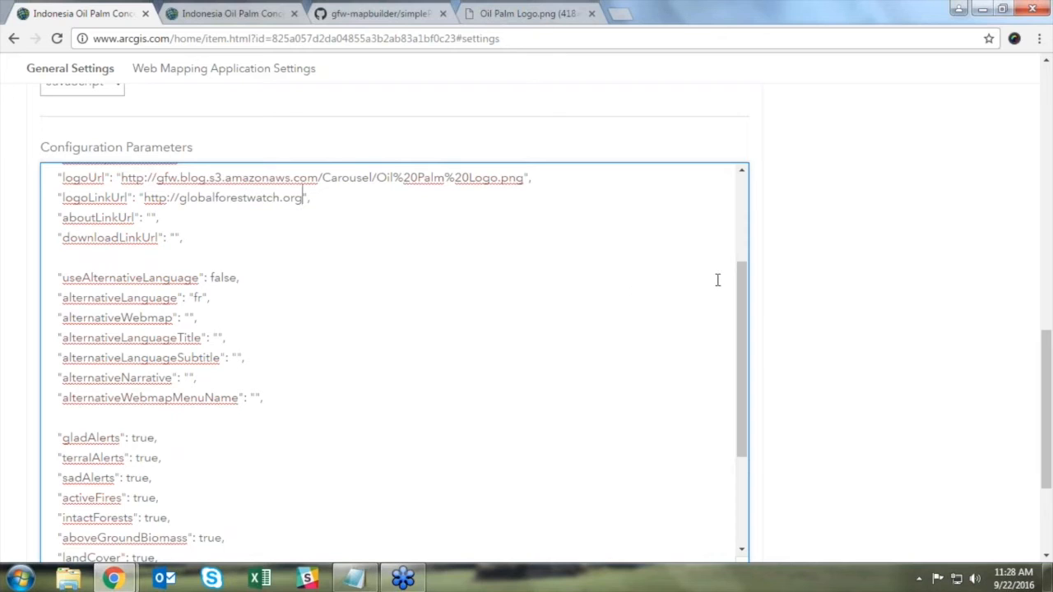
# Step: Set terralAlerts, sadAlerts and mangroves to false and the iso value to IDN
pyautogui.moveTo(744, 294); pyautogui.dragTo(751, 334)
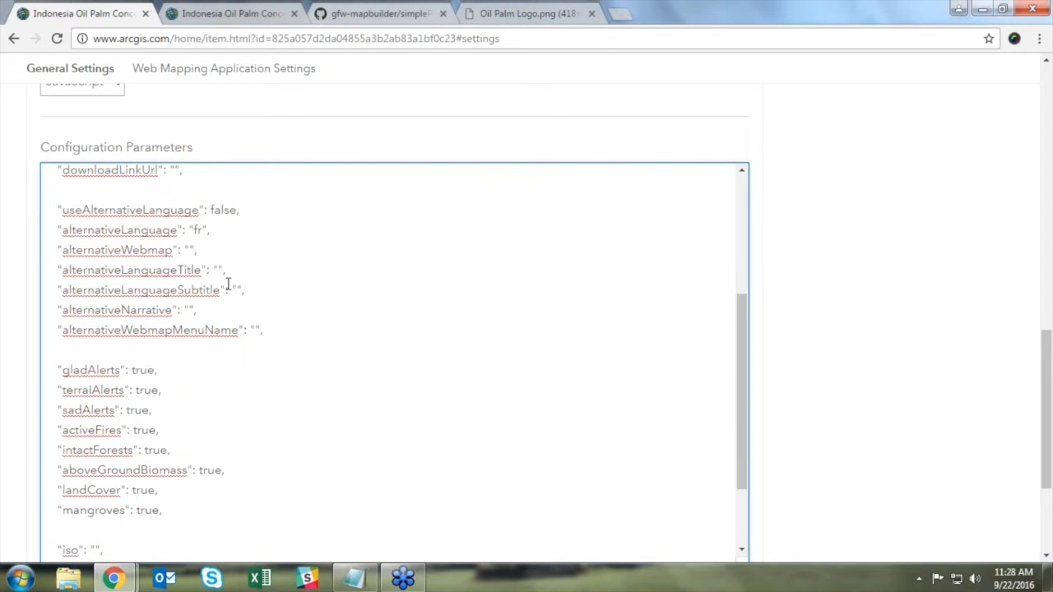
pyautogui.moveTo(738, 362); pyautogui.dragTo(724, 436)
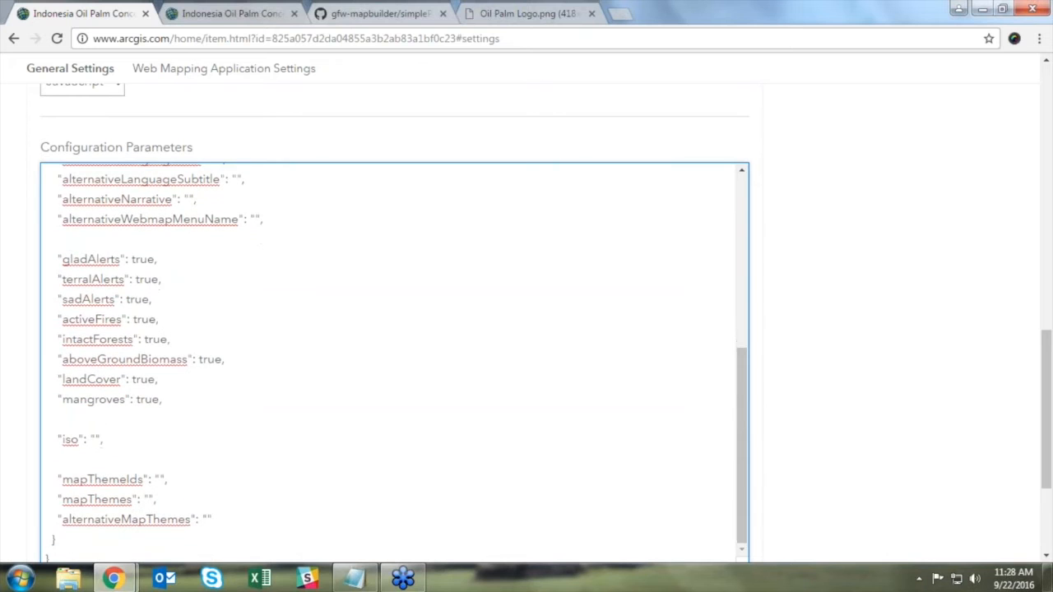
pyautogui.doubleClick(144, 278)
pyautogui.write('false')
pyautogui.doubleClick(137, 299)
pyautogui.write('false')
pyautogui.doubleClick(144, 400)
pyautogui.write('false,')
pyautogui.scroll(-1, 431, 332)
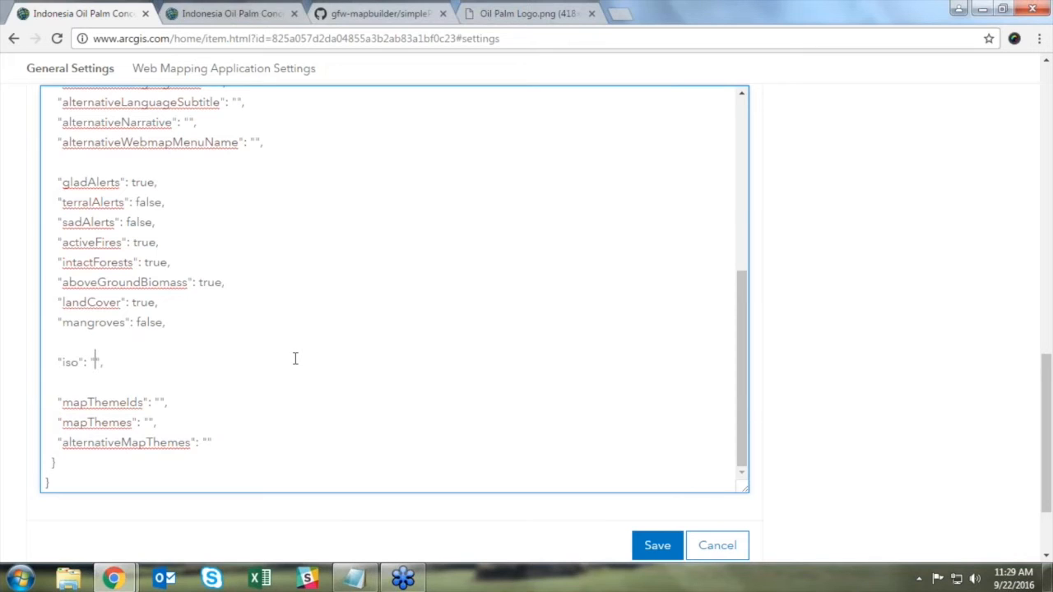
pyautogui.write('IDN')
# Step: Save the edited configuration parameters and go to the item's Overview page
pyautogui.click(661, 548)
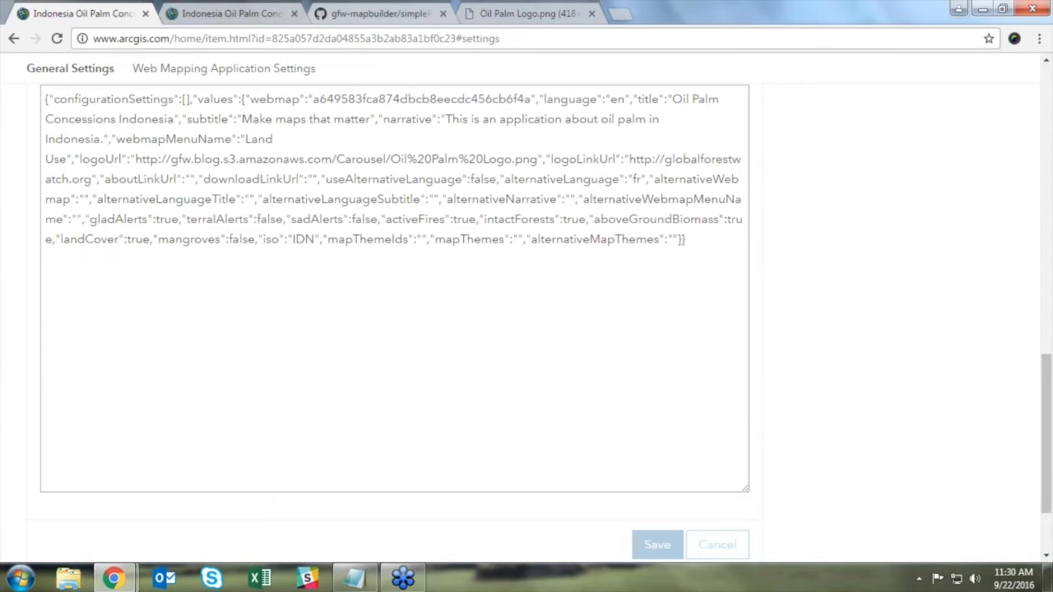
pyautogui.scroll(4, 867, 400)
pyautogui.scroll(5, 867, 400)
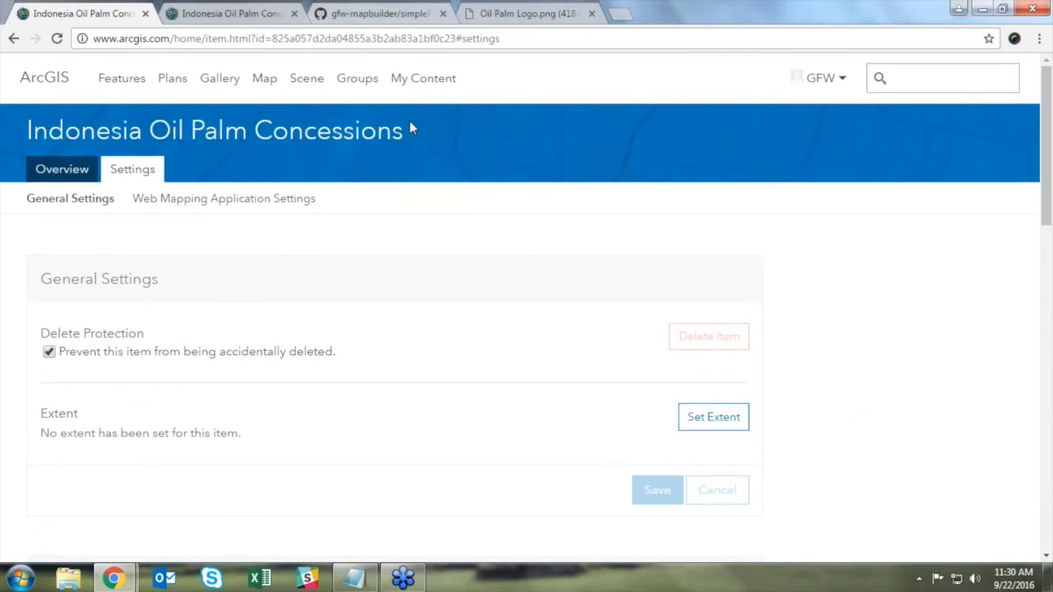
pyautogui.click(61, 170)
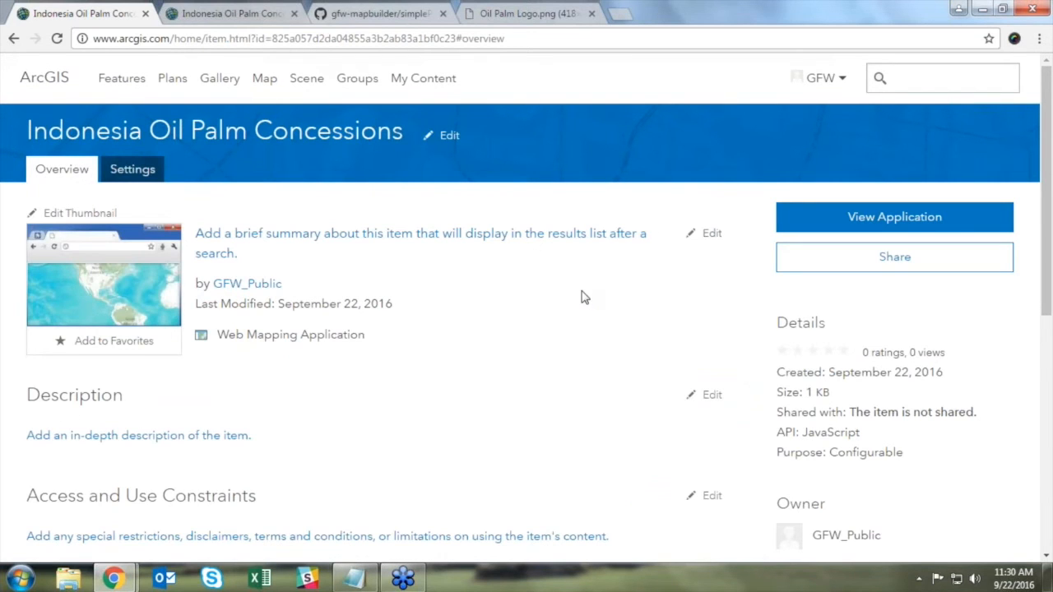
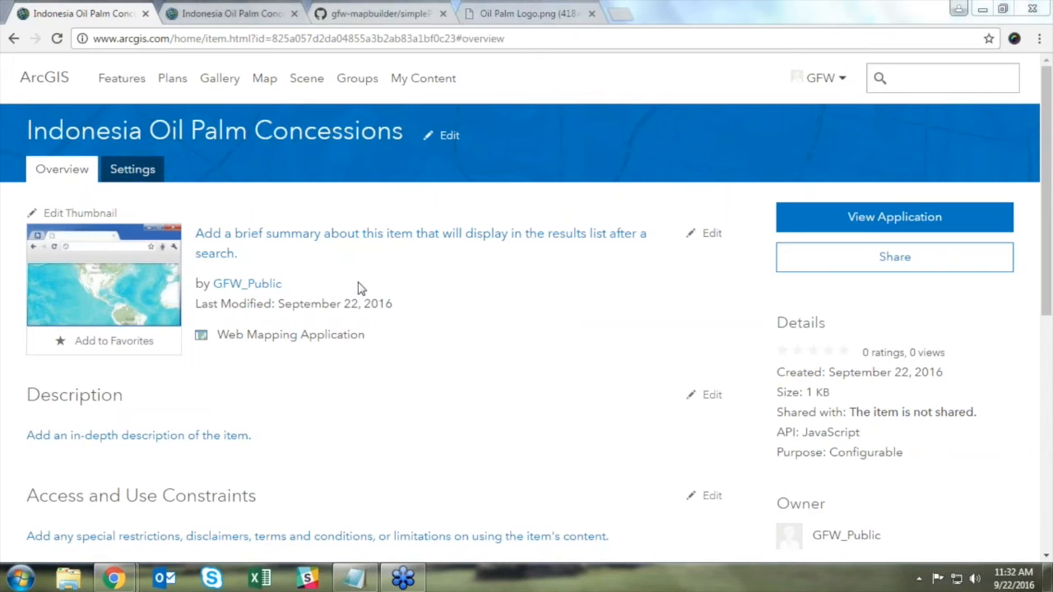
# Step: Open the app's Settings and bring the configuration parameters JSON into view
pyautogui.click(140, 171)
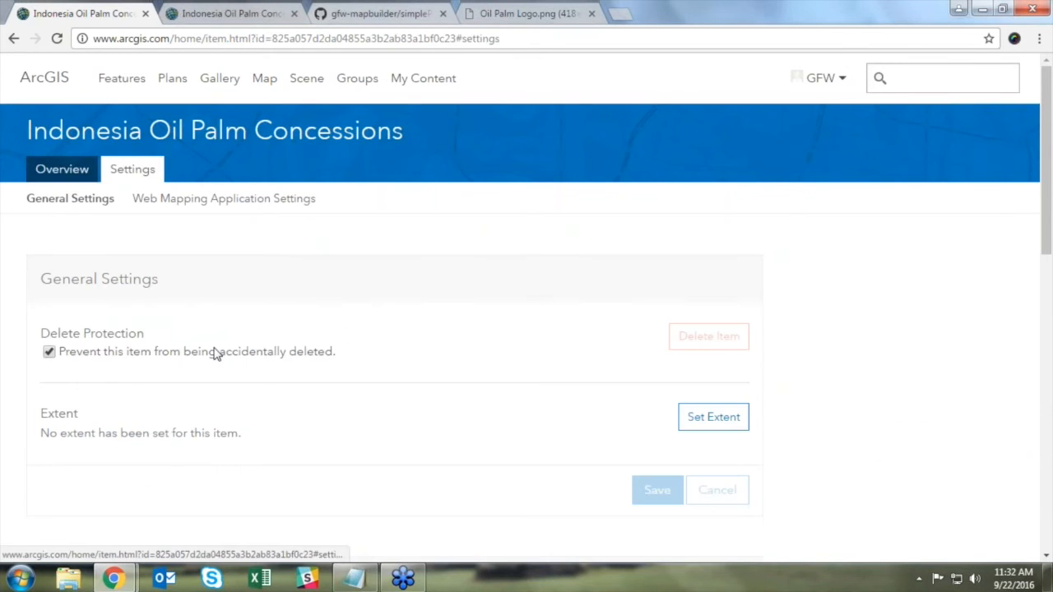
pyautogui.scroll(-6, 207, 359)
pyautogui.scroll(-3, 206, 360)
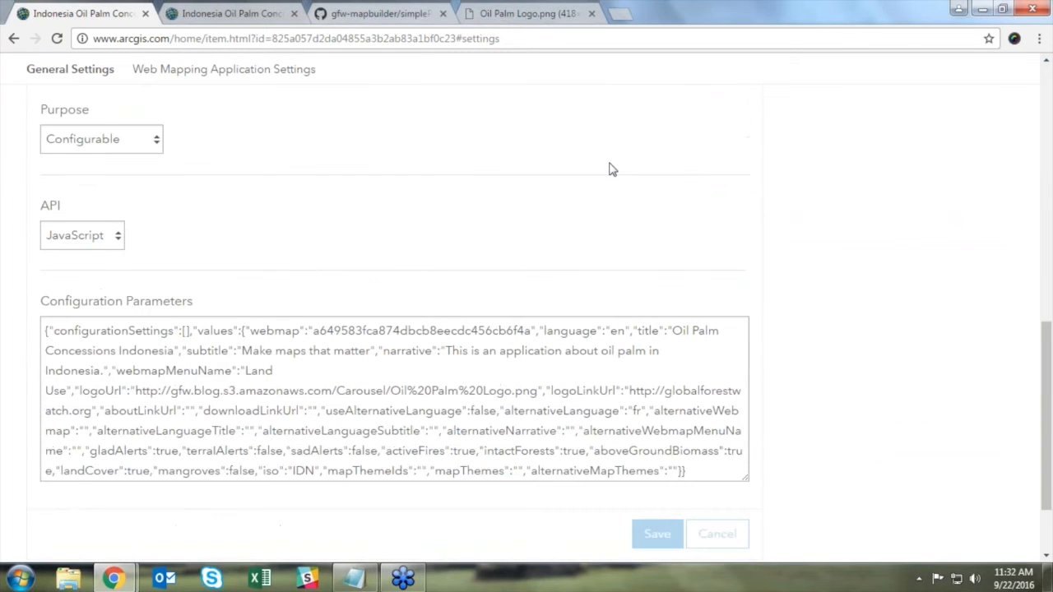
pyautogui.click(741, 402)
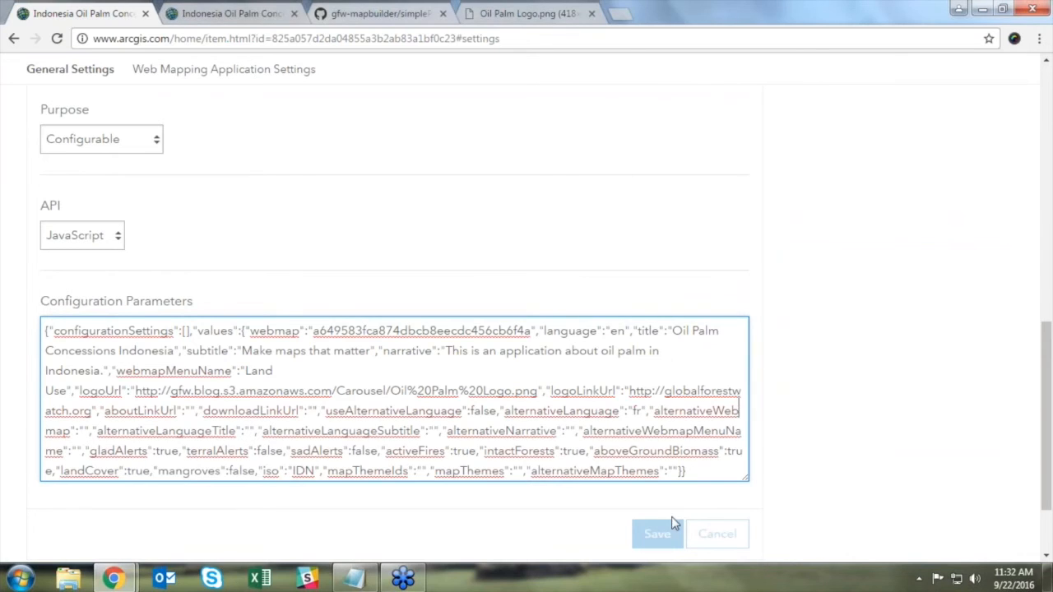
pyautogui.scroll(-1, 490, 451)
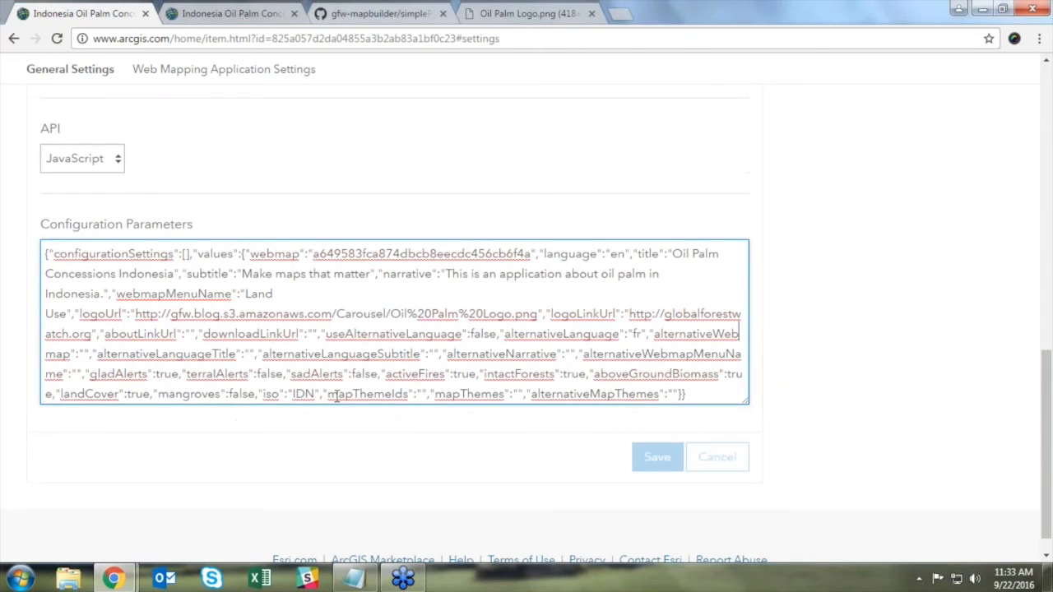
# Step: Check the web map id on its item page, then return to the app's configuration settings
pyautogui.moveTo(329, 395); pyautogui.dragTo(652, 401)
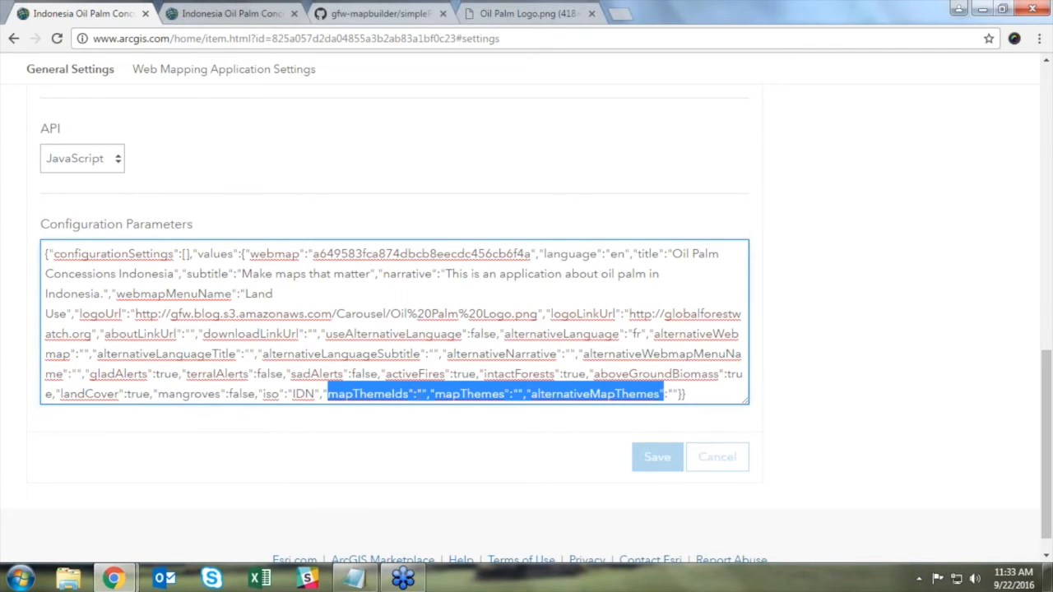
pyautogui.click(420, 394)
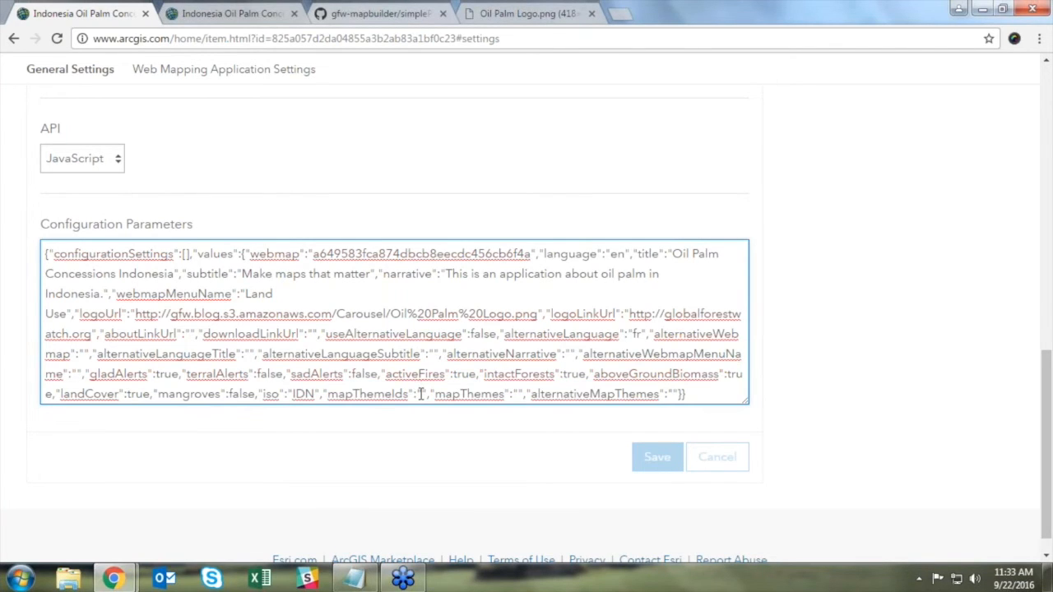
pyautogui.click(246, 13)
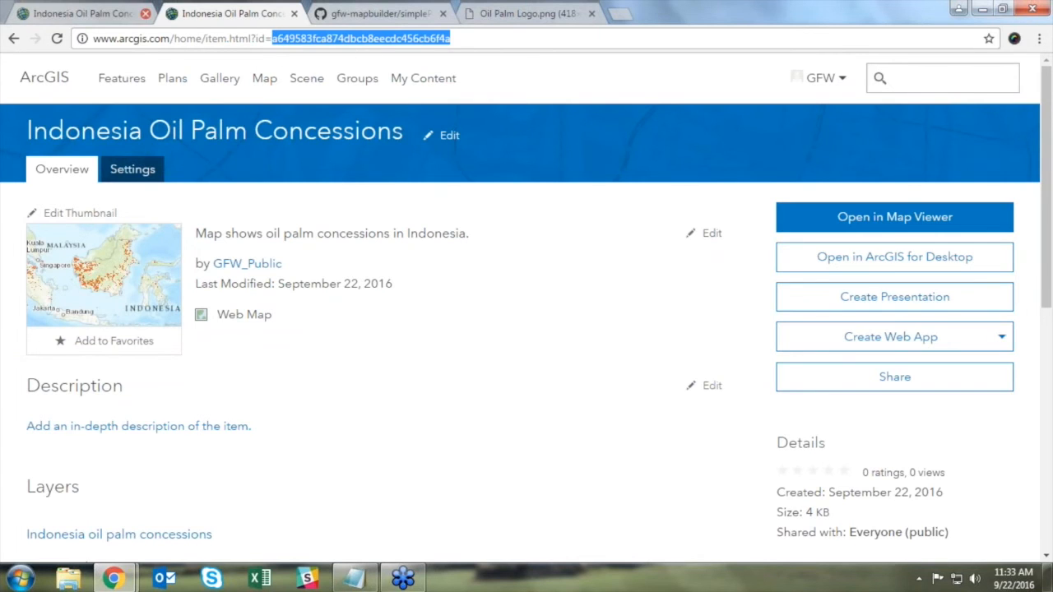
pyautogui.click(103, 13)
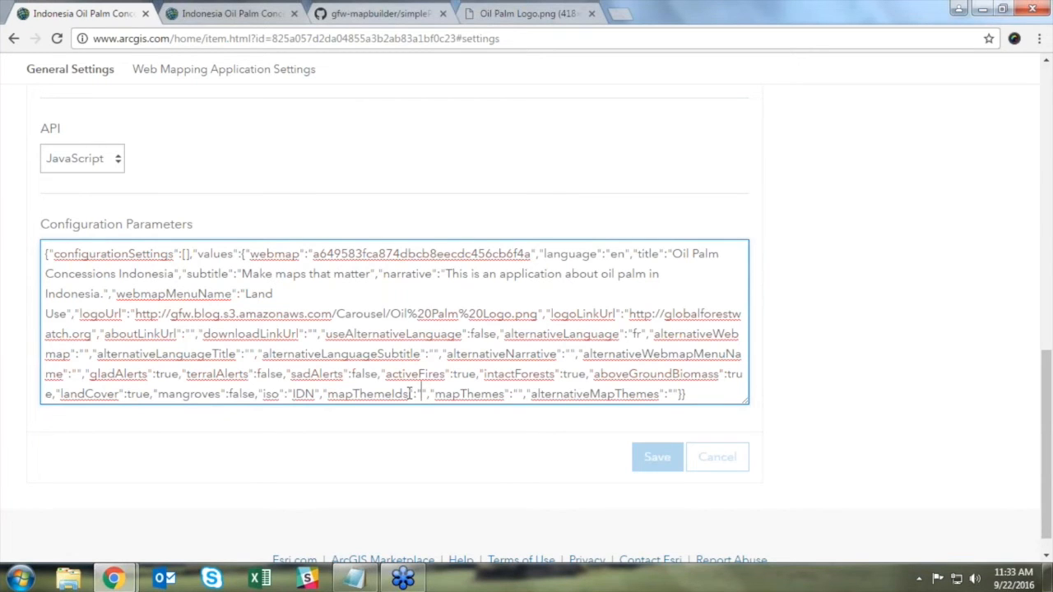
pyautogui.click(135, 580)
pyautogui.click(99, 502)
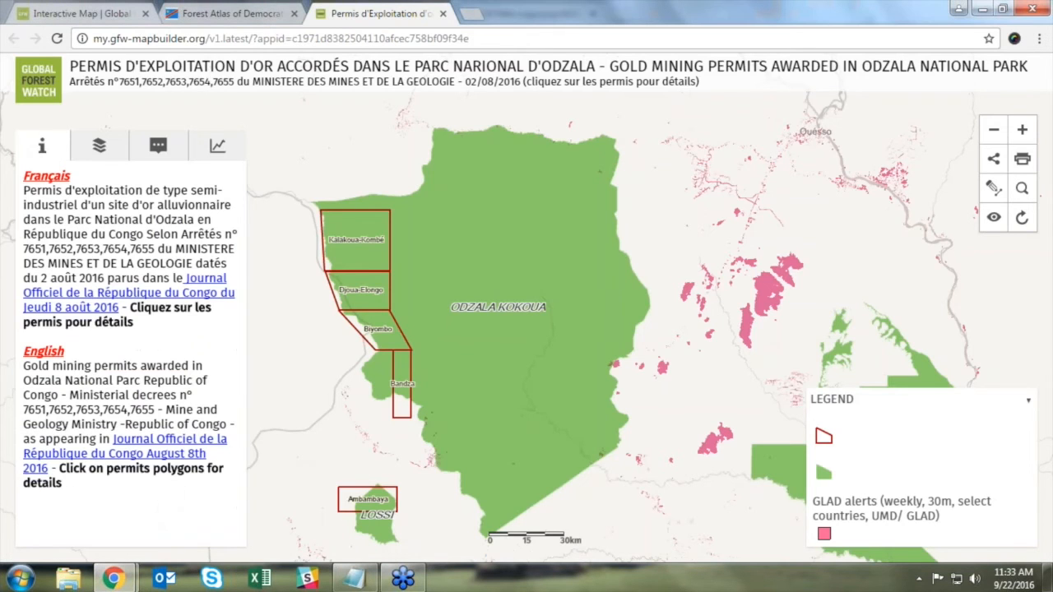
pyautogui.click(236, 17)
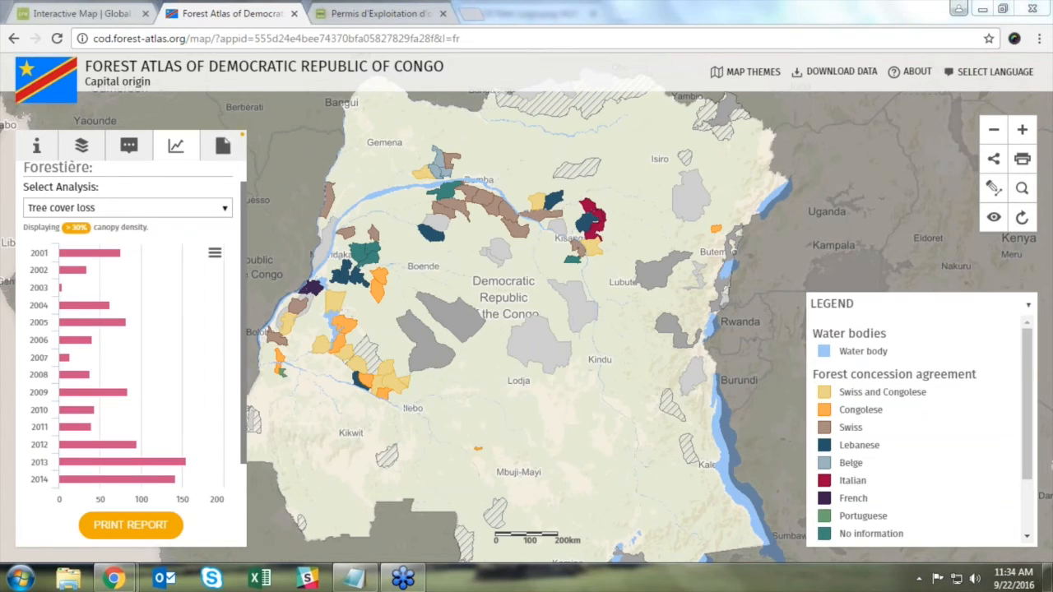
pyautogui.moveTo(255, 38); pyautogui.dragTo(434, 41)
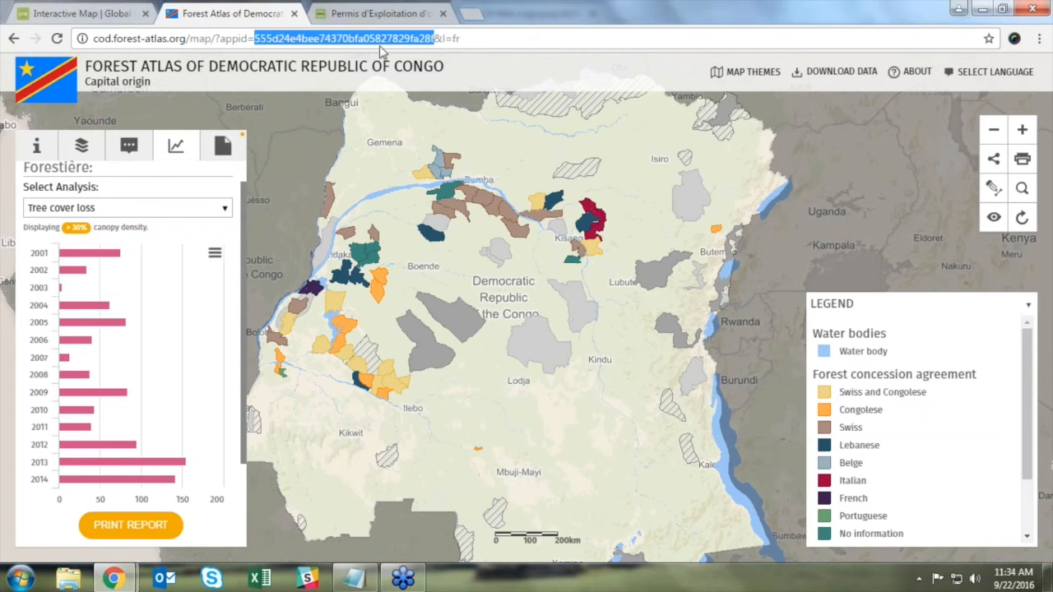
pyautogui.moveTo(681, 87)
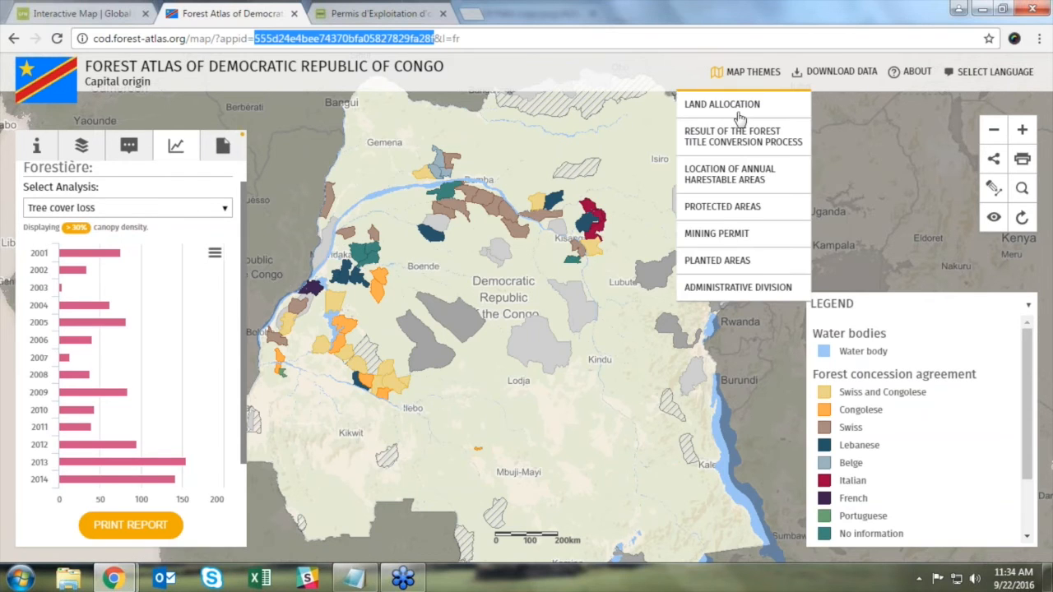
pyautogui.click(718, 262)
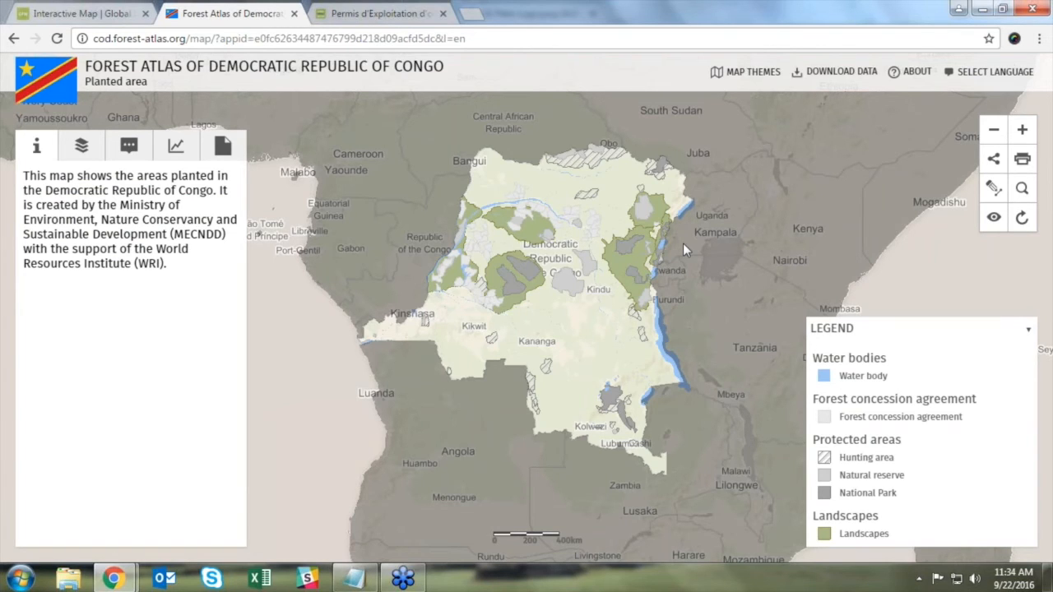
pyautogui.click(115, 14)
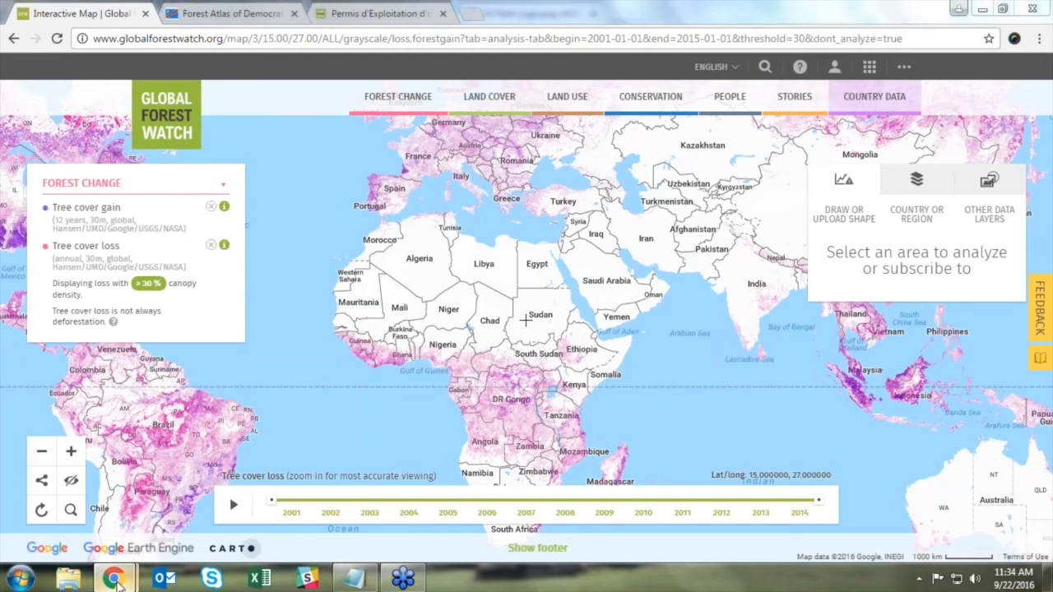
pyautogui.moveTo(115, 580)
pyautogui.click(228, 526)
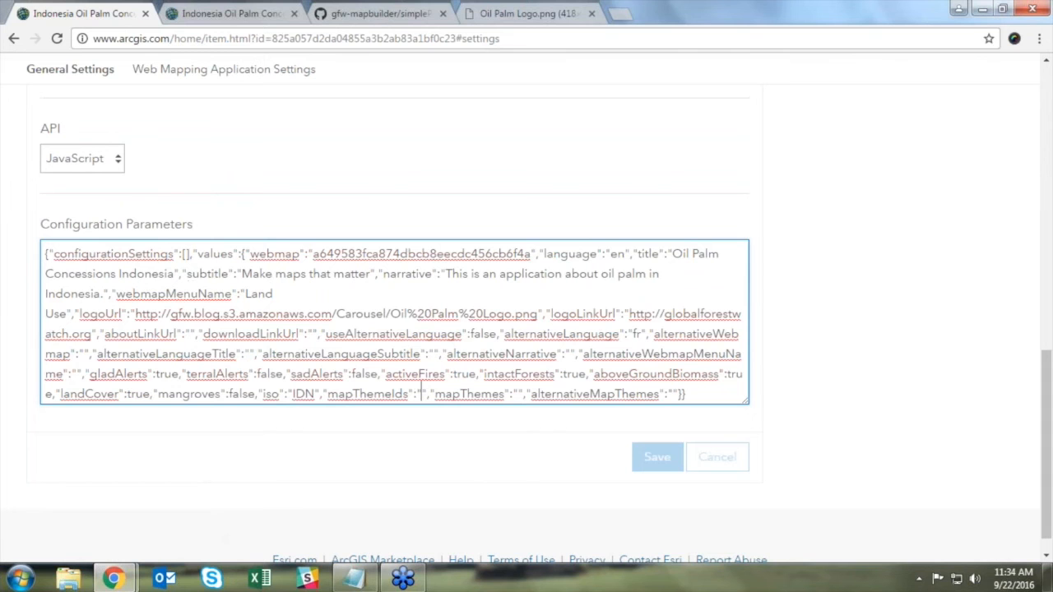
pyautogui.click(953, 277)
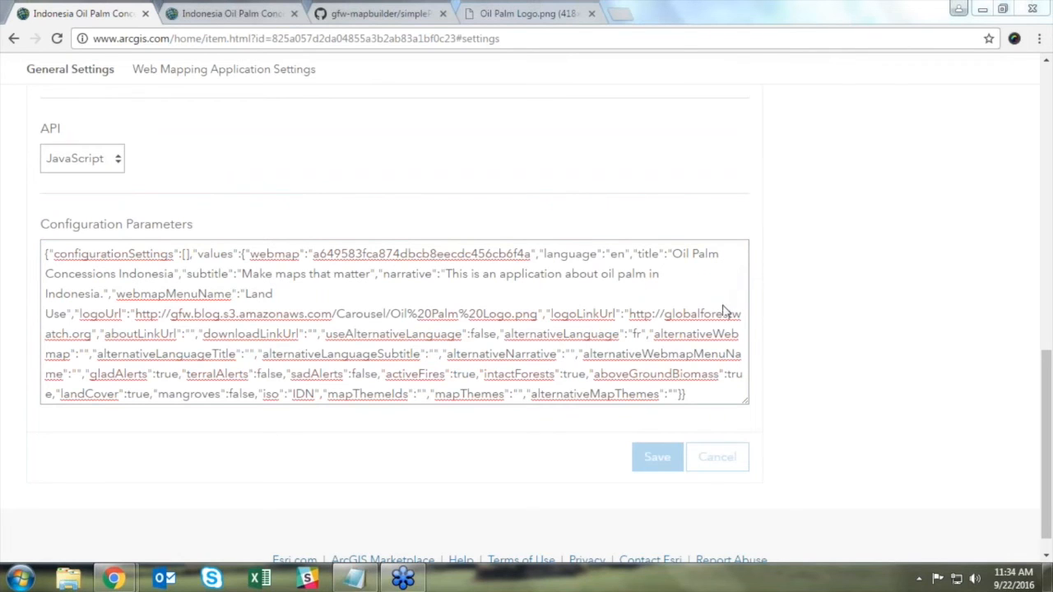
pyautogui.click(822, 335)
pyautogui.moveTo(116, 295); pyautogui.dragTo(233, 301)
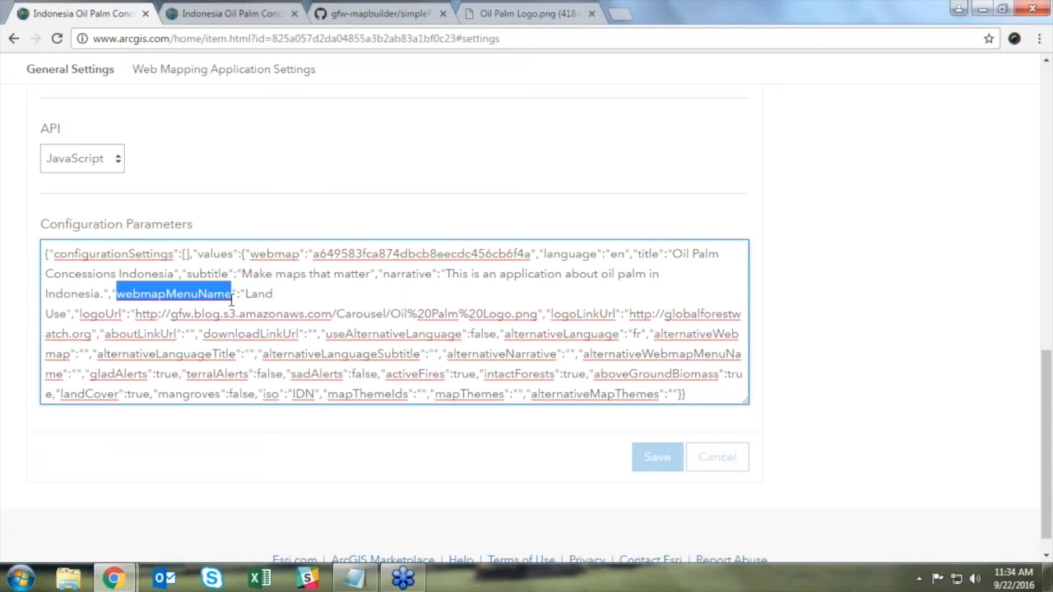
pyautogui.click(231, 14)
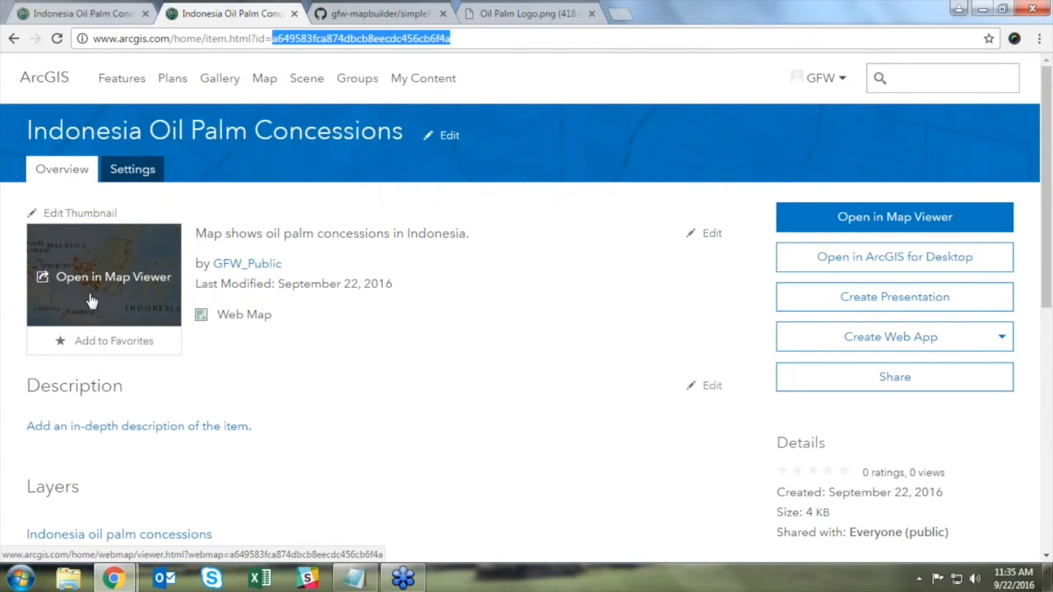
pyautogui.click(86, 15)
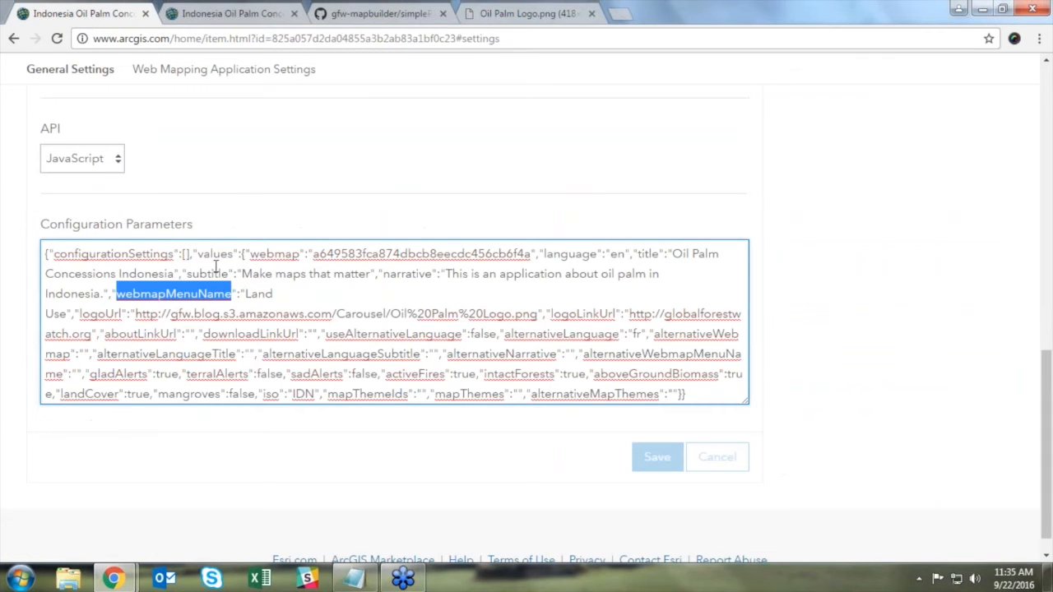
pyautogui.click(246, 294)
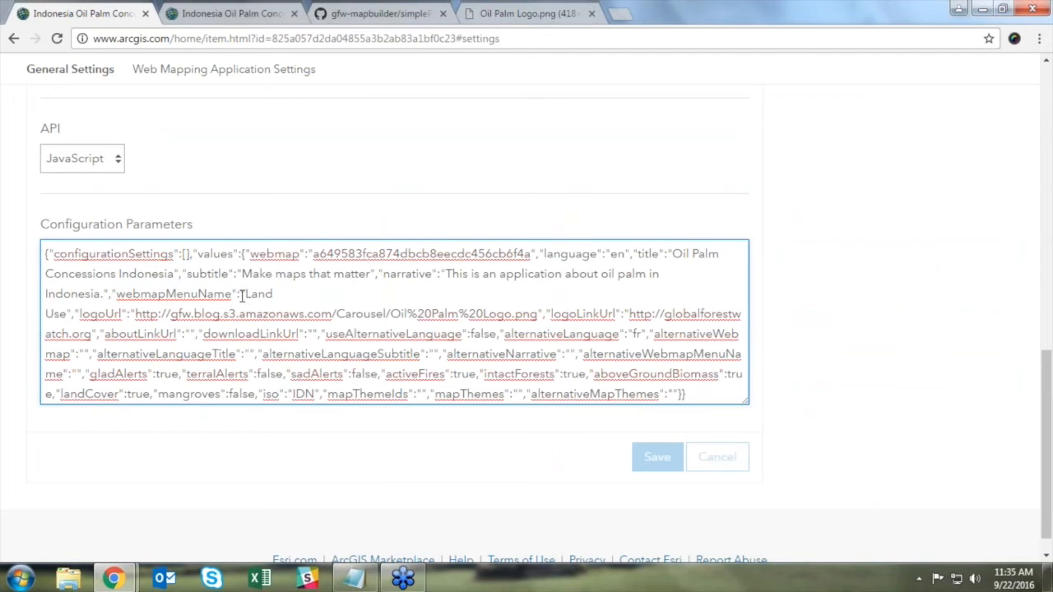
pyautogui.click(841, 252)
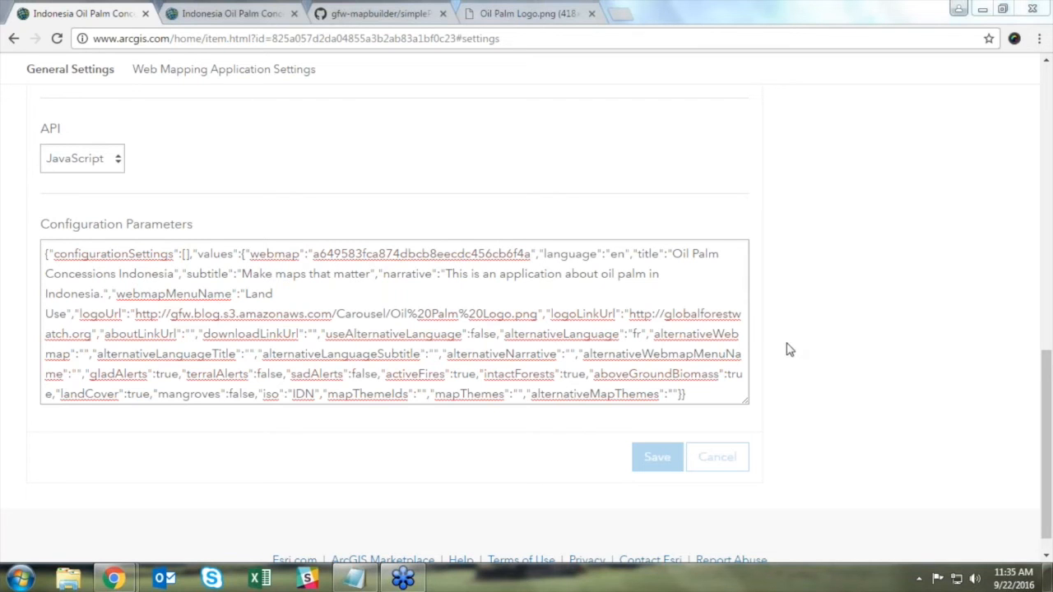
pyautogui.moveTo(1043, 396); pyautogui.dragTo(1048, 92)
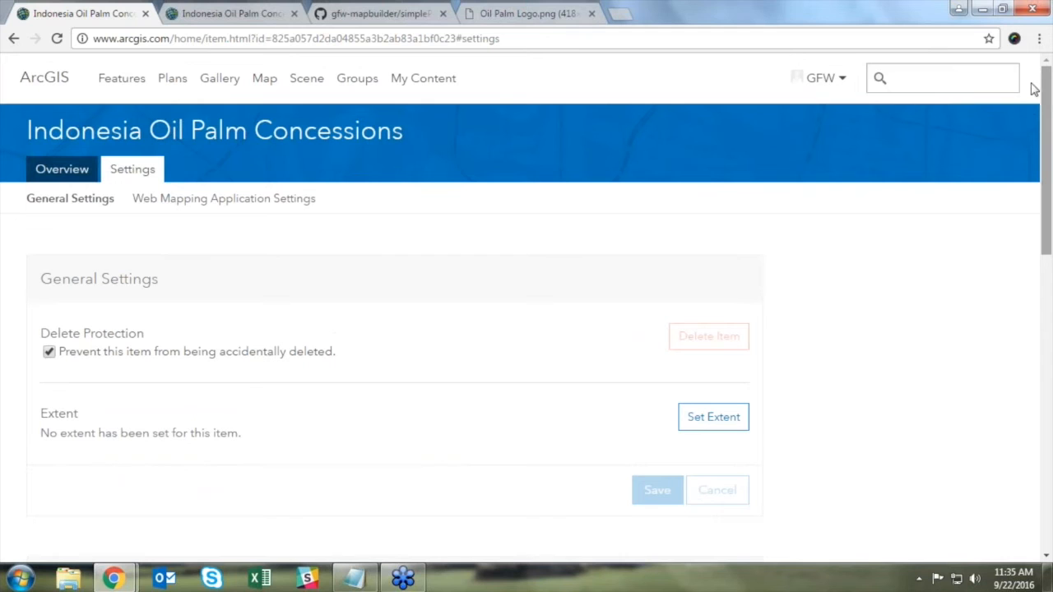
# Step: Back on the app's Overview, select its item id and launch View Application
pyautogui.click(83, 168)
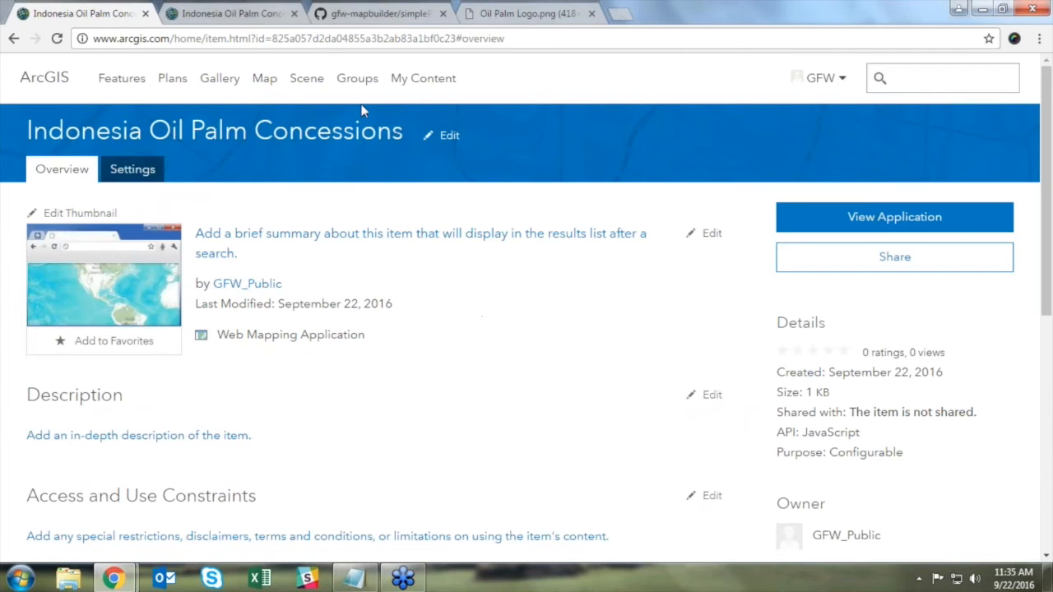
pyautogui.moveTo(274, 39); pyautogui.dragTo(456, 47)
pyautogui.hotkey('ctrl', 'c')
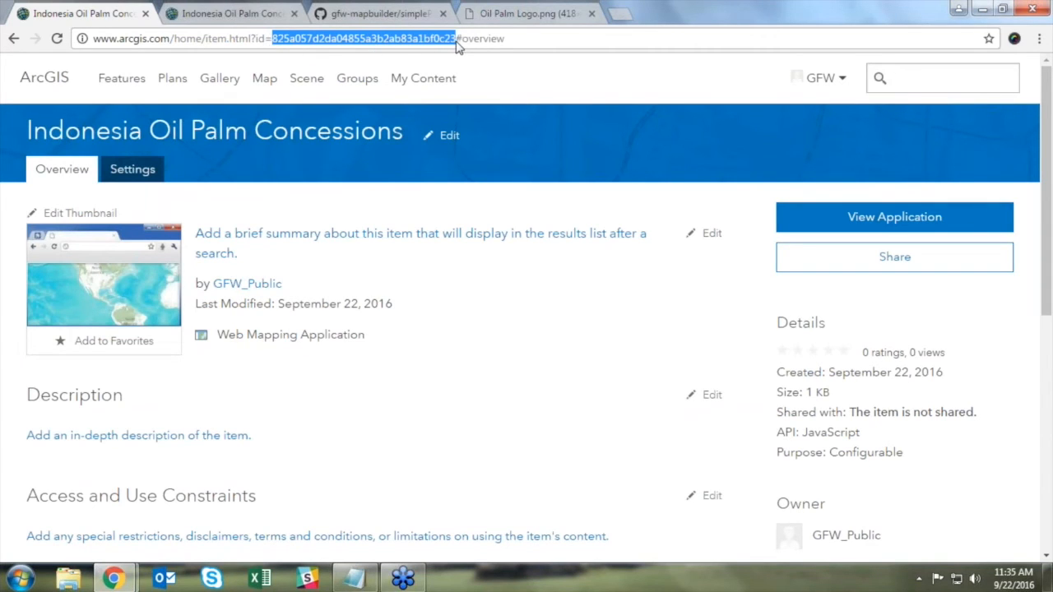
pyautogui.click(533, 289)
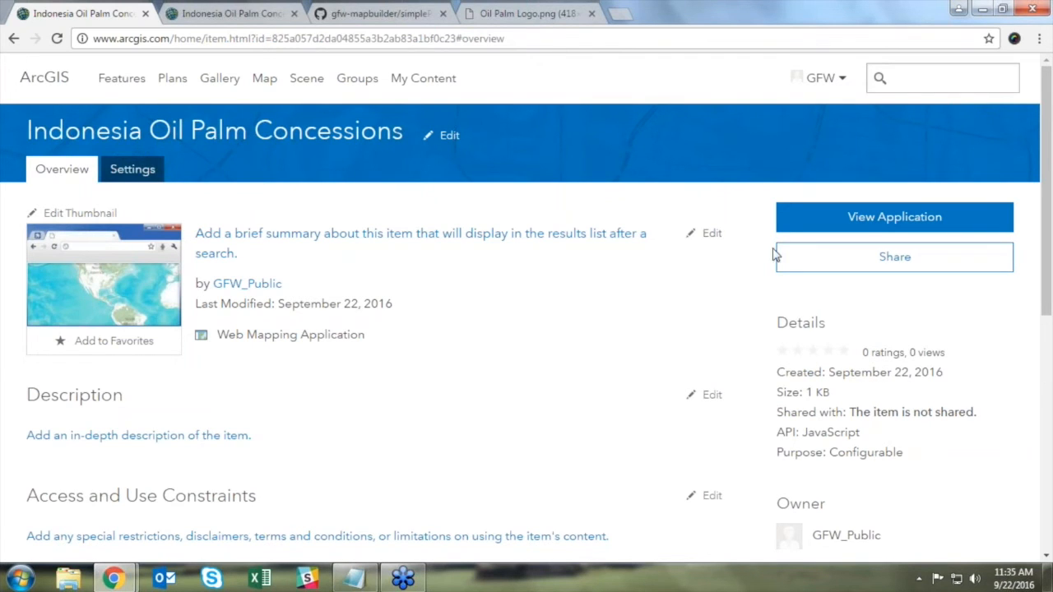
pyautogui.click(841, 224)
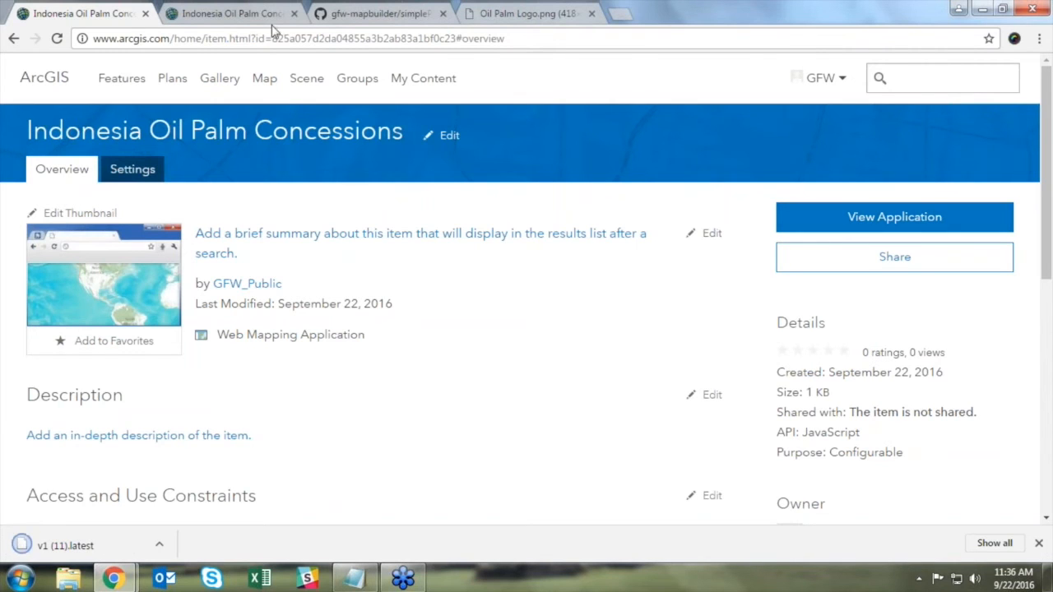
pyautogui.click(624, 20)
# Step: Go to the Mapbuilder site and append ?appid= with the new app id to its address
pyautogui.write('my.gfw-mapbuilder.org')
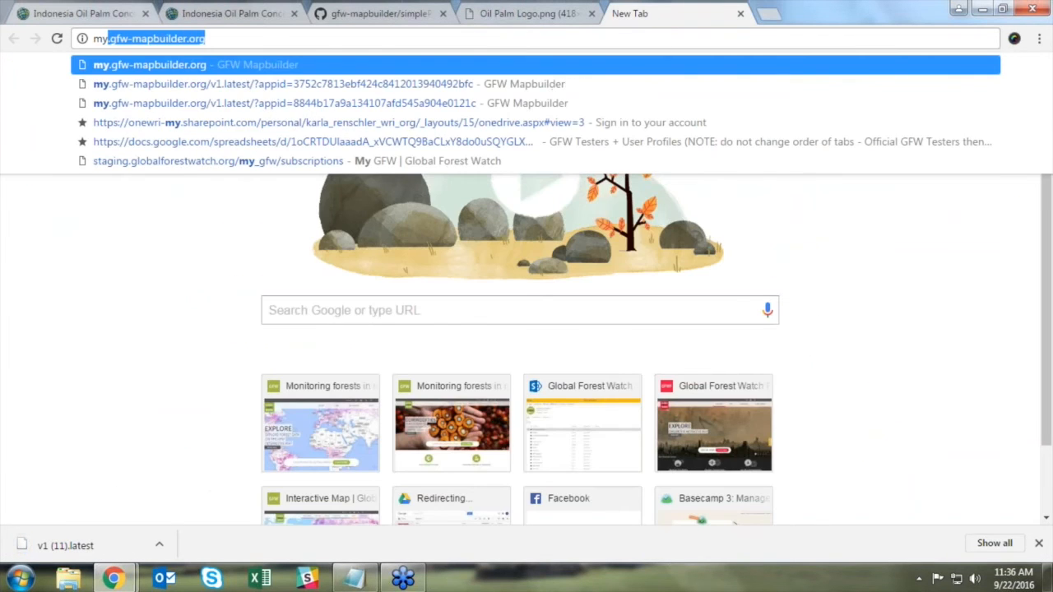
pyautogui.press('Return')
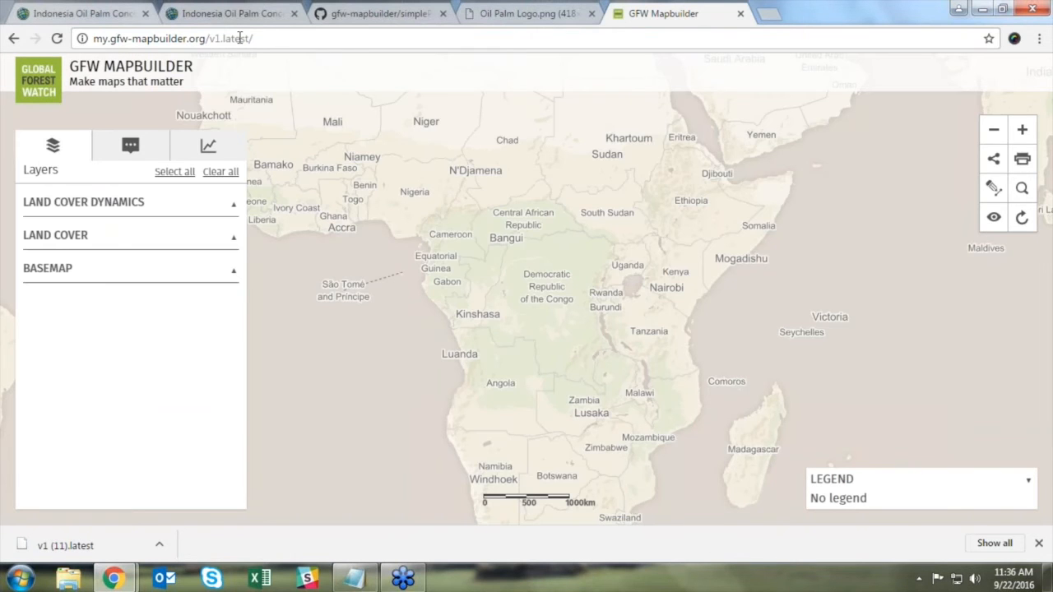
pyautogui.click(257, 37)
pyautogui.click(257, 37)
pyautogui.write('?')
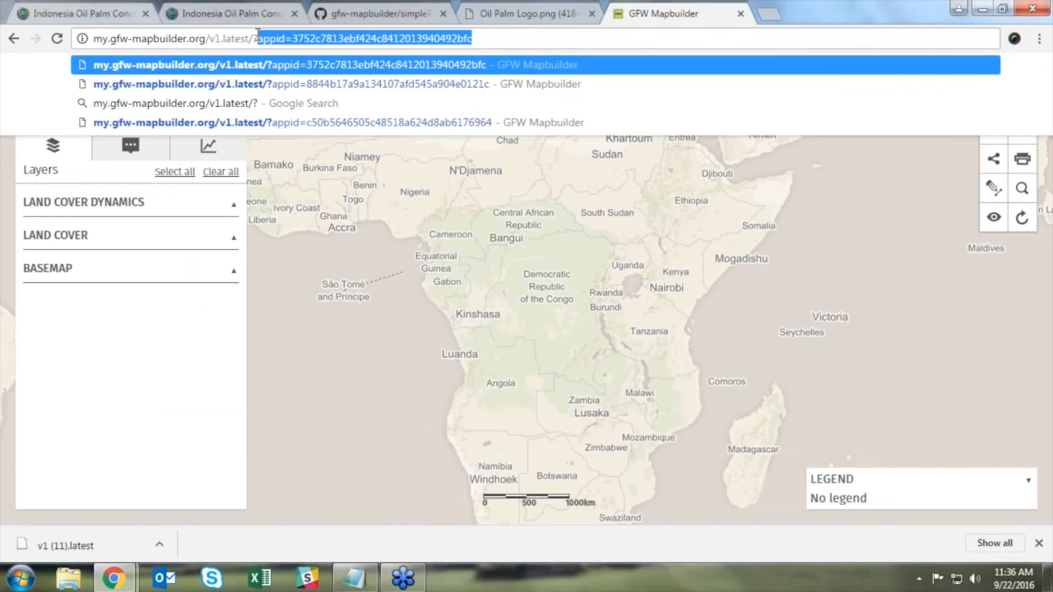
pyautogui.write('appid')
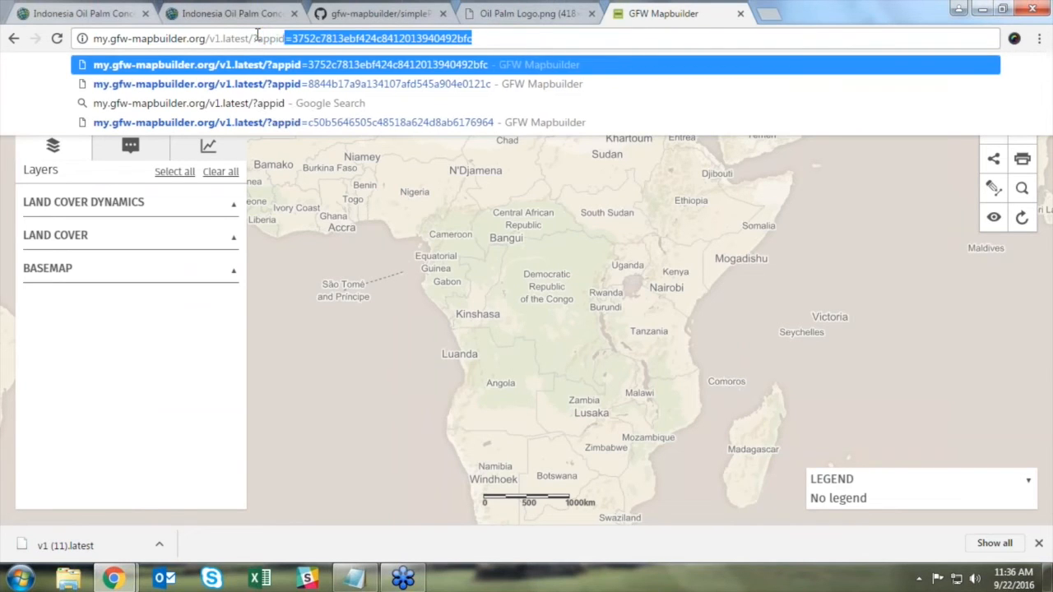
pyautogui.press('BackSpace')
pyautogui.write('=')
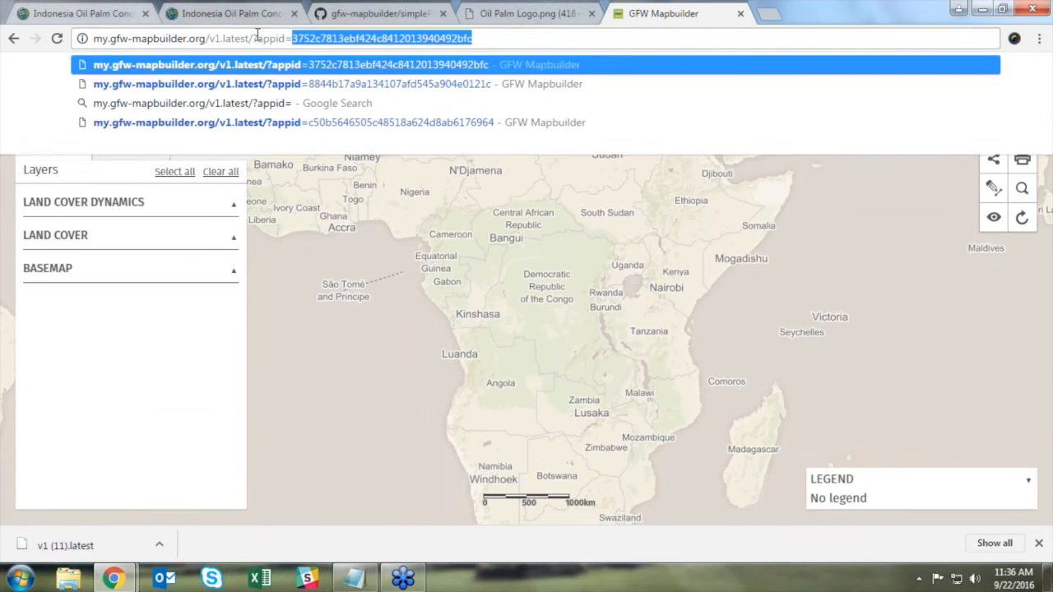
pyautogui.hotkey('ctrl', 'v')
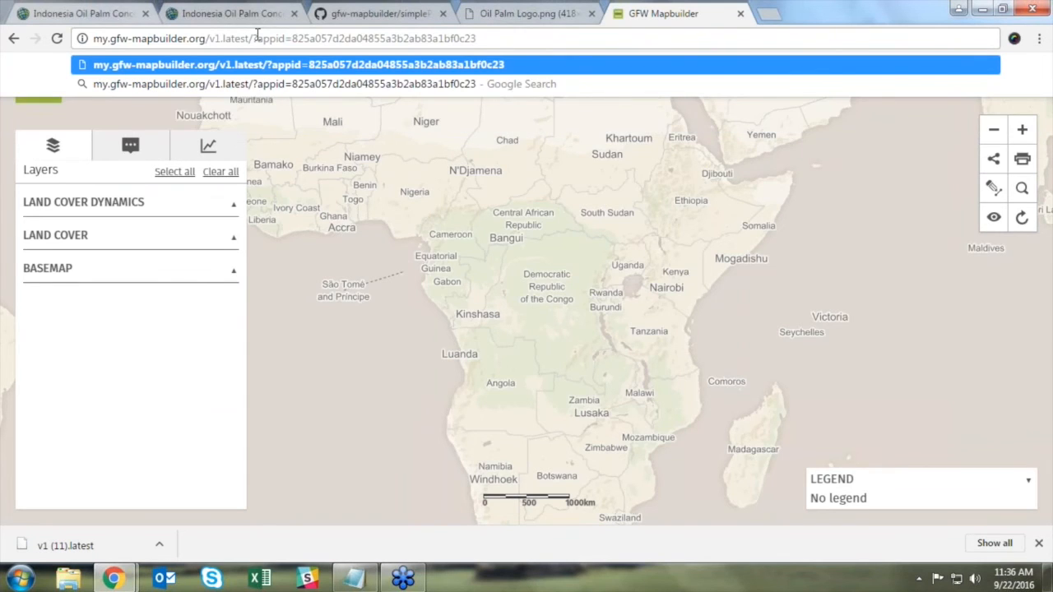
# Step: Load Mapbuilder with the new app id and dismiss the sign-in request
pyautogui.click(90, 9)
pyautogui.click(659, 11)
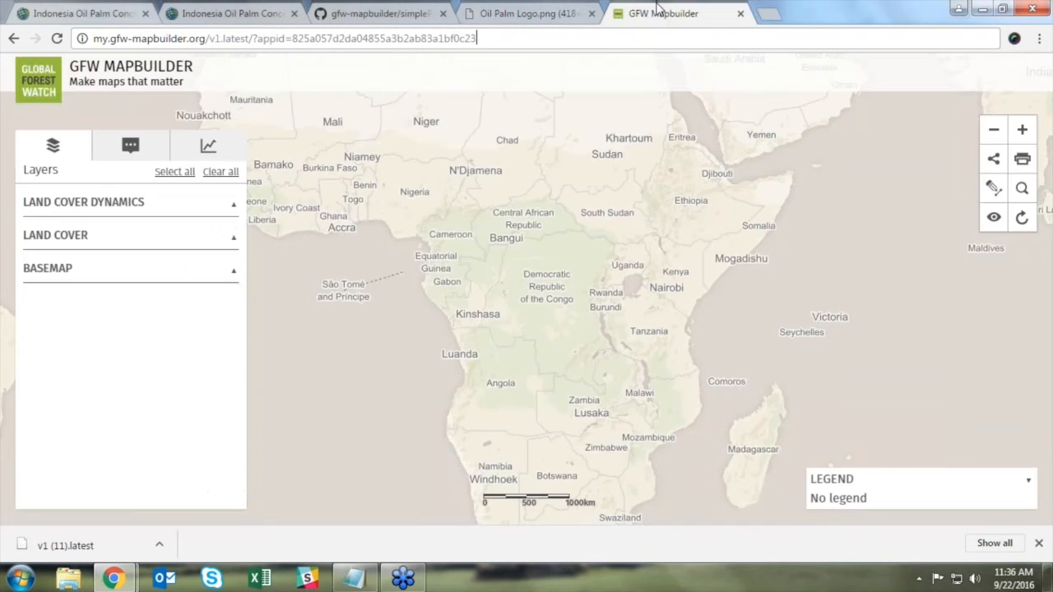
pyautogui.press('Return')
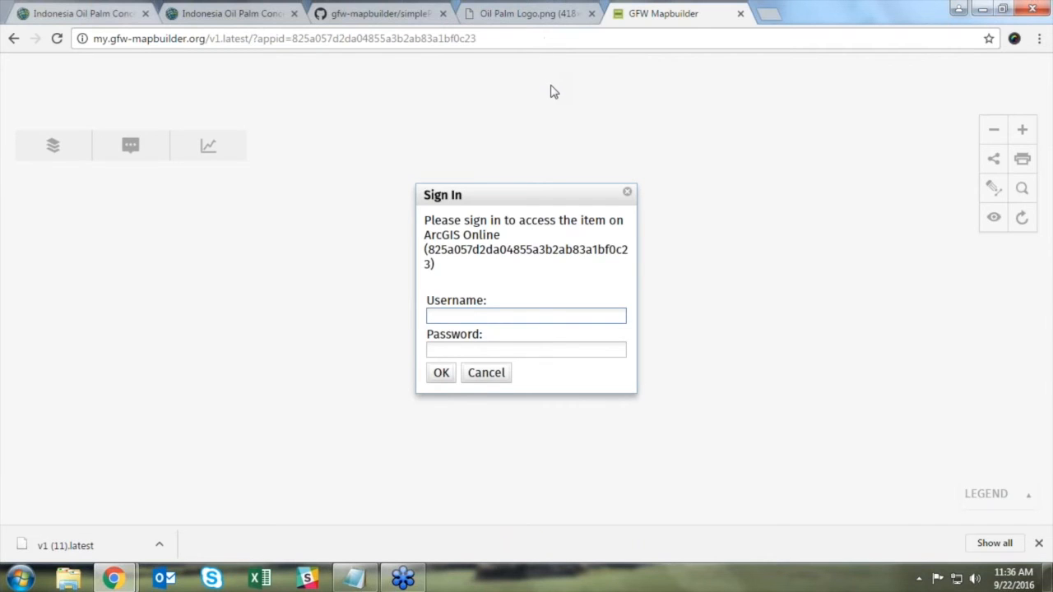
pyautogui.click(496, 376)
# Step: Share the Oil Palm Concessions app item with Everyone (public)
pyautogui.click(109, 10)
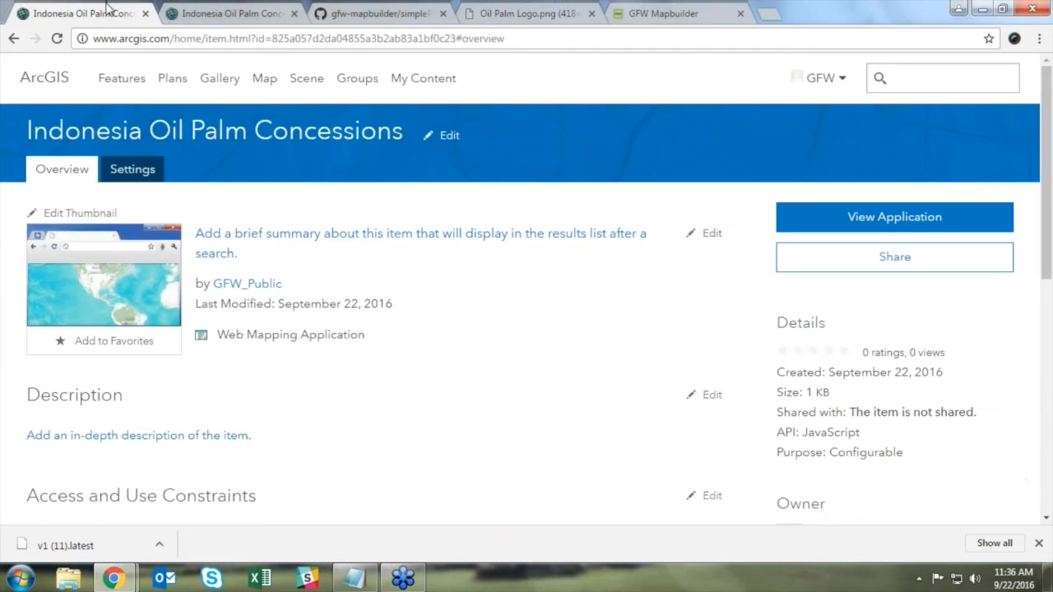
pyautogui.click(856, 257)
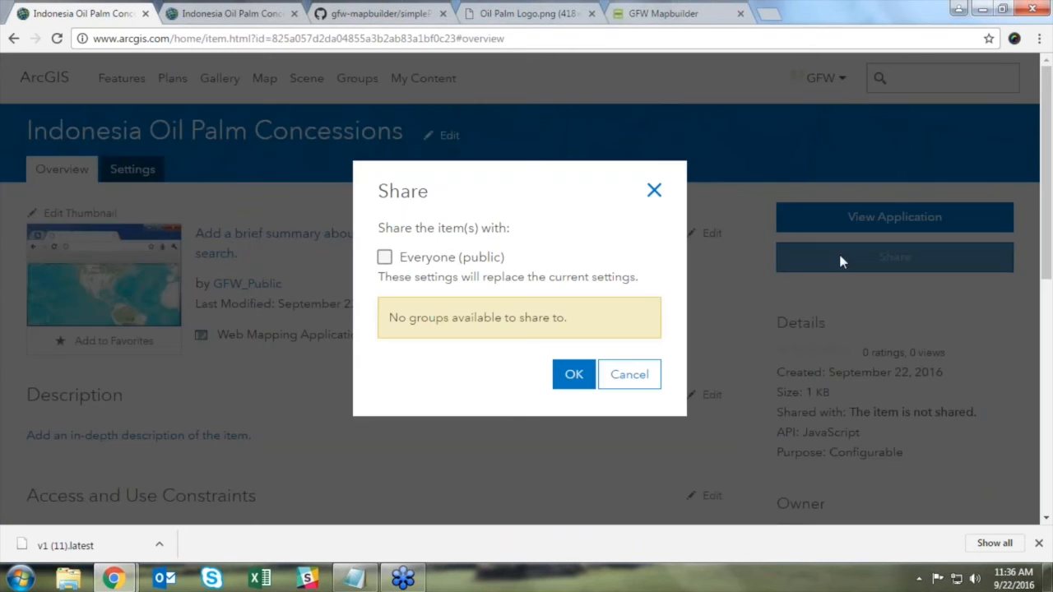
pyautogui.click(655, 190)
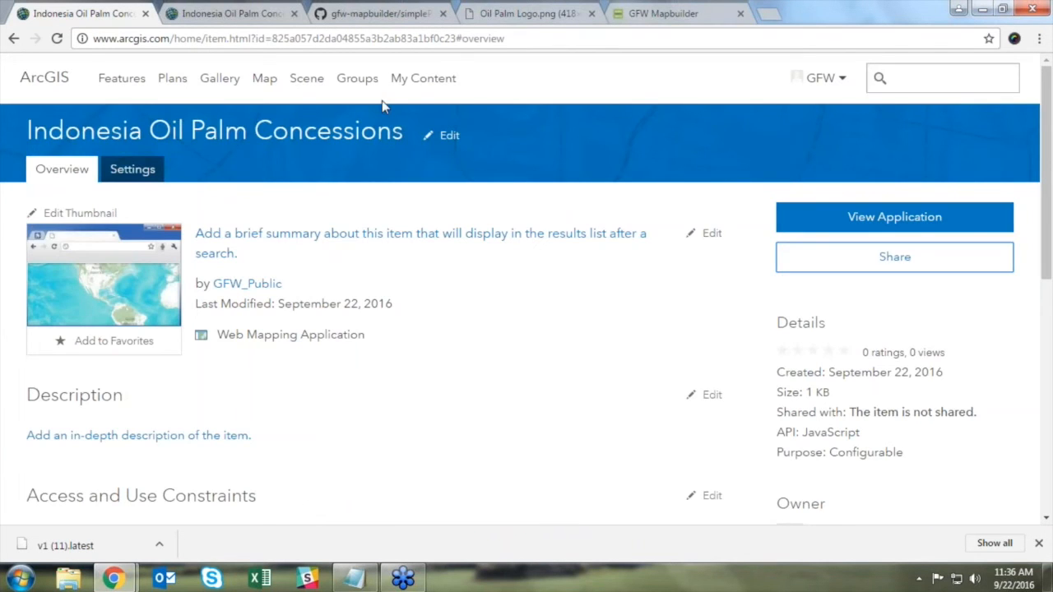
pyautogui.click(905, 261)
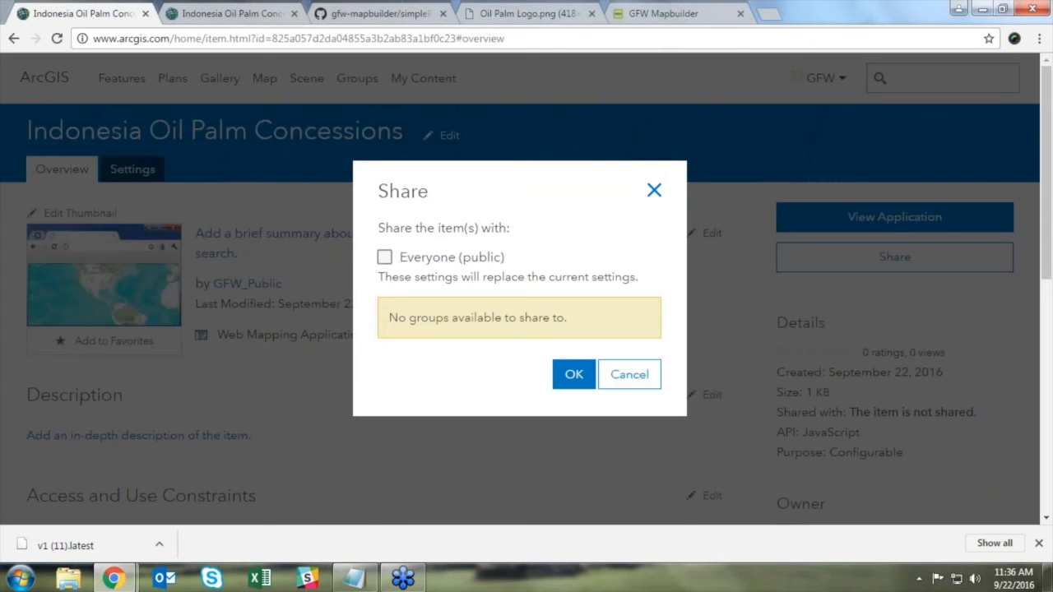
pyautogui.click(385, 259)
pyautogui.click(571, 373)
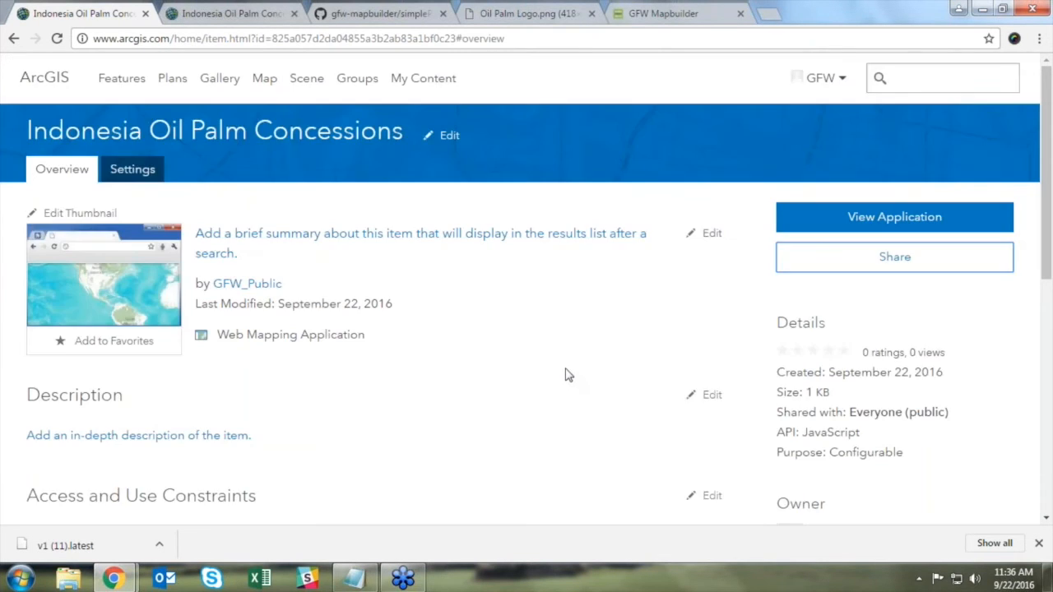
pyautogui.click(659, 15)
pyautogui.click(630, 38)
# Step: Reload the now-public app, switch on the Glad Alerts layer and pan to Kalimantan
pyautogui.press('Return')
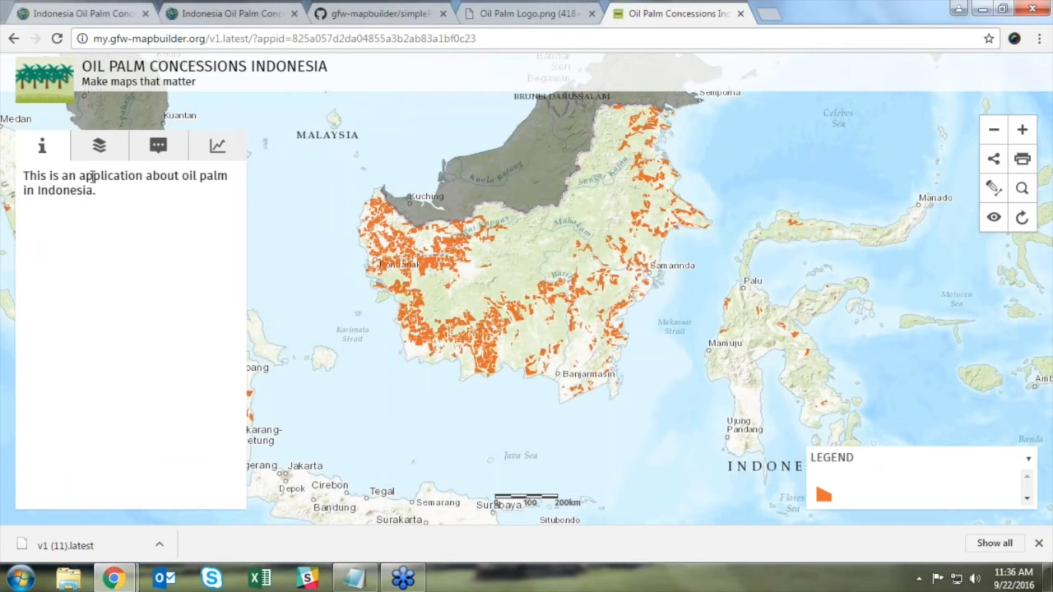
pyautogui.click(113, 156)
pyautogui.click(127, 204)
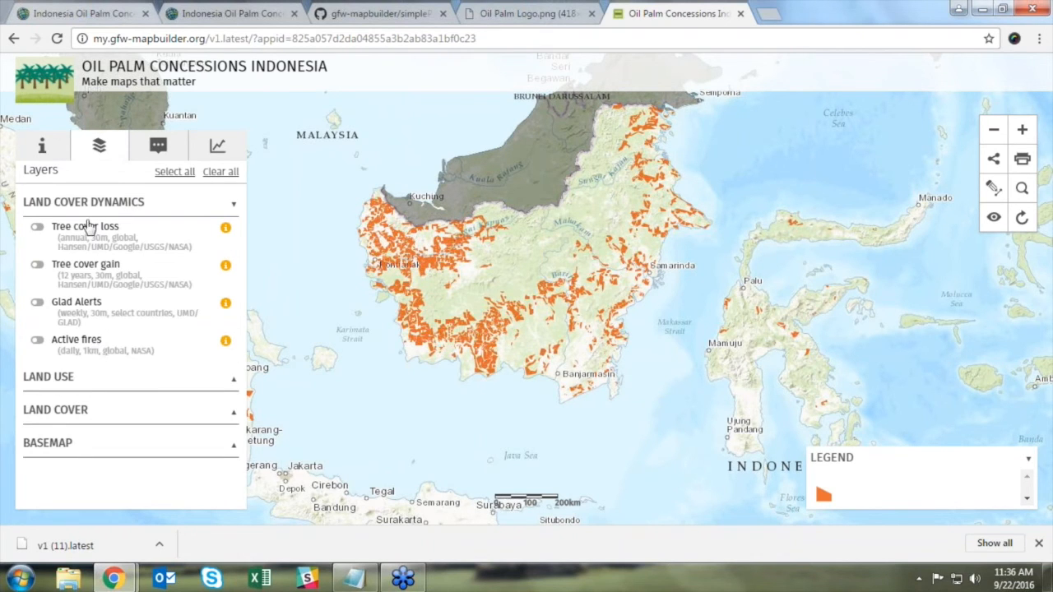
pyautogui.click(37, 302)
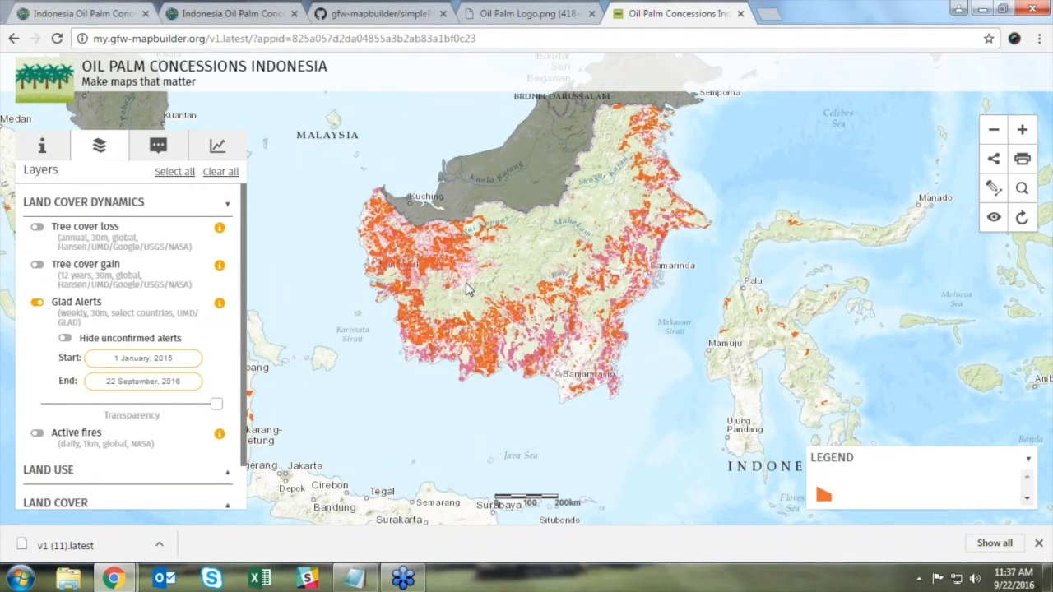
pyautogui.scroll(1, 465, 282)
pyautogui.moveTo(565, 295); pyautogui.dragTo(561, 282)
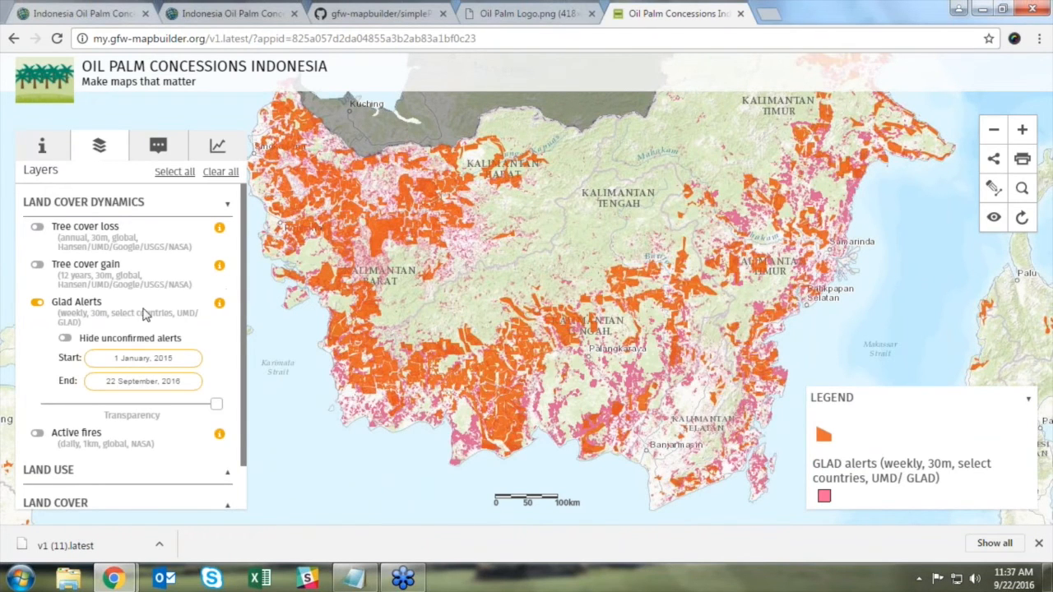
pyautogui.moveTo(243, 318); pyautogui.dragTo(242, 370)
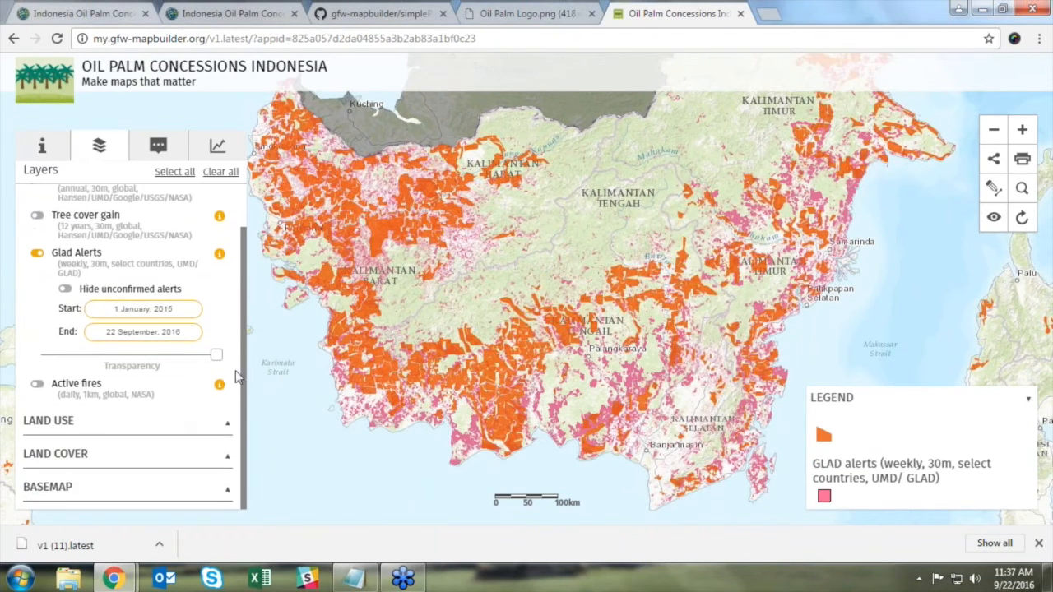
# Step: Make the oil palm concessions layer semi-transparent with its transparency slider
pyautogui.click(71, 426)
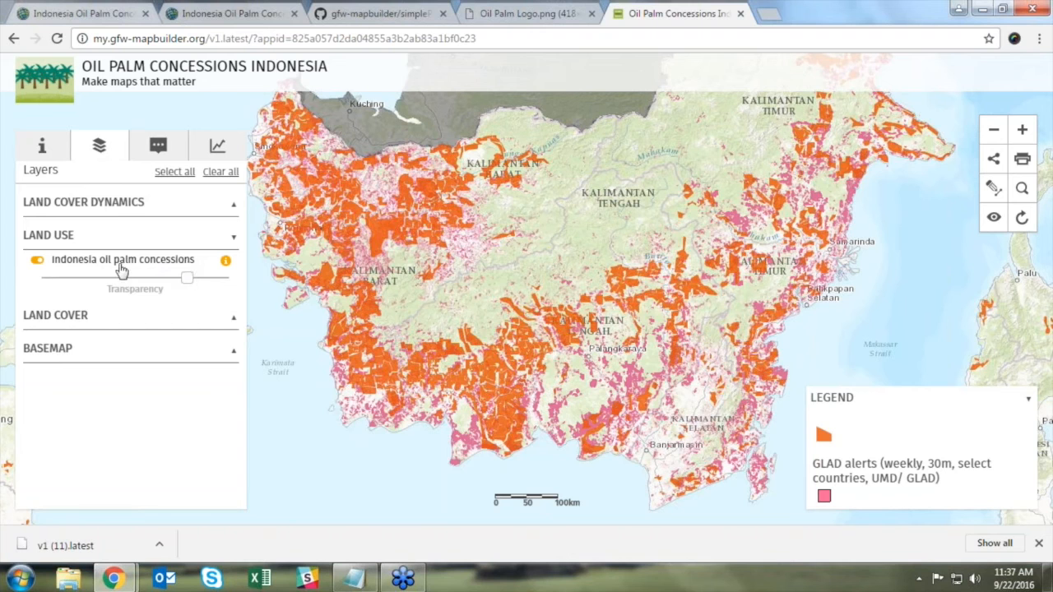
pyautogui.moveTo(188, 278); pyautogui.dragTo(140, 283)
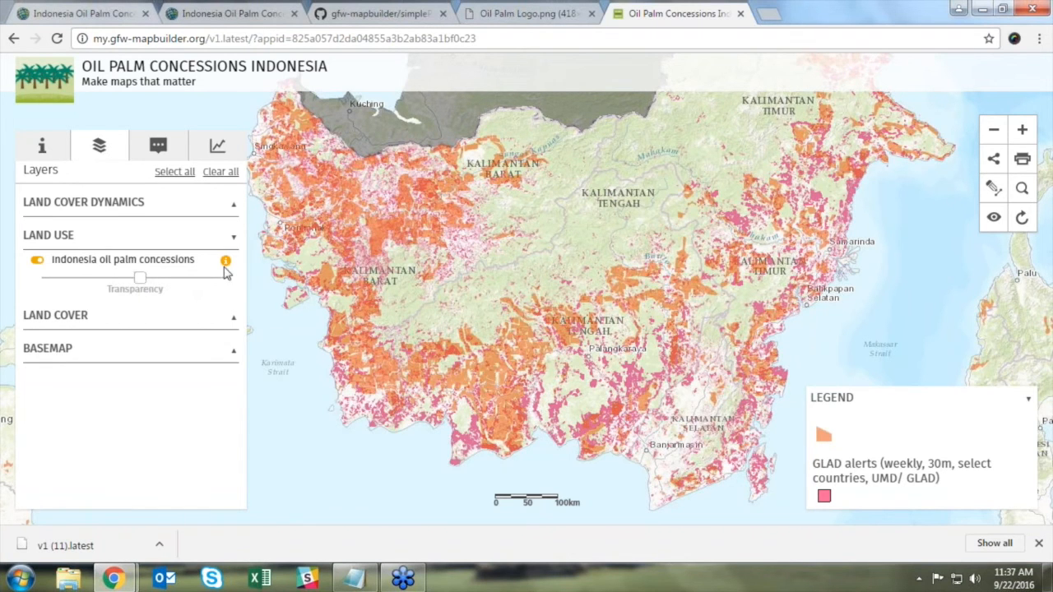
pyautogui.click(77, 314)
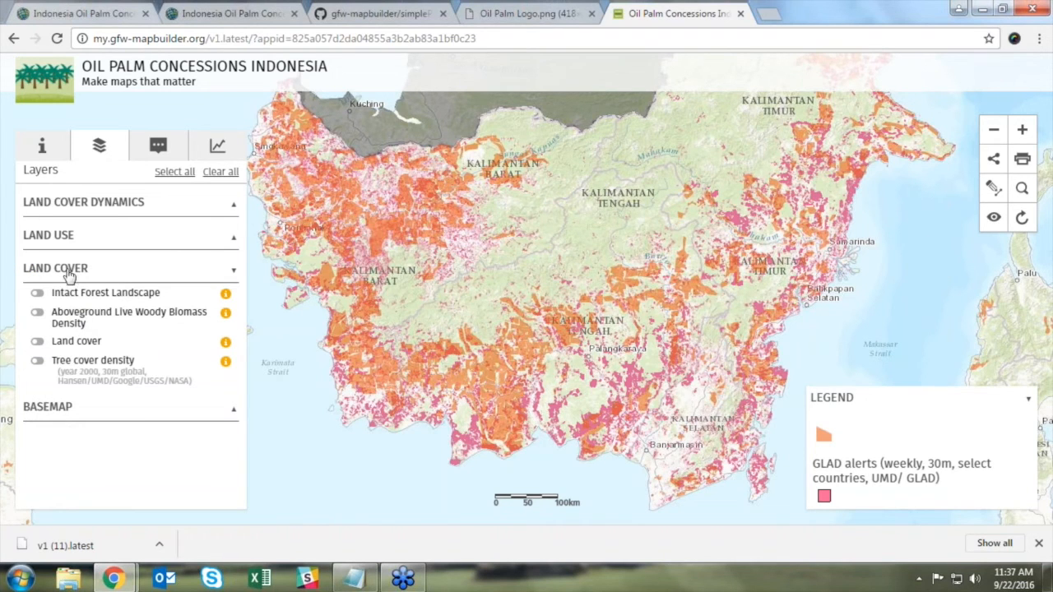
pyautogui.click(159, 145)
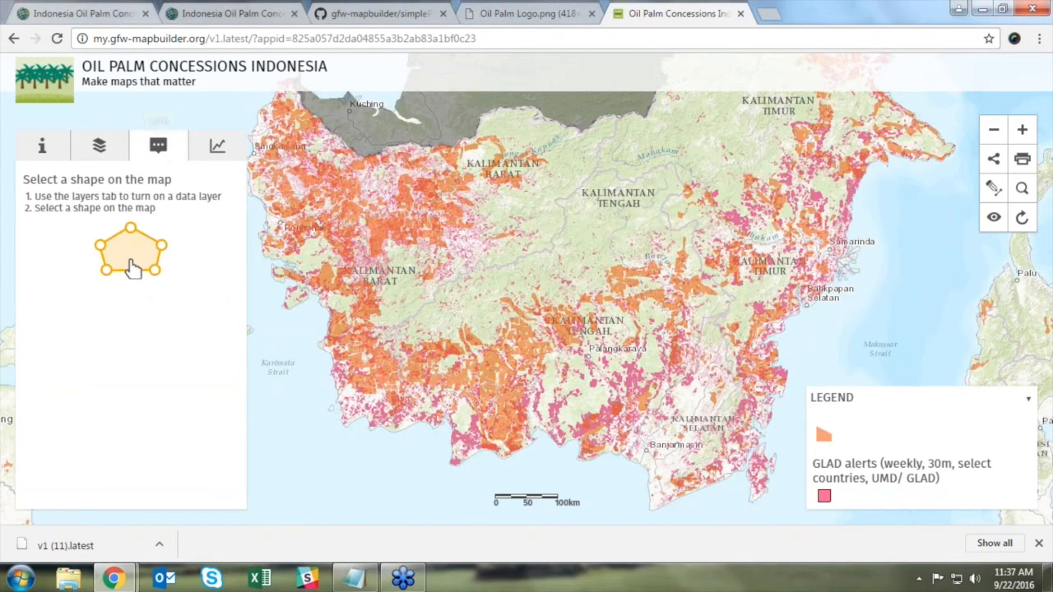
# Step: Select the PT. TRI PERMAI HIJAU concession and run a Tree cover loss analysis
pyautogui.click(472, 347)
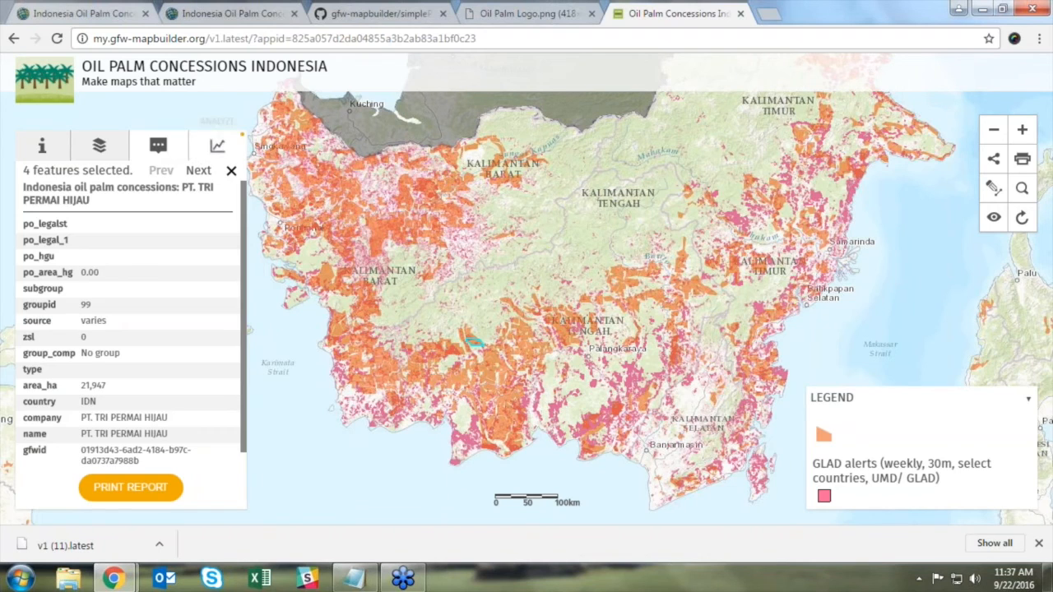
pyautogui.click(217, 148)
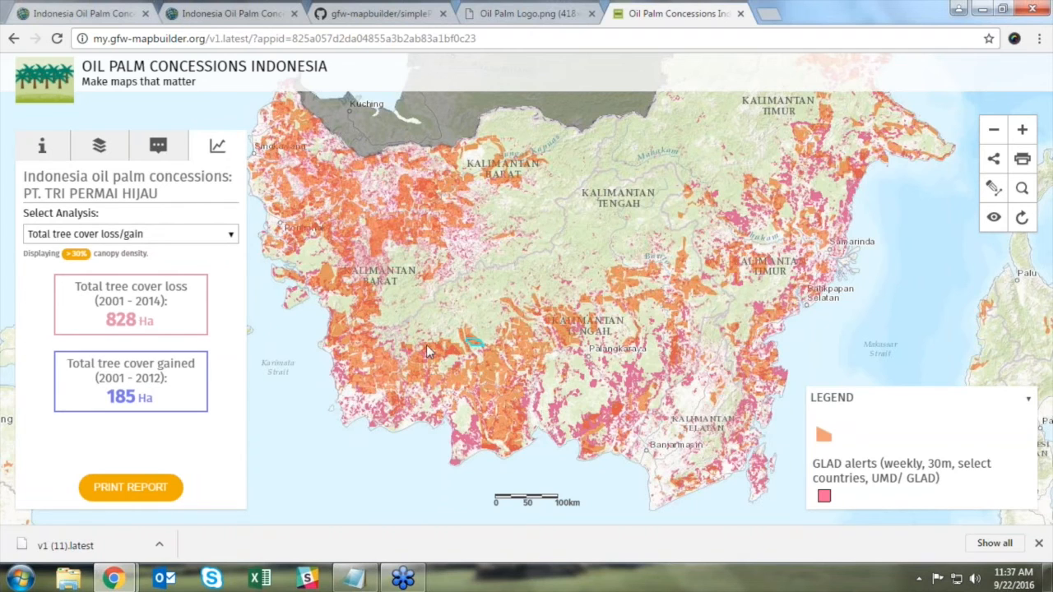
pyautogui.click(135, 233)
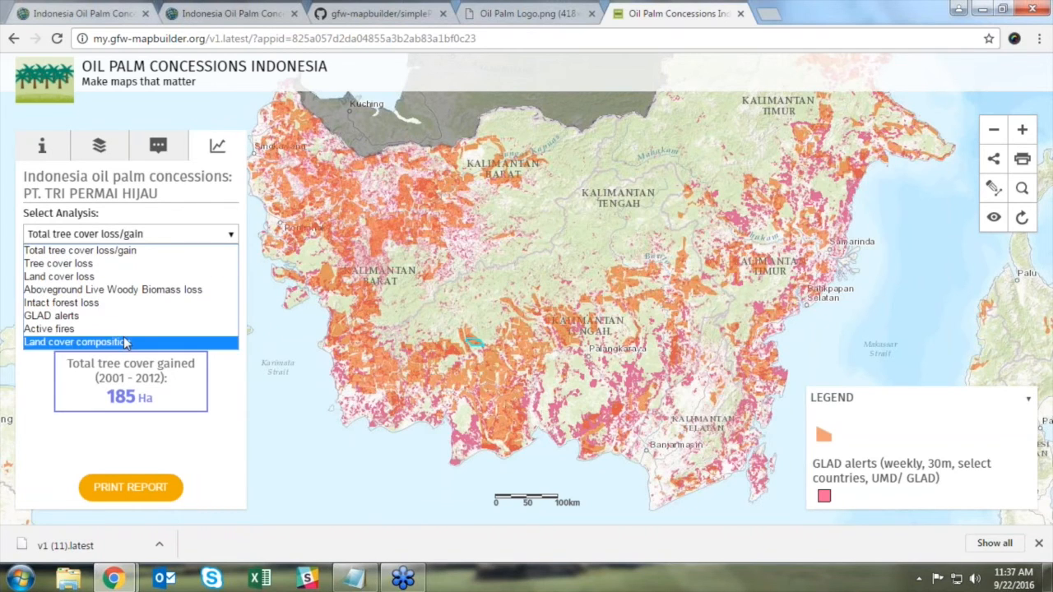
pyautogui.click(107, 268)
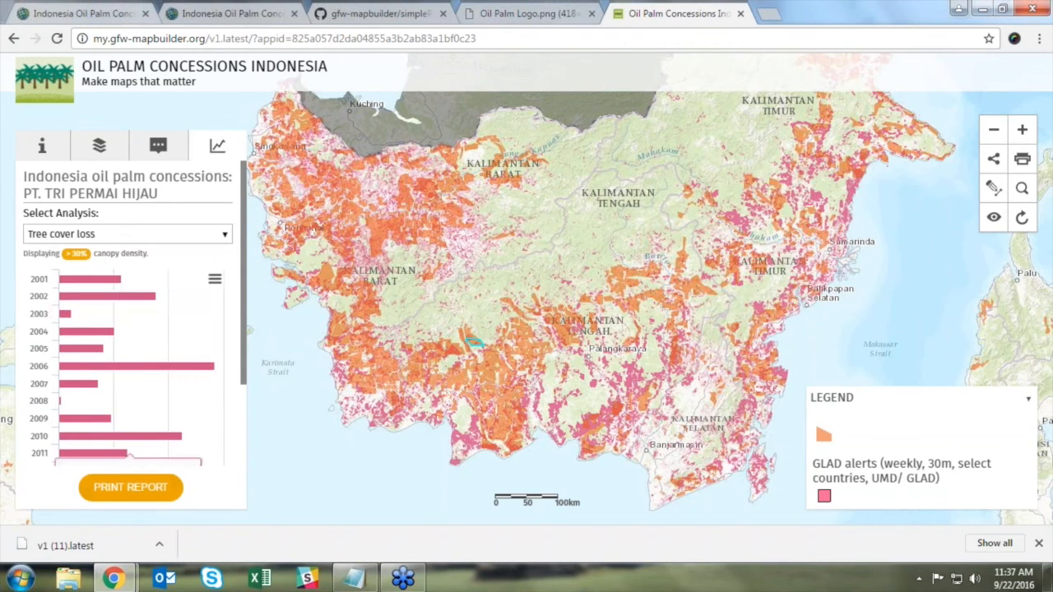
# Step: Preview its printable report showing 828 Ha tree cover loss, then close it
pyautogui.click(1038, 544)
pyautogui.click(142, 524)
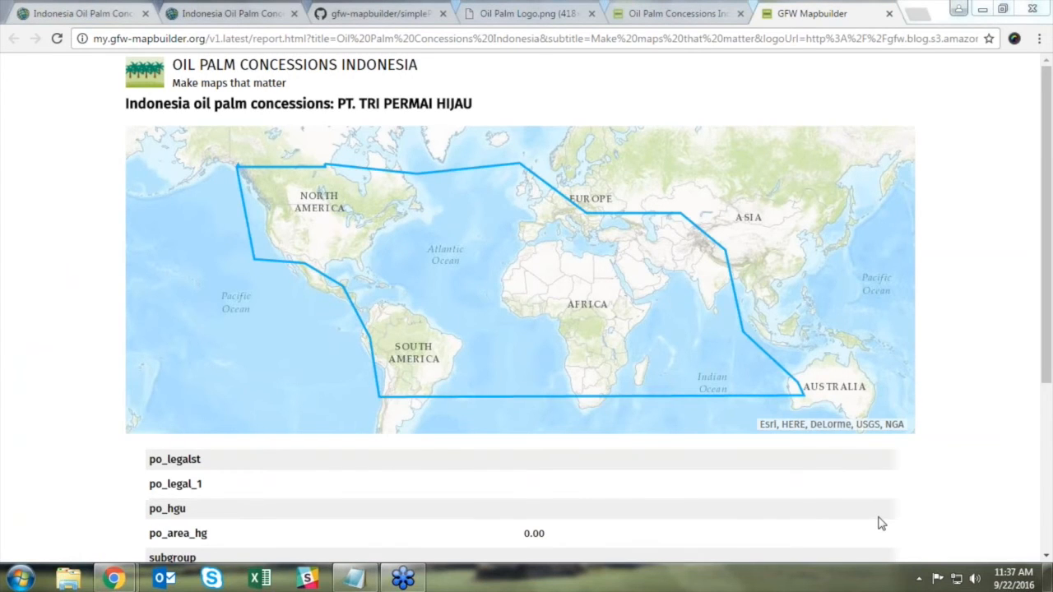
pyautogui.moveTo(1048, 107); pyautogui.dragTo(1046, 74)
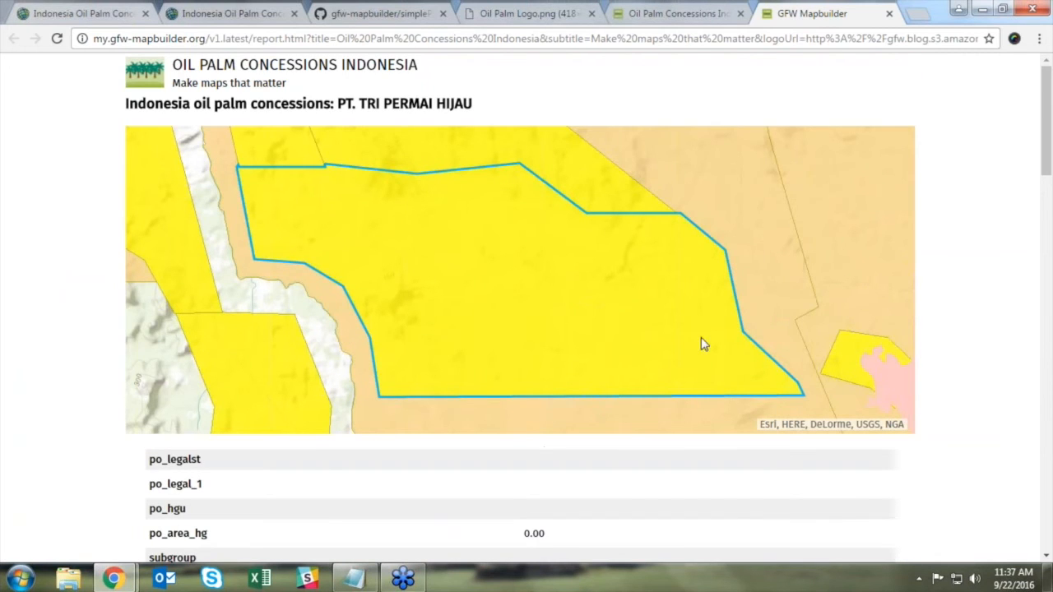
pyautogui.click(889, 14)
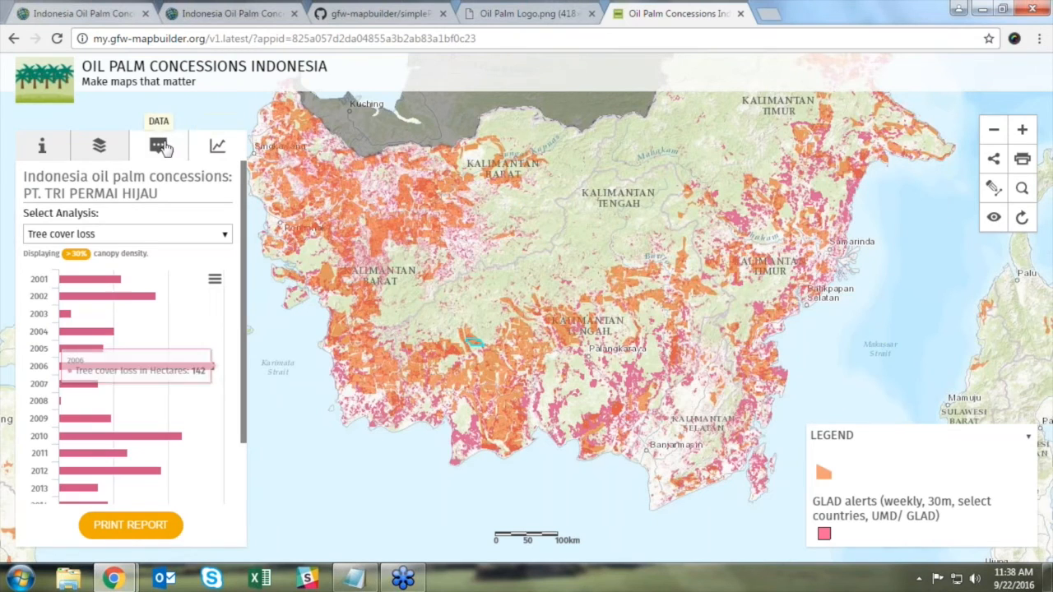
# Step: Draw a three-corner triangle over central Kalimantan and analyse it as Custom Feature #1
pyautogui.click(220, 149)
pyautogui.click(220, 149)
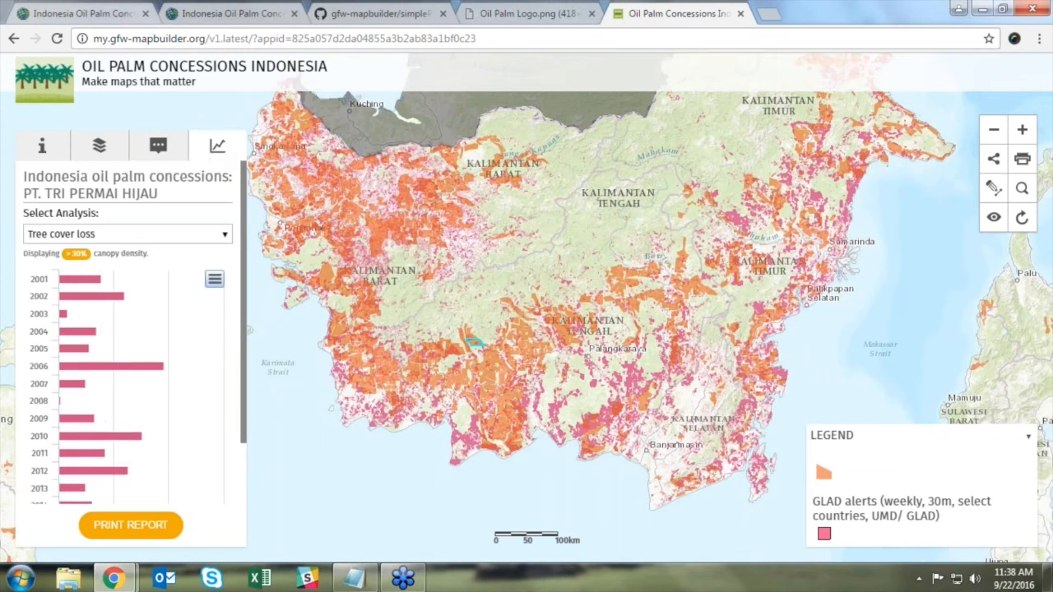
pyautogui.scroll(-2, 202, 346)
pyautogui.scroll(2, 202, 345)
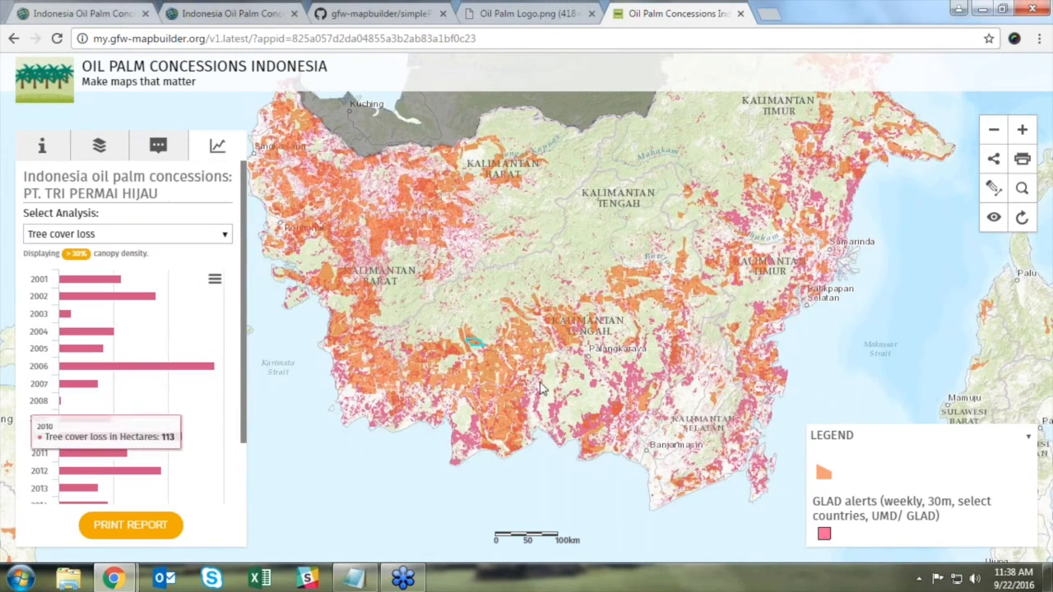
pyautogui.click(992, 192)
pyautogui.click(527, 281)
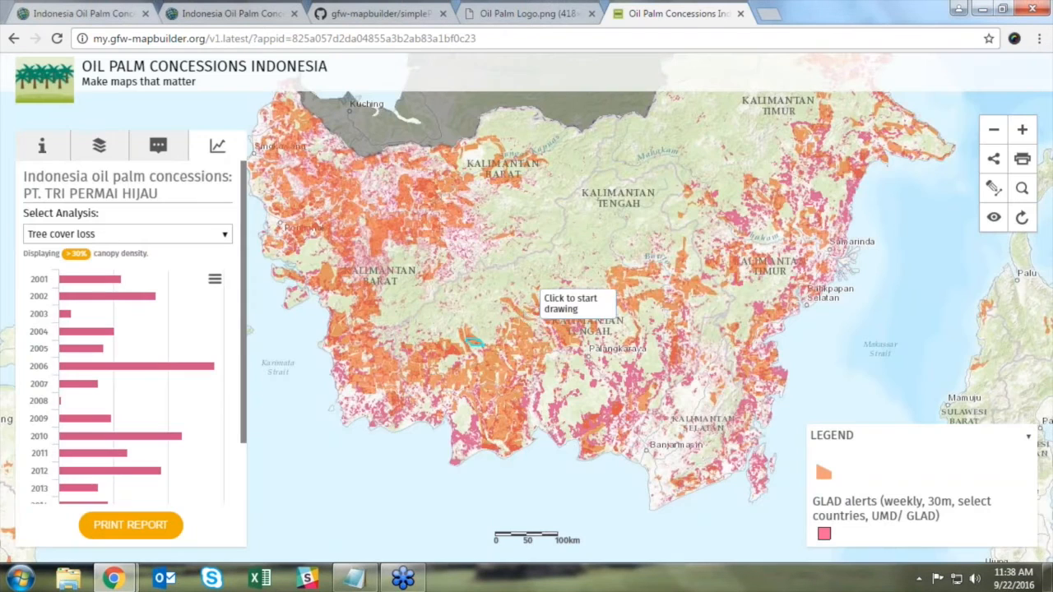
pyautogui.click(482, 322)
pyautogui.click(511, 294)
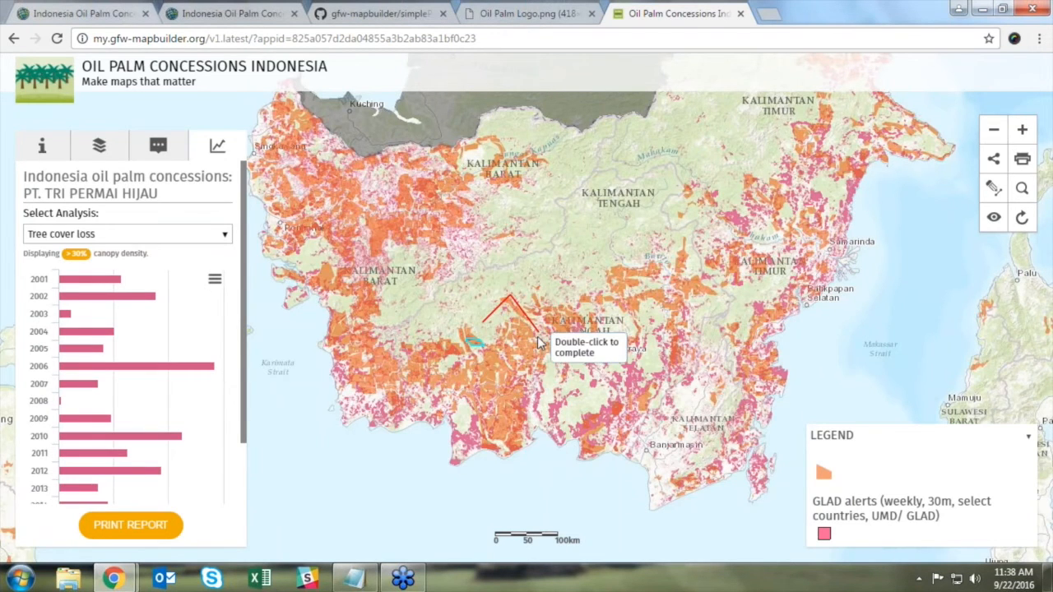
pyautogui.click(518, 323)
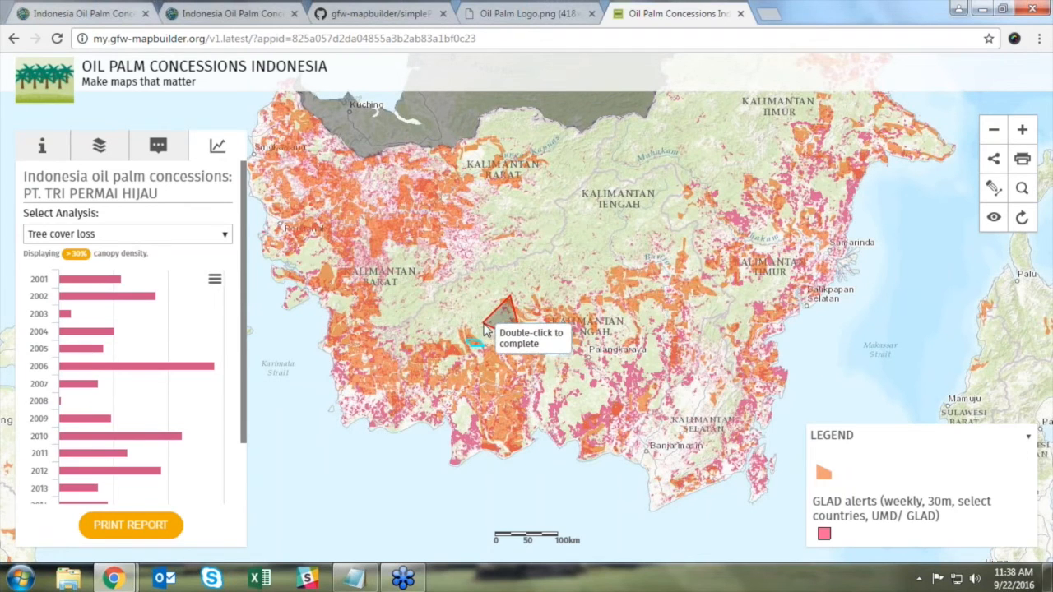
pyautogui.doubleClick(485, 327)
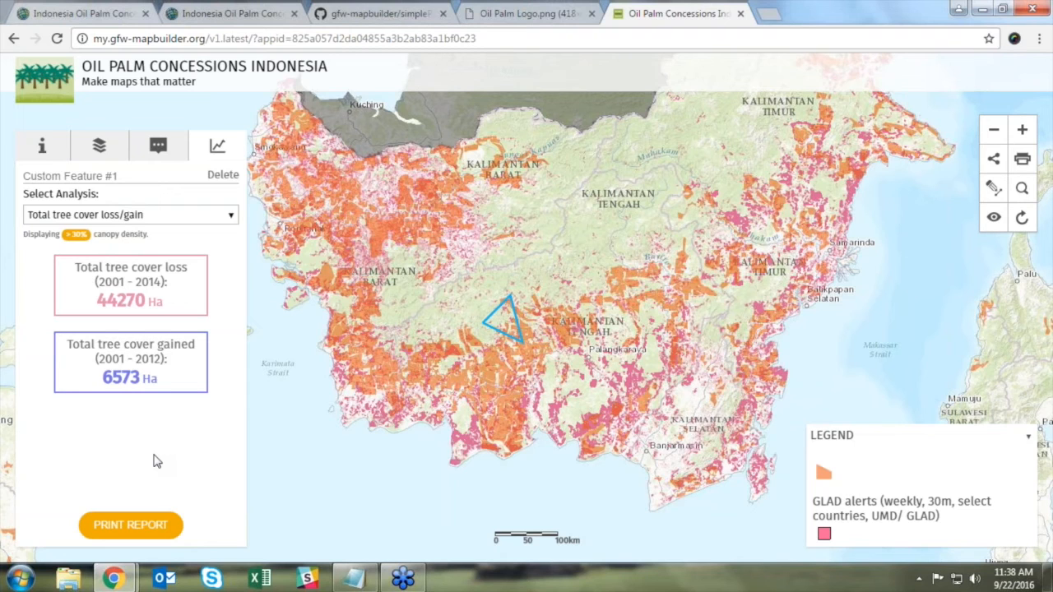
# Step: Open the Layers list and zoom into Kalimantan's orange concession polygons and pink GLAD alerts
pyautogui.click(119, 150)
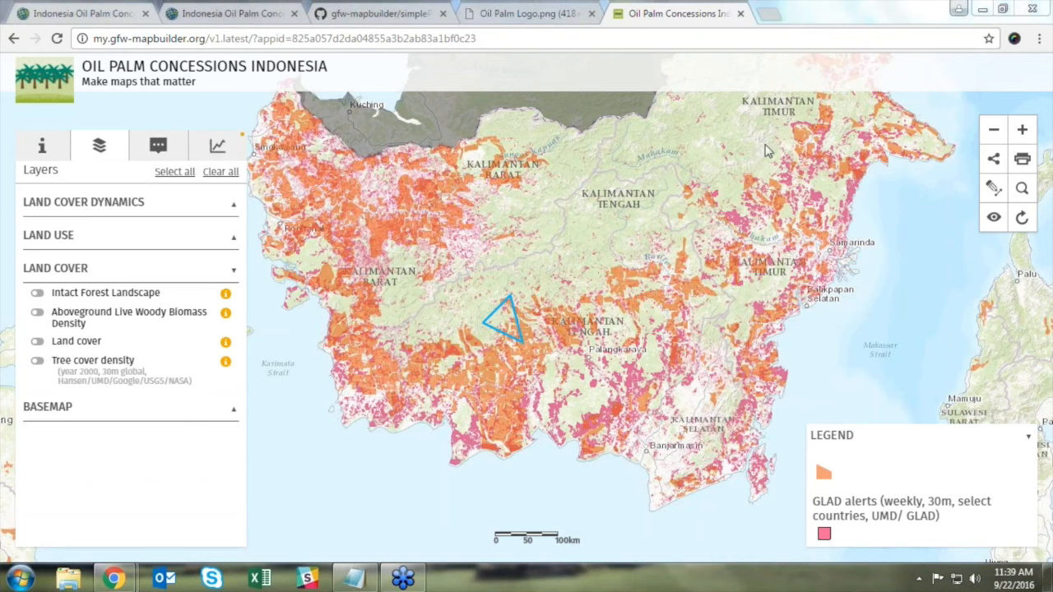
pyautogui.moveTo(633, 135); pyautogui.dragTo(476, 288)
pyautogui.moveTo(553, 204); pyautogui.dragTo(378, 340)
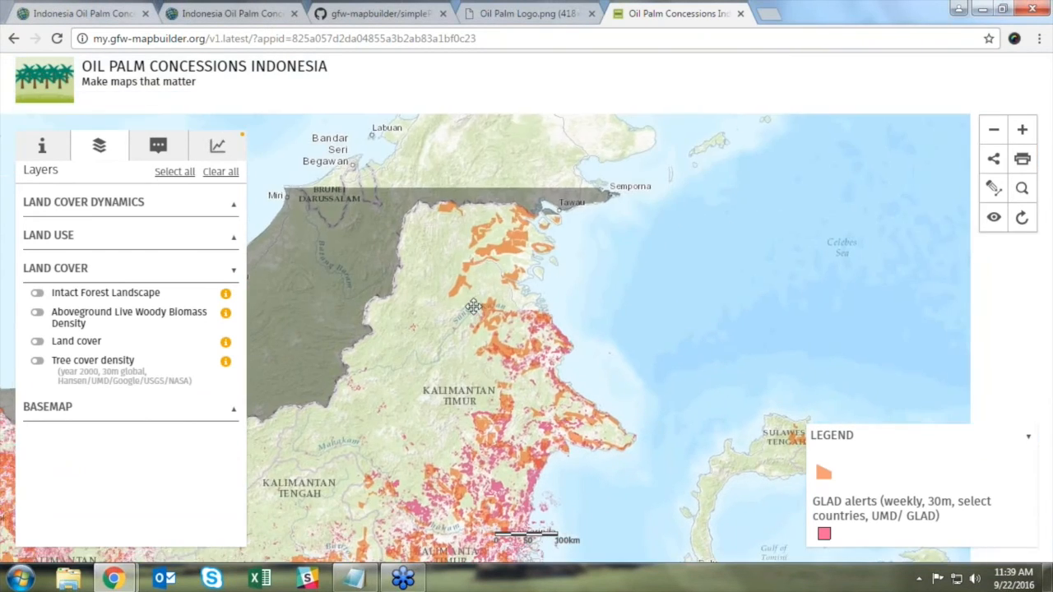
pyautogui.moveTo(274, 504); pyautogui.dragTo(585, 235)
pyautogui.scroll(1, 419, 234)
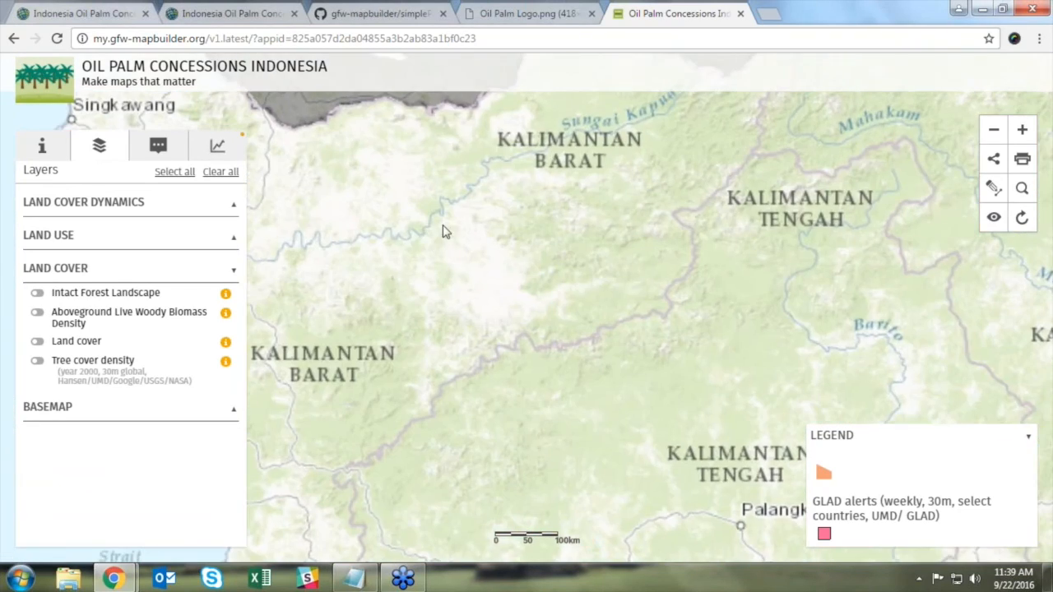
pyautogui.scroll(1, 438, 224)
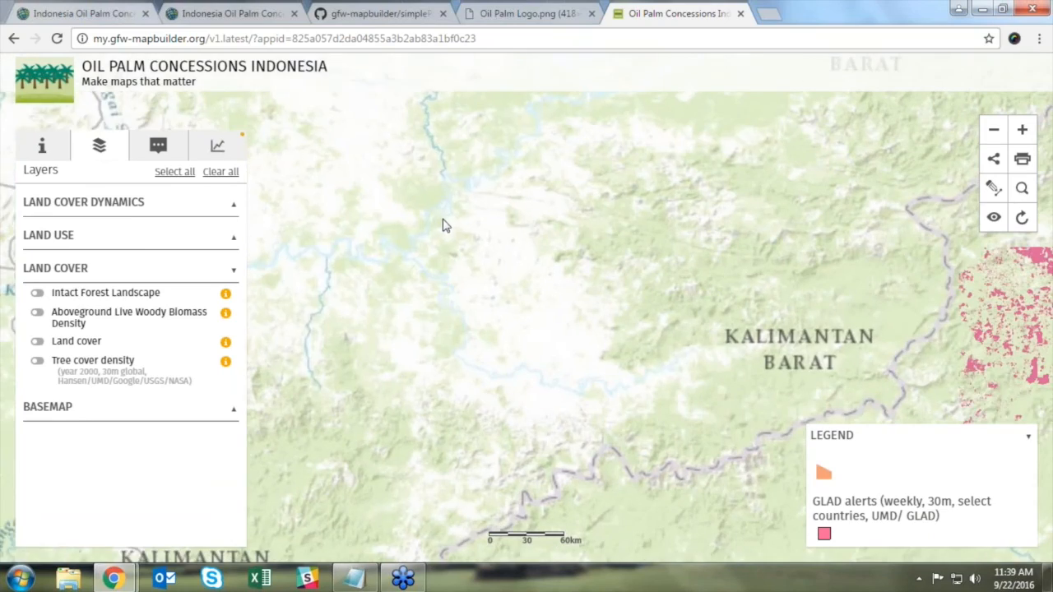
pyautogui.scroll(1, 508, 210)
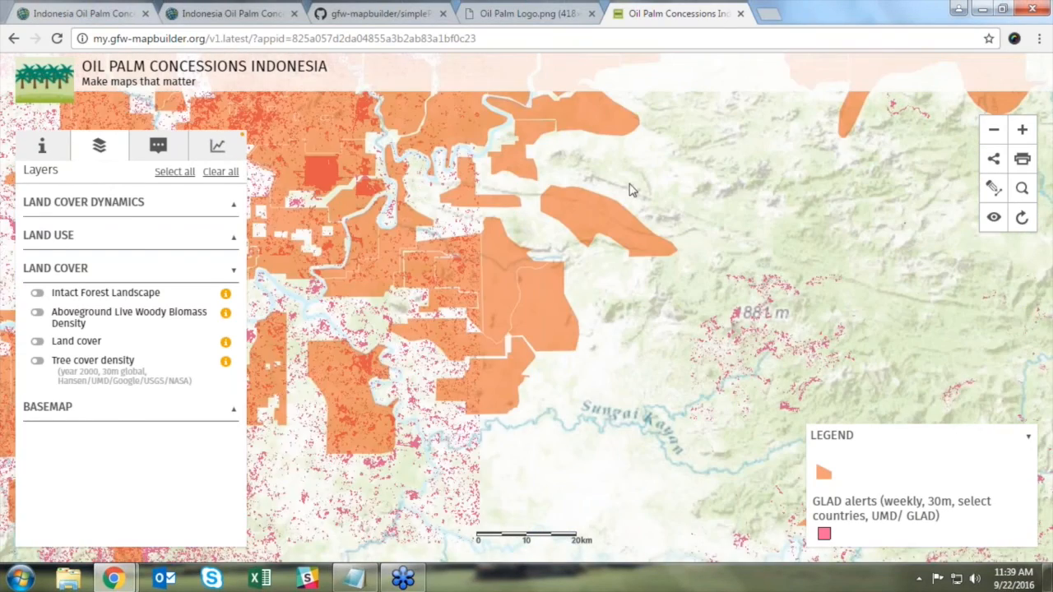
pyautogui.moveTo(595, 201); pyautogui.dragTo(556, 214)
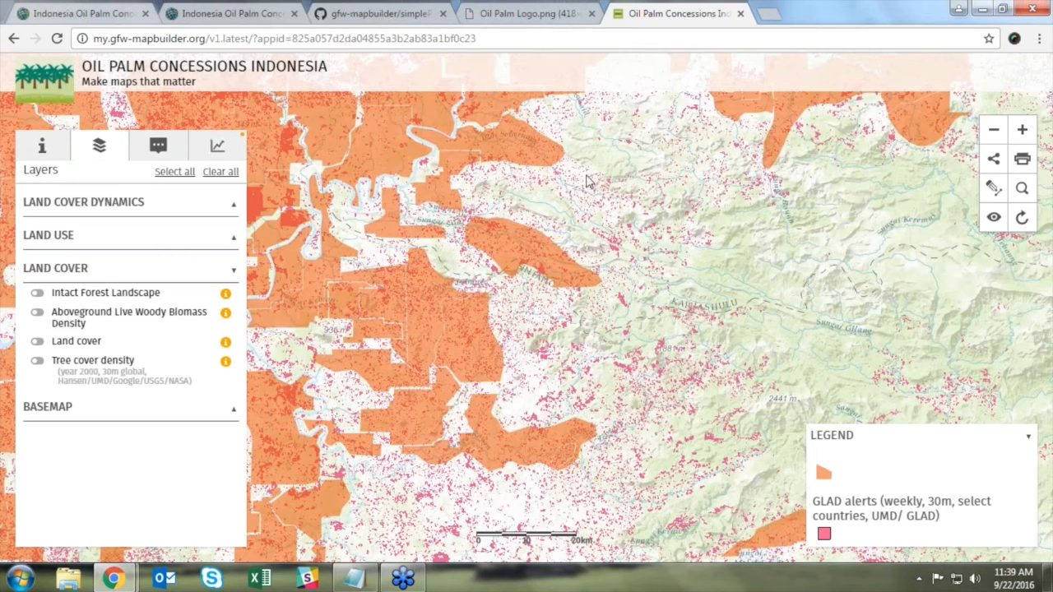
pyautogui.moveTo(113, 579)
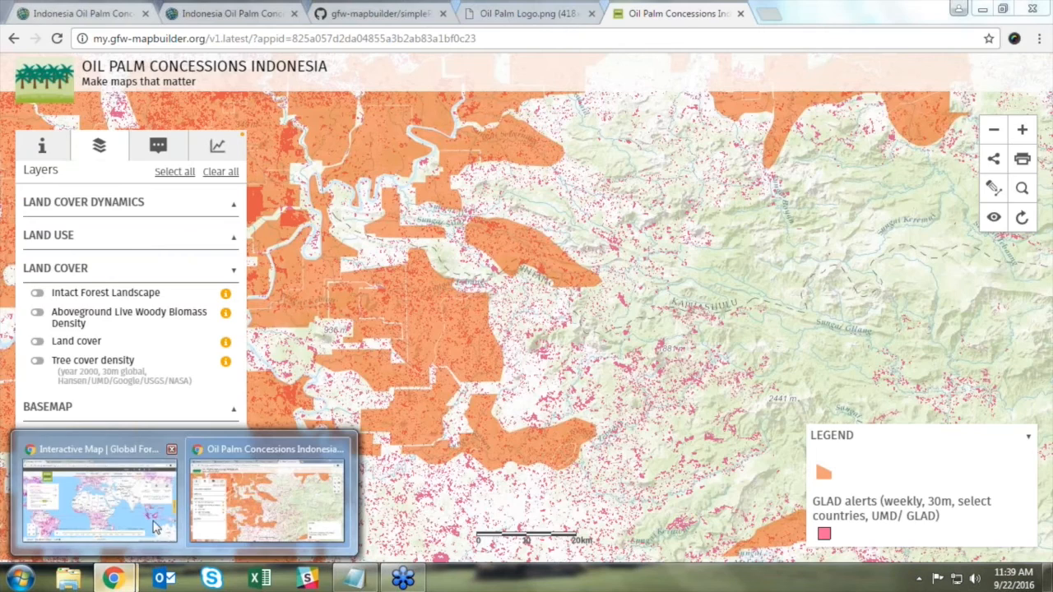
pyautogui.click(99, 489)
pyautogui.click(376, 7)
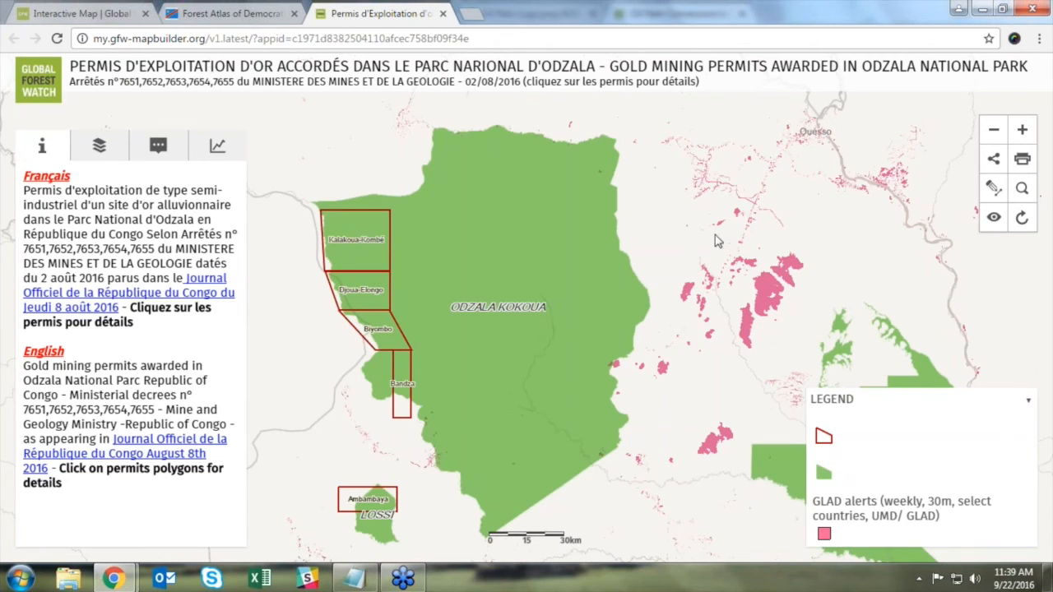
pyautogui.moveTo(113, 579)
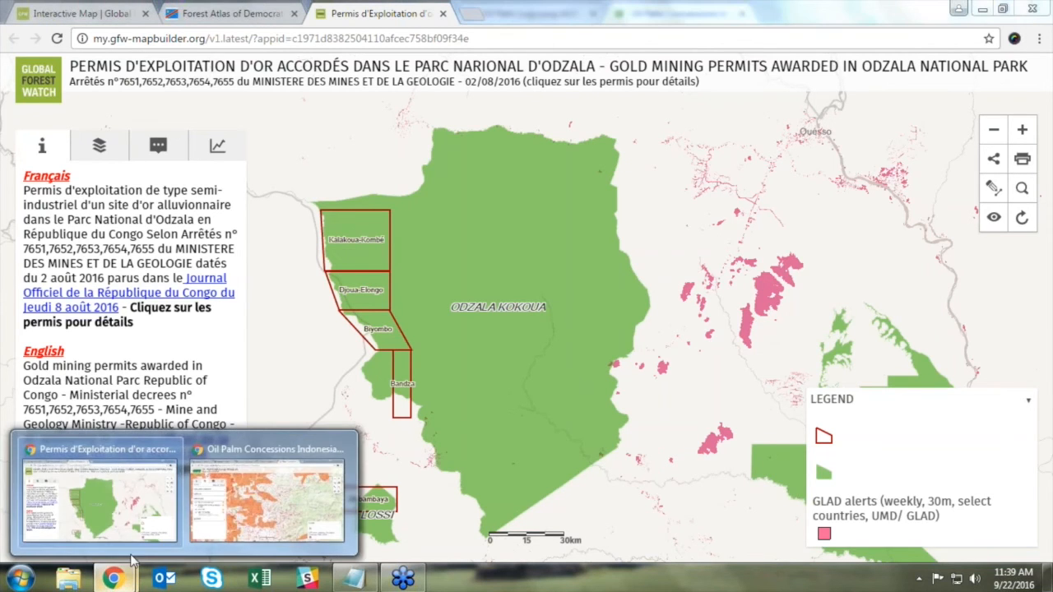
pyautogui.click(218, 535)
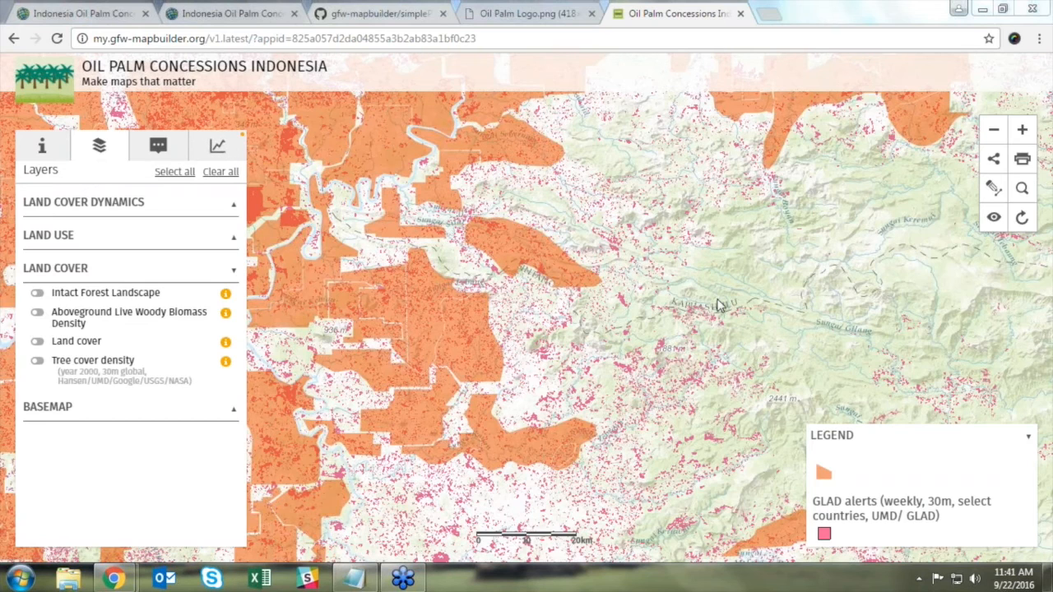
# Step: Close the app tabs and sign out of ArcGIS Online
pyautogui.click(741, 13)
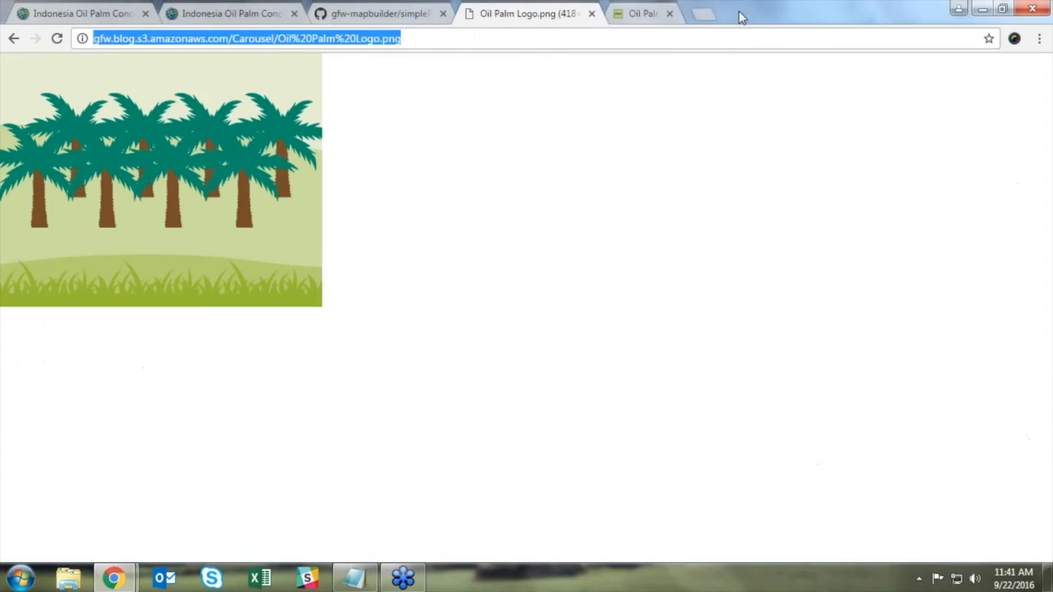
pyautogui.click(230, 17)
pyautogui.click(796, 79)
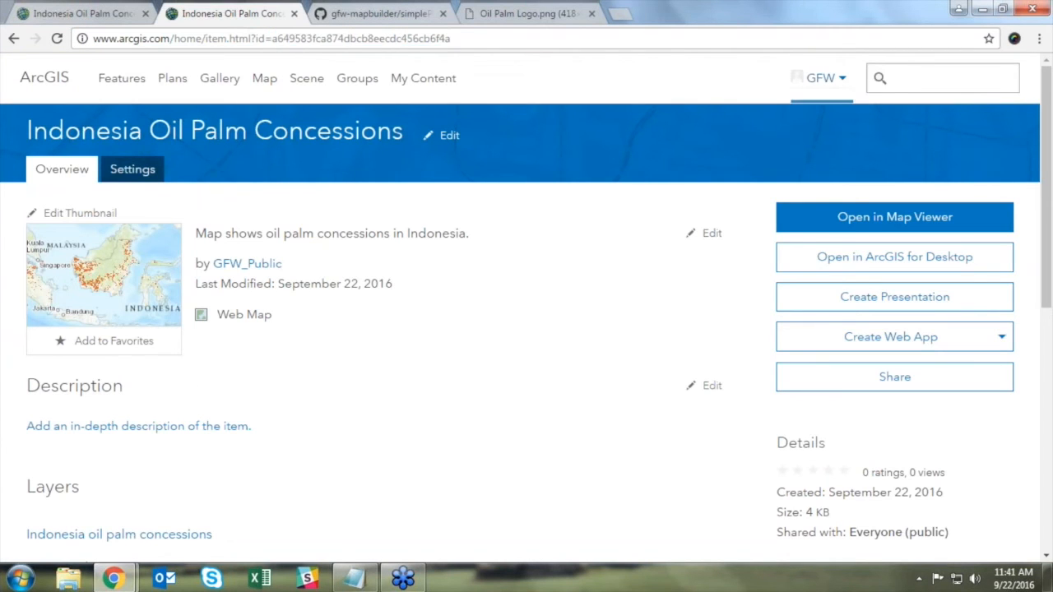
pyautogui.click(729, 296)
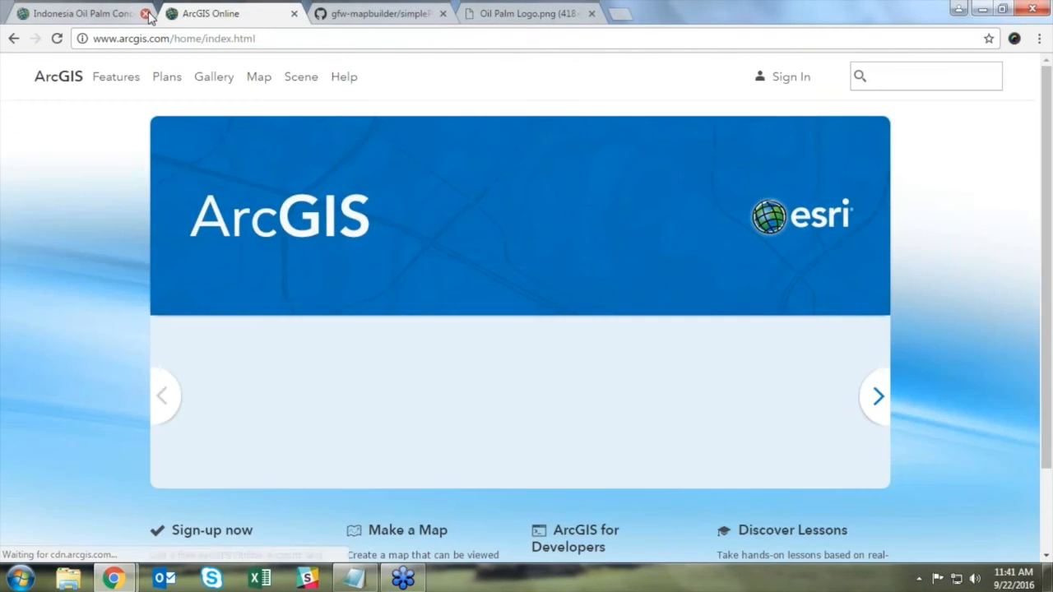
pyautogui.click(145, 13)
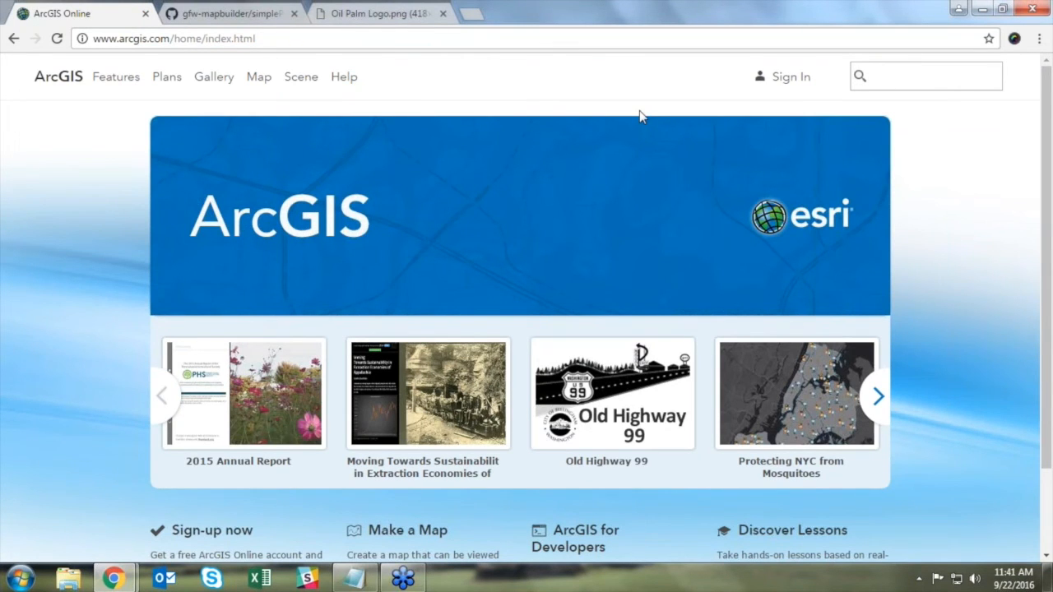
# Step: Sign back in to the Global Forest Watch organization account with its username and password
pyautogui.click(789, 78)
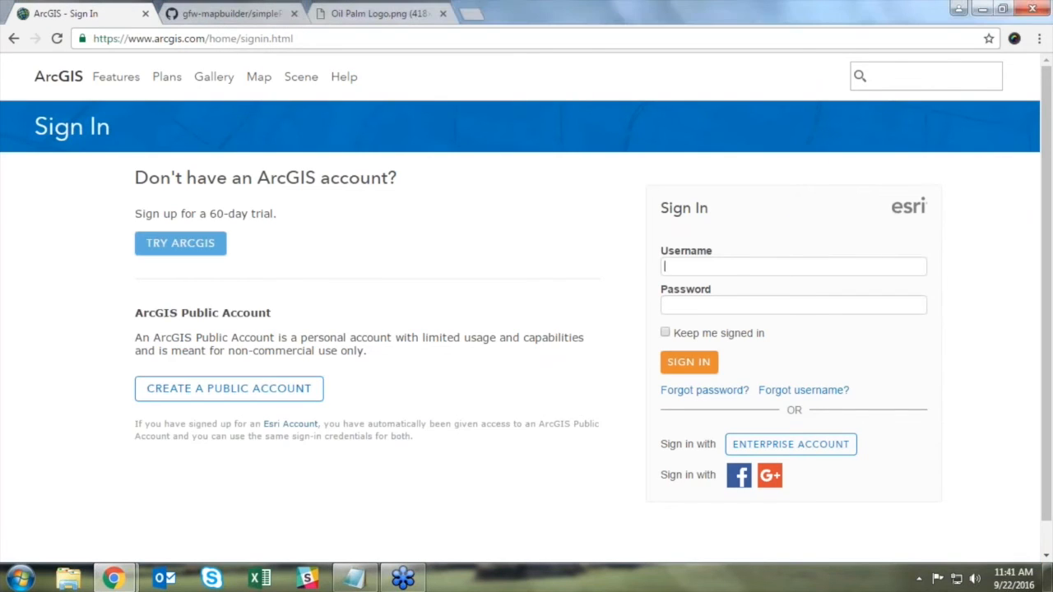
pyautogui.press('Tab')
pyautogui.write('**********')
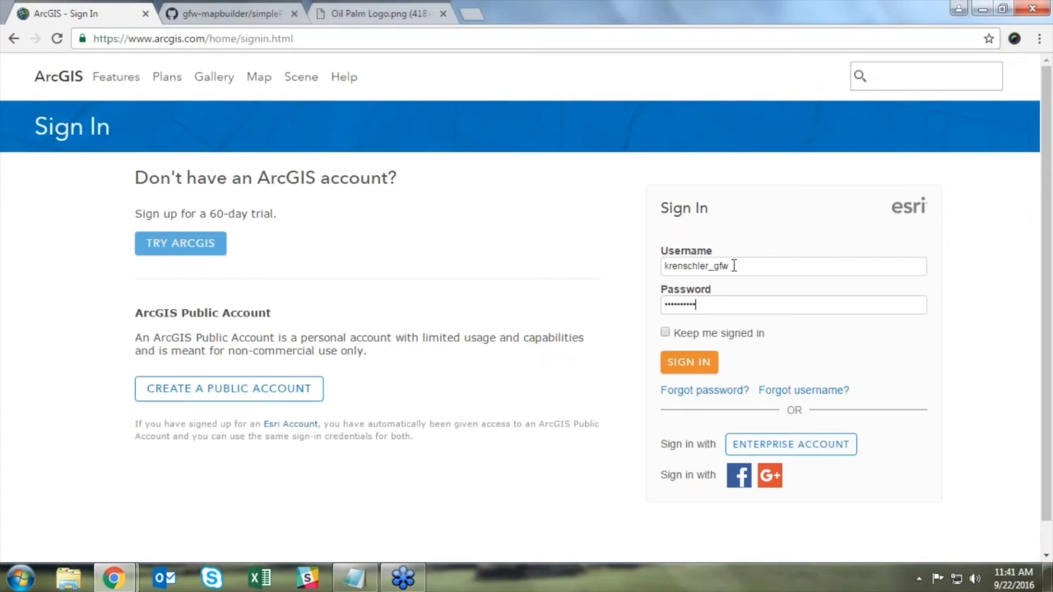
pyautogui.press('Return')
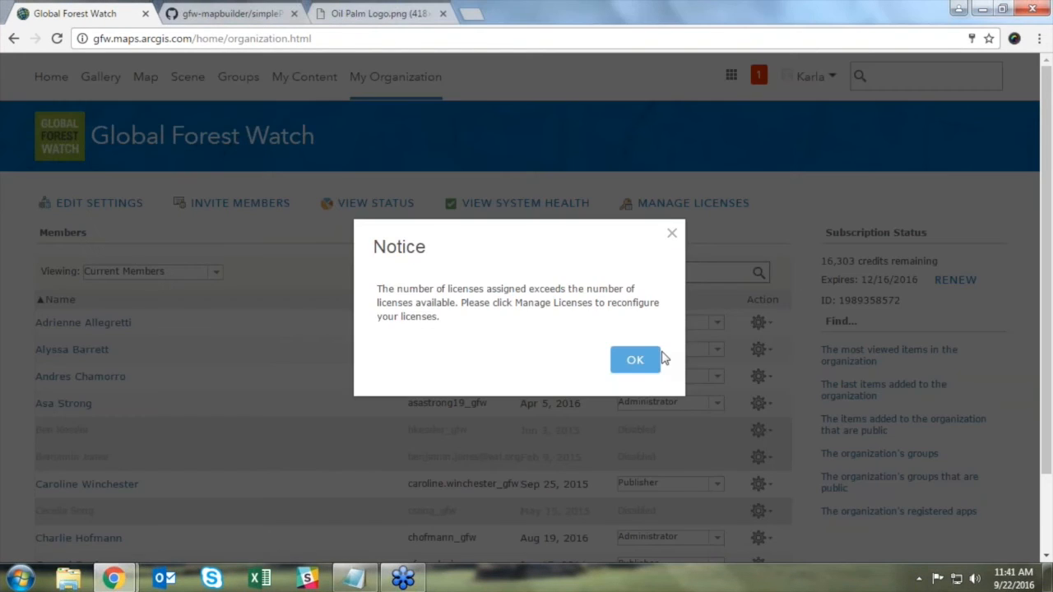
# Step: Dismiss the license notice and open the My Groups list
pyautogui.click(640, 357)
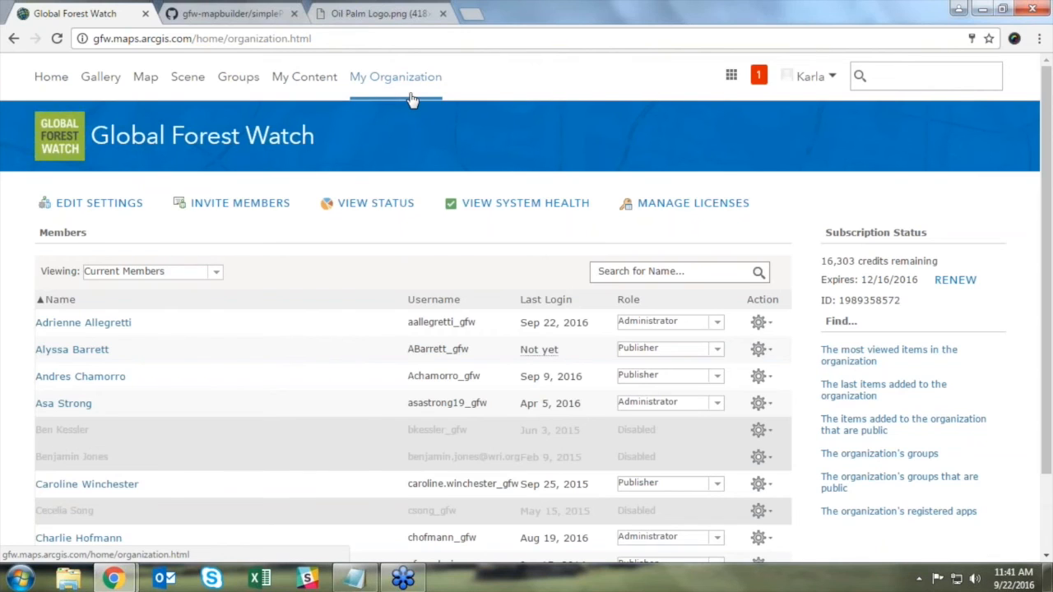
pyautogui.click(234, 85)
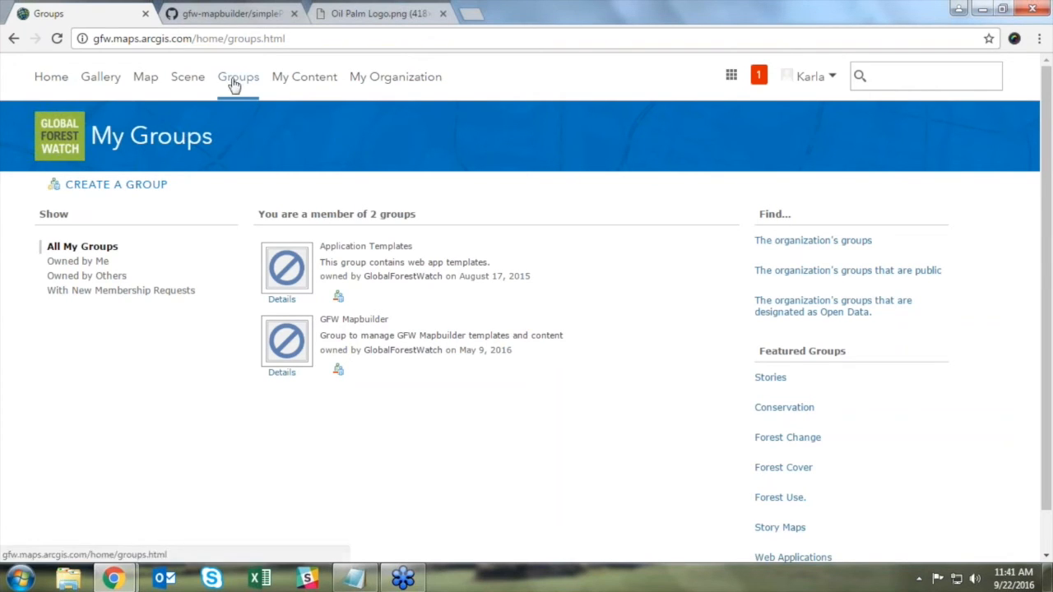
# Step: Start a group 'Application Templates (Webinar Demo)' with summary and description 'This group contains application templates.'
pyautogui.click(139, 191)
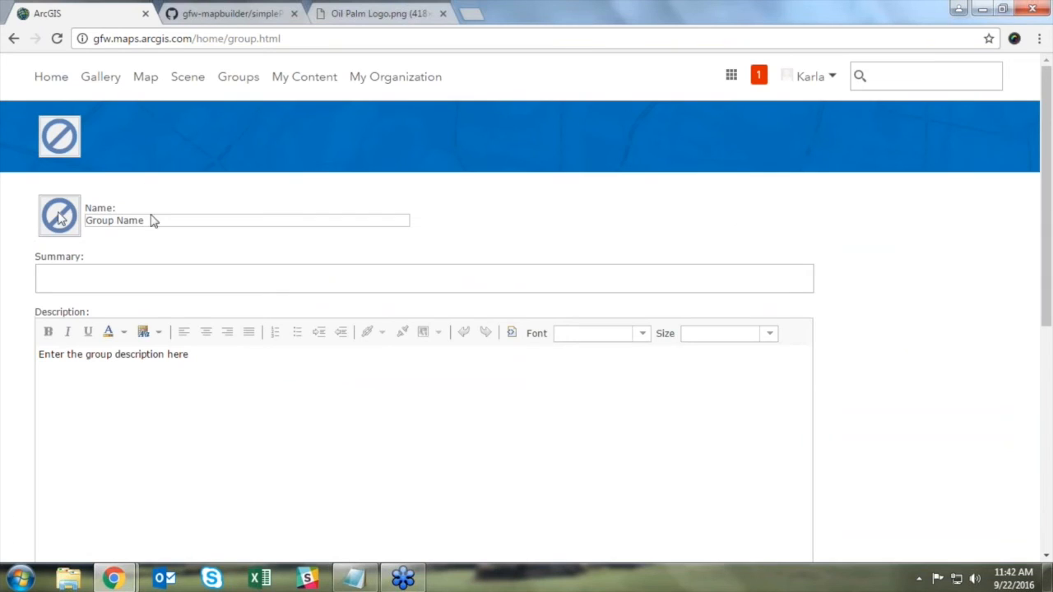
pyautogui.click(153, 217)
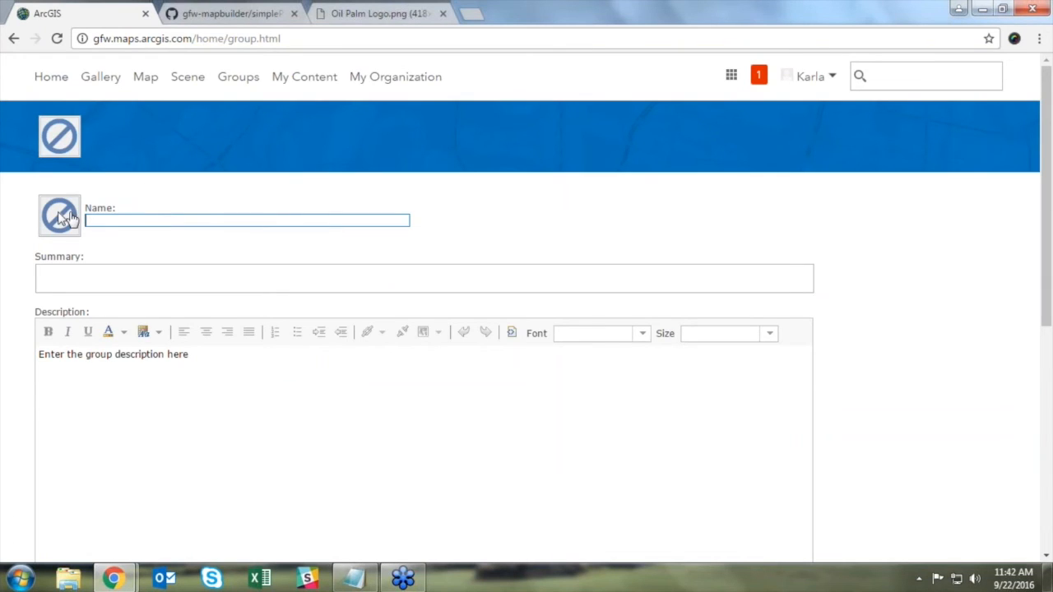
pyautogui.write('Application Templates (Webinar Demo)')
pyautogui.click(148, 283)
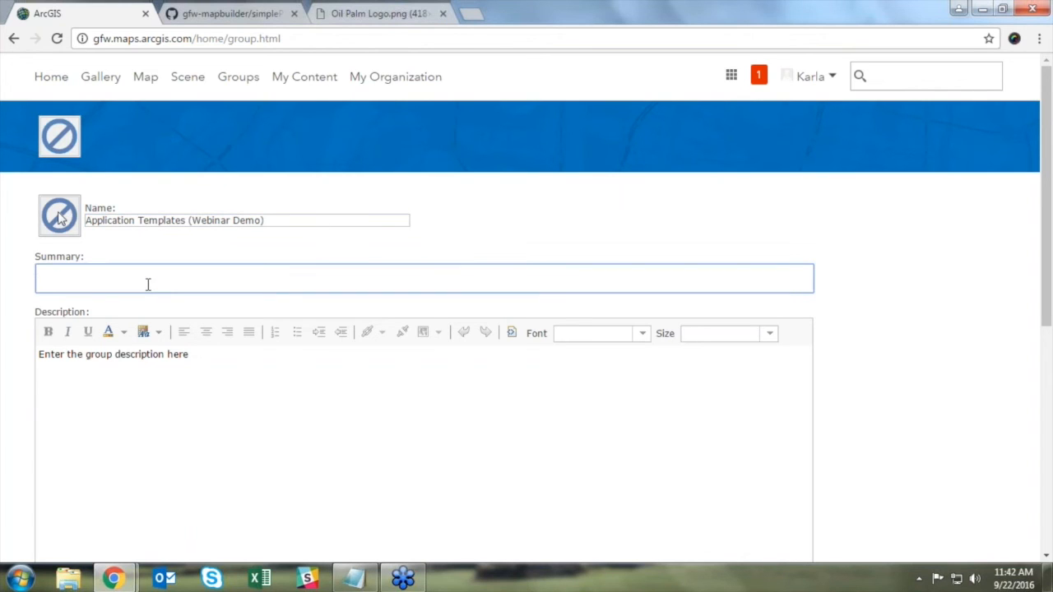
pyautogui.write('This group contains application templates.')
pyautogui.hotkey('ctrl', 'a')
pyautogui.hotkey('ctrl', 'c')
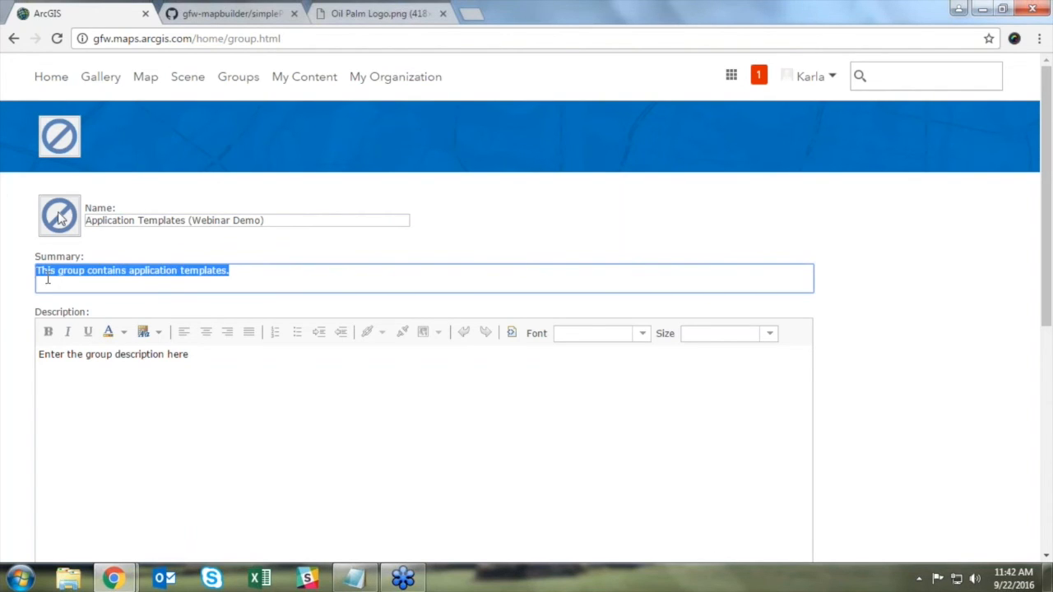
pyautogui.click(140, 367)
pyautogui.hotkey('ctrl', 'v')
# Step: Tag the group Web App and Web App Template, restrict it to the organization, and save
pyautogui.scroll(-1, 872, 397)
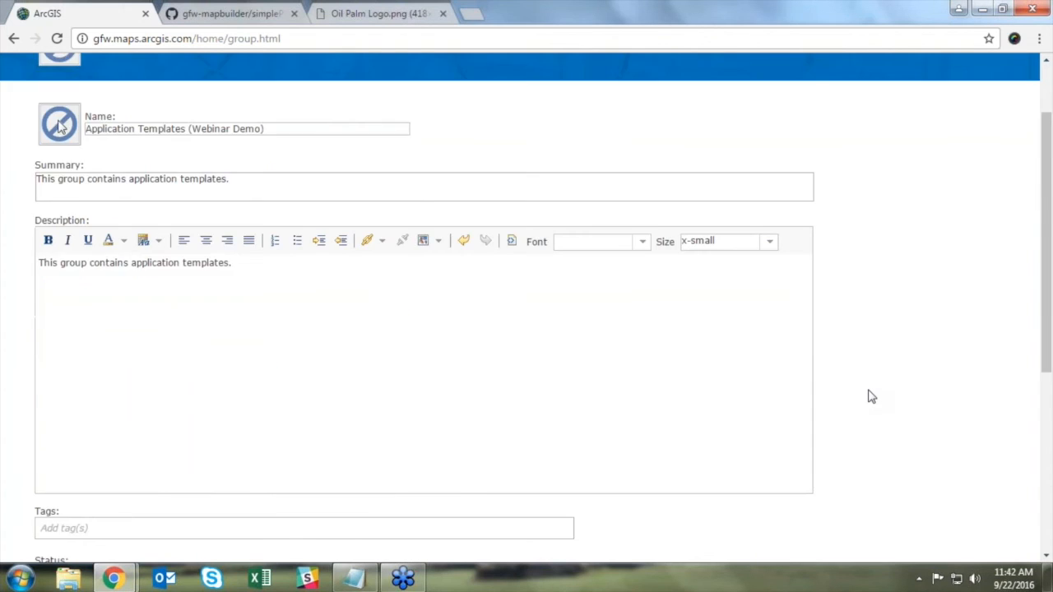
pyautogui.scroll(-4, 872, 397)
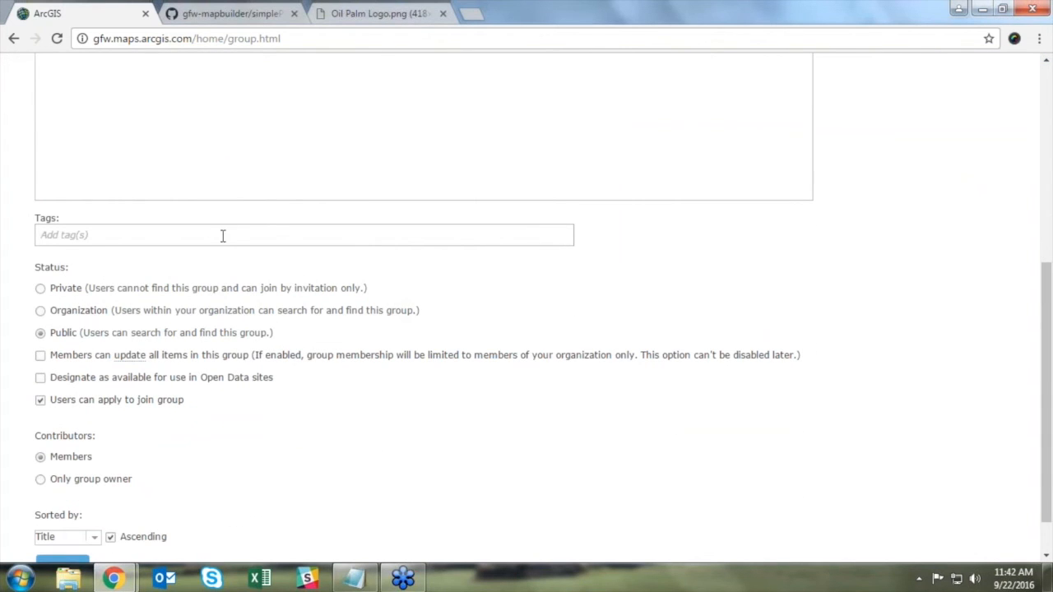
pyautogui.click(38, 235)
pyautogui.write('Web App')
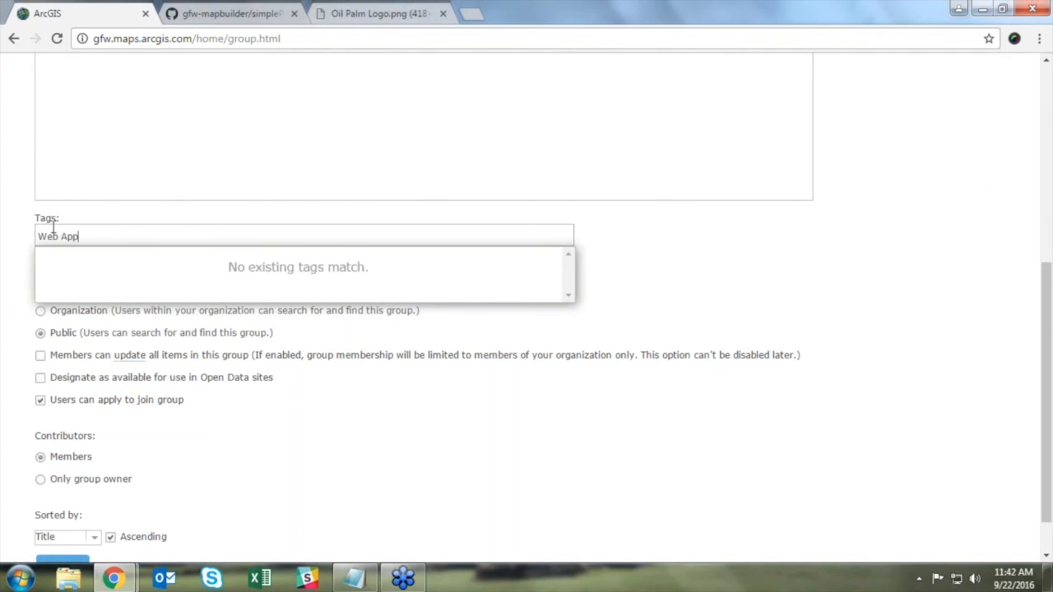
pyautogui.press('Return')
pyautogui.write('Web App Template')
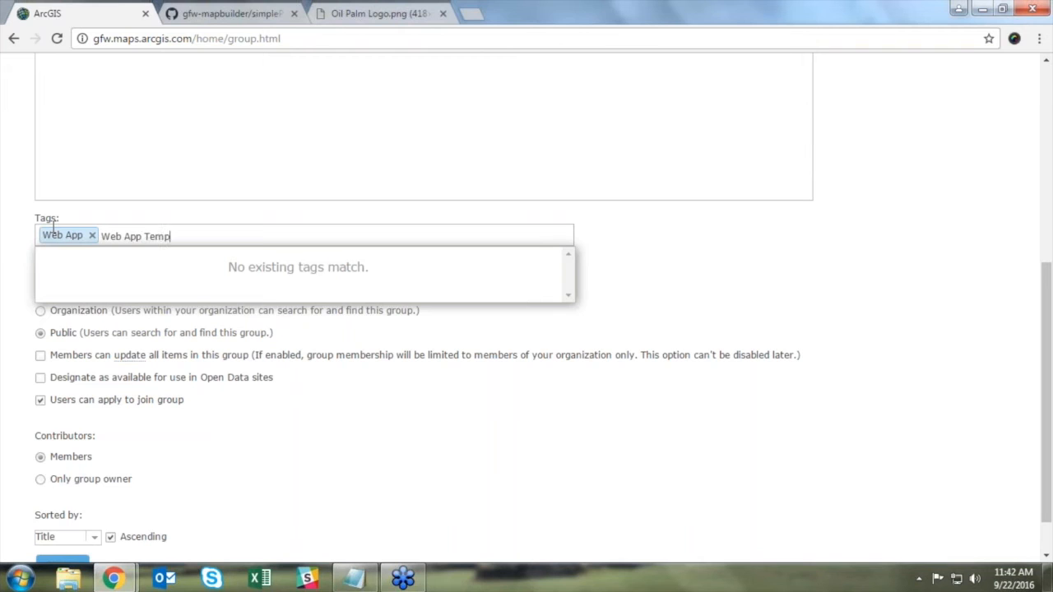
pyautogui.press('Return')
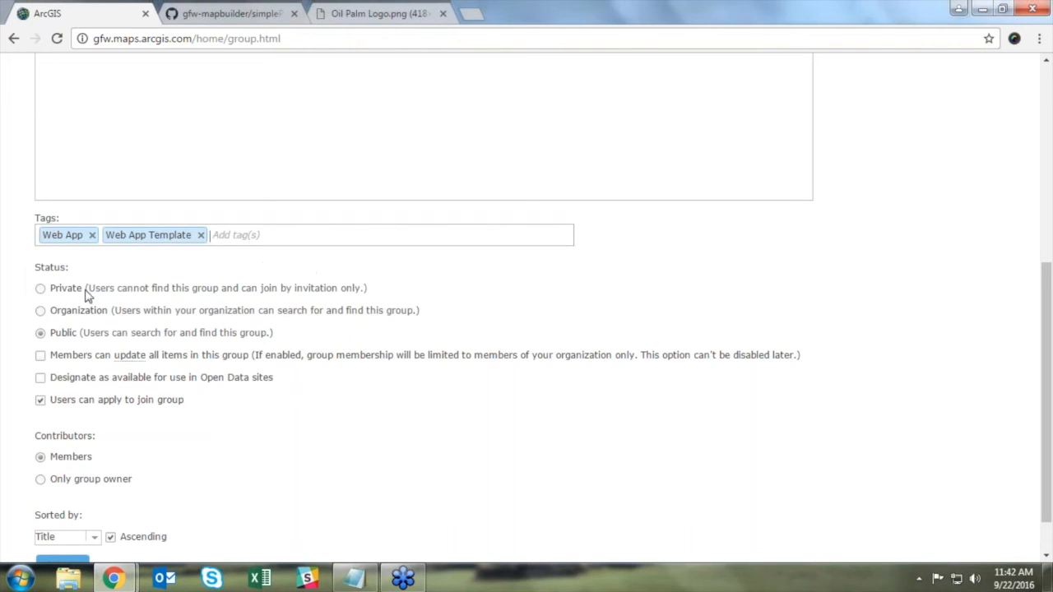
pyautogui.click(41, 313)
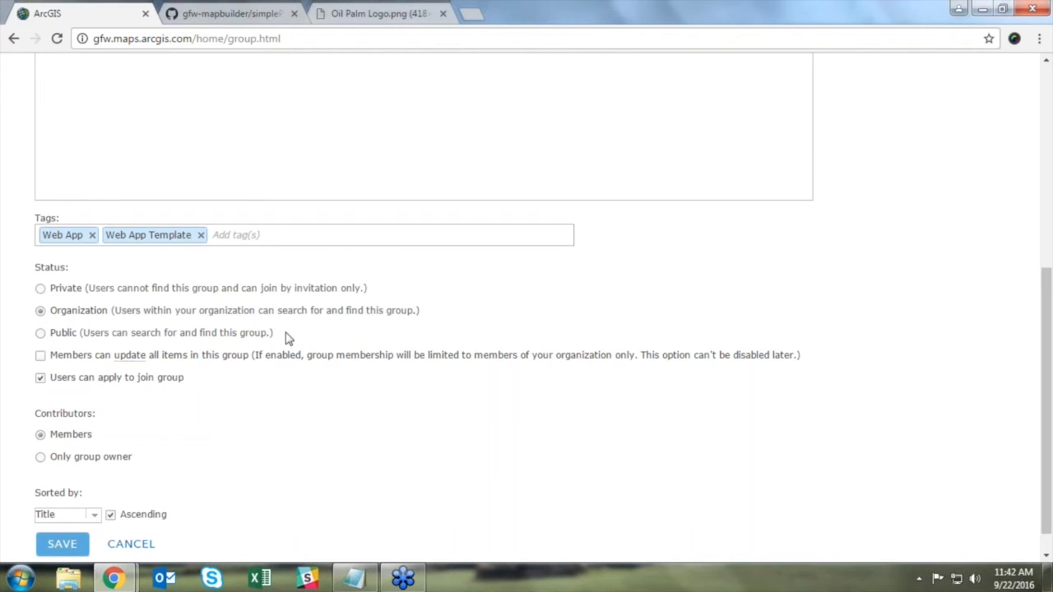
pyautogui.scroll(-1, 456, 342)
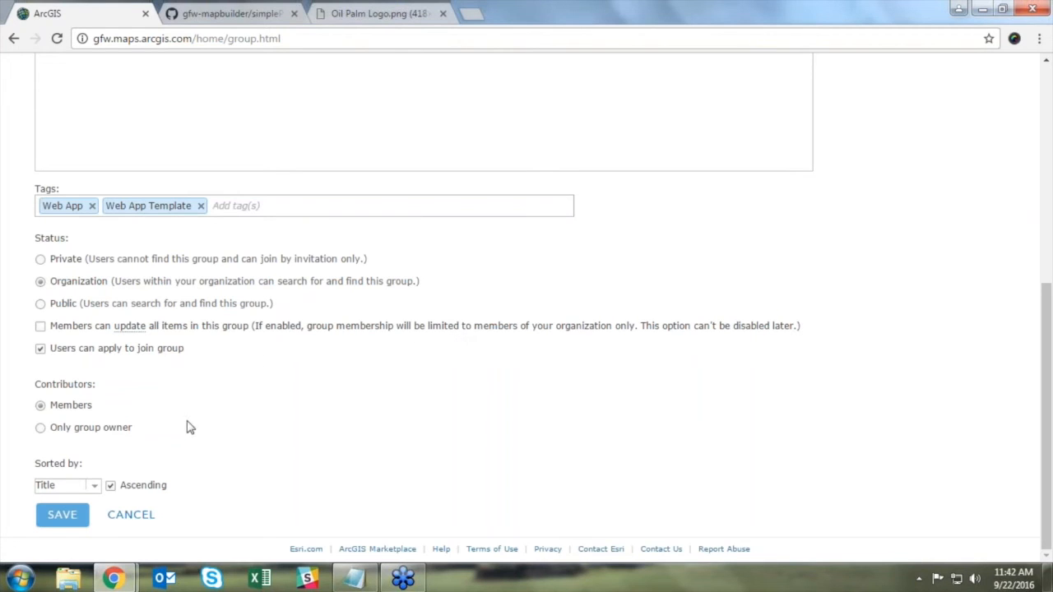
pyautogui.click(66, 522)
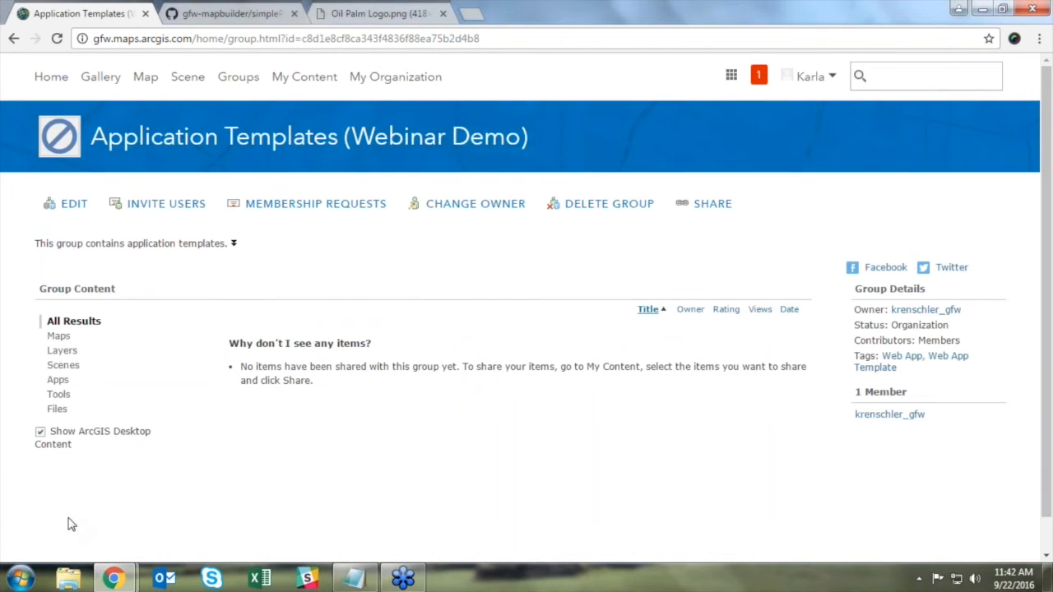
# Step: Go to the organization overview and dismiss the licensing notice
pyautogui.click(417, 90)
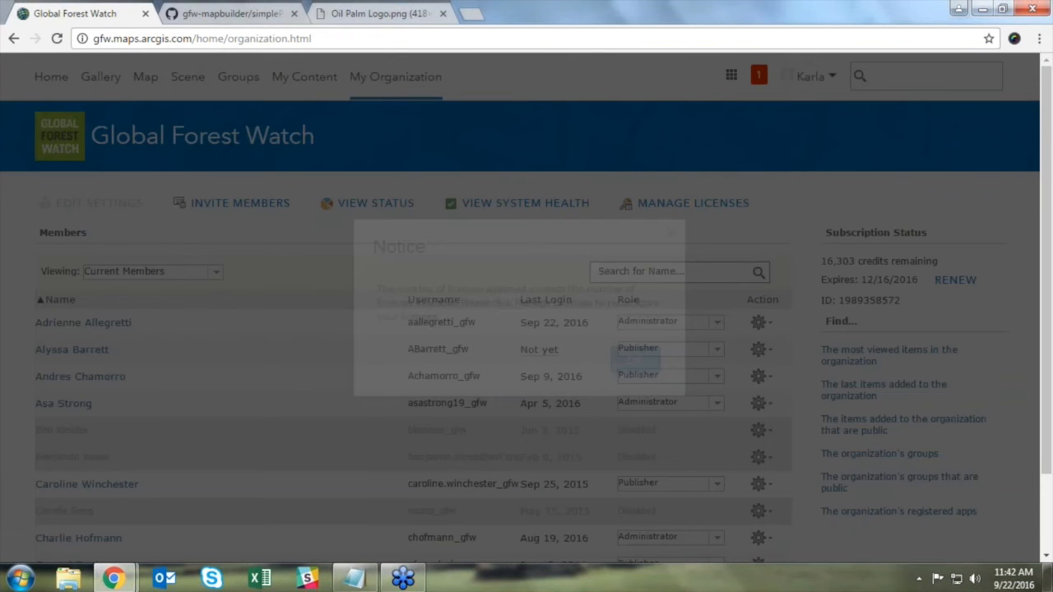
pyautogui.click(633, 360)
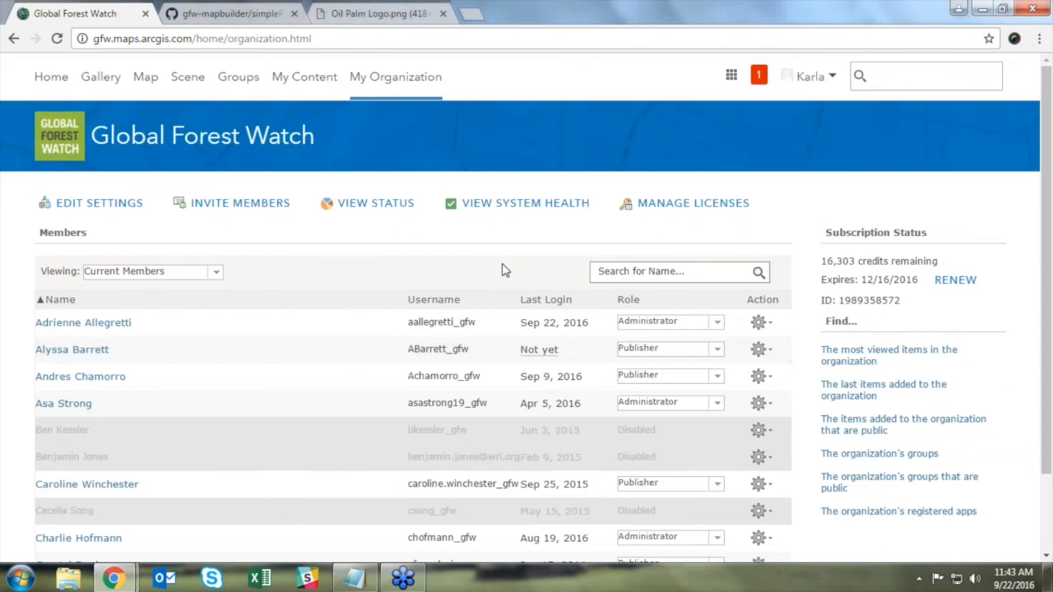
# Step: In map settings, use Application Templates (Webinar Demo) for configurable apps, share Esri defaults there, and save
pyautogui.click(102, 219)
pyautogui.scroll(-1, 84, 306)
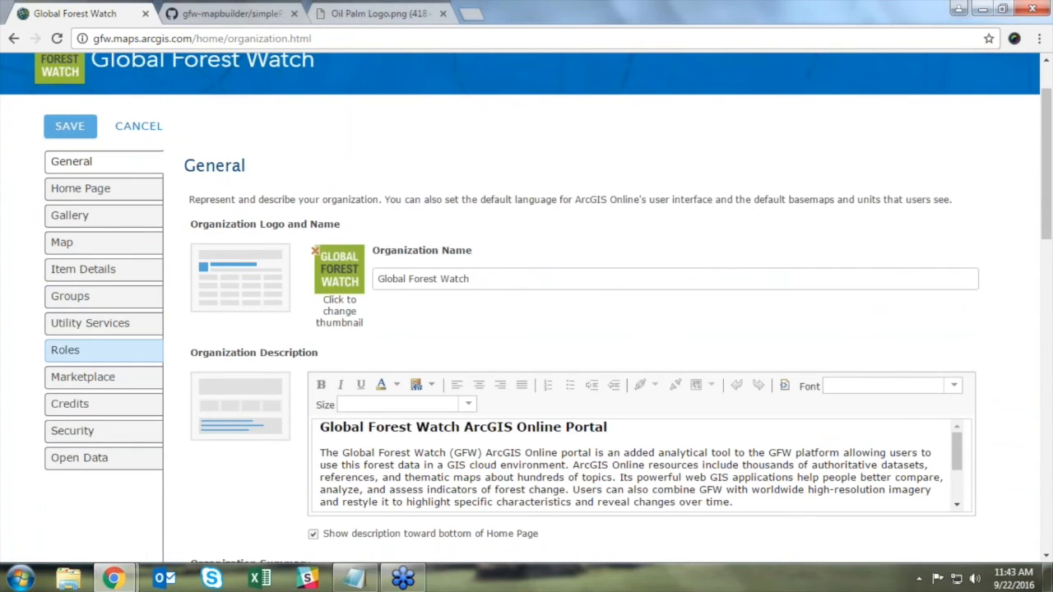
pyautogui.click(82, 247)
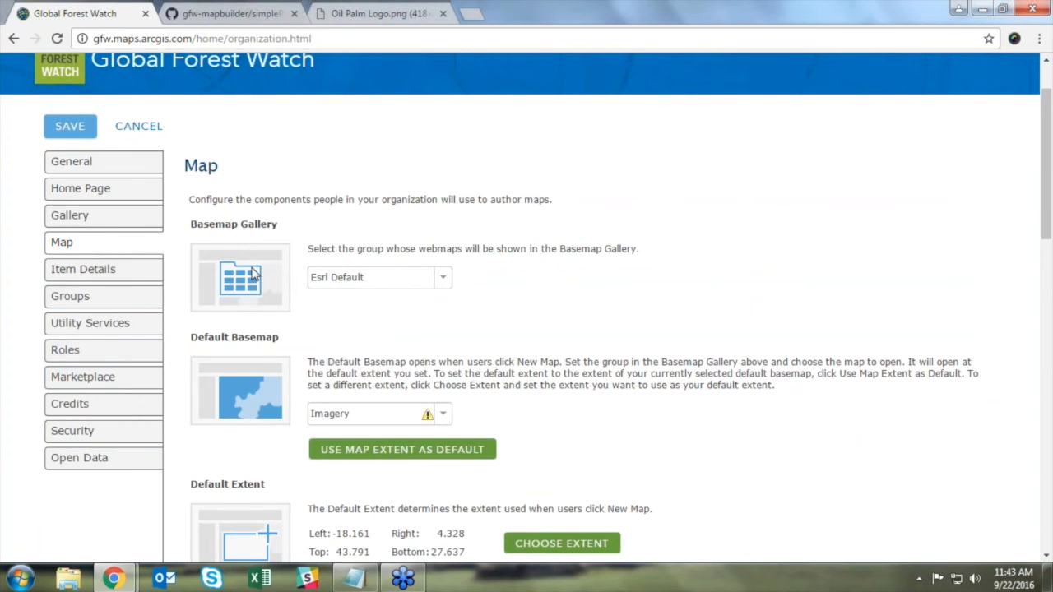
pyautogui.scroll(-4, 735, 331)
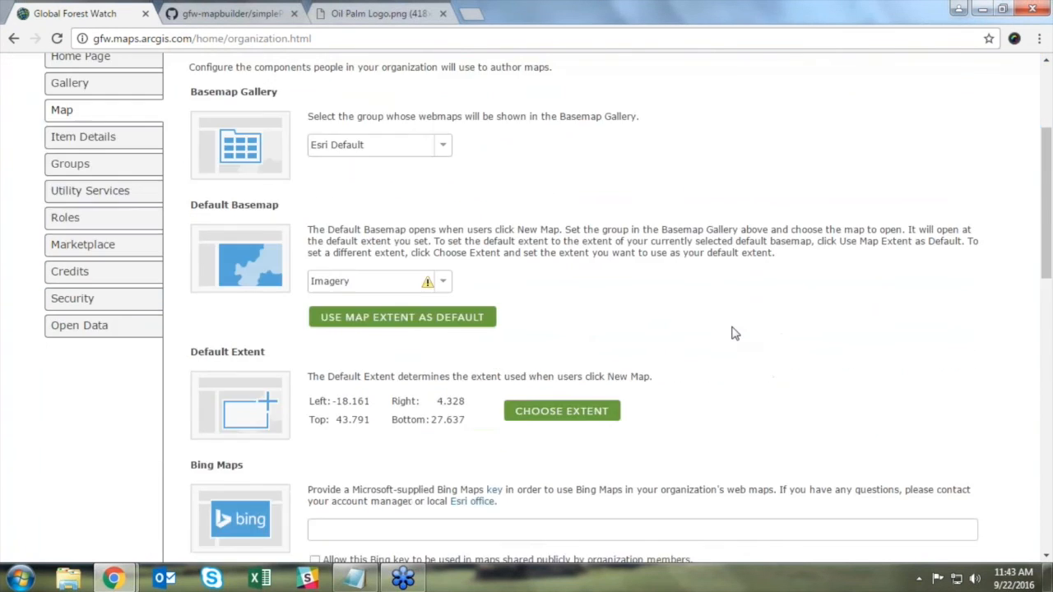
pyautogui.scroll(-2, 735, 331)
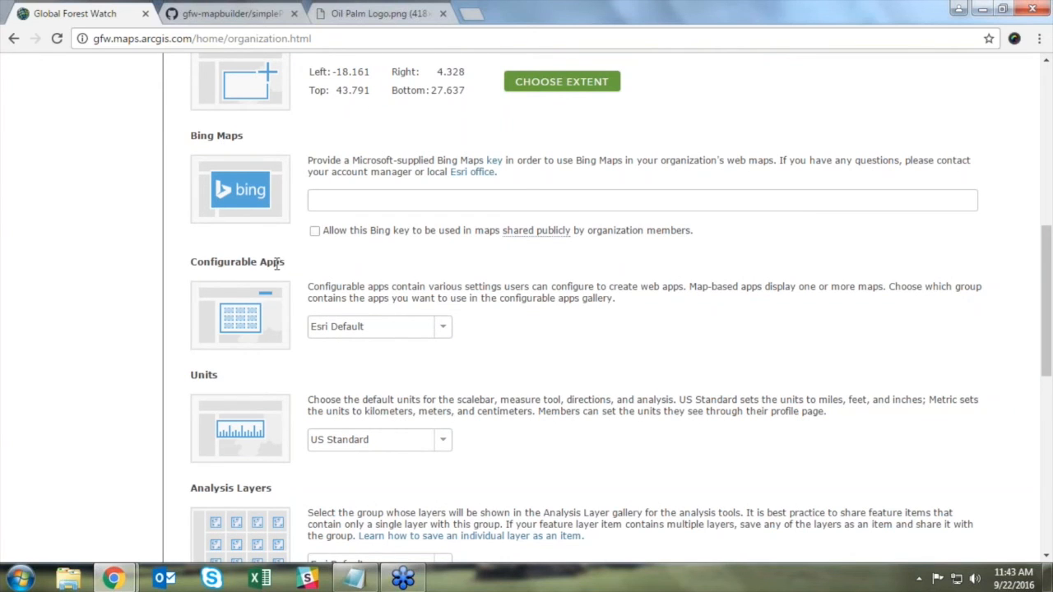
pyautogui.click(445, 330)
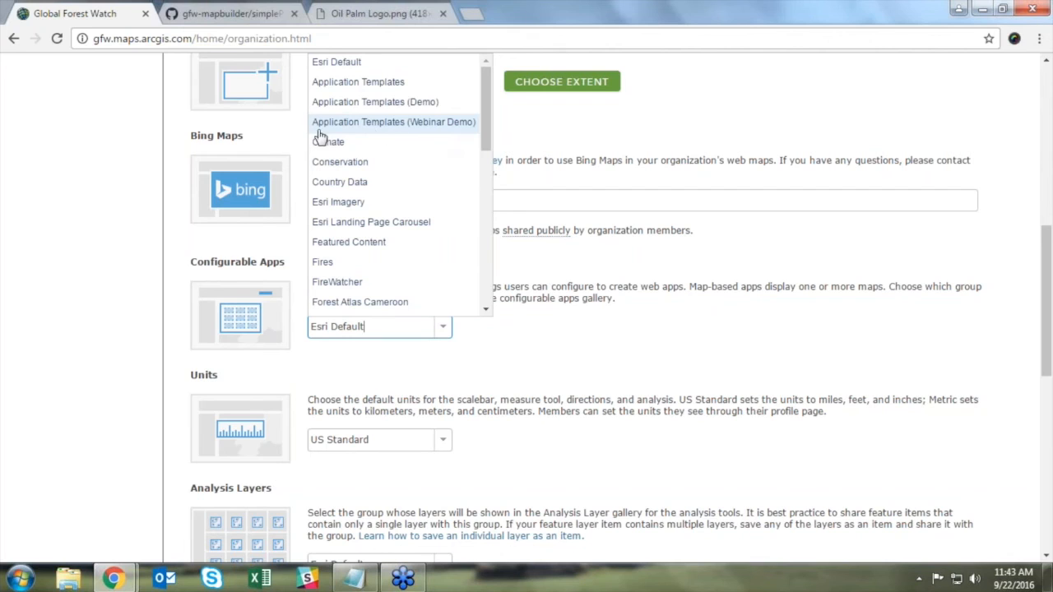
pyautogui.click(403, 133)
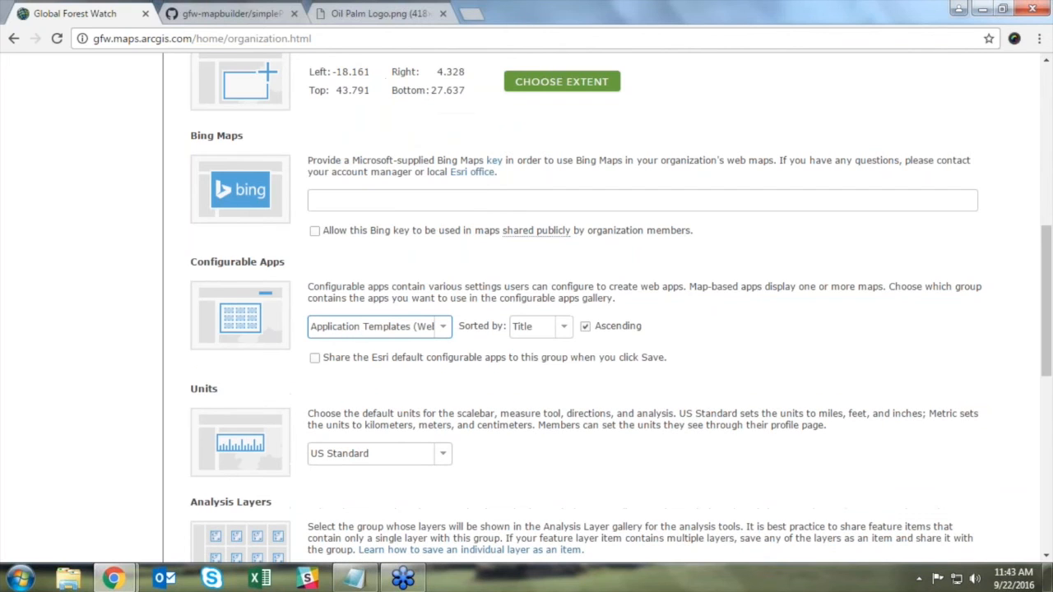
pyautogui.click(315, 359)
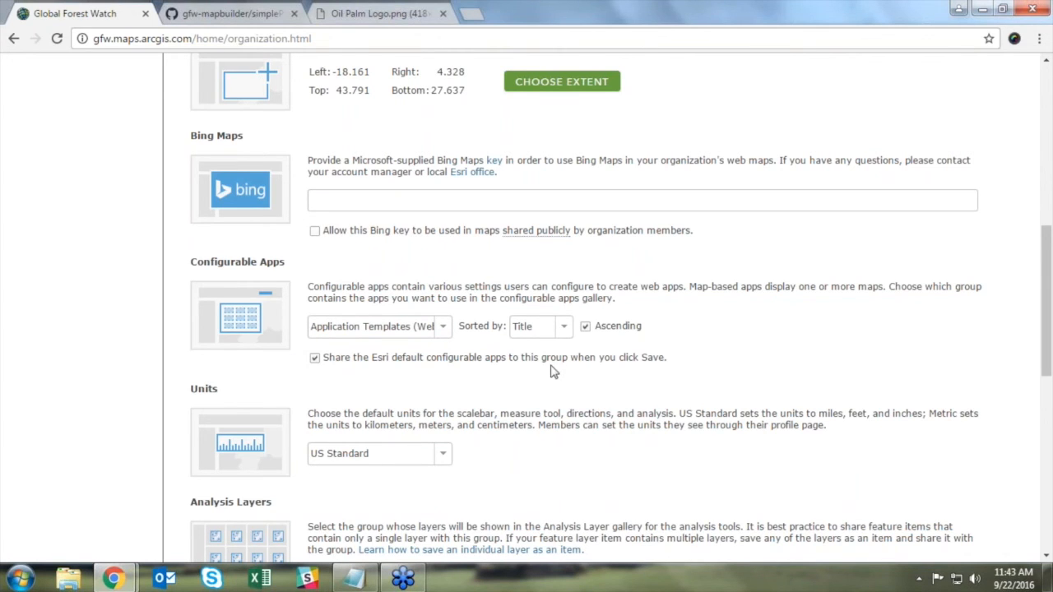
pyautogui.scroll(-5, 600, 378)
pyautogui.scroll(-5, 600, 378)
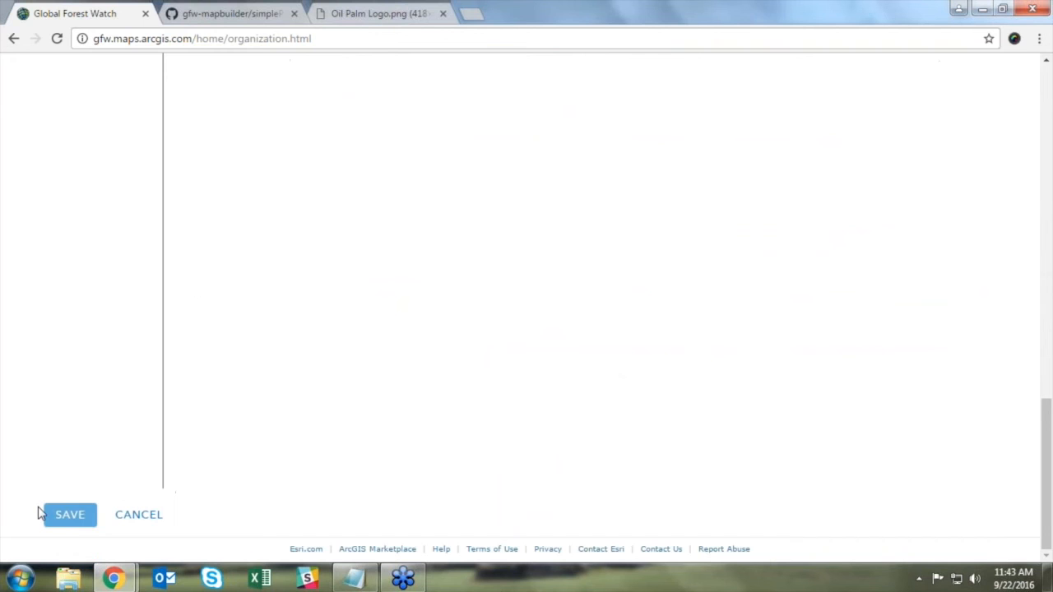
pyautogui.click(75, 518)
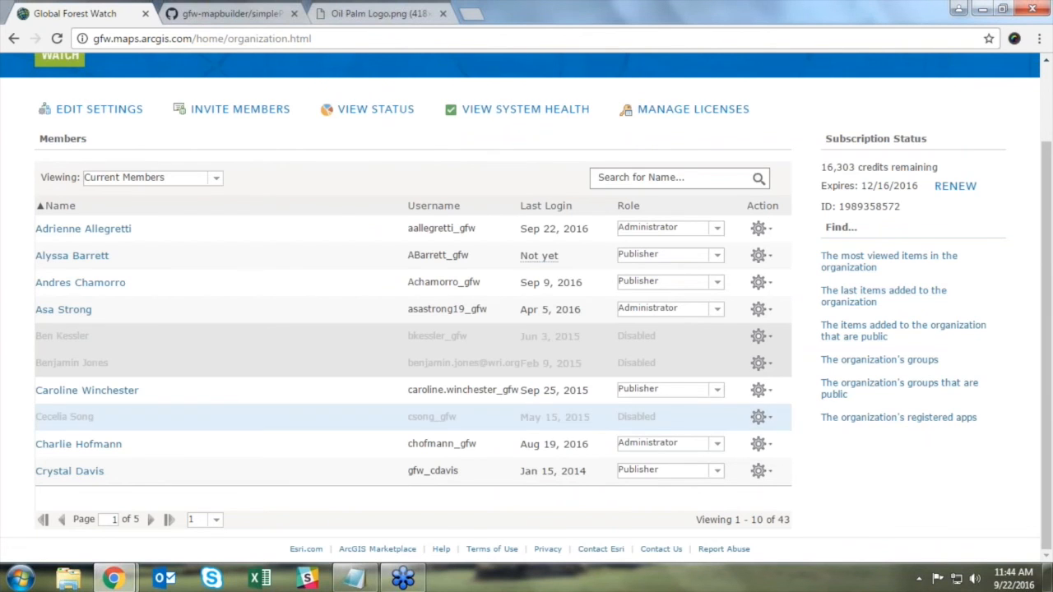
pyautogui.scroll(2, 348, 358)
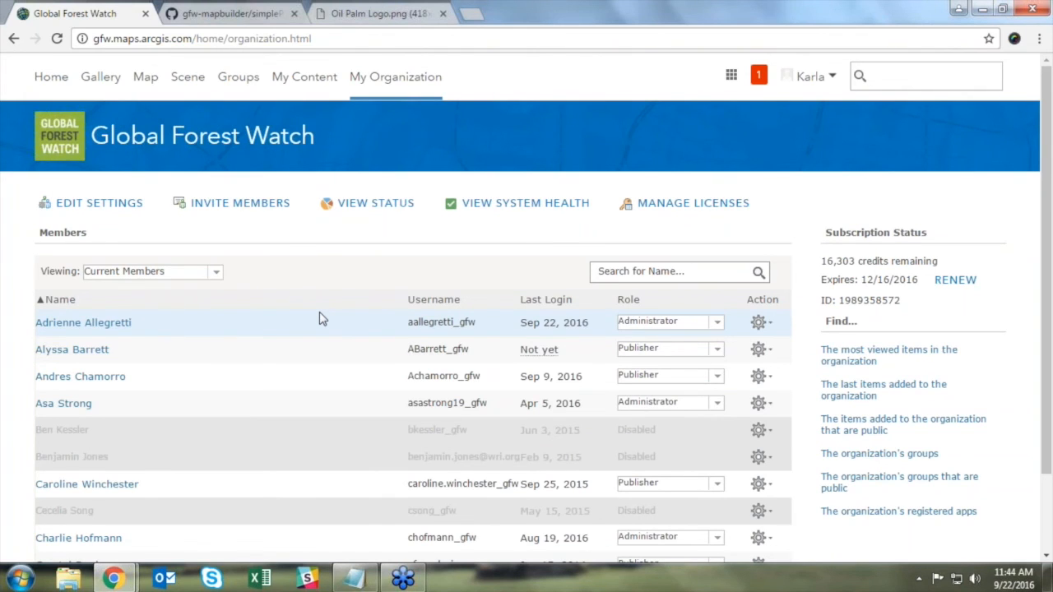
# Step: Search all of ArcGIS for 'glfw map builder template' and open the GFW Mapbuilder template (v1.latest)
pyautogui.click(893, 75)
pyautogui.write('gl')
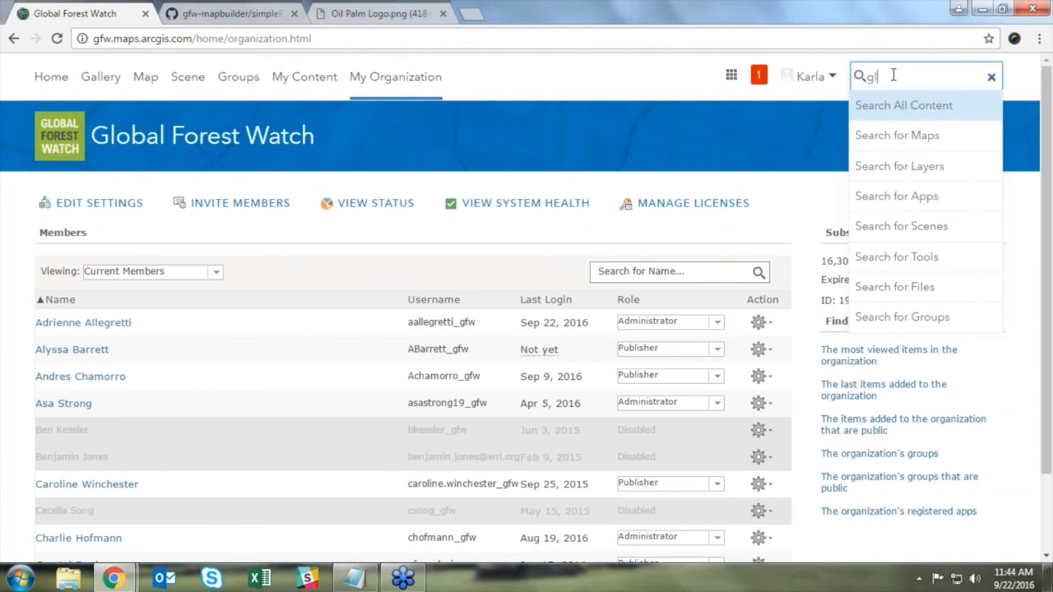
pyautogui.write('fw map builder template')
pyautogui.press('Return')
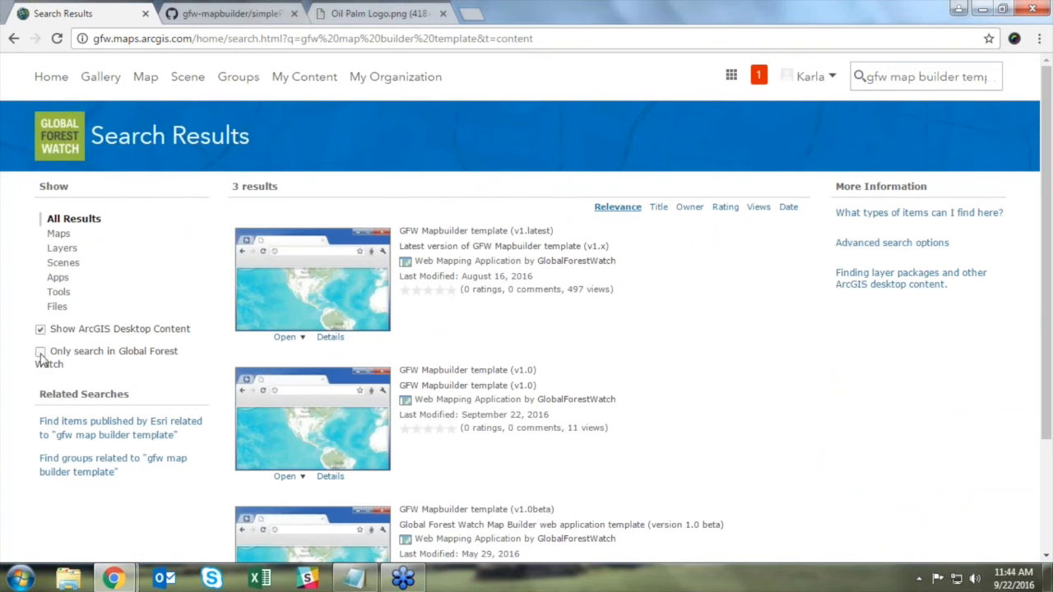
pyautogui.click(40, 353)
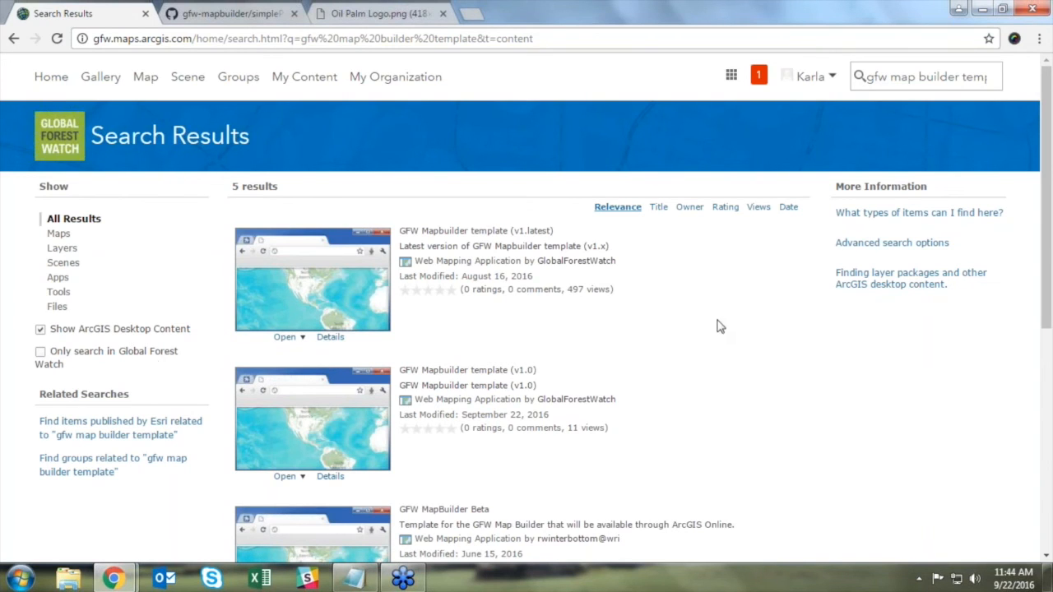
pyautogui.scroll(-1, 726, 304)
pyautogui.scroll(-1, 727, 303)
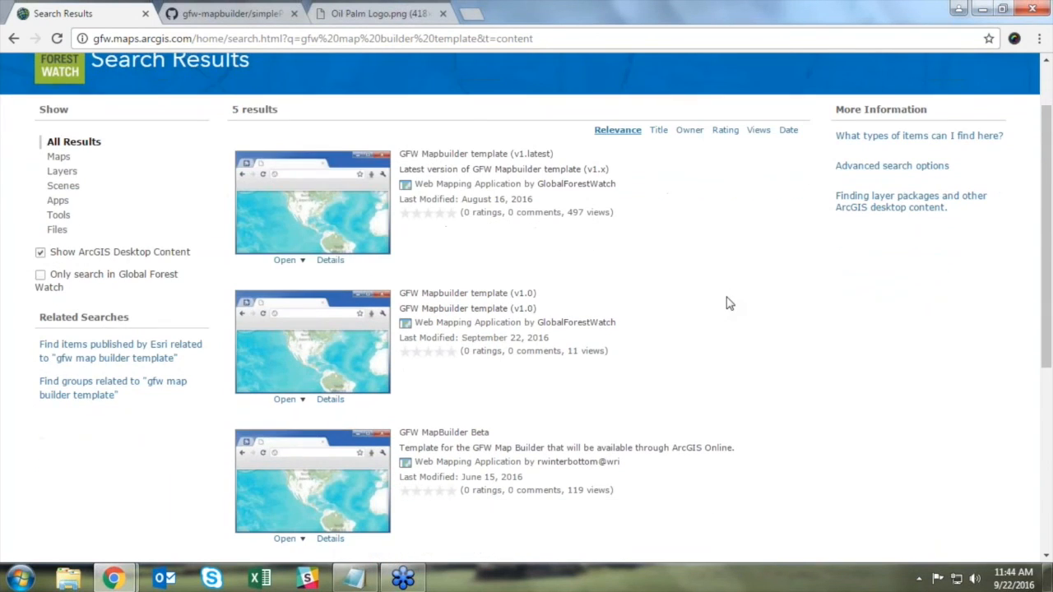
pyautogui.moveTo(1041, 130)
pyautogui.mouseDown()
pyautogui.moveTo(1042, 313)
pyautogui.moveTo(1049, 123)
pyautogui.mouseUp()
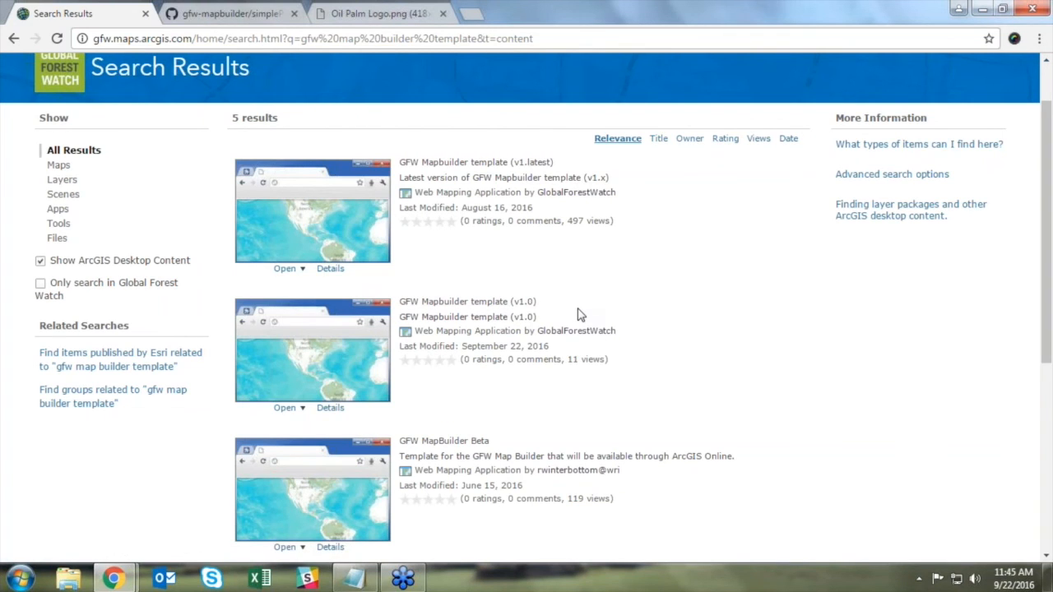
pyautogui.click(520, 168)
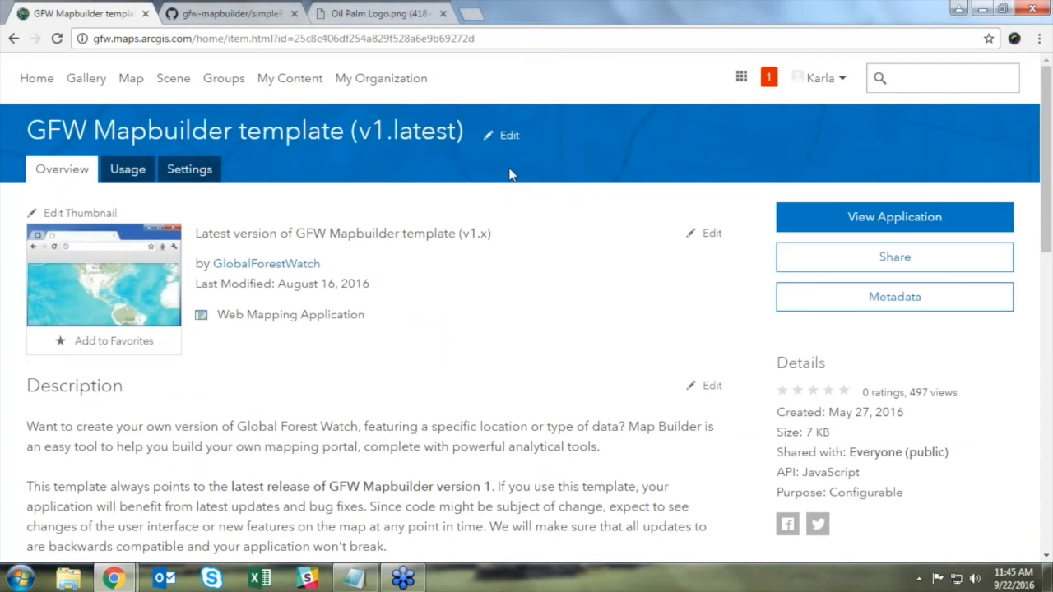
# Step: Add the Application Templates (Webinar Demo) group to the template's sharing
pyautogui.click(913, 262)
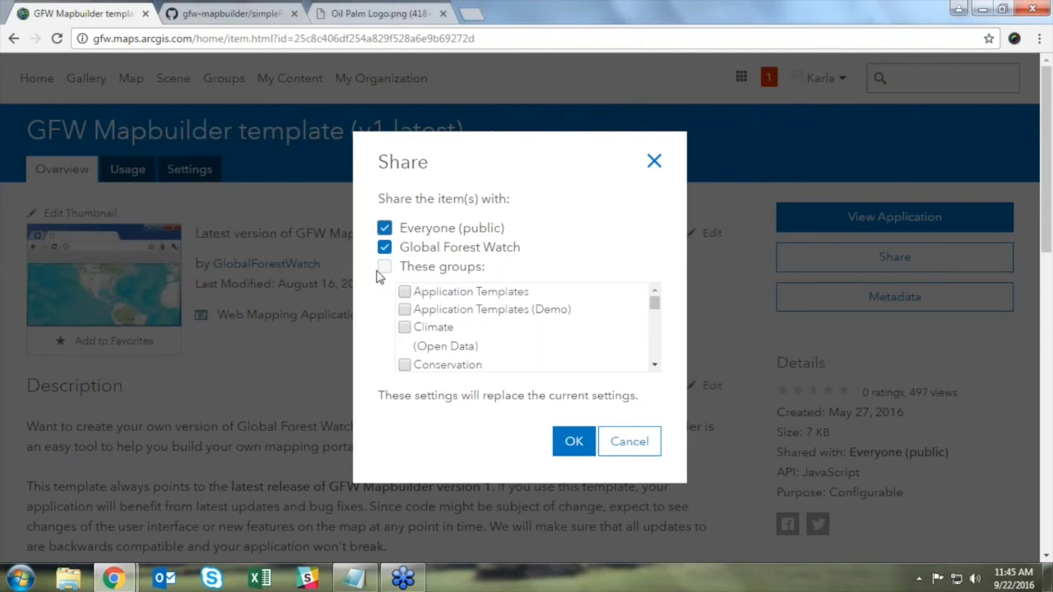
pyautogui.moveTo(656, 302); pyautogui.dragTo(651, 362)
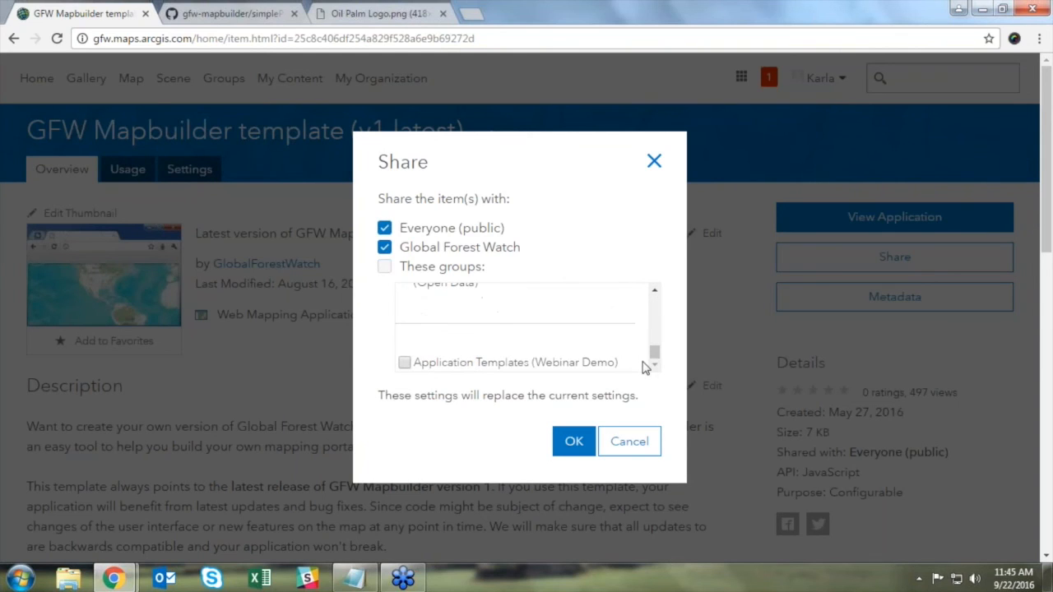
pyautogui.click(404, 363)
pyautogui.click(577, 445)
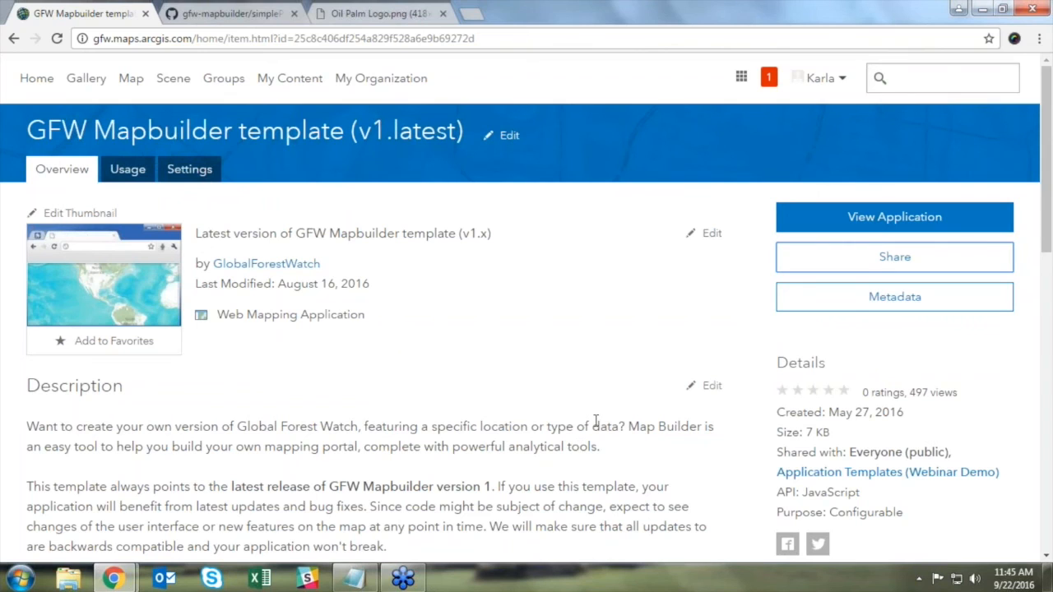
# Step: Open the Indonesia Oil Palm Concessions (Demo) web map from My Content and confirm public sharing
pyautogui.click(311, 90)
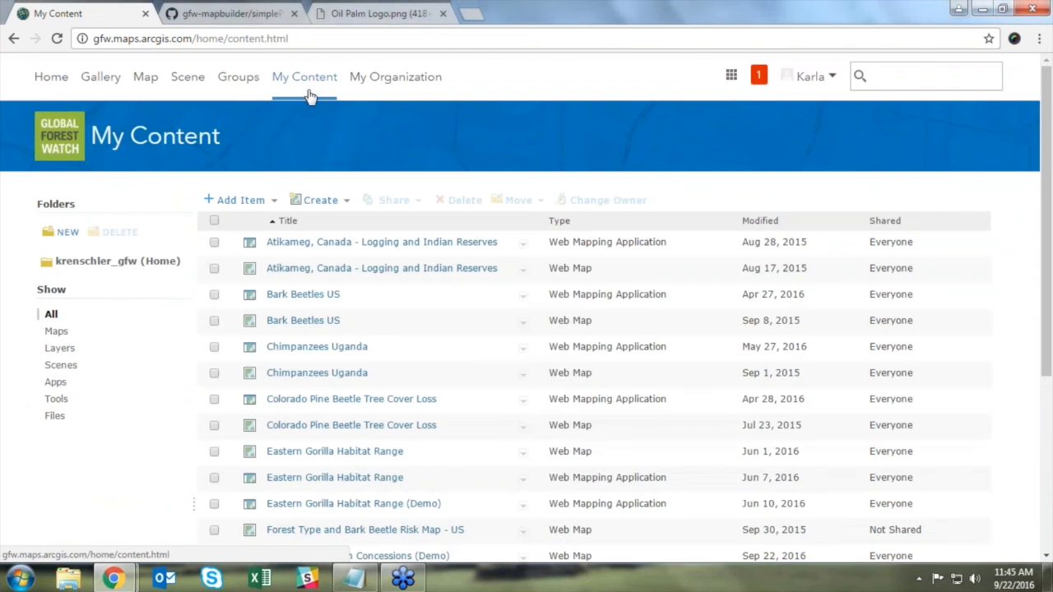
pyautogui.scroll(-2, 475, 318)
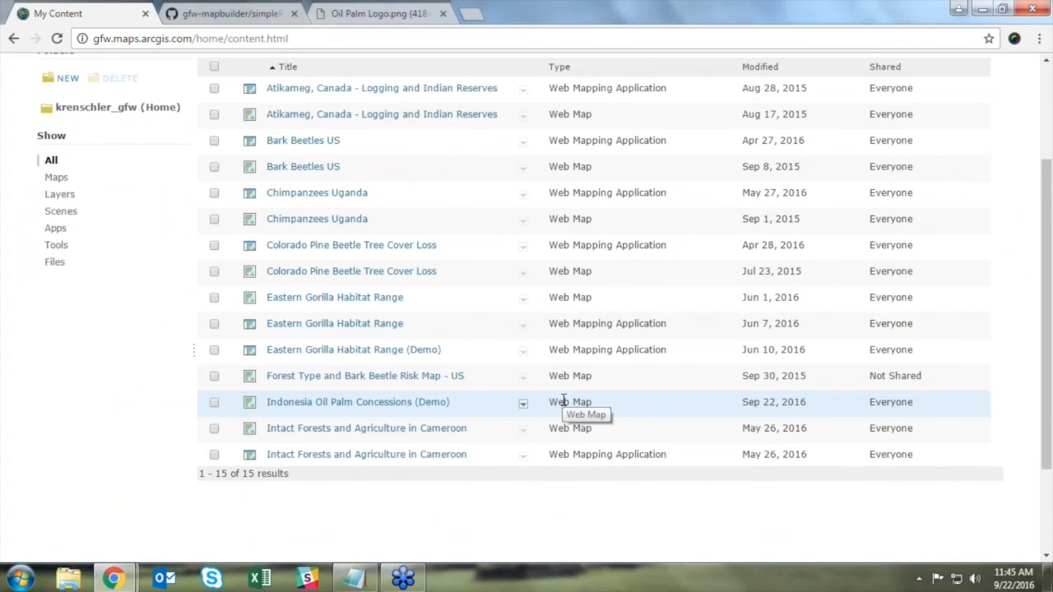
pyautogui.click(389, 407)
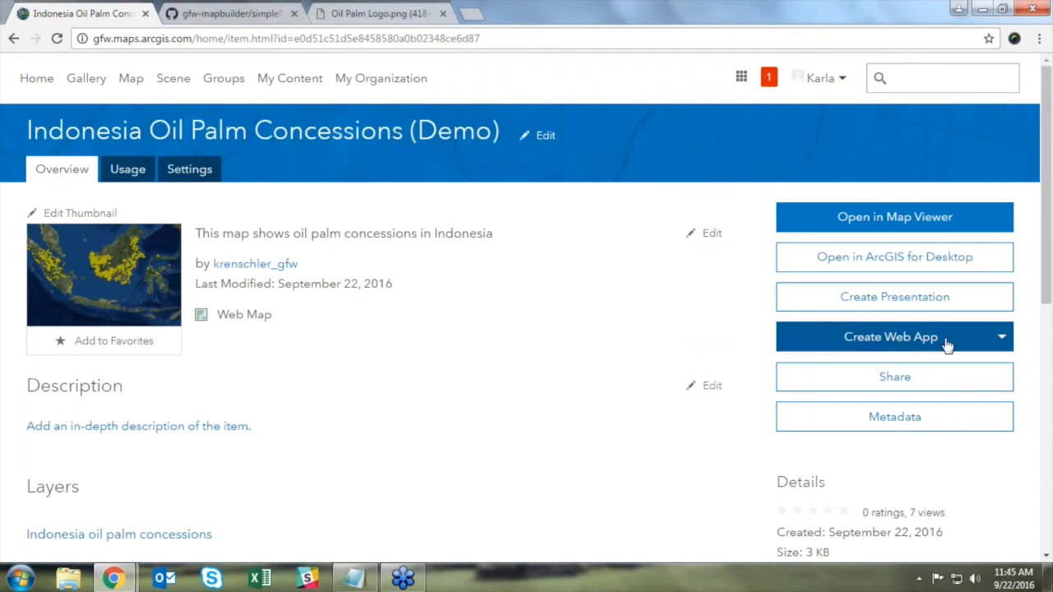
pyautogui.click(920, 379)
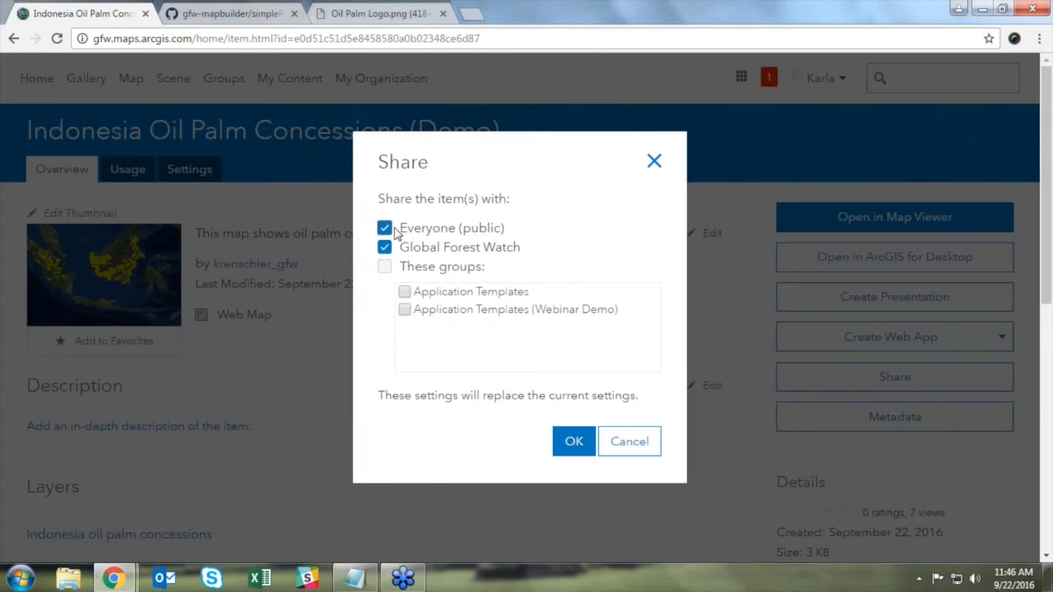
pyautogui.click(575, 444)
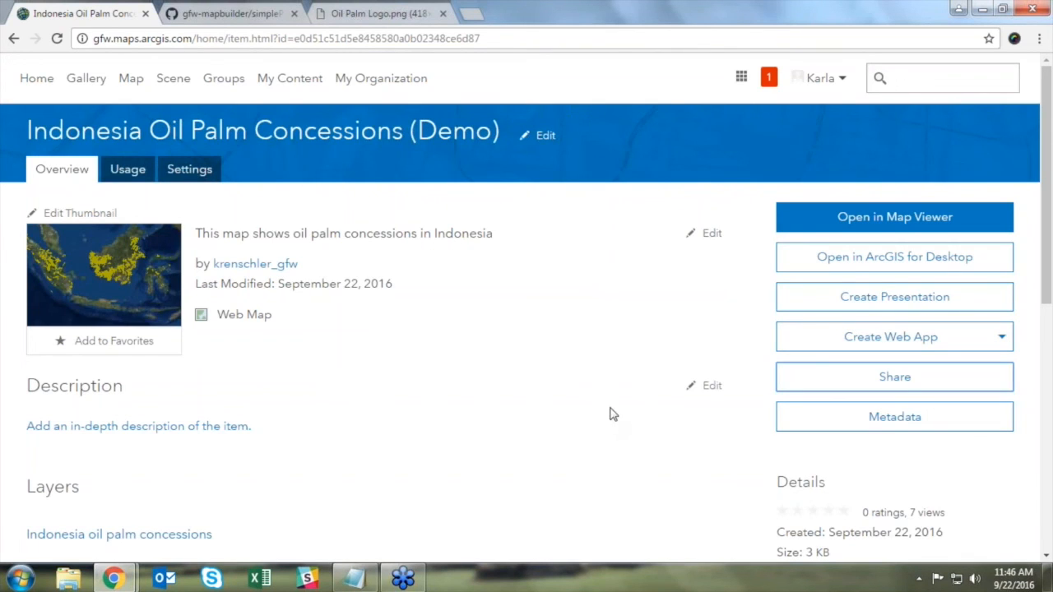
pyautogui.click(916, 336)
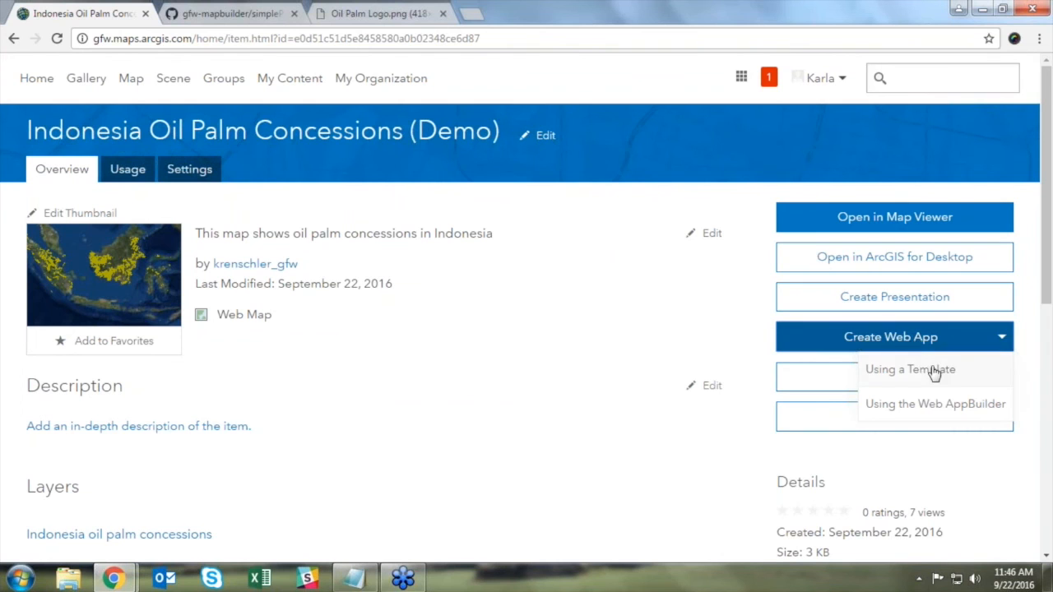
# Step: Create a web app from the GFW Mapbuilder template (v1.latest), keeping the default title and tags
pyautogui.click(938, 370)
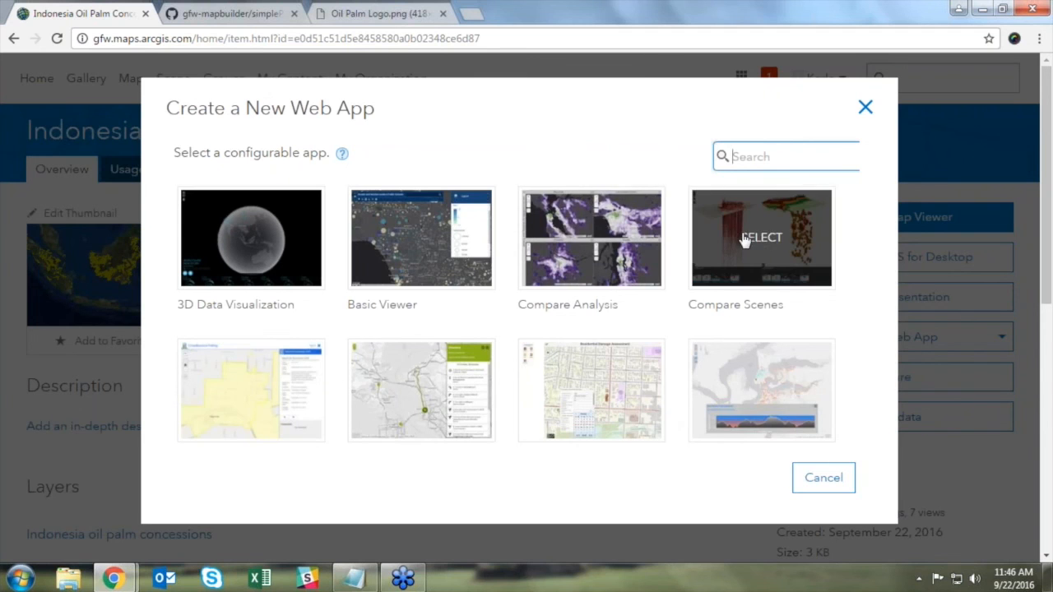
pyautogui.scroll(-2, 773, 237)
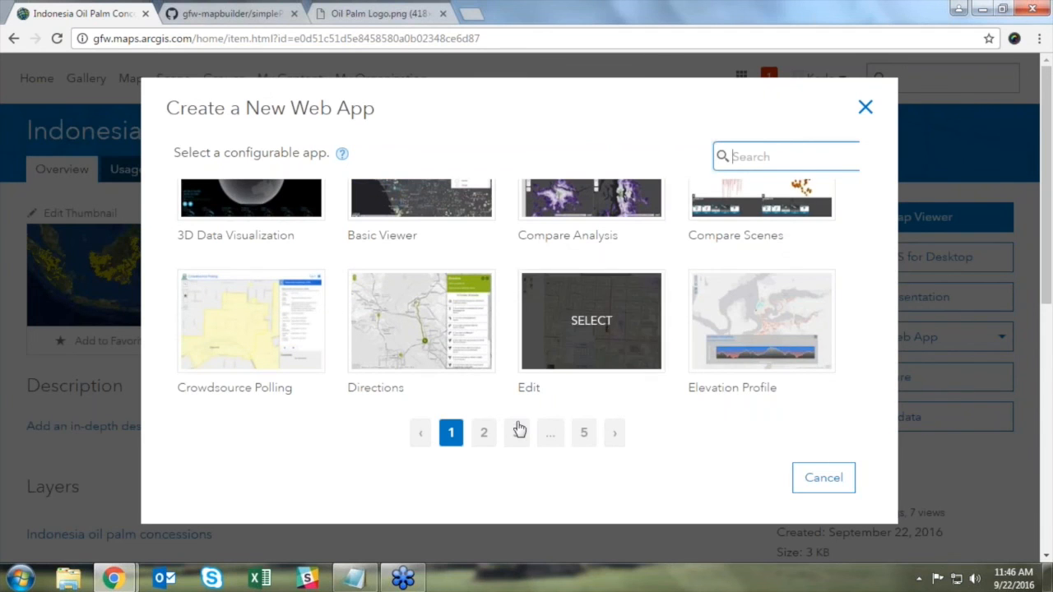
pyautogui.click(490, 440)
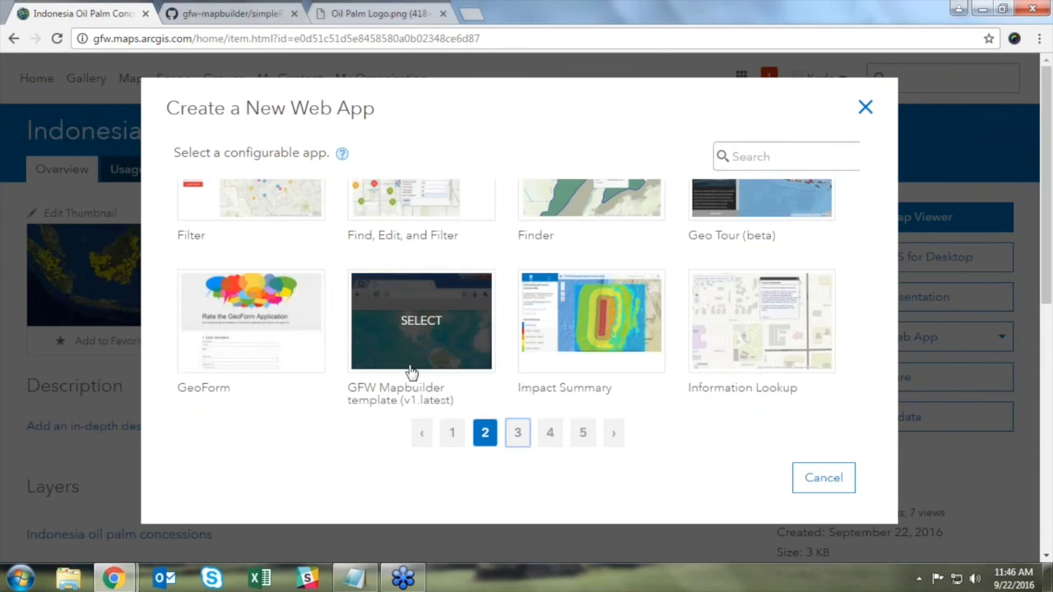
pyautogui.click(435, 333)
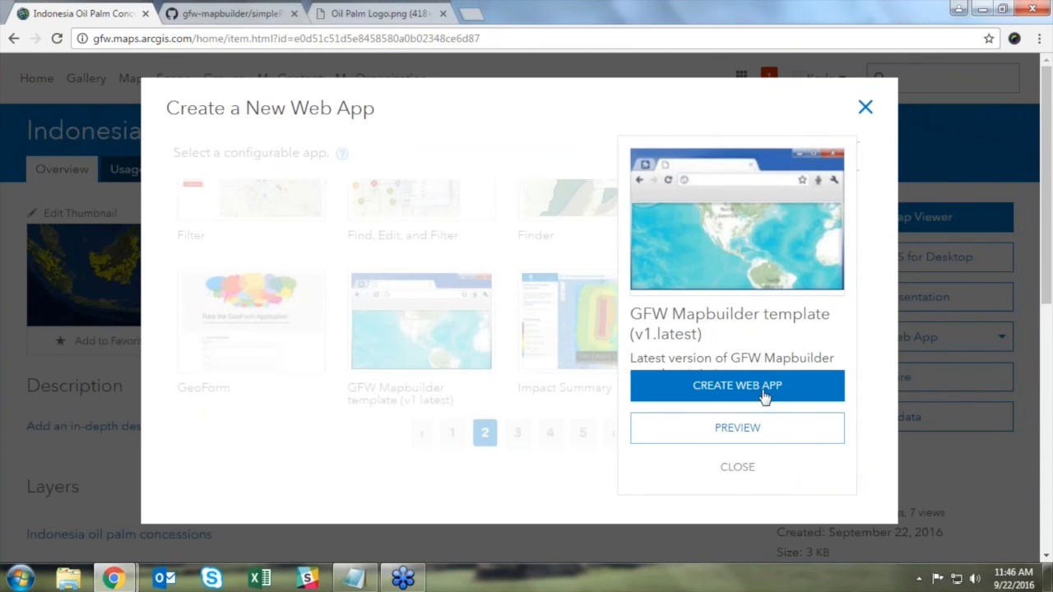
pyautogui.click(761, 394)
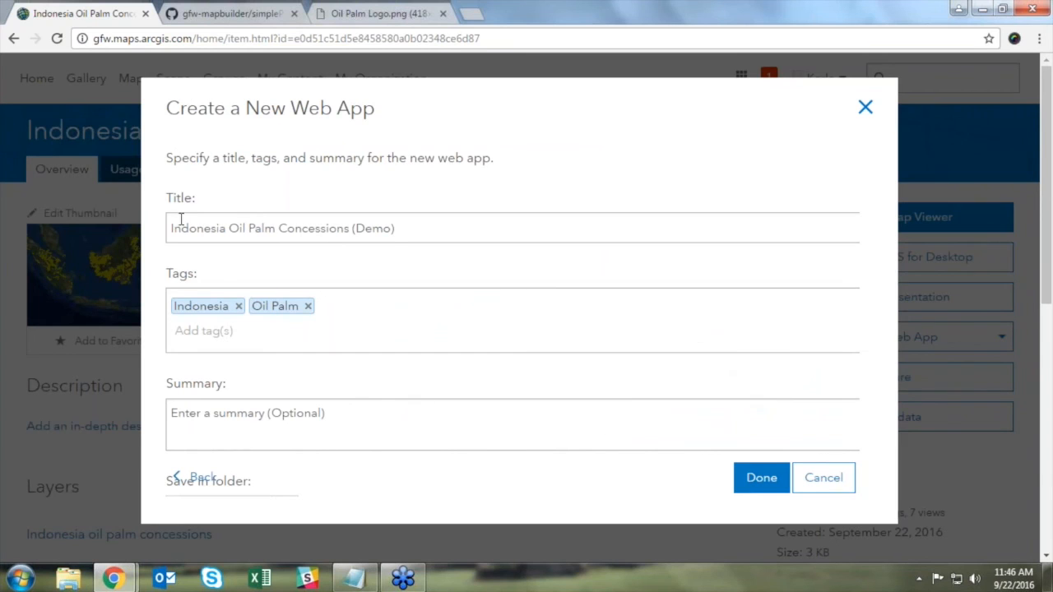
pyautogui.scroll(-3, 382, 410)
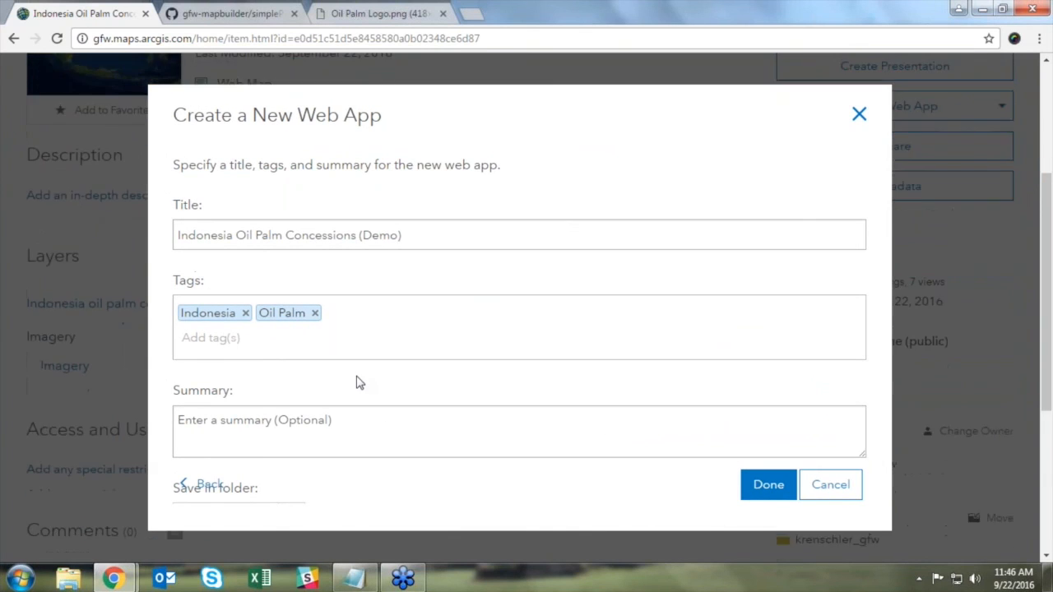
pyautogui.scroll(2, 360, 384)
pyautogui.click(770, 486)
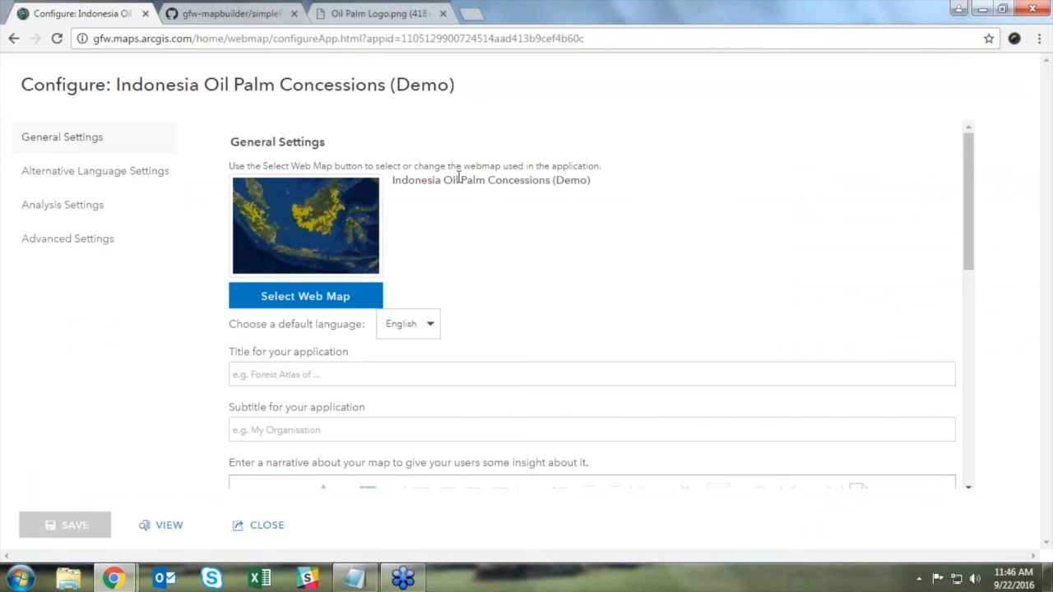
# Step: Title the app 'Indonesia Oil Palm Concessions' with subtitle 'Explore the effects of oil palm plantations'
pyautogui.moveTo(968, 168)
pyautogui.mouseDown()
pyautogui.moveTo(965, 233)
pyautogui.moveTo(962, 175)
pyautogui.mouseUp()
pyautogui.click(254, 370)
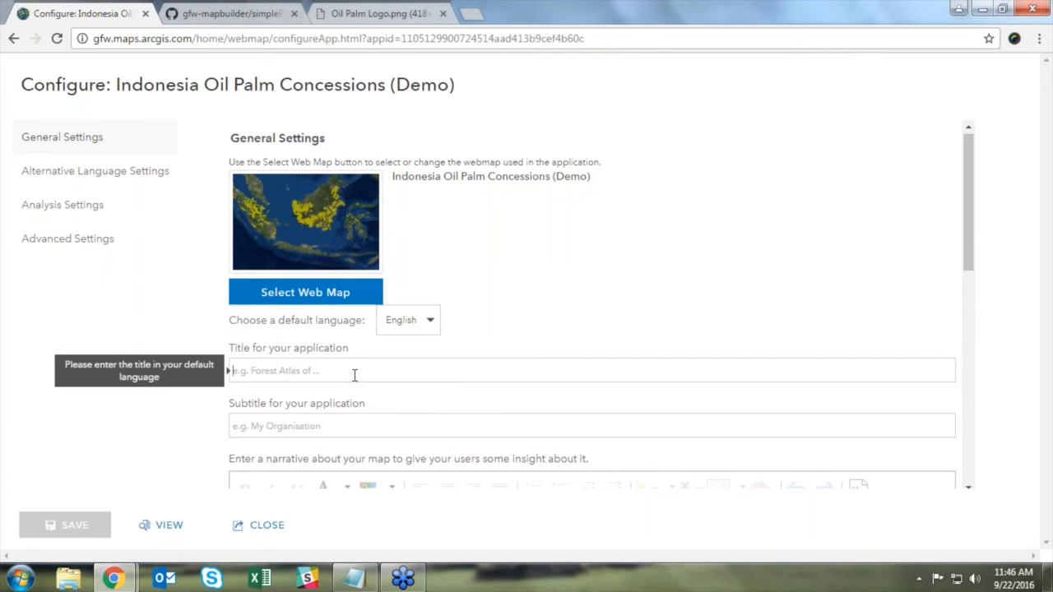
pyautogui.write('Indones')
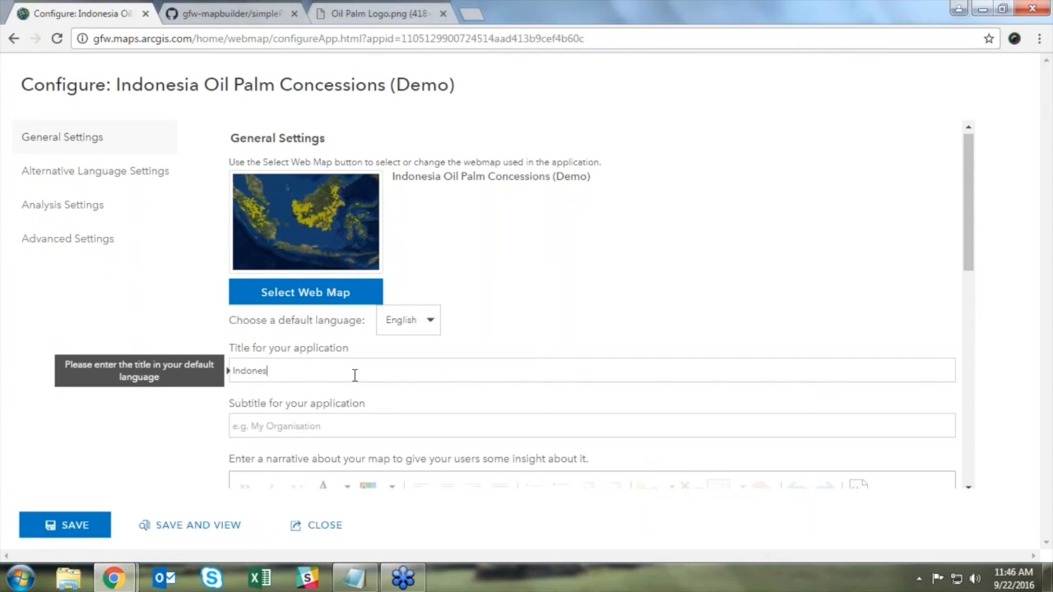
pyautogui.write('ia Oil Palm Concessions')
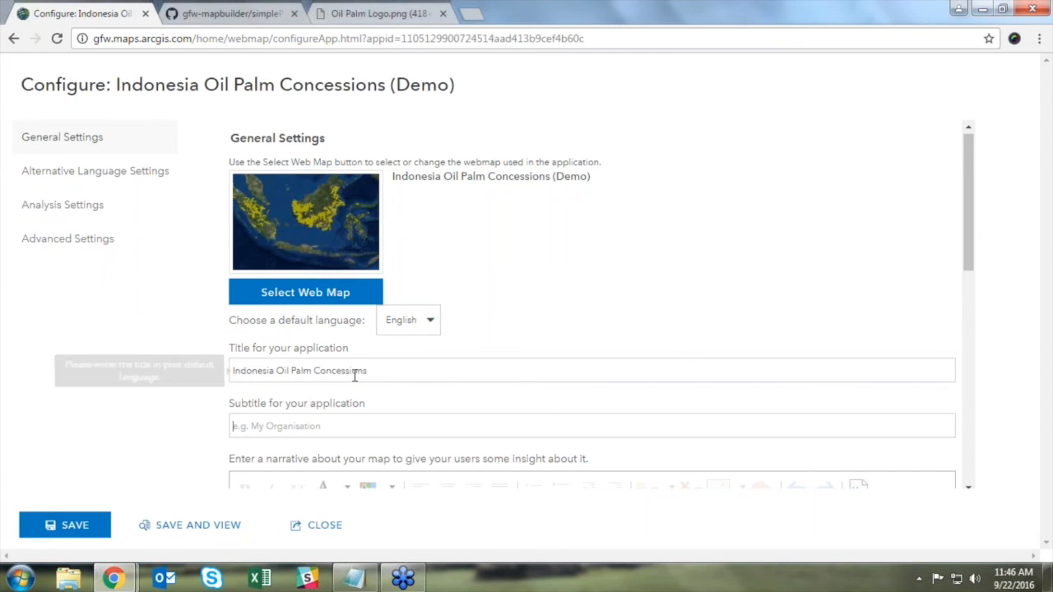
pyautogui.press('Tab')
pyautogui.scroll(-1, 494, 272)
pyautogui.write('Explore the eff')
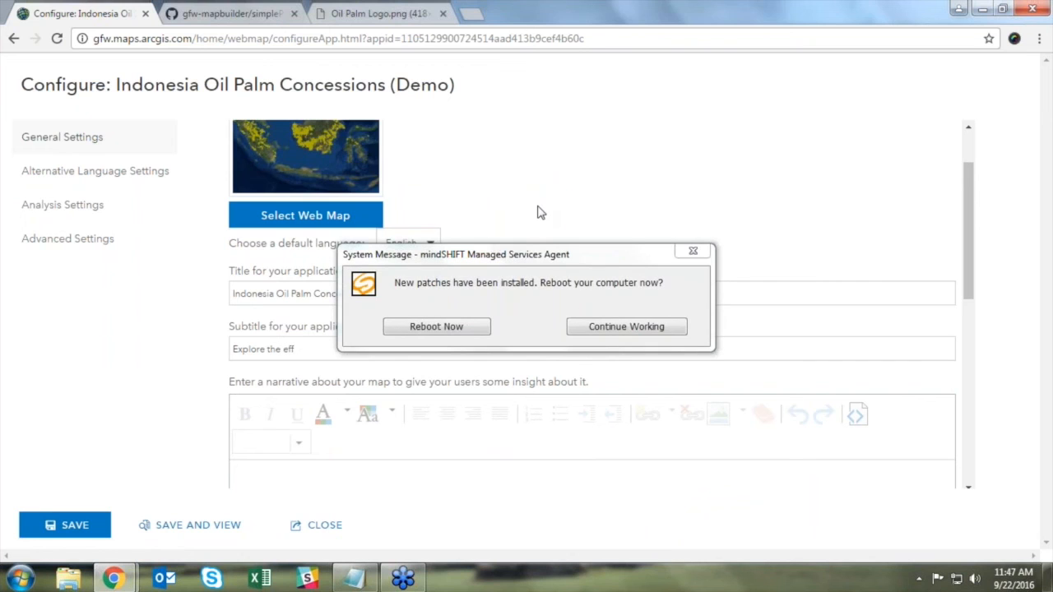
pyautogui.click(615, 326)
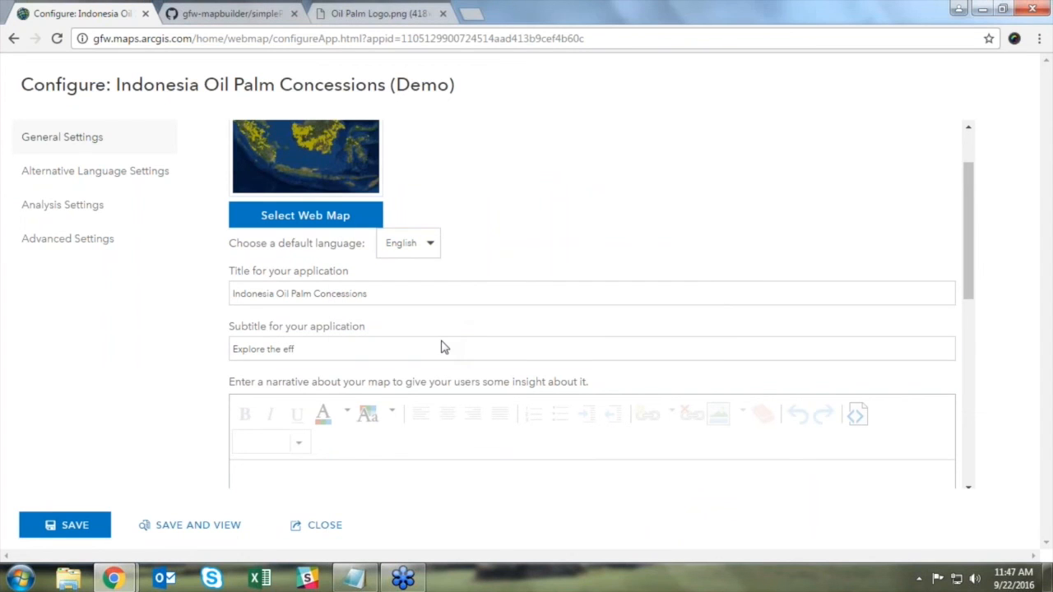
pyautogui.click(445, 348)
pyautogui.write('cts o')
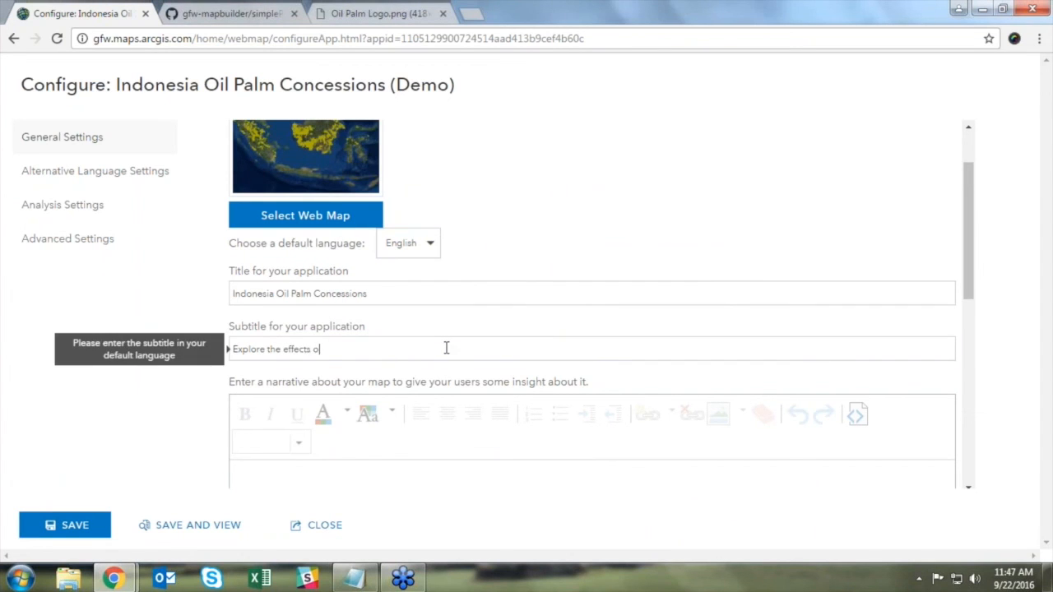
pyautogui.write('f oil palm plantations')
# Step: Add the narrative 'This is a map about oil palm plantations.' and a Land Concessions menu title
pyautogui.scroll(-3, 384, 263)
pyautogui.click(384, 263)
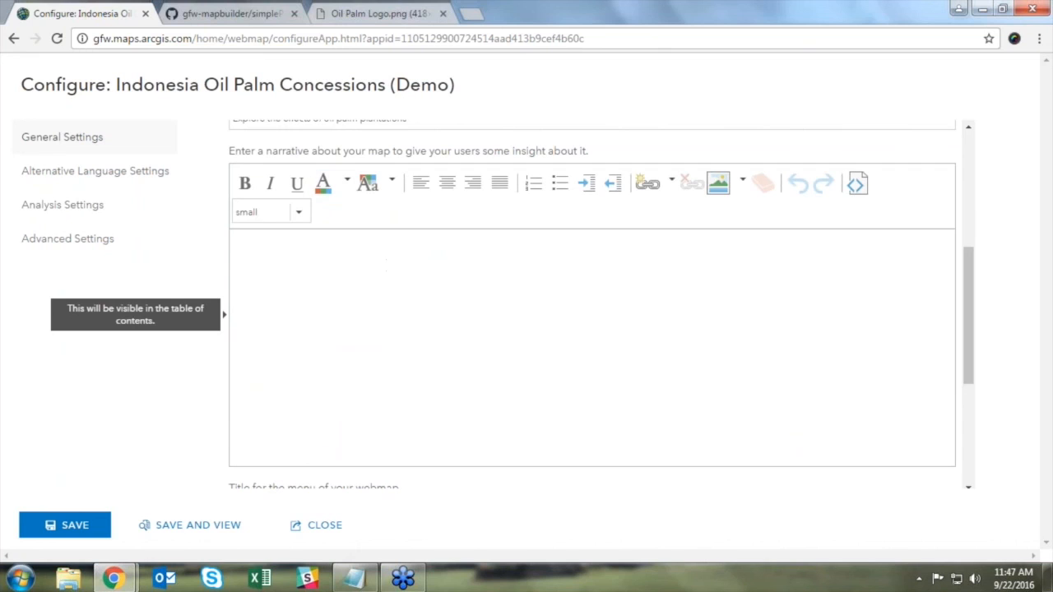
pyautogui.write('This is a map about oil palm plantations.')
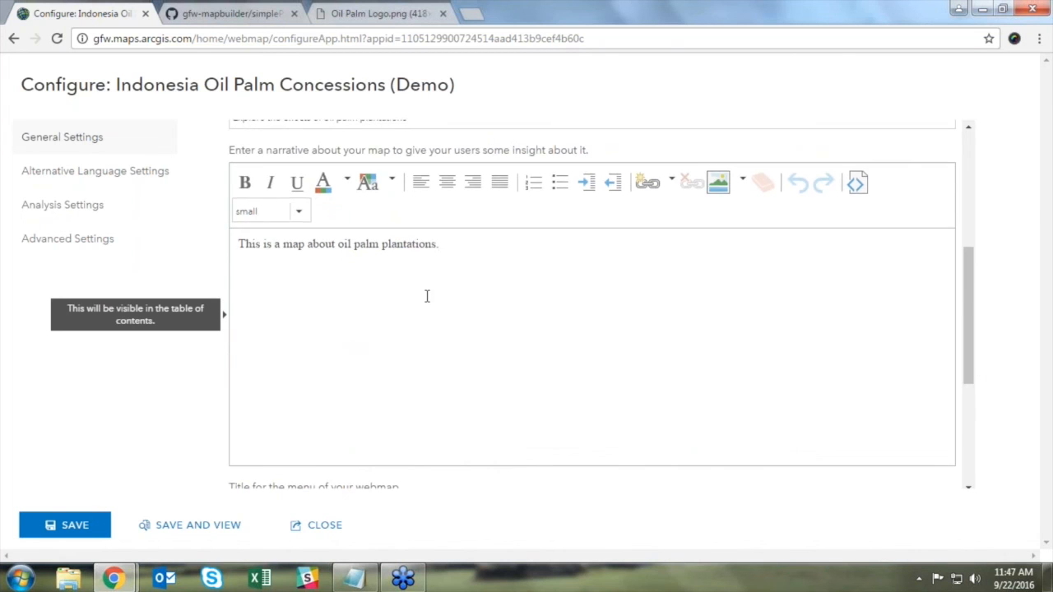
pyautogui.scroll(-5, 428, 297)
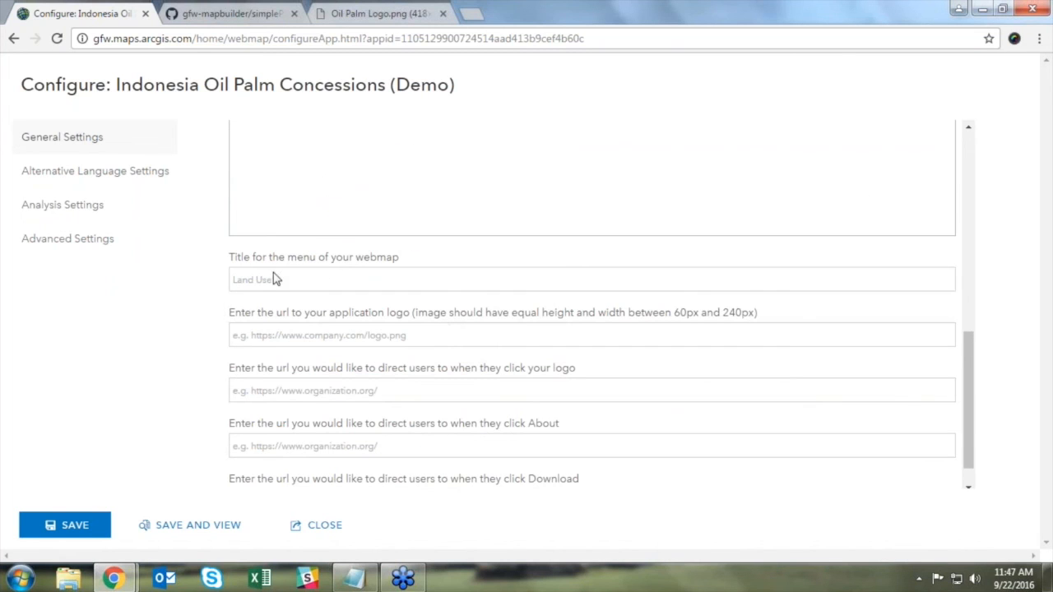
pyautogui.click(344, 278)
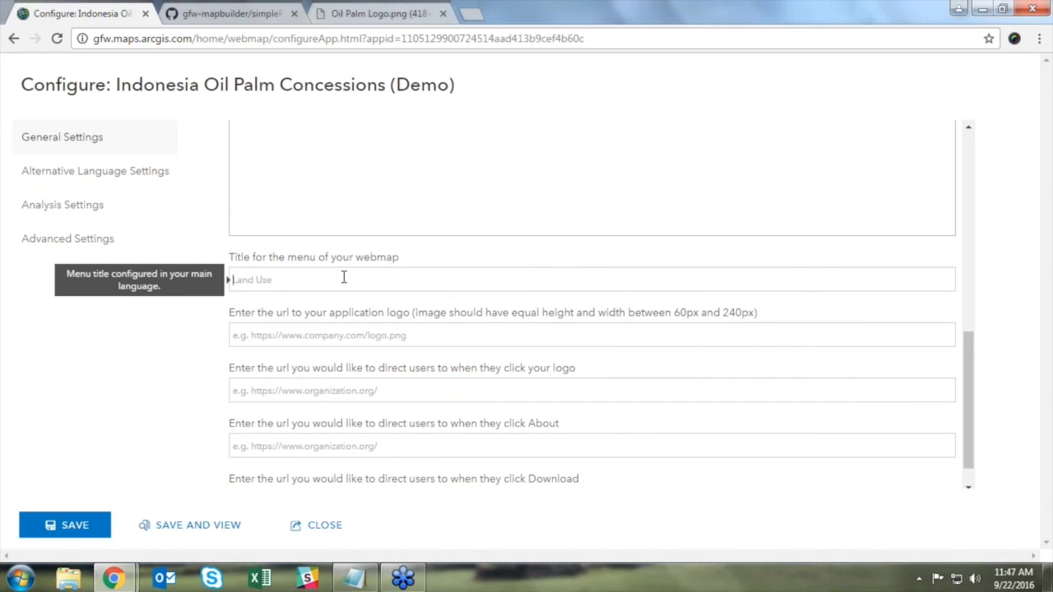
pyautogui.write('Land ')
pyautogui.write('Concessions')
# Step: Paste the palm logo's web address as the logo and link it to globalforestwatch
pyautogui.click(339, 337)
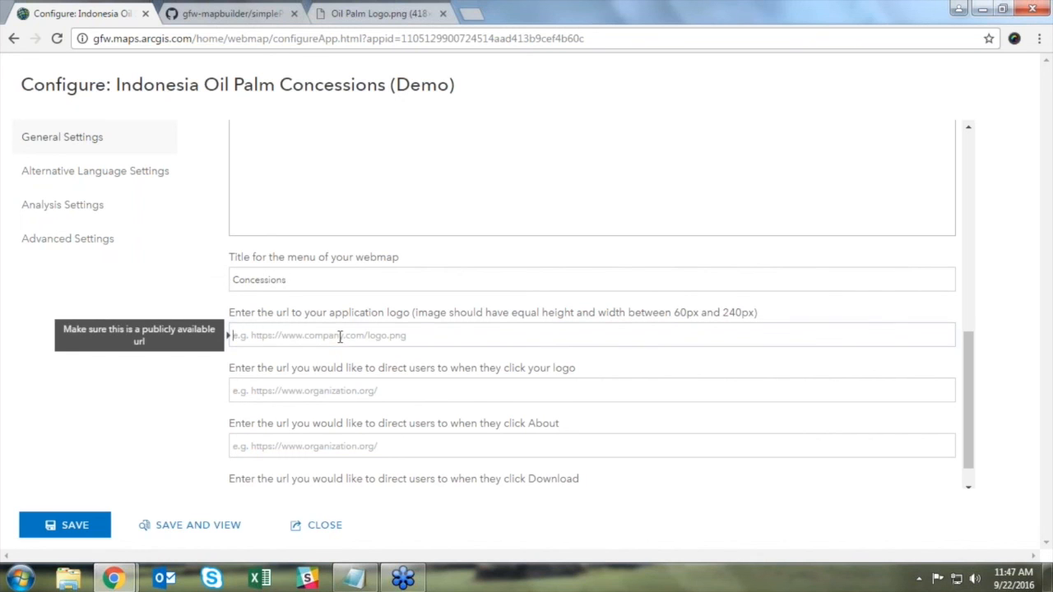
pyautogui.click(386, 13)
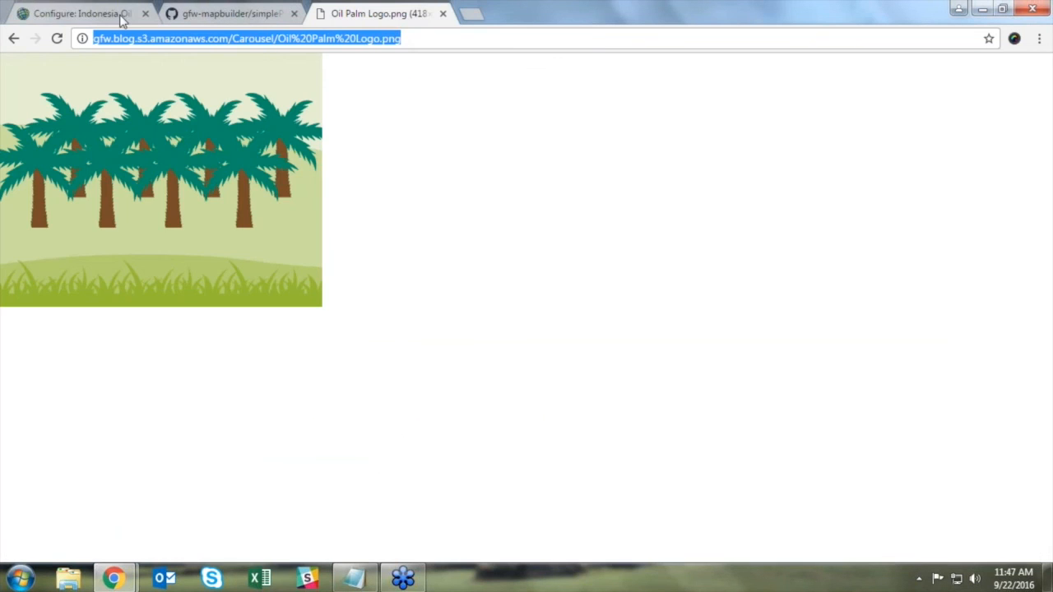
pyautogui.click(83, 15)
pyautogui.click(383, 336)
pyautogui.write('http://gfw.blog.s3.amazonaws.com/Carousel/Oil%20Palm%20Logo.png')
pyautogui.click(384, 391)
pyautogui.write('http')
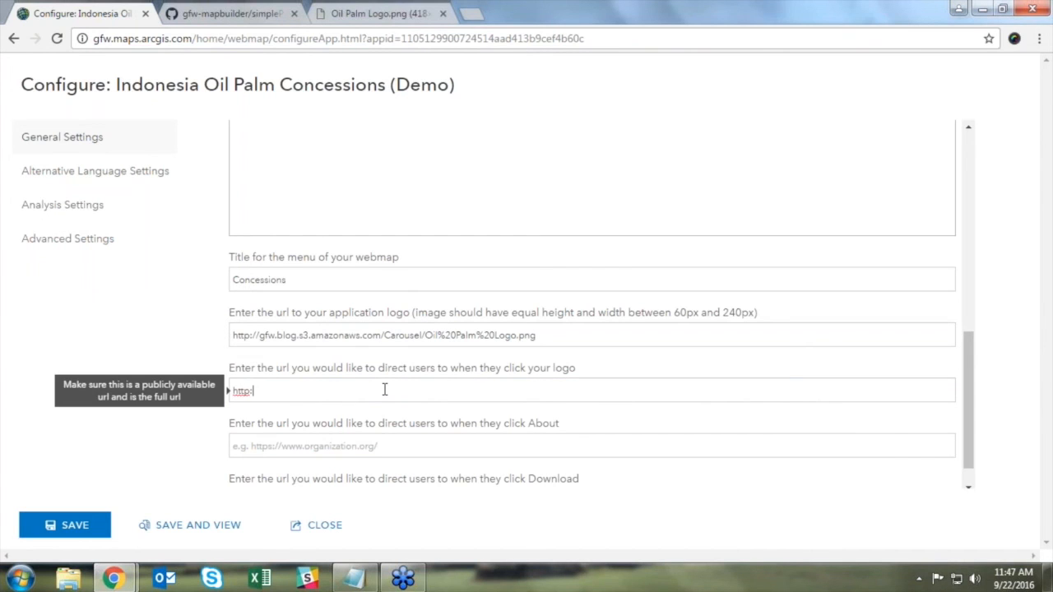
pyautogui.write('://globalforestwatch.org')
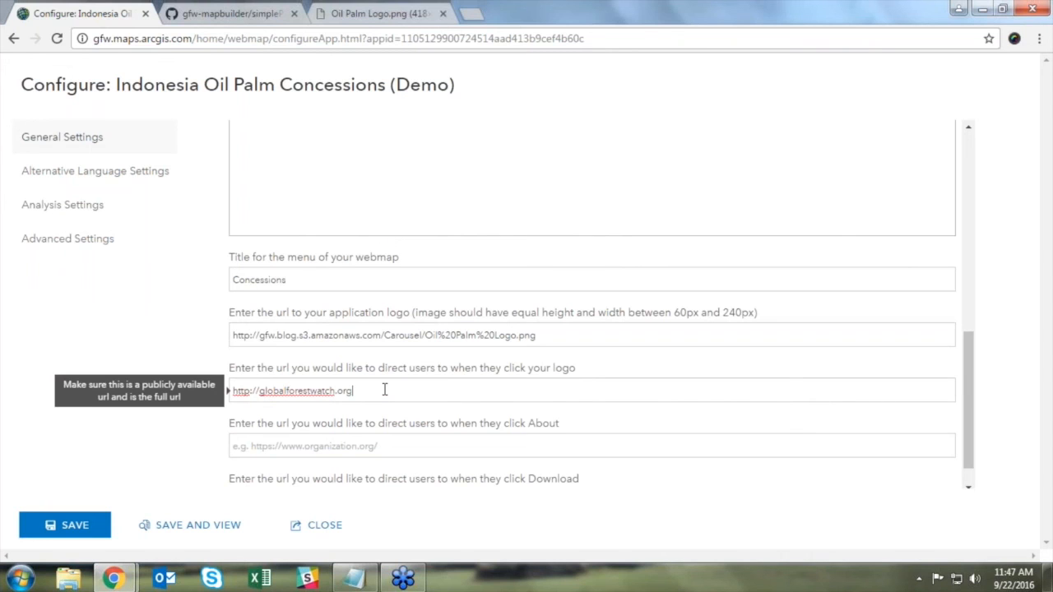
# Step: Save the settings, preview the app, and check its map layers
pyautogui.scroll(-1, 387, 392)
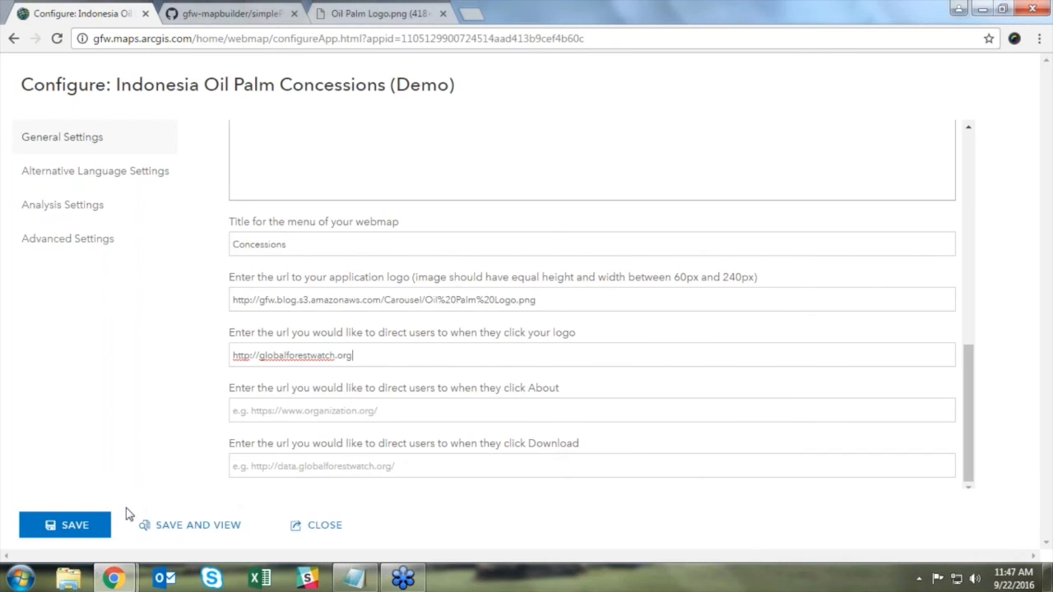
pyautogui.click(85, 527)
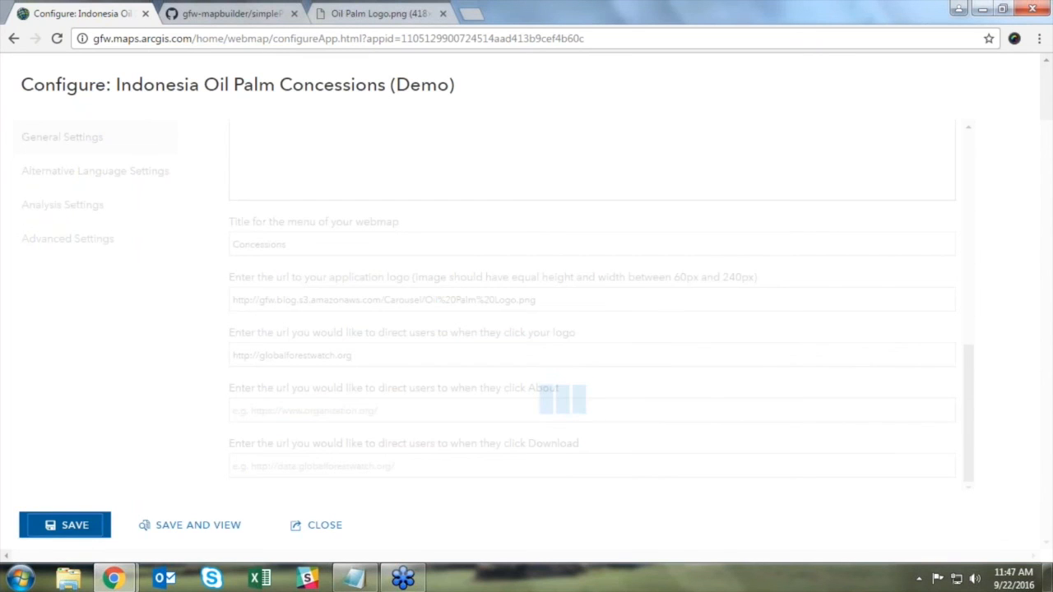
pyautogui.click(164, 528)
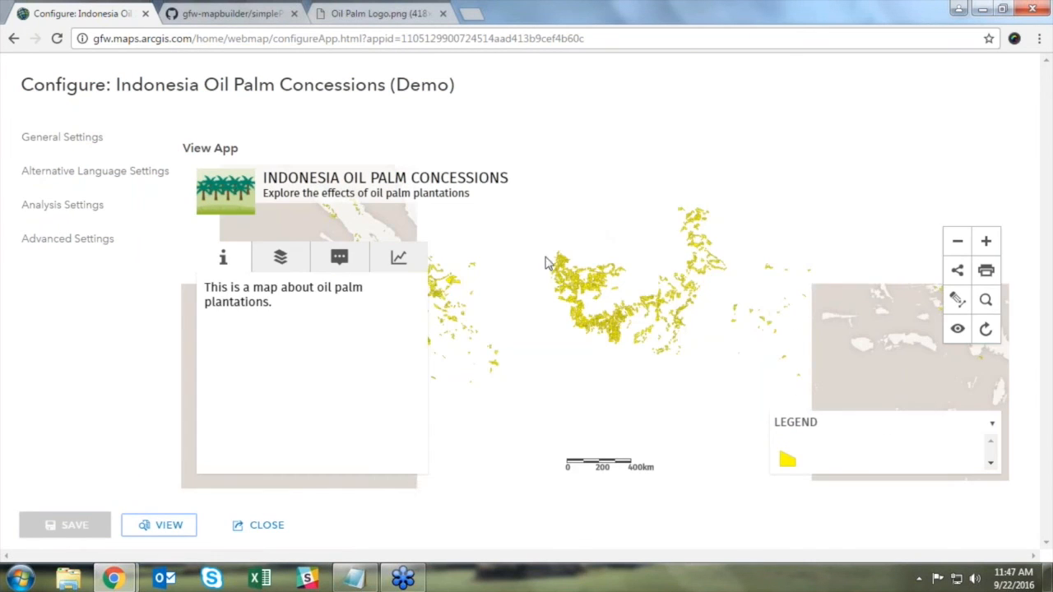
pyautogui.click(281, 258)
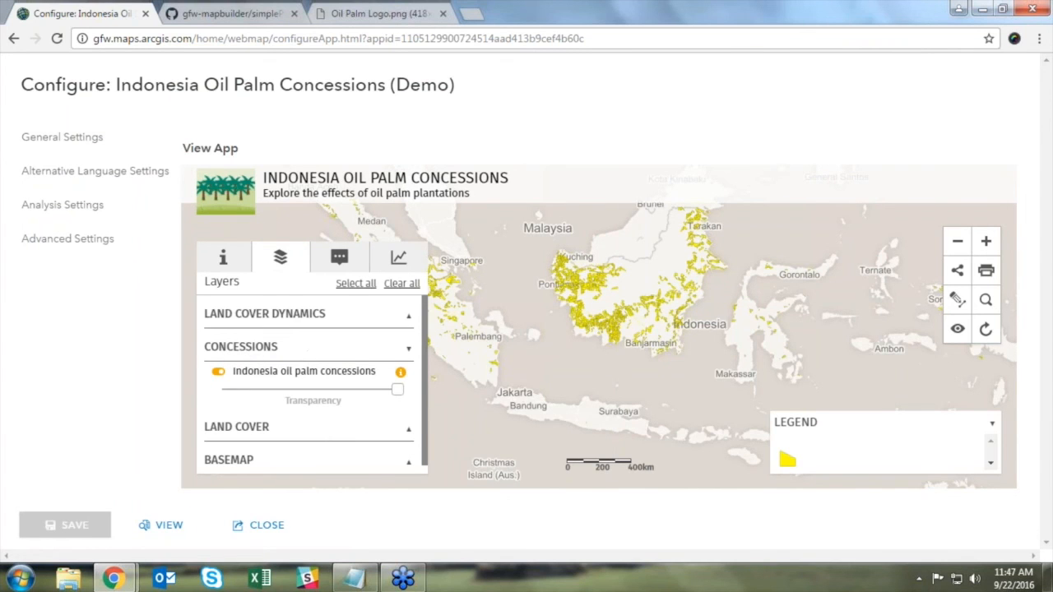
pyautogui.click(102, 174)
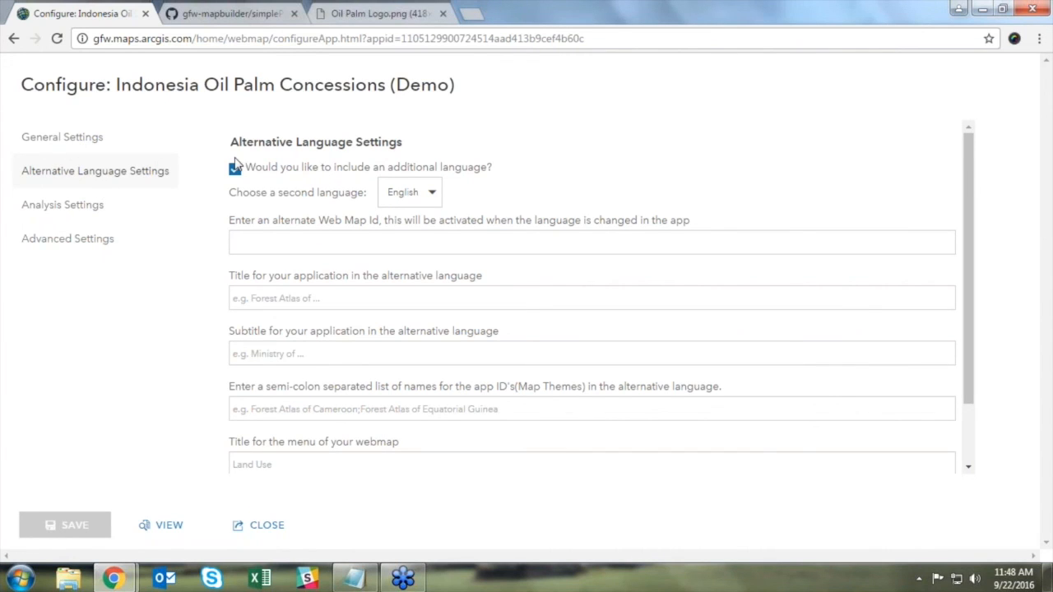
# Step: Keep English as the second language in Alternative Language Settings
pyautogui.scroll(-1, 582, 203)
pyautogui.scroll(-1, 580, 206)
pyautogui.scroll(2, 580, 205)
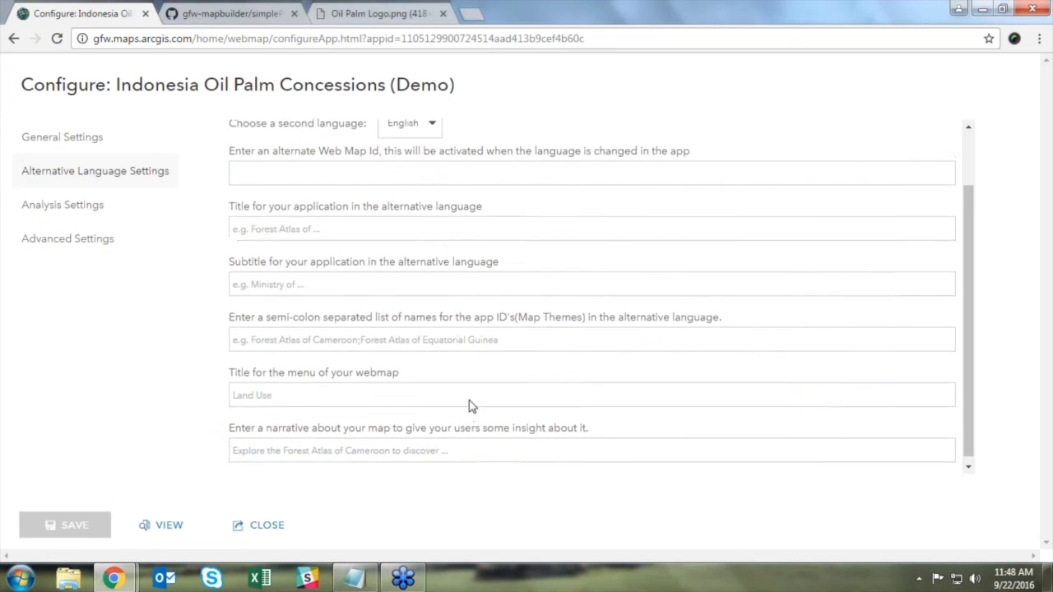
pyautogui.click(433, 199)
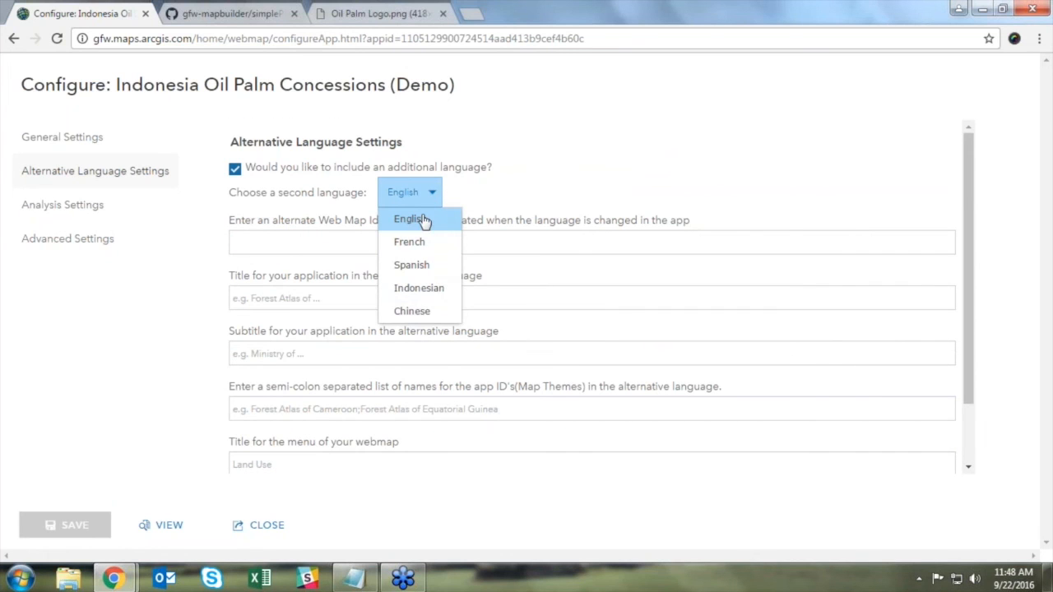
pyautogui.click(541, 186)
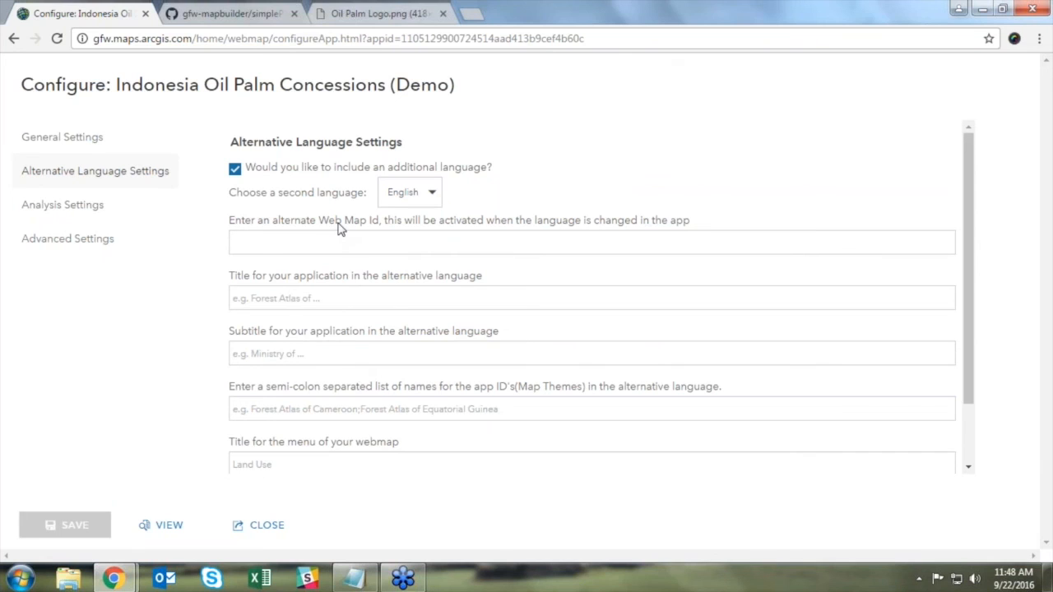
# Step: Exclude SAD alerts, Terra-I alerts and Mangroves from the analysis options and save
pyautogui.click(93, 206)
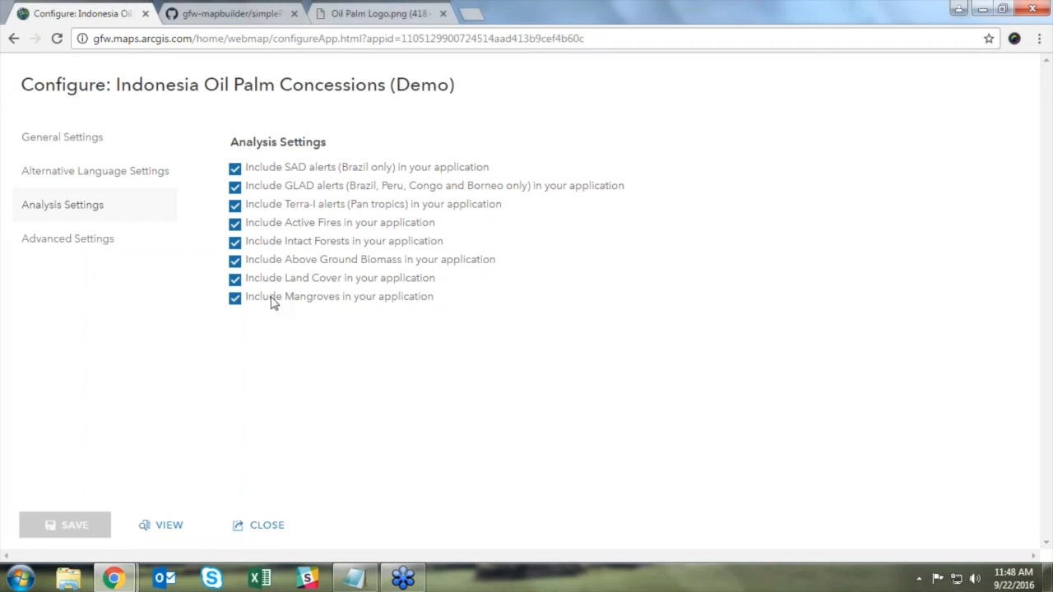
pyautogui.click(235, 169)
pyautogui.click(235, 206)
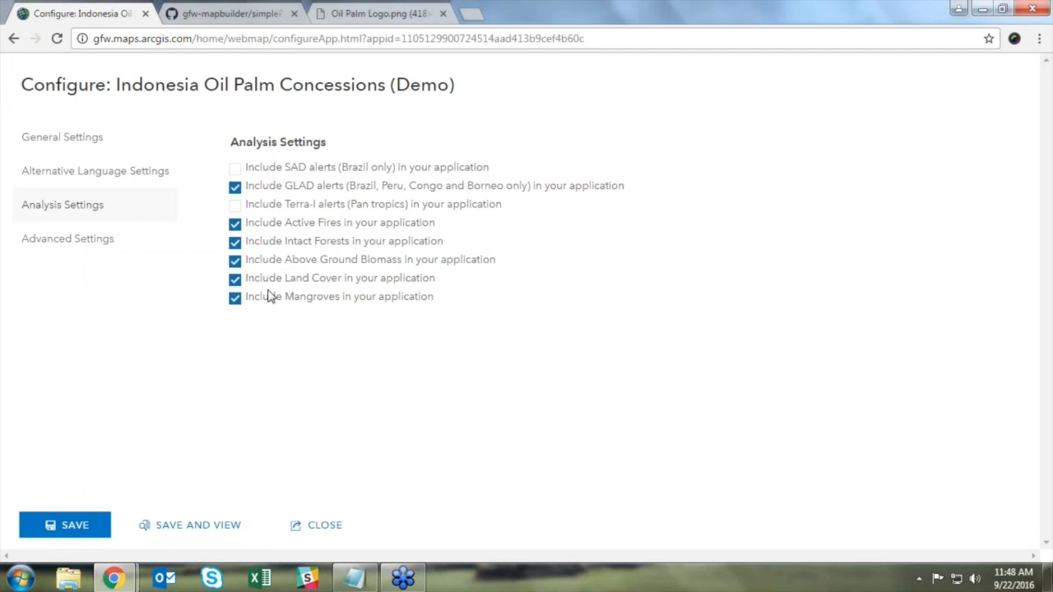
pyautogui.click(234, 298)
pyautogui.click(95, 529)
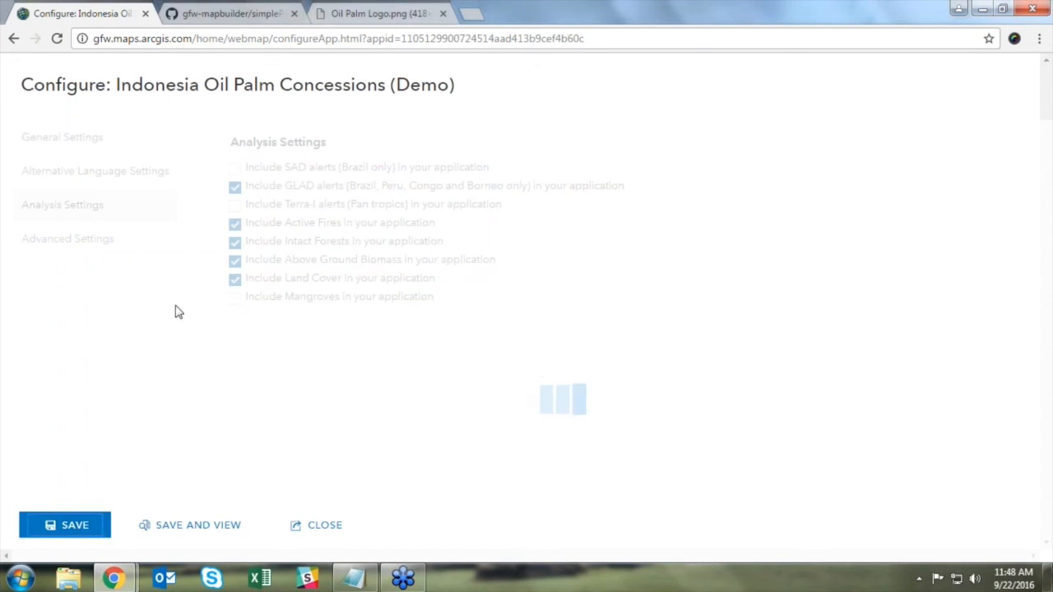
# Step: Set the mask ISO code to IDN in Advanced Settings
pyautogui.click(62, 239)
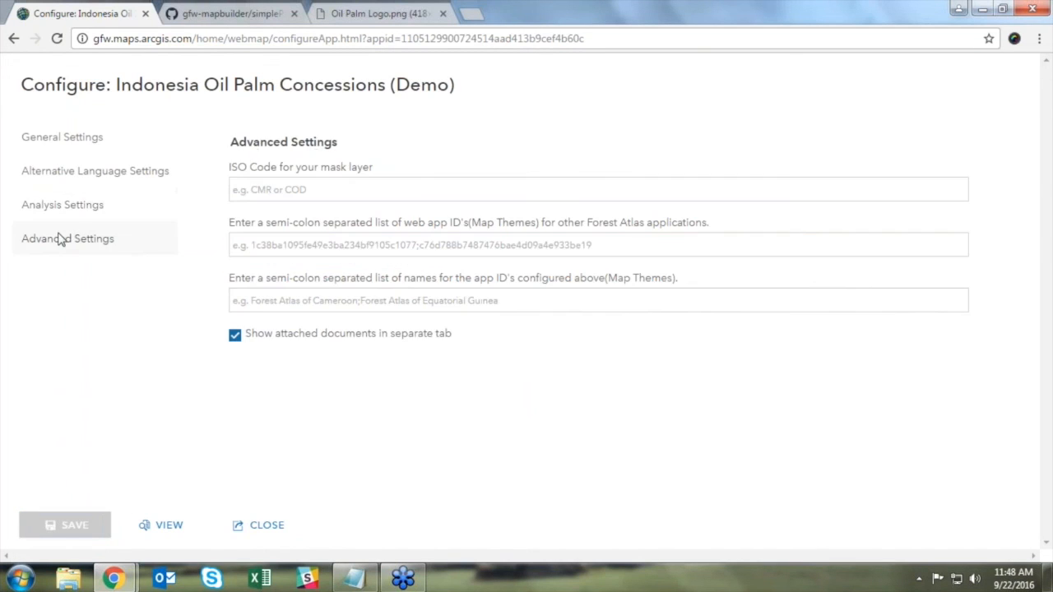
pyautogui.click(304, 191)
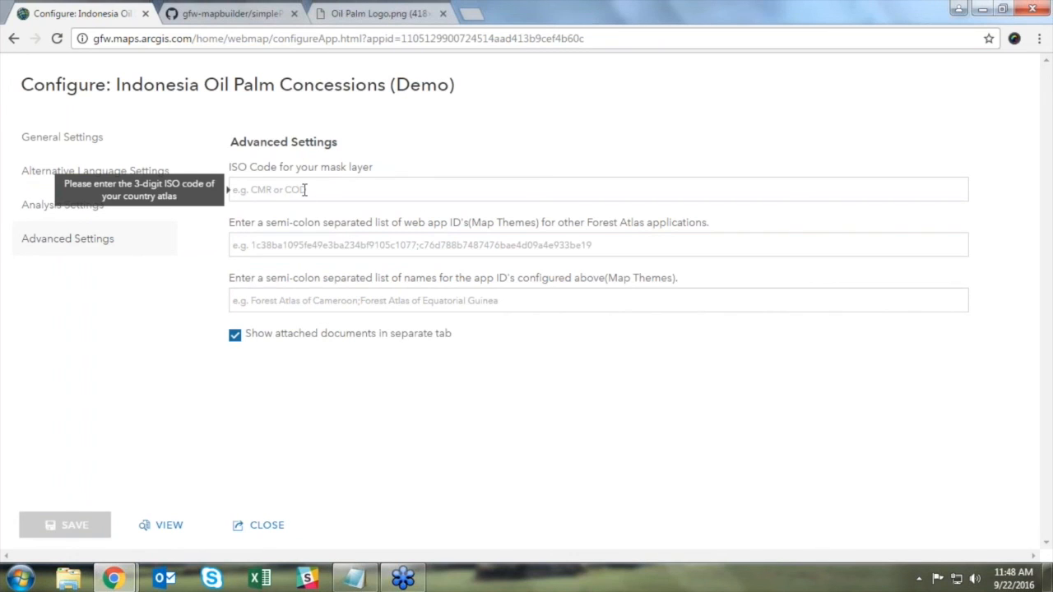
pyautogui.write('IDN')
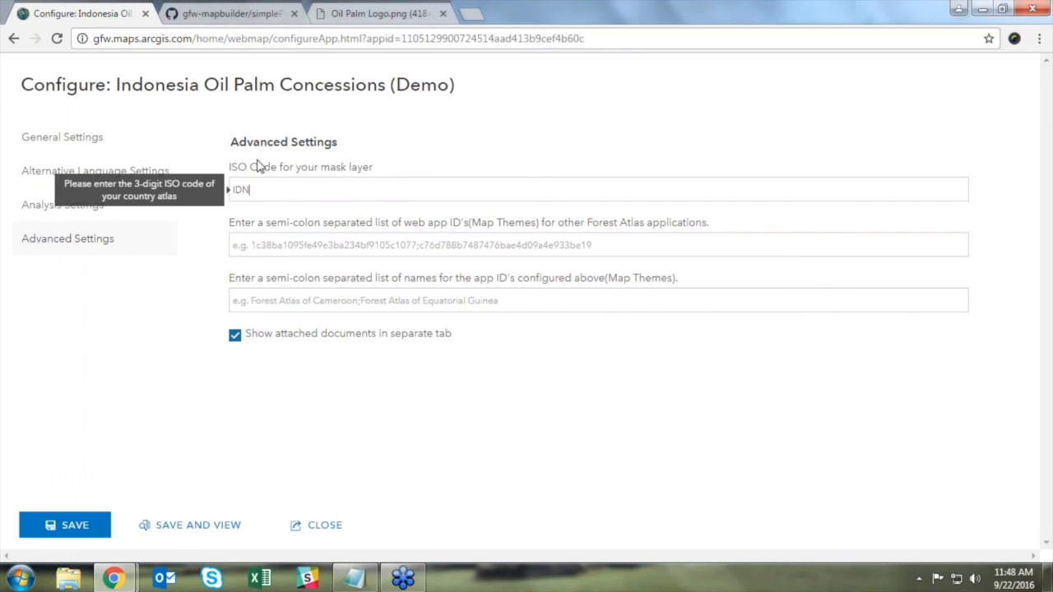
pyautogui.click(340, 167)
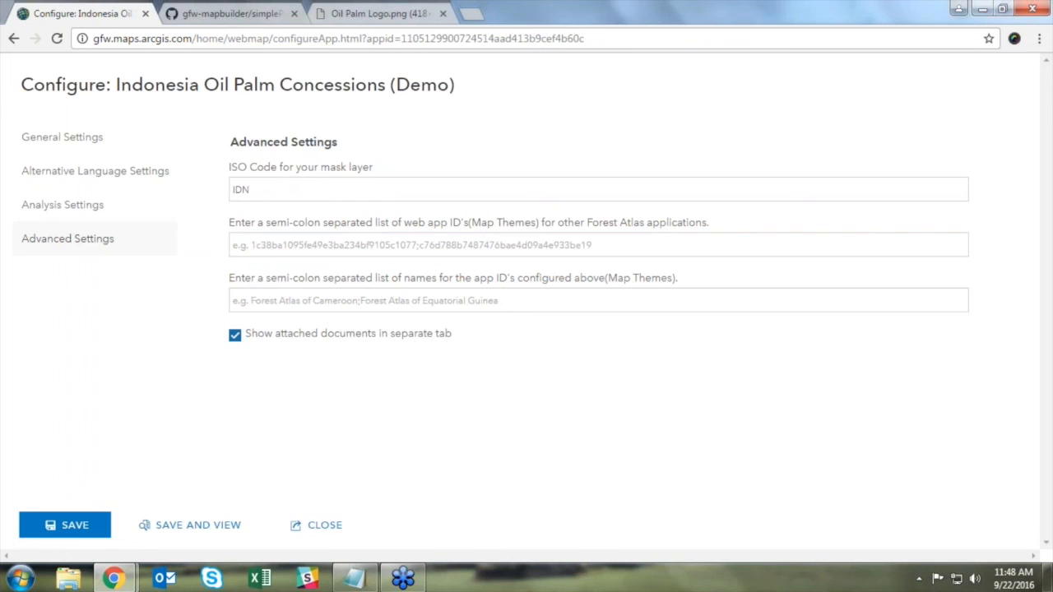
pyautogui.click(265, 188)
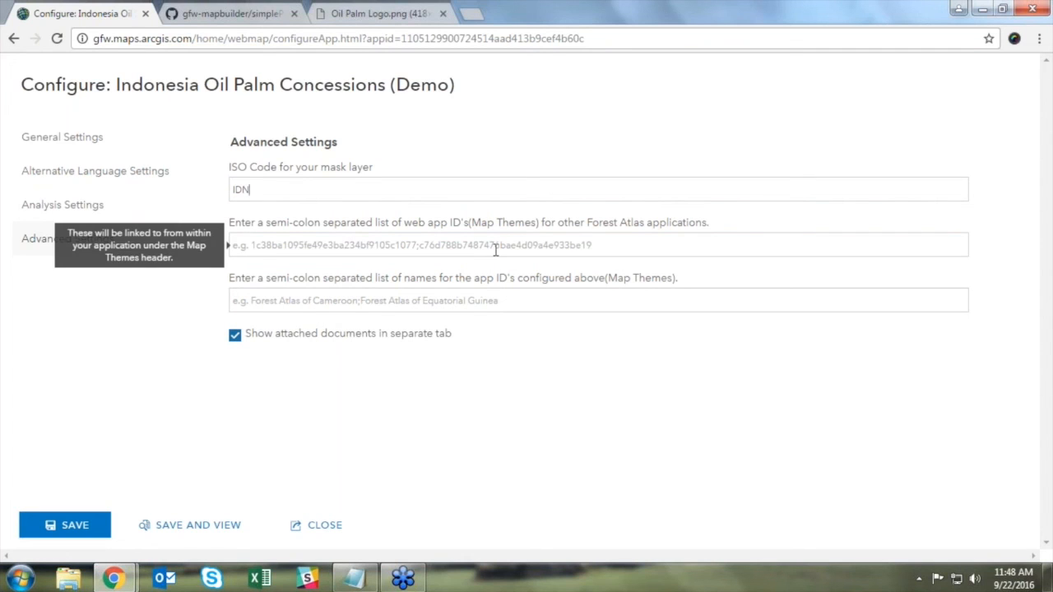
# Step: Save the configuration, preview the app, and return to the item page
pyautogui.click(94, 531)
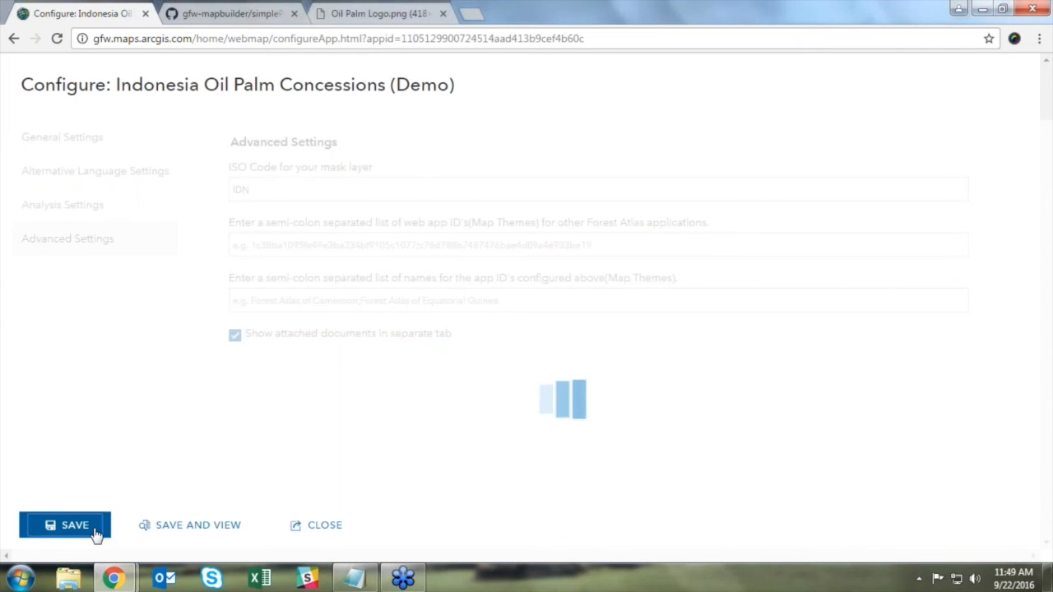
pyautogui.click(178, 529)
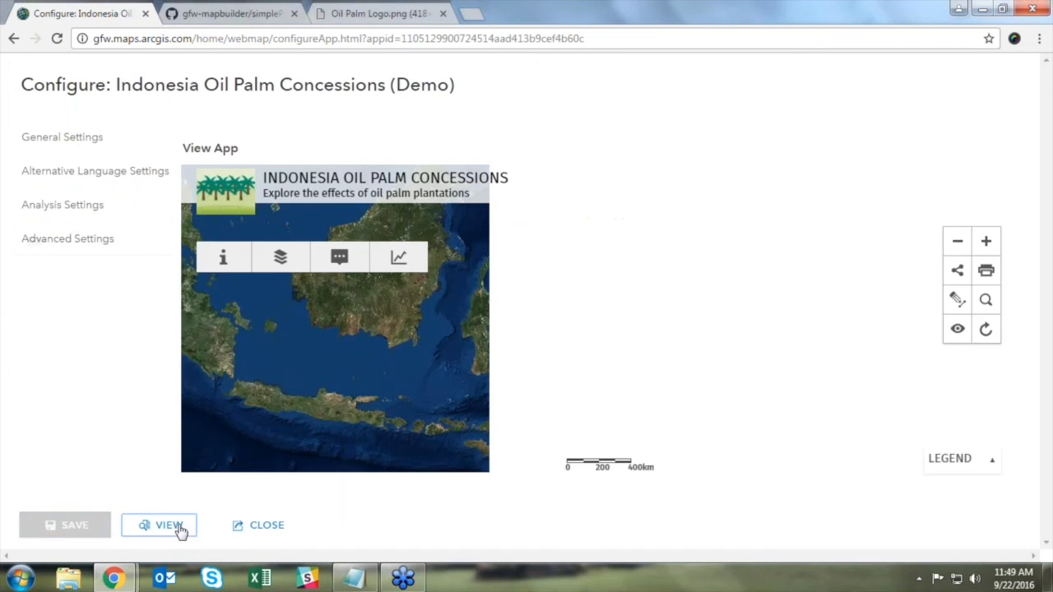
pyautogui.click(243, 530)
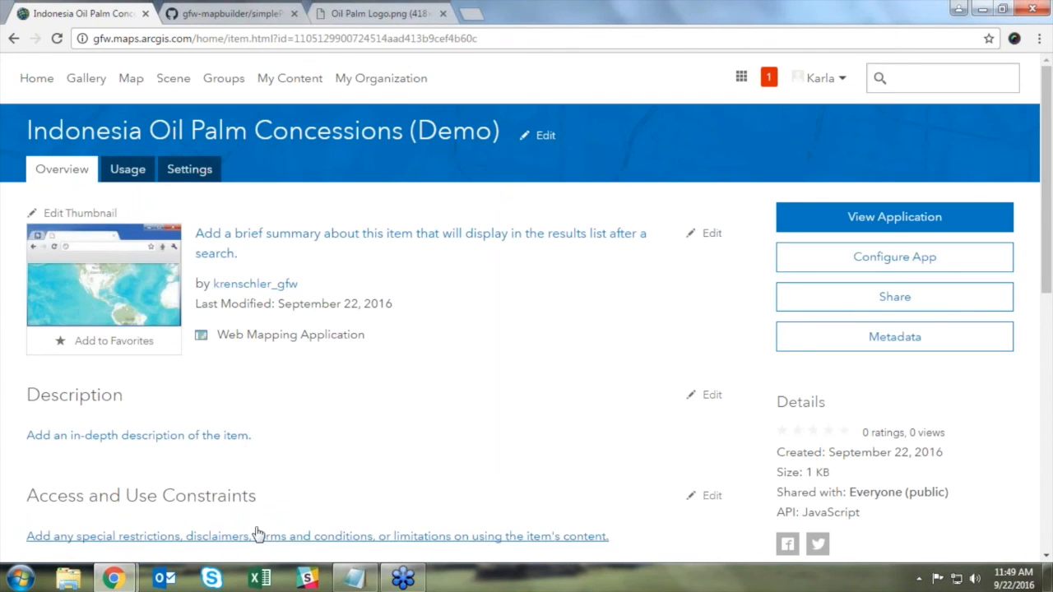
# Step: Launch the live Indonesia Oil Palm Concessions app, pan to Sumatra, and browse its Layers and Analysis panels
pyautogui.click(887, 219)
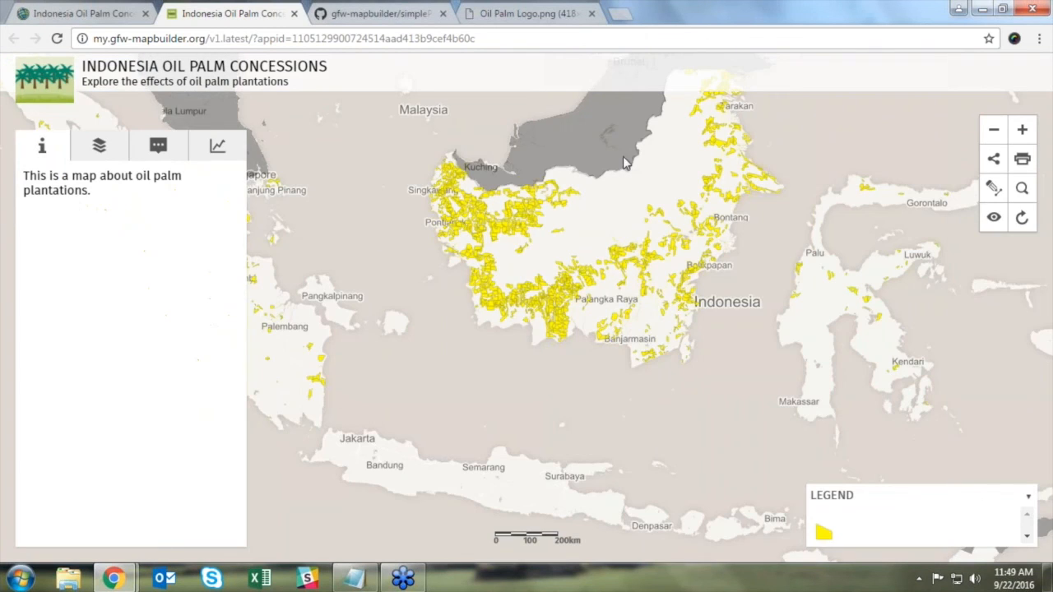
pyautogui.moveTo(430, 277); pyautogui.dragTo(506, 279)
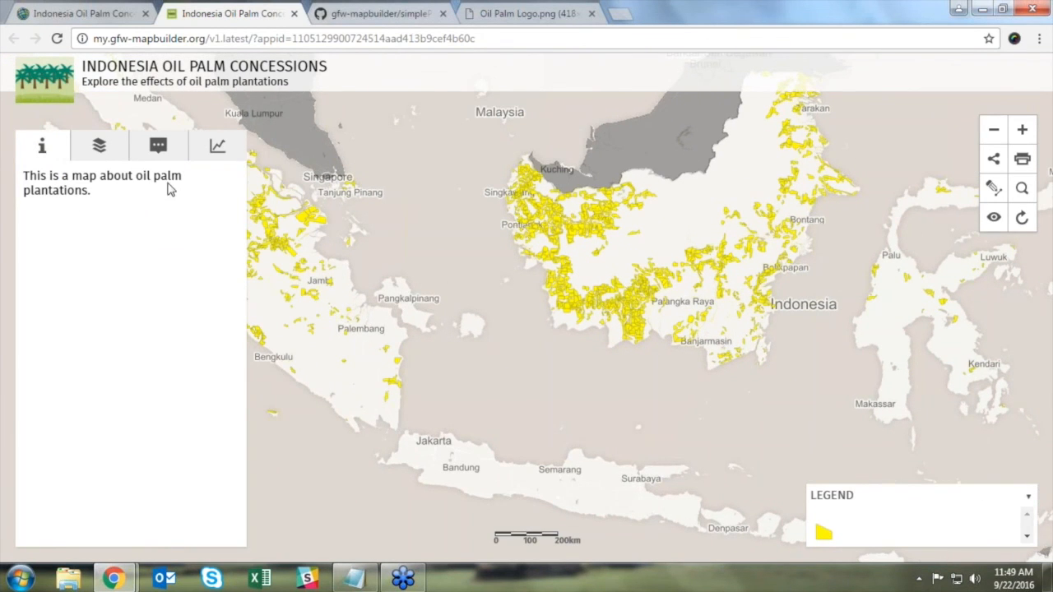
pyautogui.click(99, 146)
pyautogui.click(137, 201)
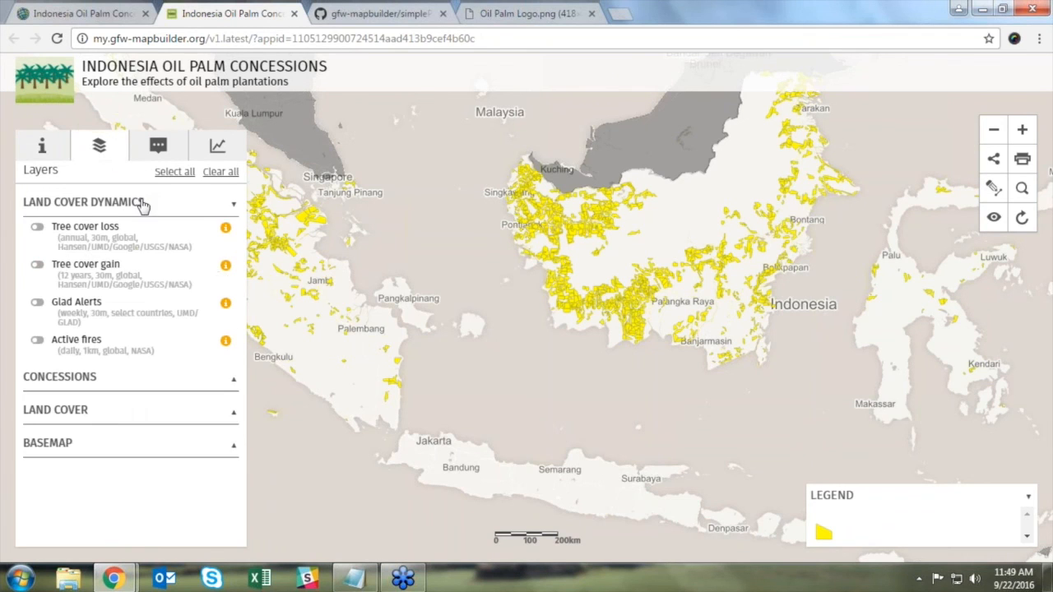
pyautogui.click(158, 145)
pyautogui.click(203, 146)
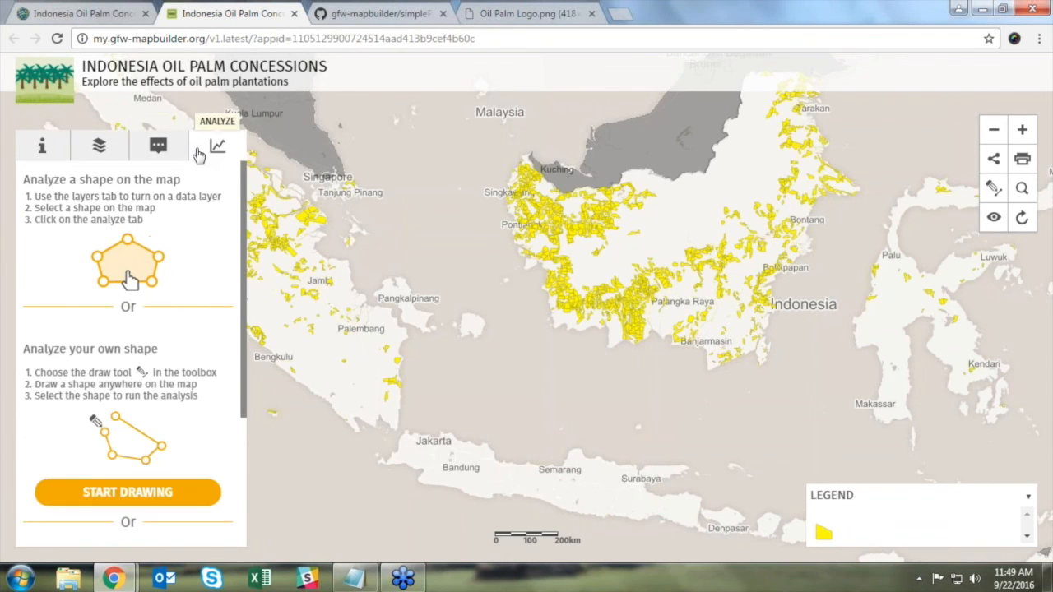
pyautogui.click(109, 147)
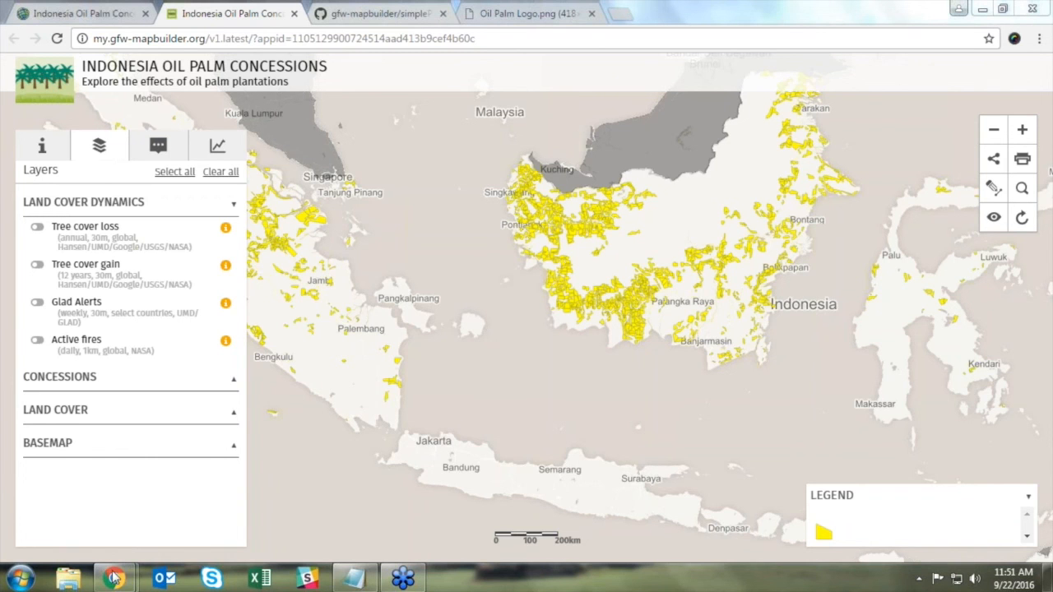
# Step: View the DRC Forest Atlas at cod.forest-atlas.org and its layers list
pyautogui.moveTo(114, 579)
pyautogui.click(119, 532)
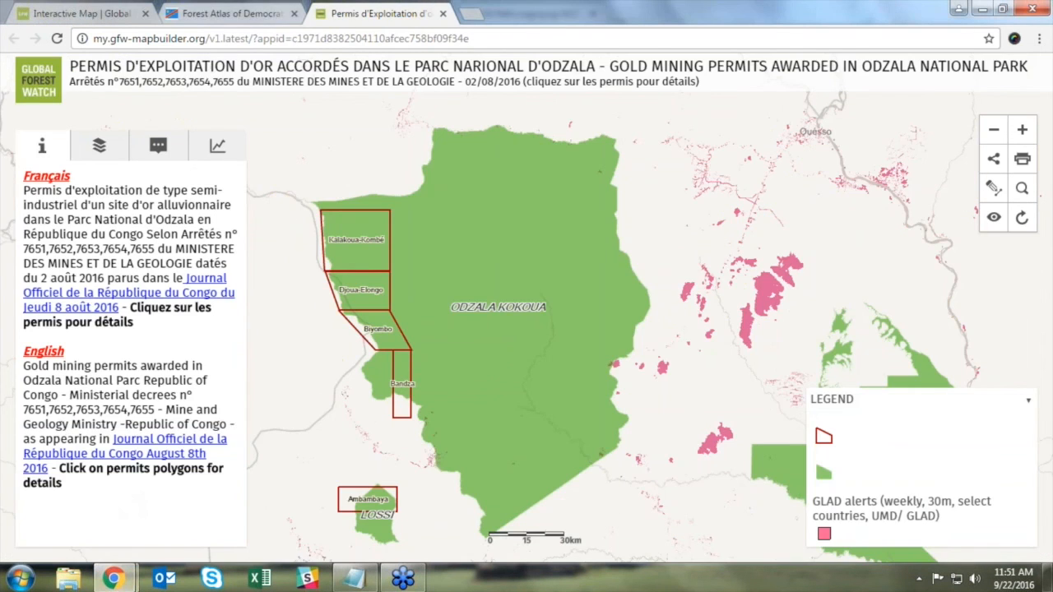
pyautogui.click(222, 15)
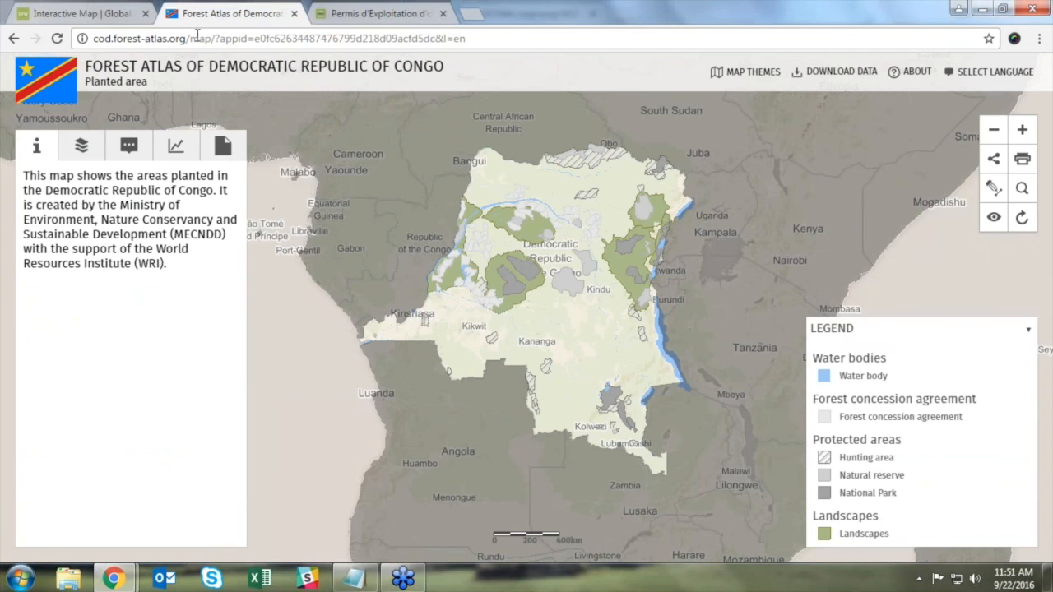
pyautogui.moveTo(186, 37); pyautogui.dragTo(87, 28)
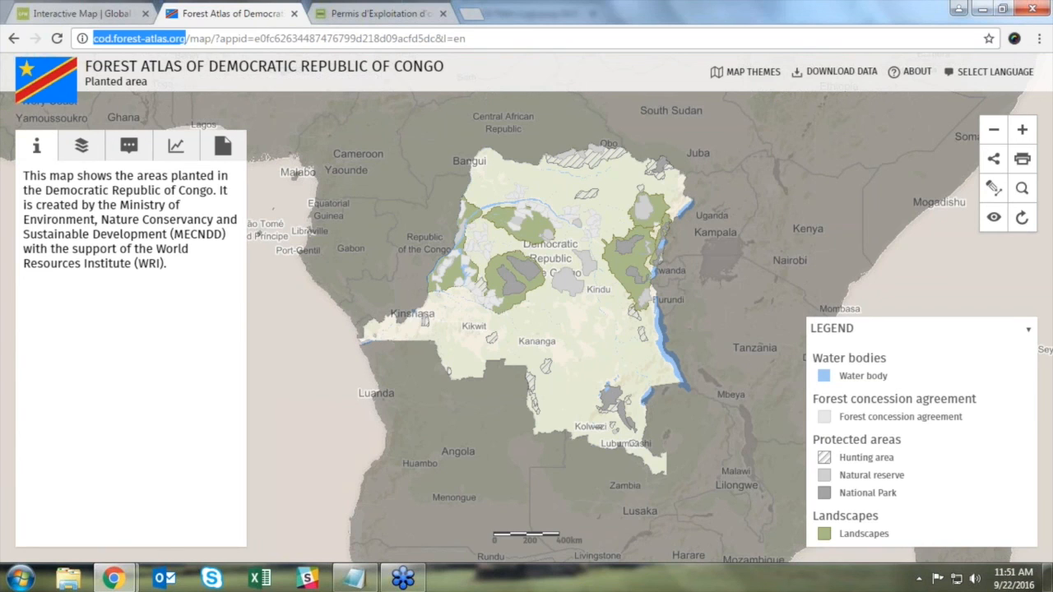
pyautogui.click(81, 146)
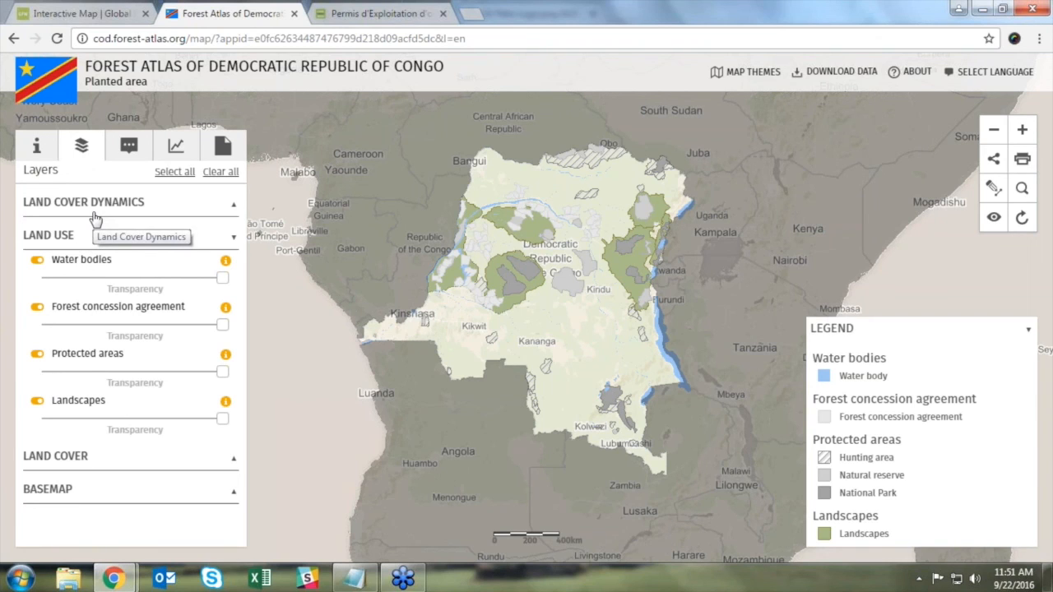
# Step: Return to the oil palm app and expand the CONCESSIONS layer group
pyautogui.moveTo(112, 579)
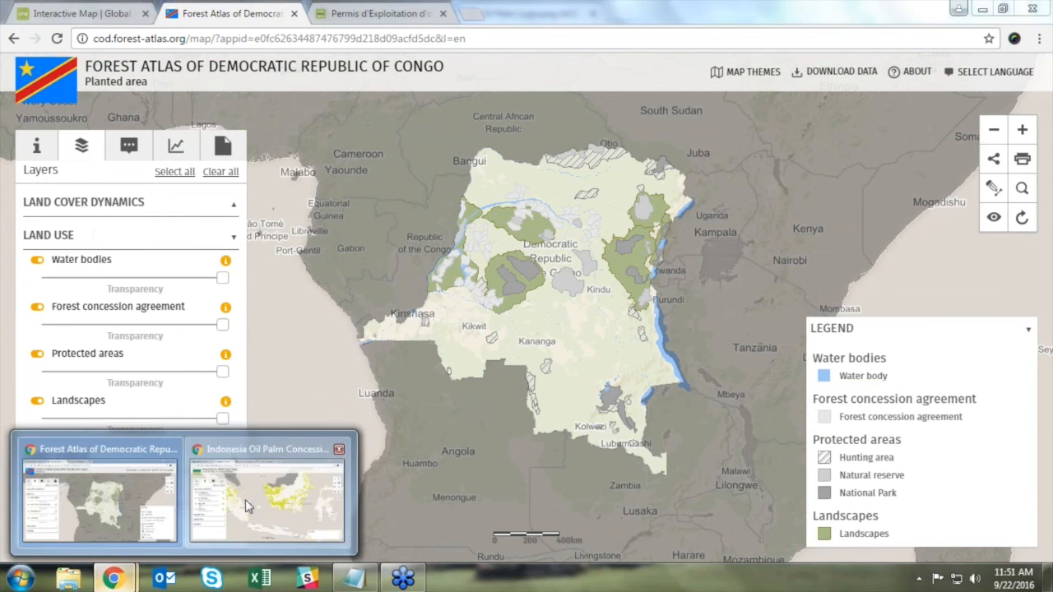
pyautogui.click(245, 500)
pyautogui.click(105, 380)
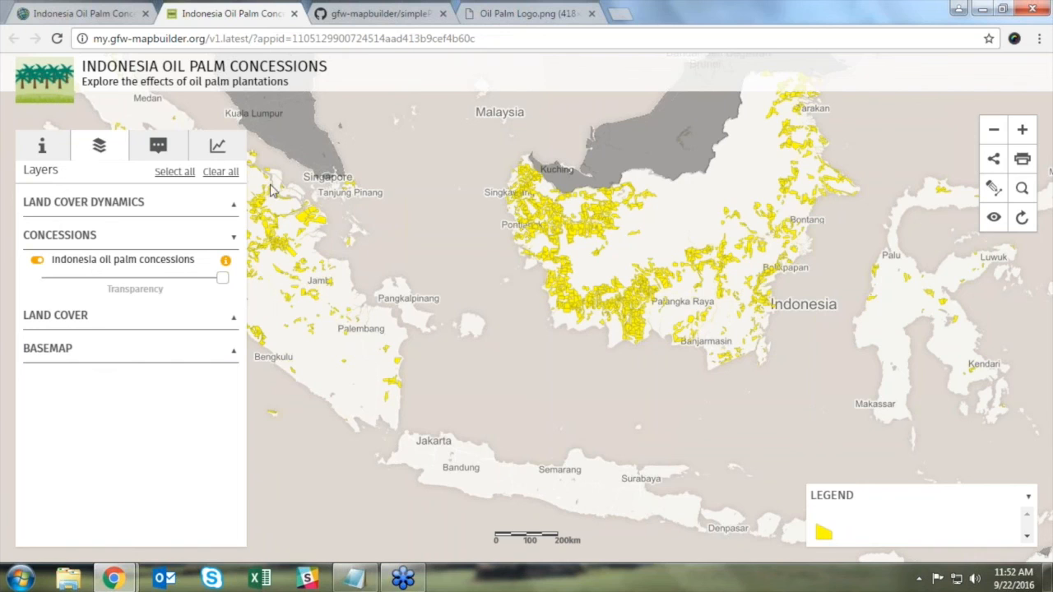
# Step: Expand and collapse the LAND COVER DYNAMICS and LAND COVER layer groups in turn
pyautogui.click(97, 207)
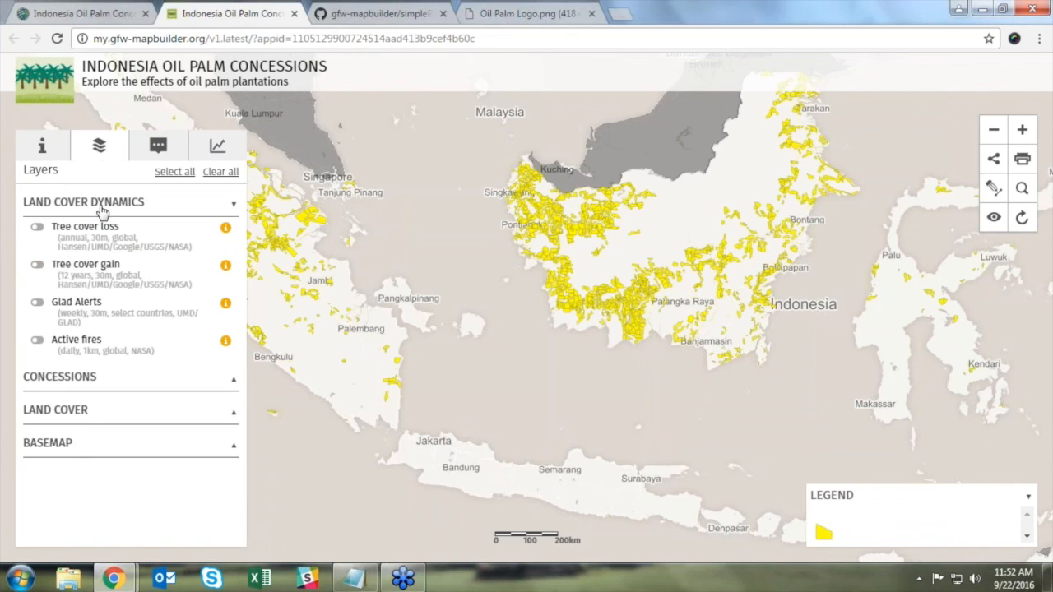
pyautogui.click(102, 210)
pyautogui.click(75, 270)
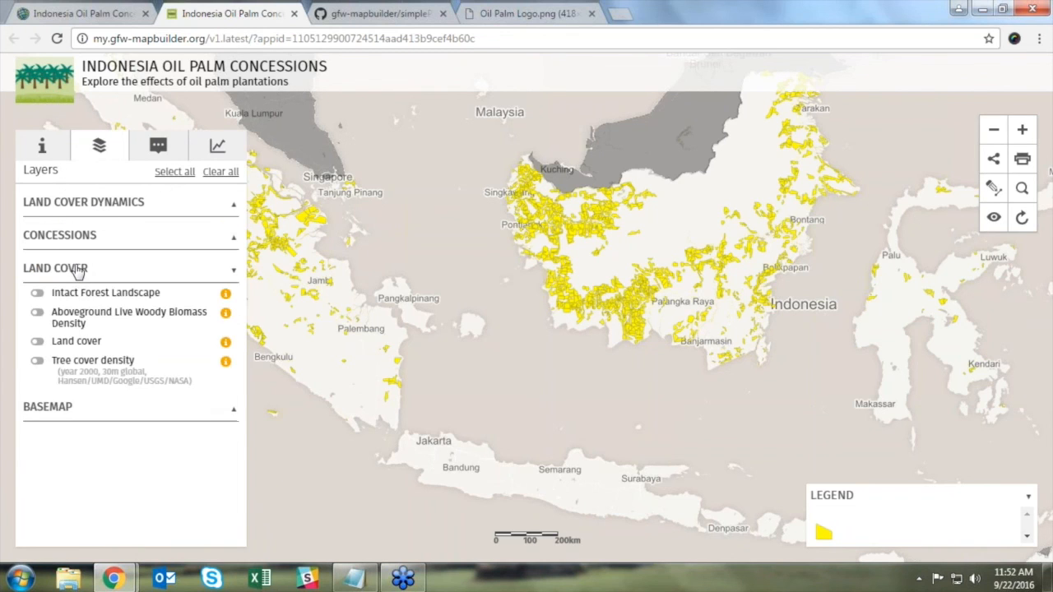
pyautogui.click(86, 268)
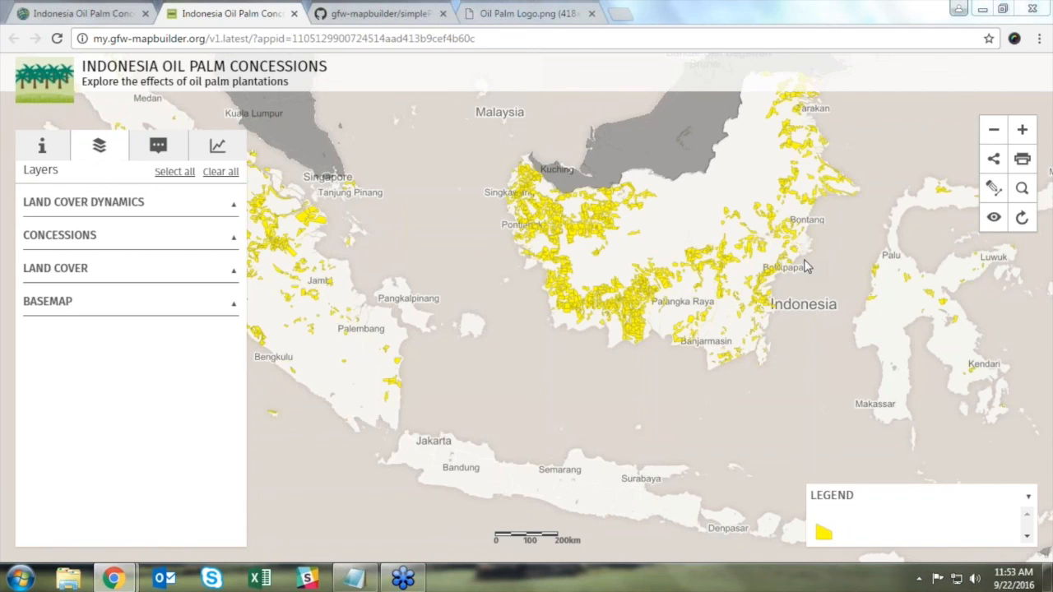
pyautogui.click(621, 14)
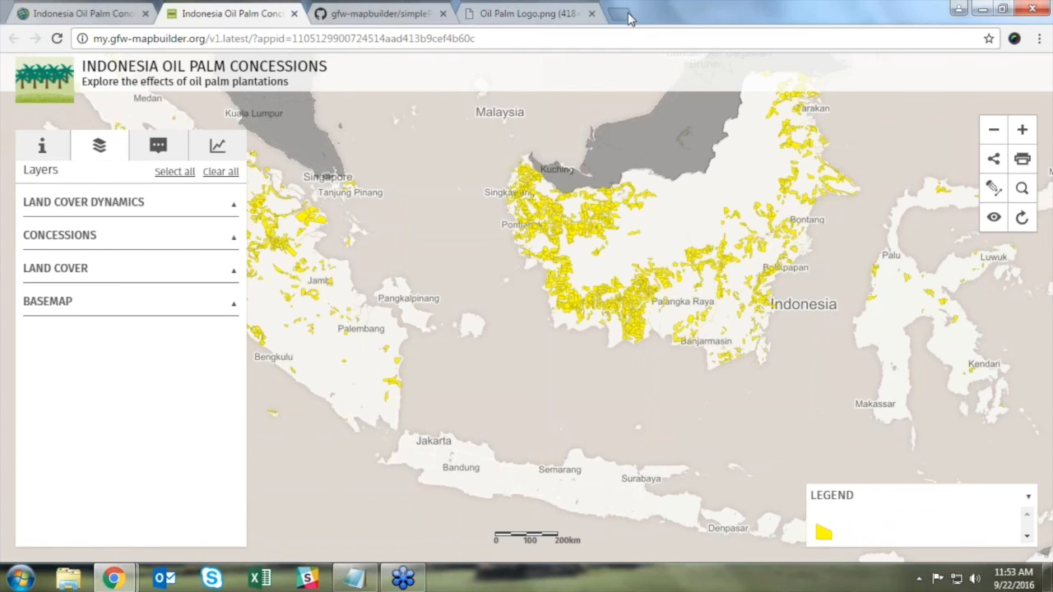
# Step: Go from the GFW homepage via Get Involved > Develop your own app to the Map Builder page
pyautogui.click(286, 68)
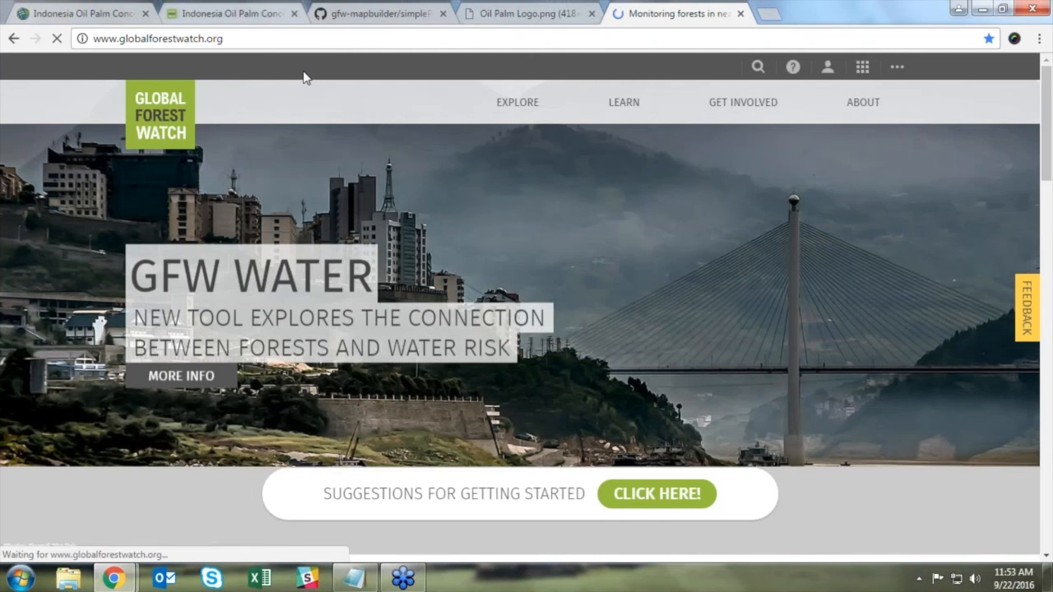
pyautogui.moveTo(714, 104)
pyautogui.click(729, 141)
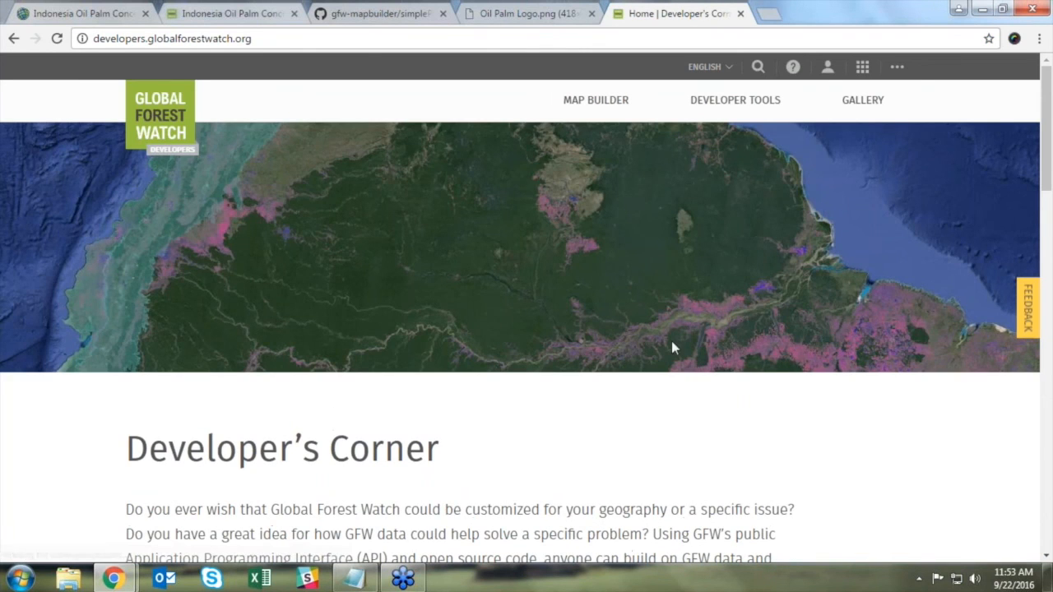
pyautogui.scroll(-4, 282, 419)
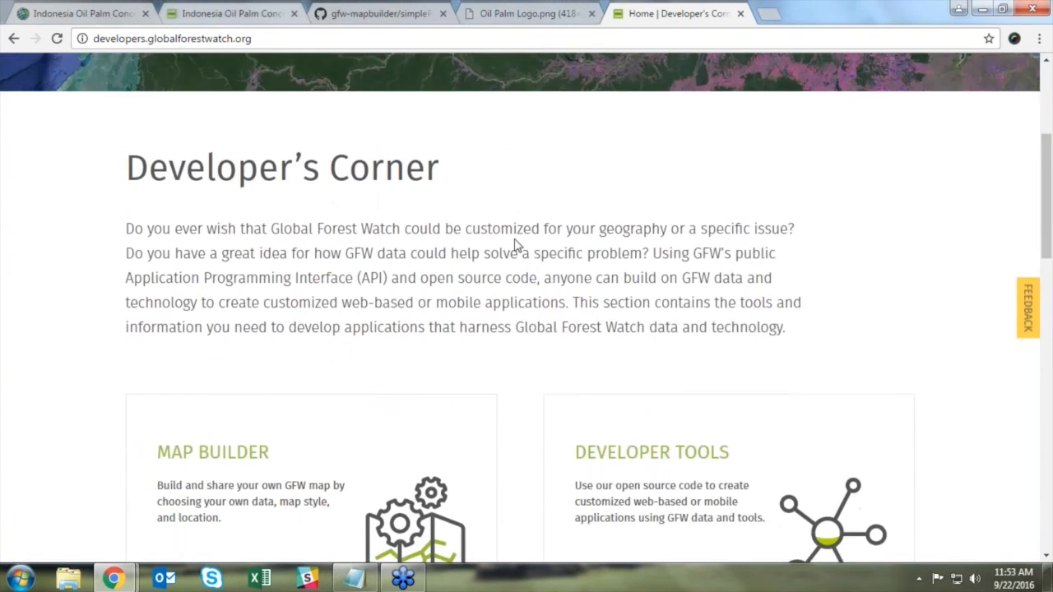
pyautogui.click(362, 380)
# Step: Scroll to Featured Maps and cycle the carousel back to the Gabon and DRC atlases
pyautogui.scroll(-3, 913, 390)
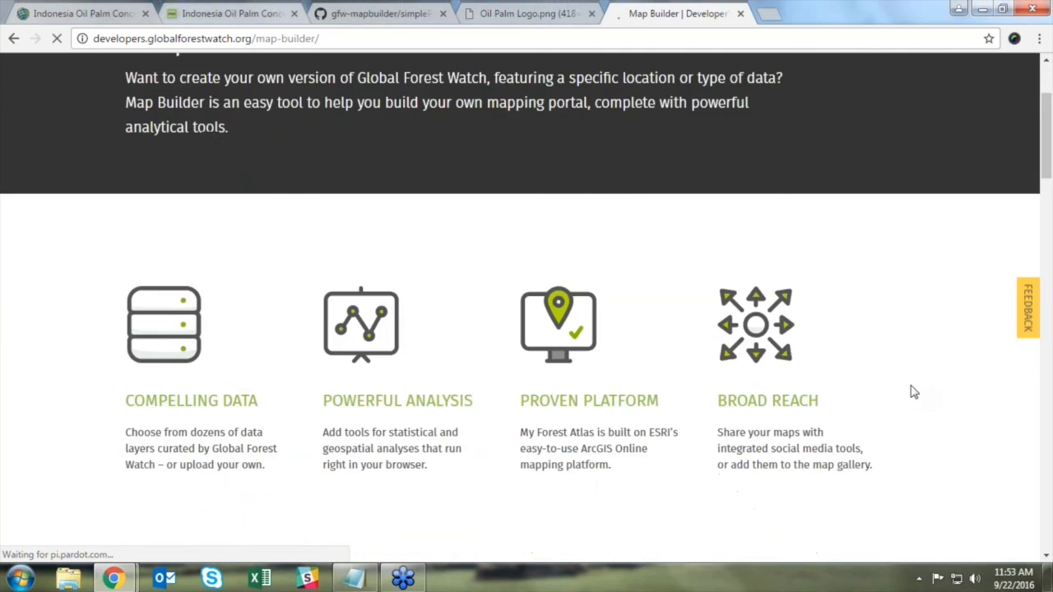
pyautogui.scroll(-6, 861, 278)
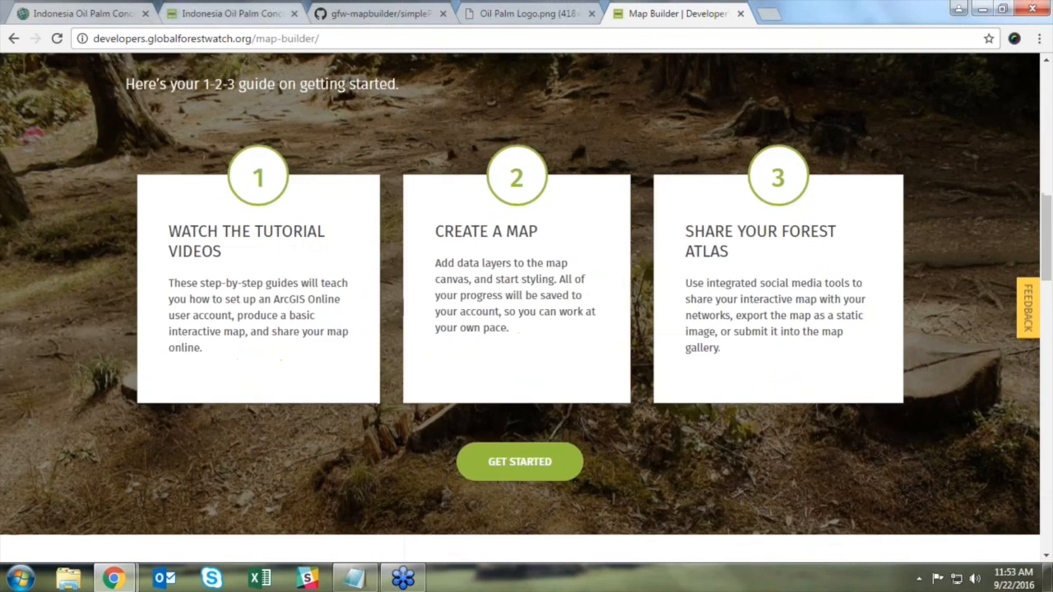
pyautogui.scroll(-4, 265, 242)
pyautogui.scroll(-2, 945, 317)
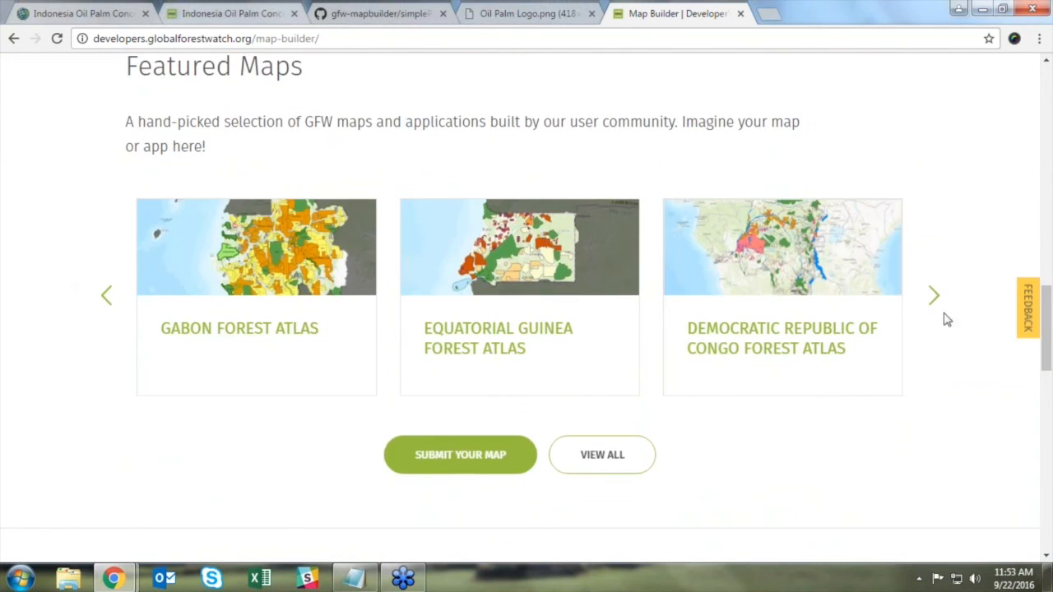
pyautogui.click(935, 298)
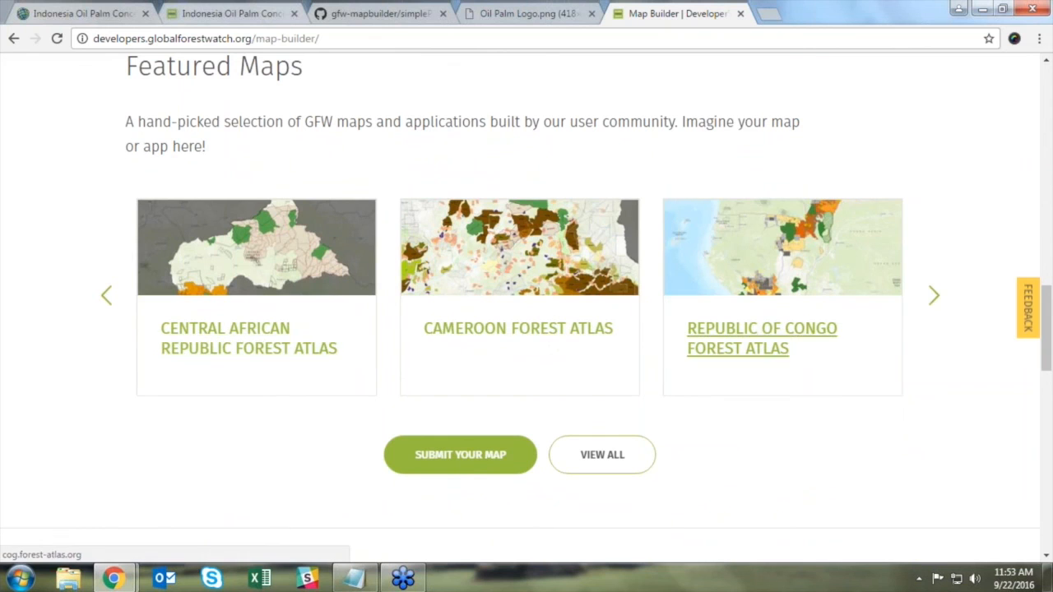
pyautogui.click(934, 298)
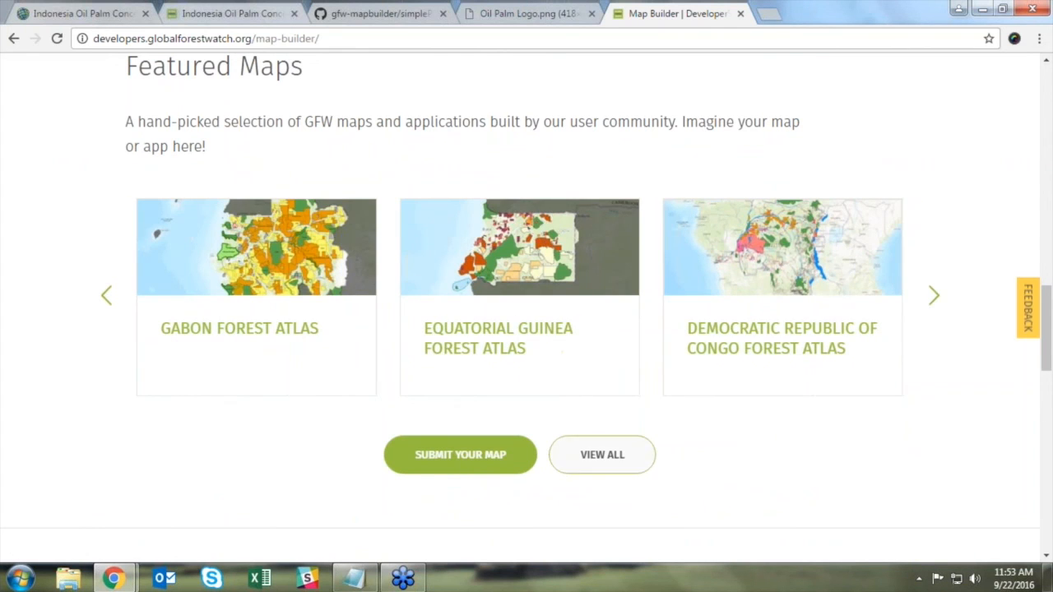